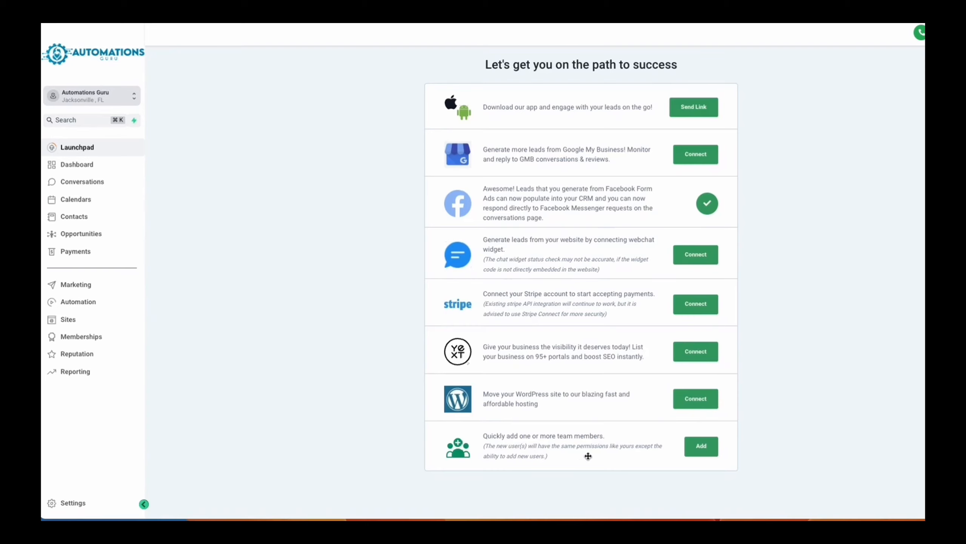
- Open the form for inviting team members from the launchpad, and close it without adding anyone
{"action": "left_click", "coordinate": [700, 453]}
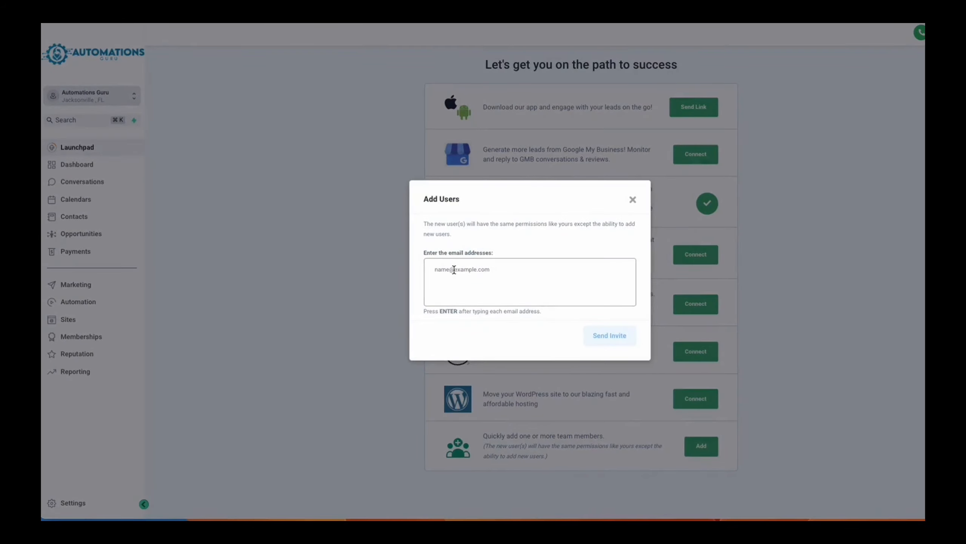
{"action": "left_click", "coordinate": [632, 200]}
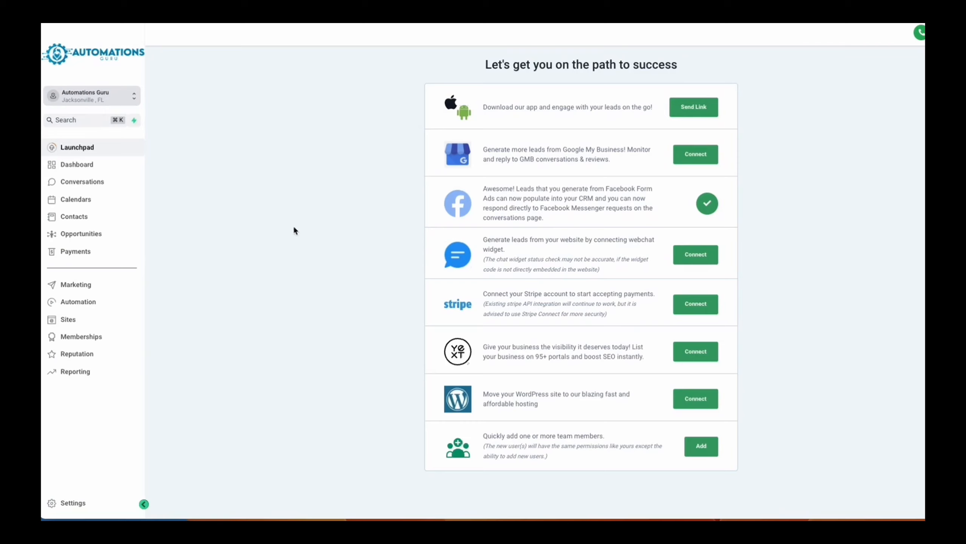
- Review the dashboard's opportunity, funnel, manual action and task widgets down to the Lead Source Report
{"action": "left_click", "coordinate": [85, 168]}
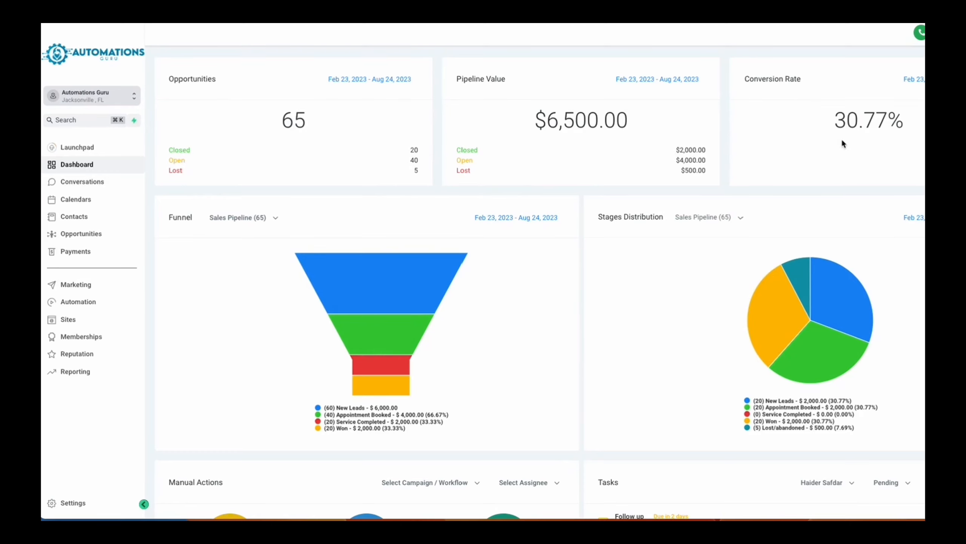
{"action": "scroll", "coordinate": [864, 138], "scroll_direction": "down", "scroll_amount": 3}
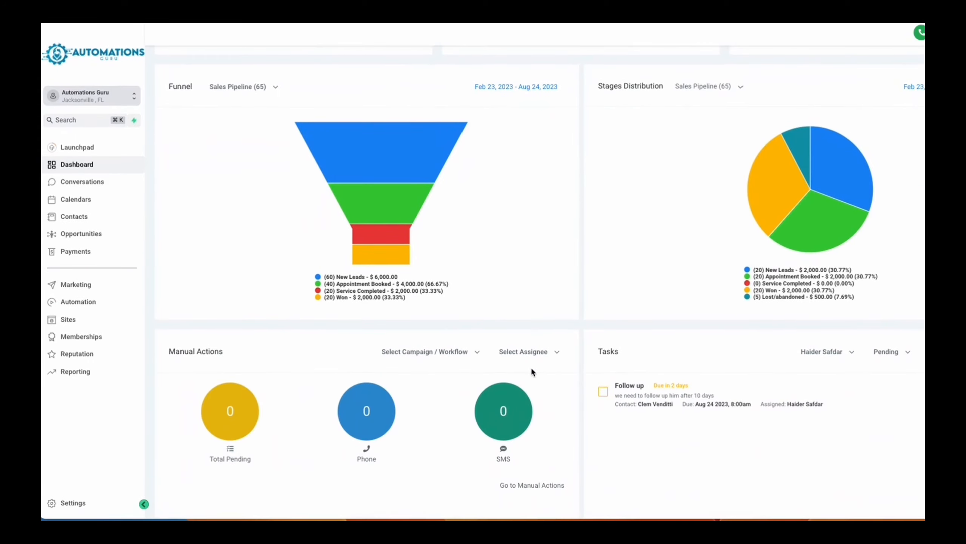
{"action": "scroll", "coordinate": [532, 369], "scroll_direction": "down", "scroll_amount": 1}
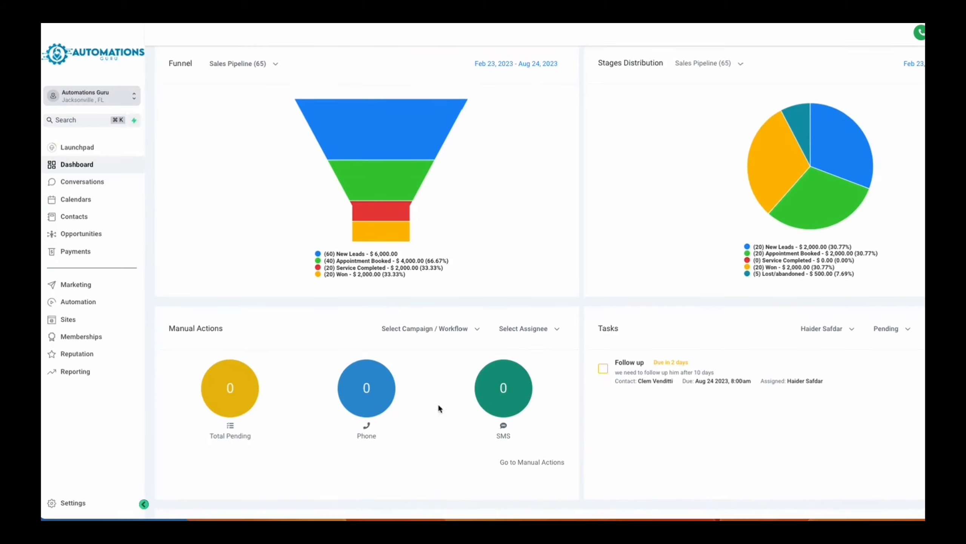
{"action": "scroll", "coordinate": [251, 465], "scroll_direction": "down", "scroll_amount": 2}
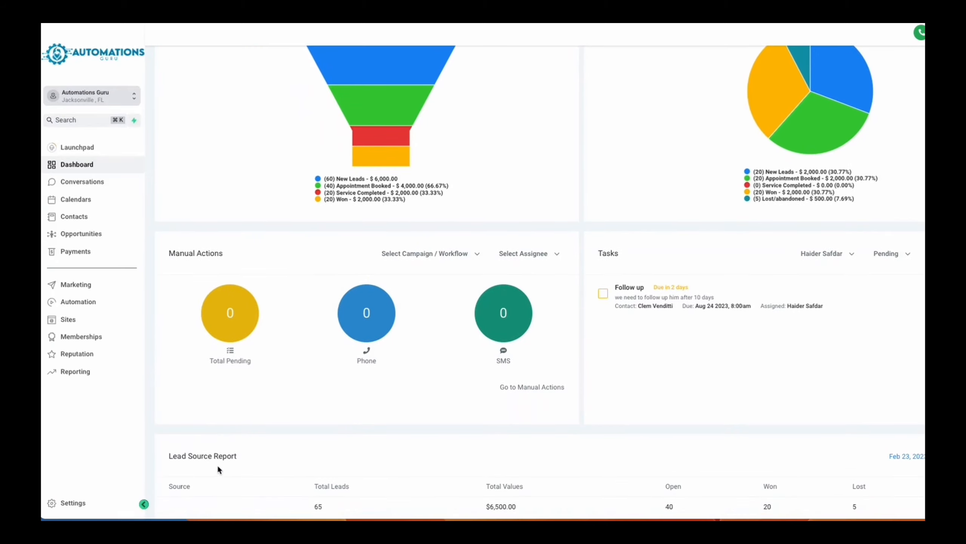
- View the unread conversations, and check the calendars and their appointments
{"action": "left_click", "coordinate": [88, 184]}
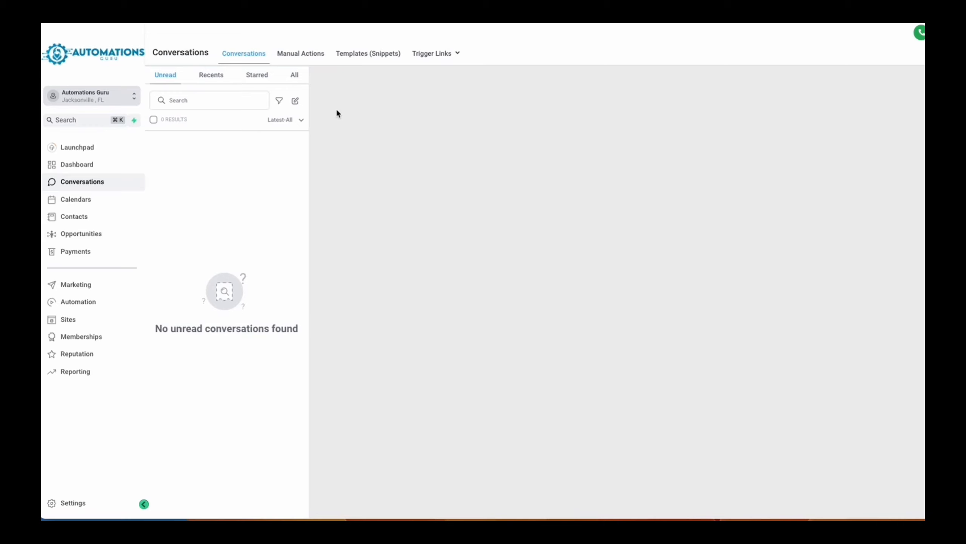
{"action": "left_click", "coordinate": [75, 201]}
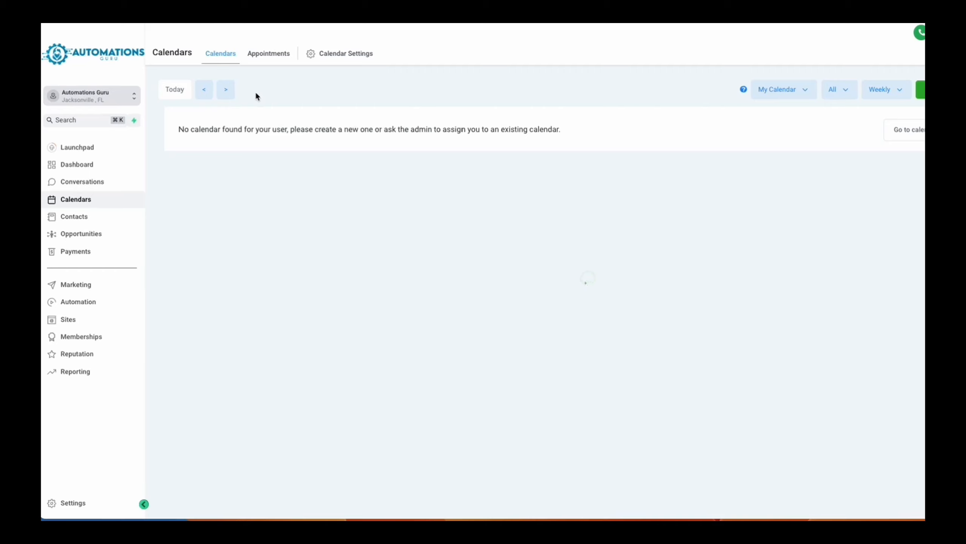
{"action": "left_click", "coordinate": [265, 58]}
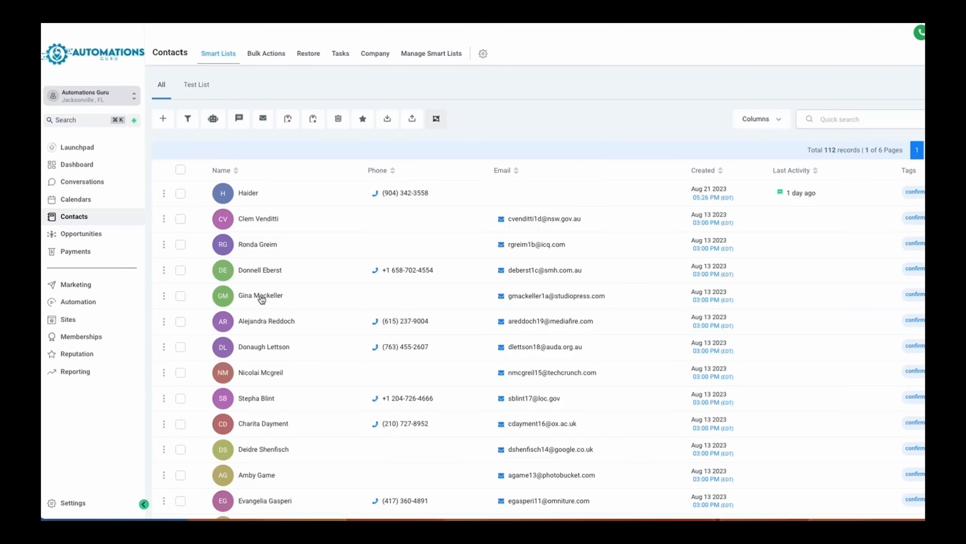
- Look through the contacts in the All smart list and try out selecting a contact
{"action": "scroll", "coordinate": [259, 299], "scroll_direction": "down", "scroll_amount": 1}
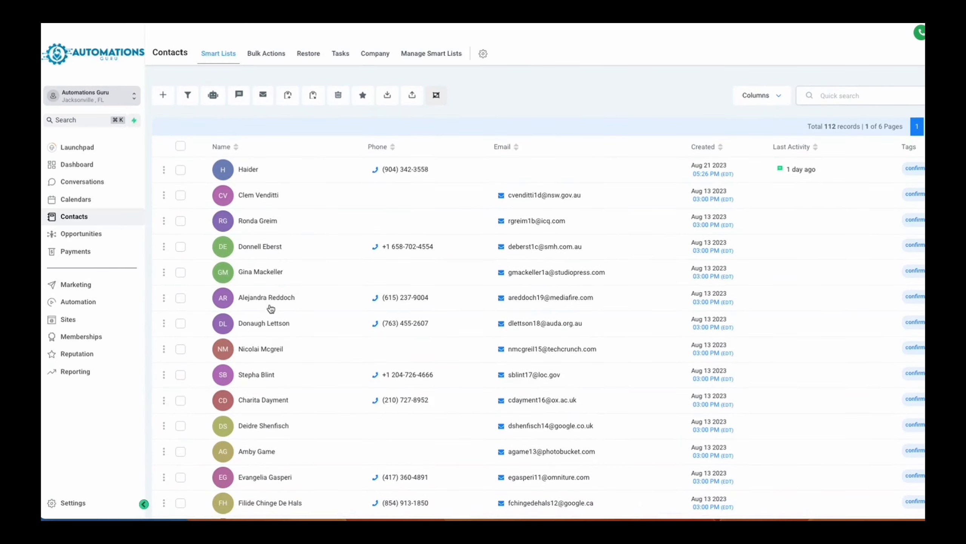
{"action": "scroll", "coordinate": [270, 309], "scroll_direction": "down", "scroll_amount": 3}
{"action": "scroll", "coordinate": [270, 309], "scroll_direction": "down", "scroll_amount": 1}
{"action": "scroll", "coordinate": [271, 309], "scroll_direction": "up", "scroll_amount": 4}
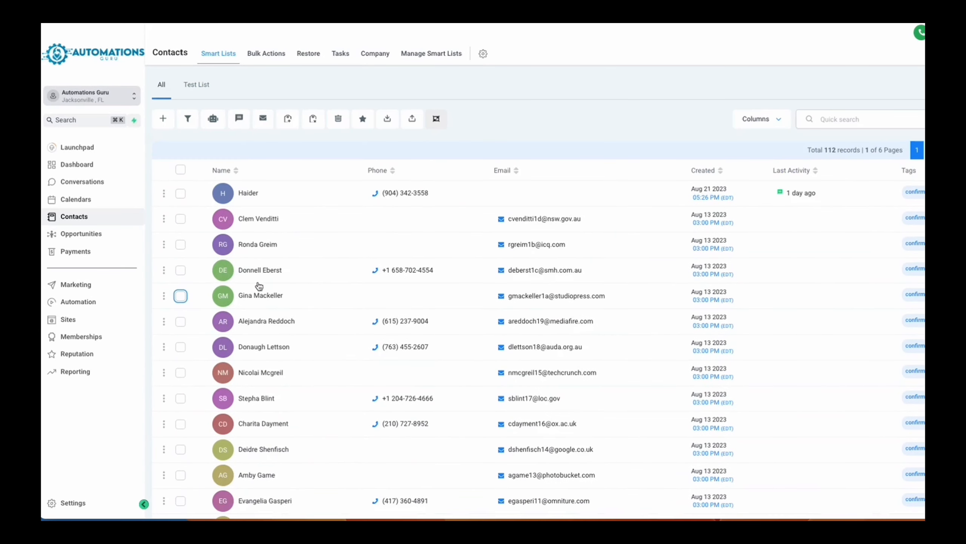
{"action": "left_click", "coordinate": [181, 219]}
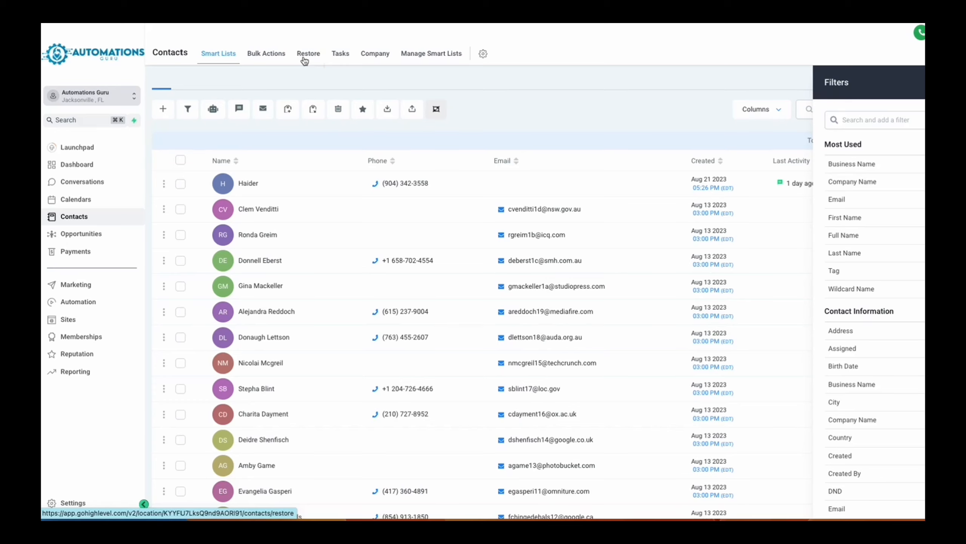
- Check the available opportunity pipelines and inspect the stages of the Sales Pipeline without saving changes
{"action": "left_click", "coordinate": [88, 234]}
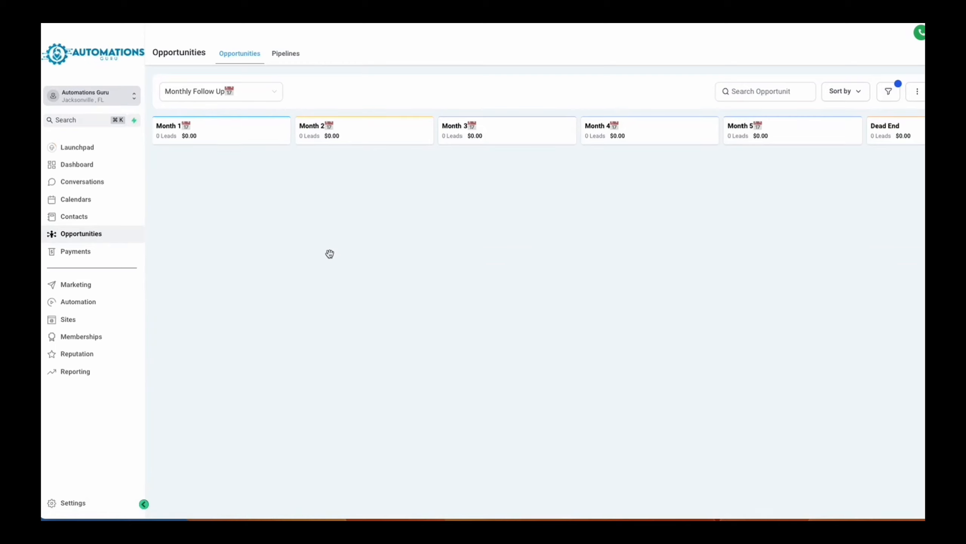
{"action": "left_click", "coordinate": [266, 94]}
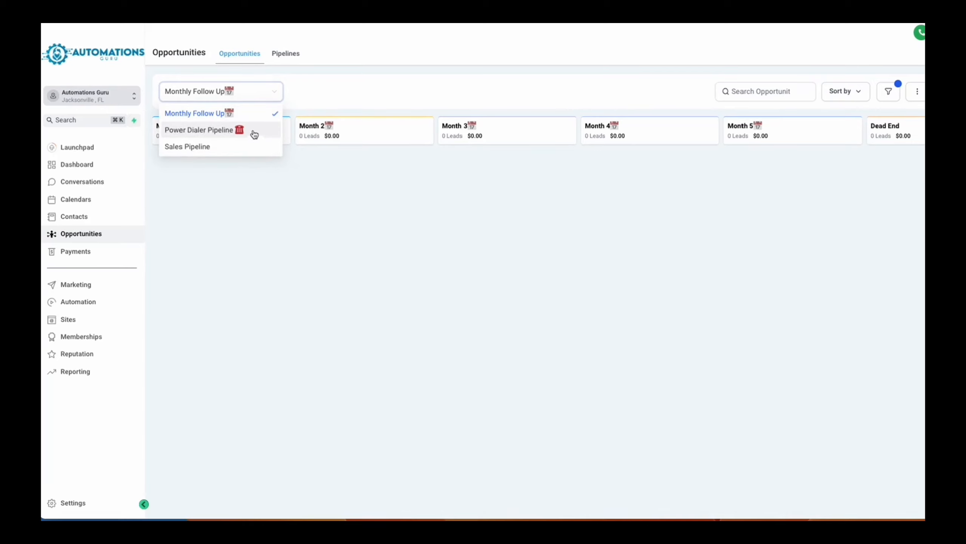
{"action": "left_click", "coordinate": [278, 59]}
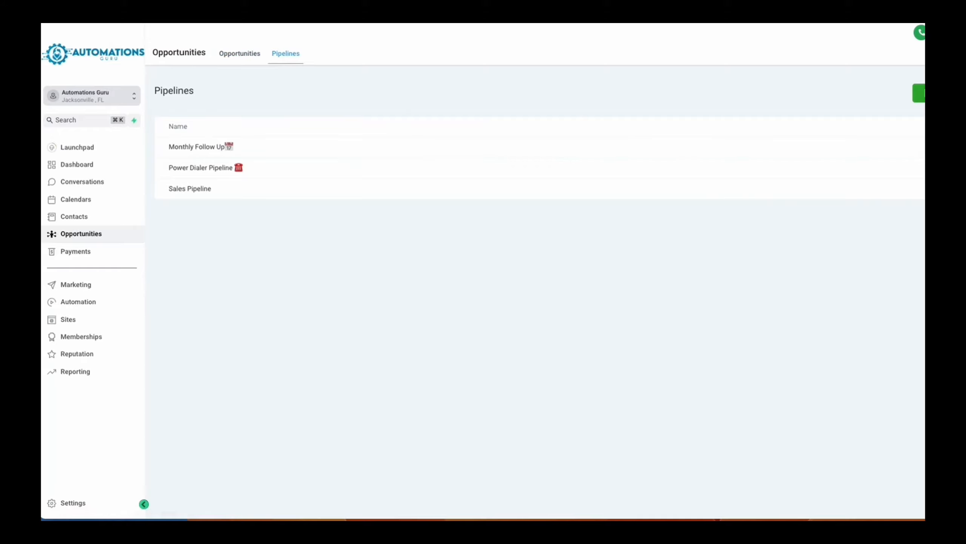
{"action": "left_click", "coordinate": [928, 188]}
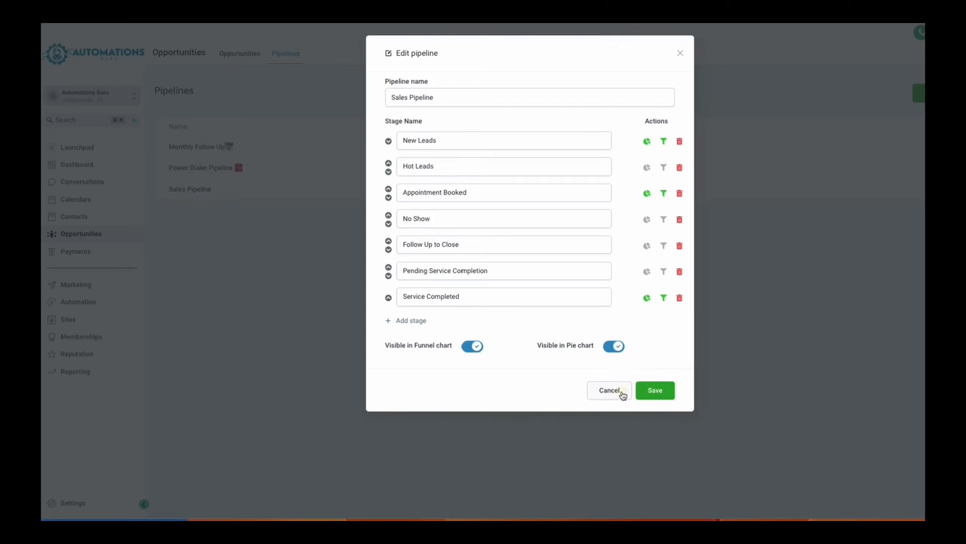
{"action": "left_click", "coordinate": [610, 391]}
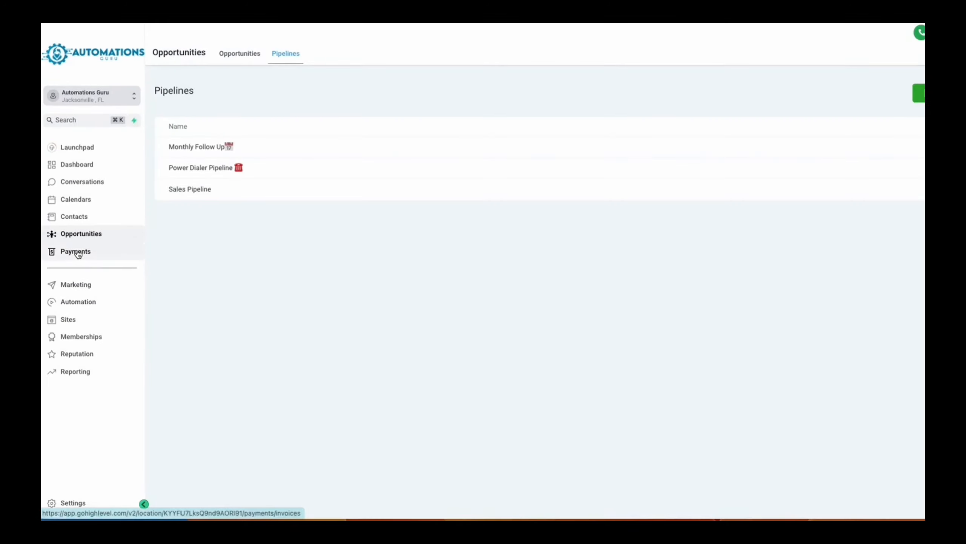
- Look over the payment gateway integrations and the transactions, and return to the invoices overview
{"action": "left_click", "coordinate": [91, 255]}
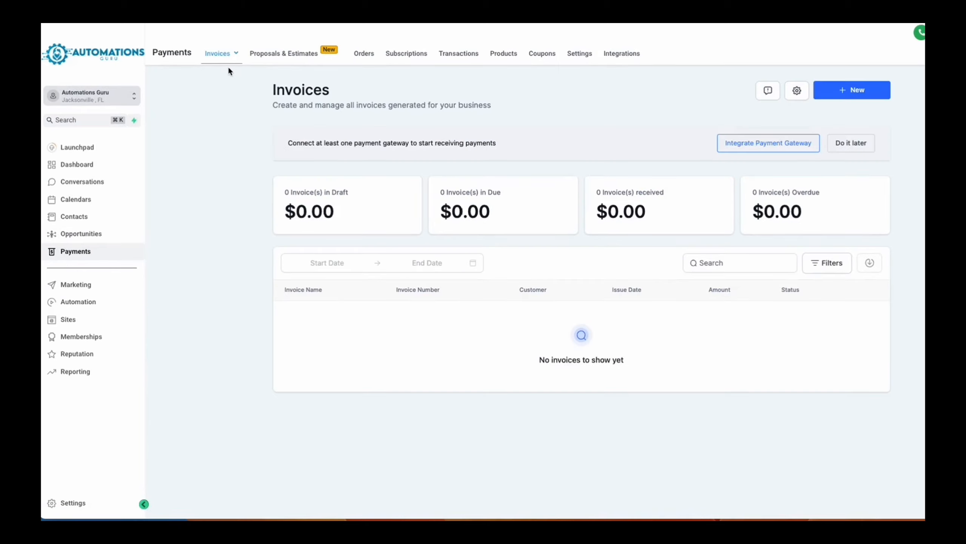
{"action": "mouse_move", "coordinate": [230, 65]}
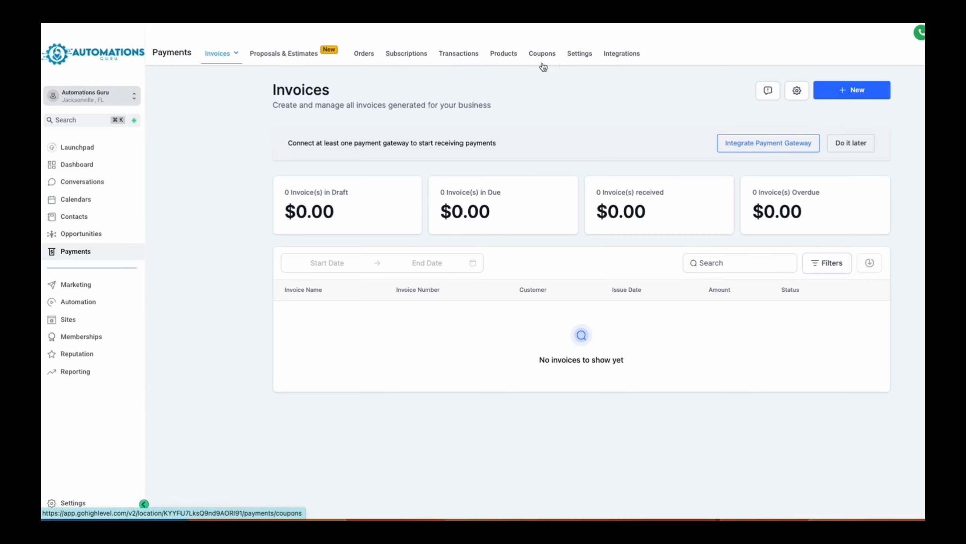
{"action": "left_click", "coordinate": [622, 61]}
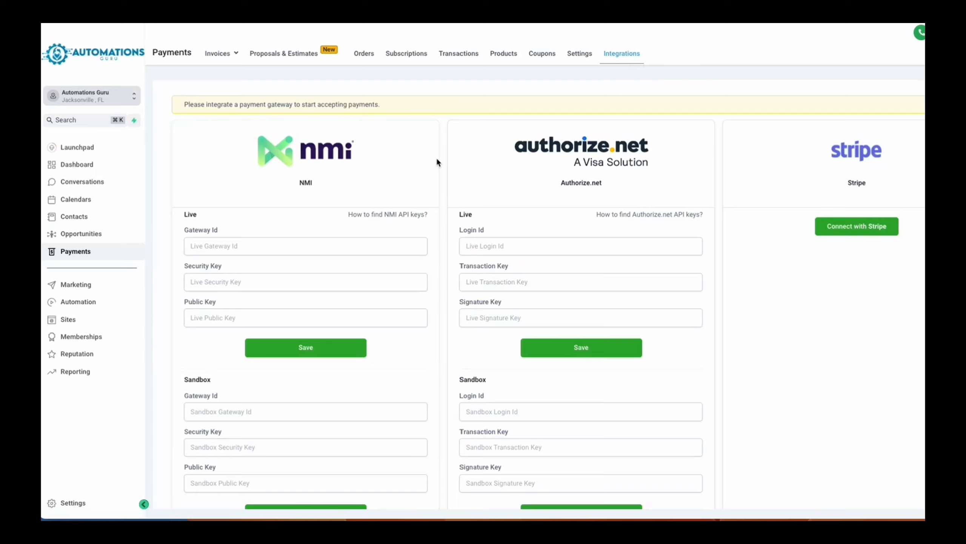
{"action": "left_click", "coordinate": [459, 57]}
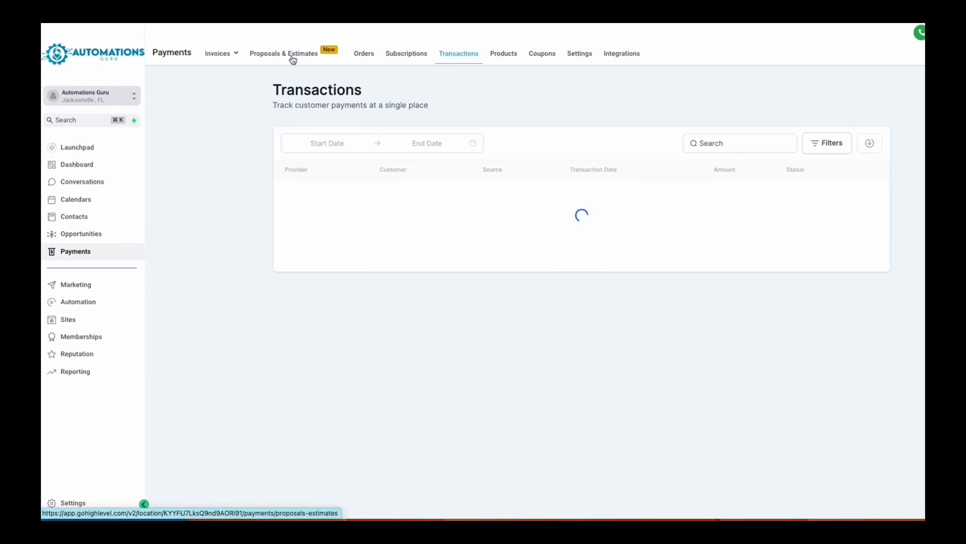
{"action": "left_click", "coordinate": [200, 76]}
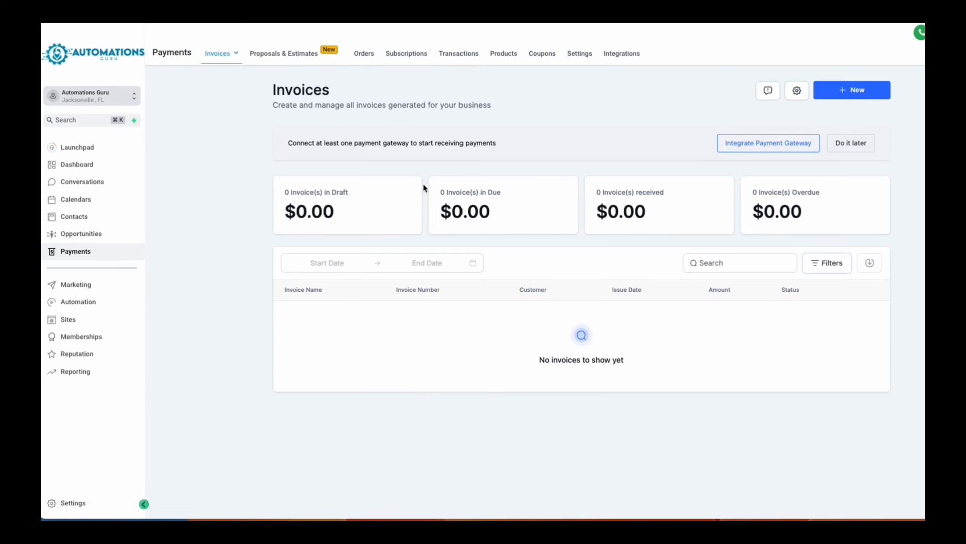
- Browse the marketing area's Social Planner, message templates, trigger links and Affiliate Manager
{"action": "left_click", "coordinate": [76, 285]}
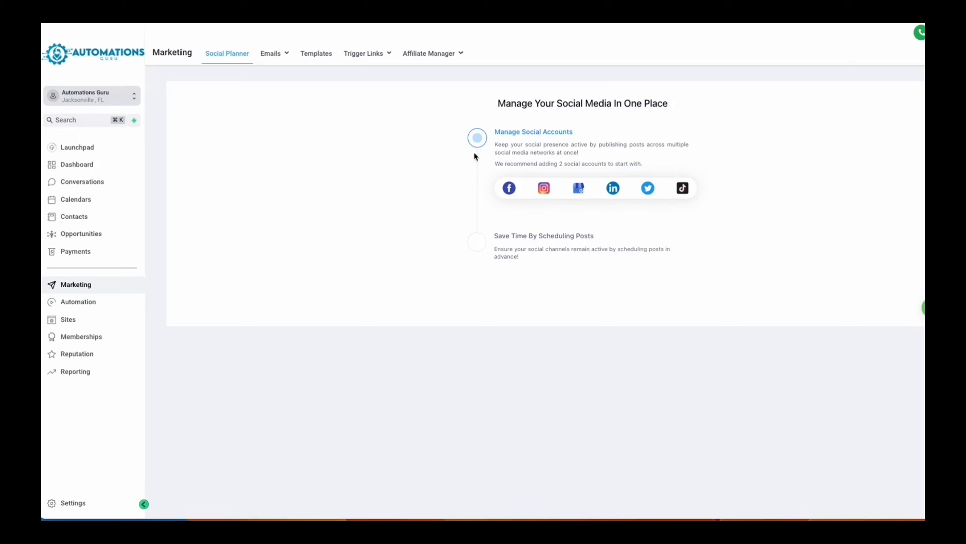
{"action": "mouse_move", "coordinate": [281, 60]}
{"action": "left_click", "coordinate": [323, 63]}
{"action": "left_click", "coordinate": [323, 63]}
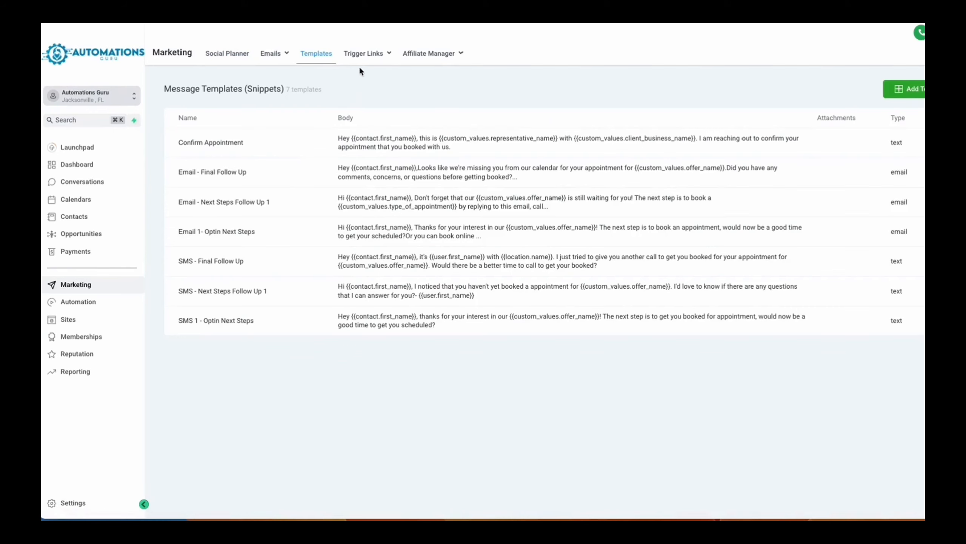
{"action": "mouse_move", "coordinate": [361, 64]}
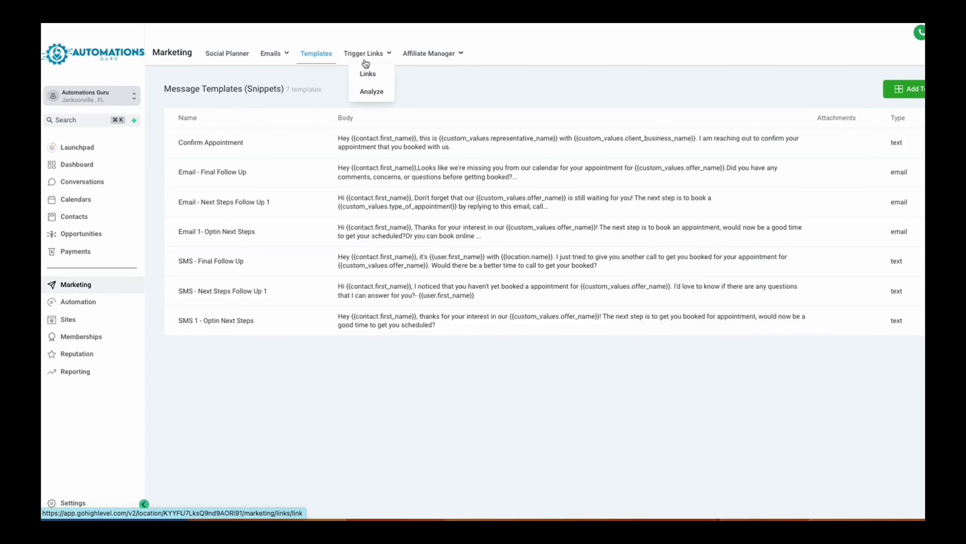
{"action": "left_click", "coordinate": [367, 74]}
{"action": "mouse_move", "coordinate": [419, 63]}
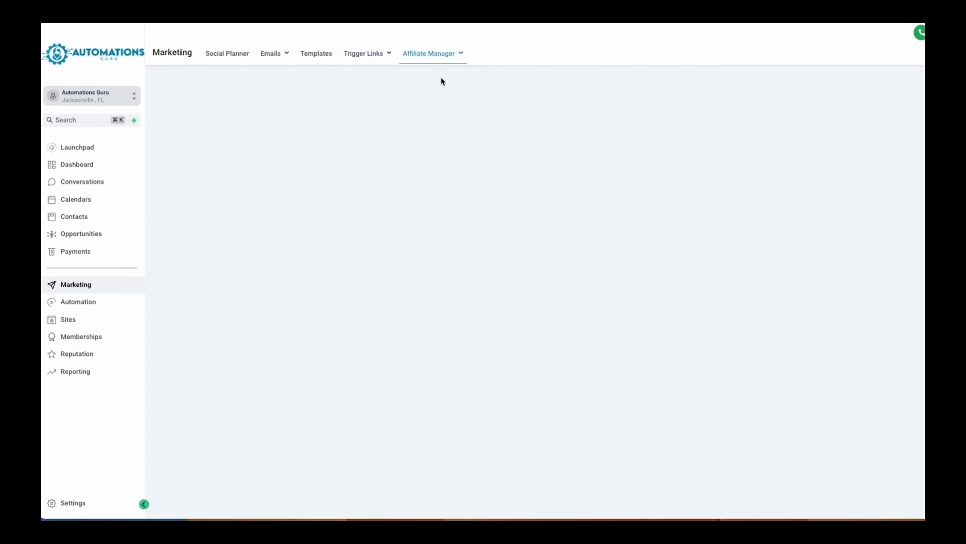
- Open the workflow "1. Nurture (No Appt Booked)" from the Auto Booking Automations folder
{"action": "left_click", "coordinate": [92, 309]}
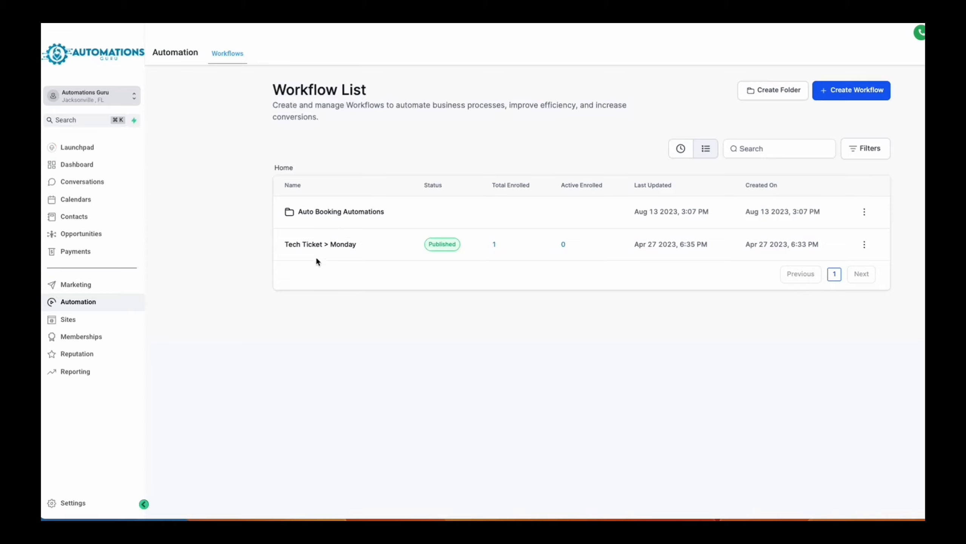
{"action": "left_click", "coordinate": [362, 211]}
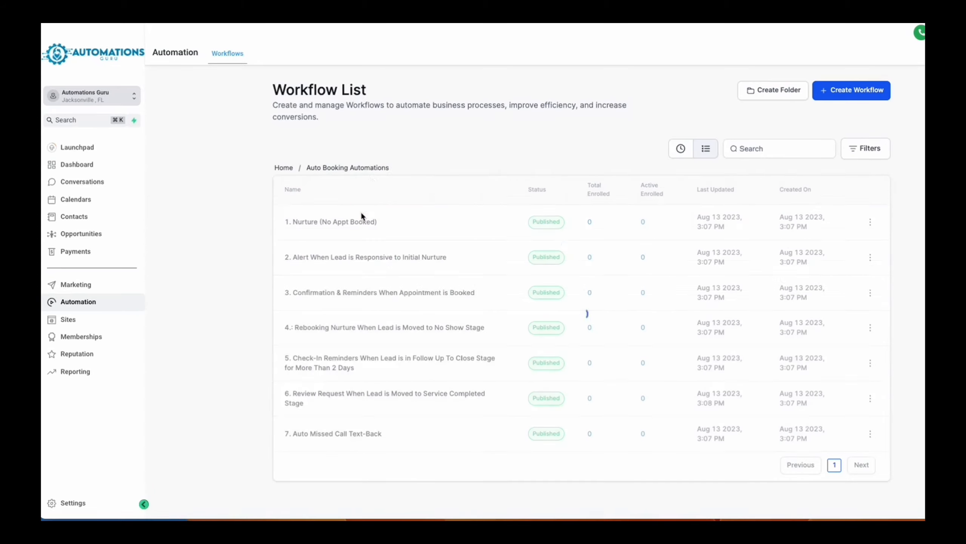
{"action": "left_click", "coordinate": [342, 228]}
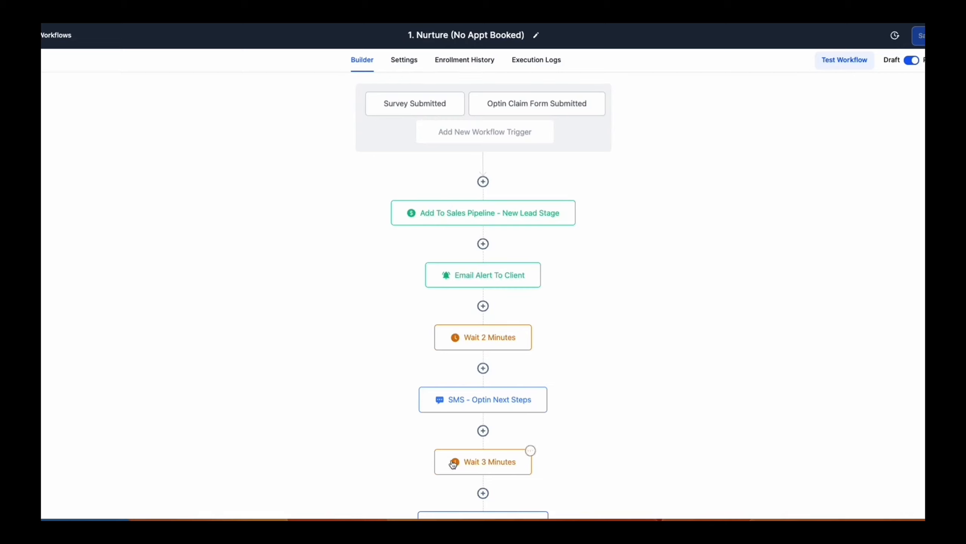
- Review the Nurture workflow's settings, enrollment history and execution logs, and return to the workflow list
{"action": "left_click", "coordinate": [409, 64]}
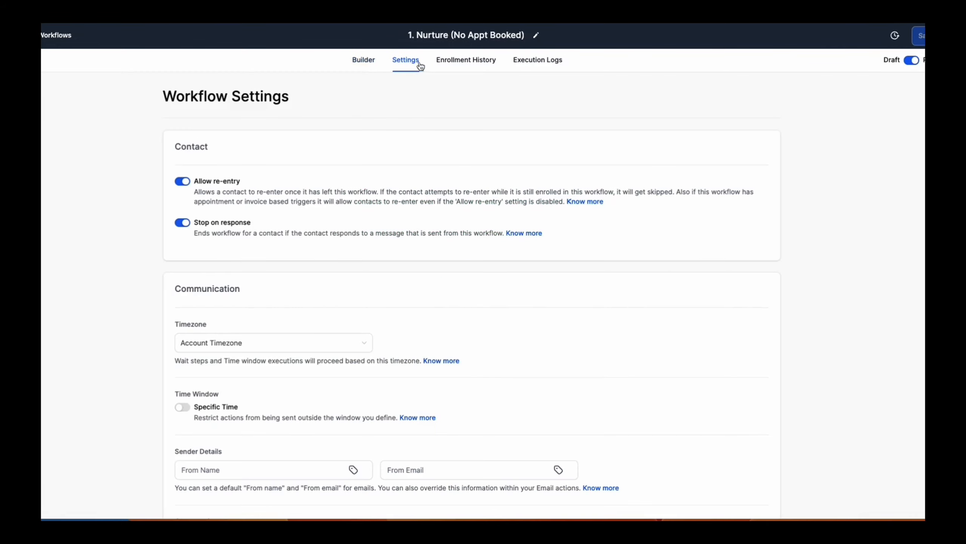
{"action": "left_click", "coordinate": [461, 67]}
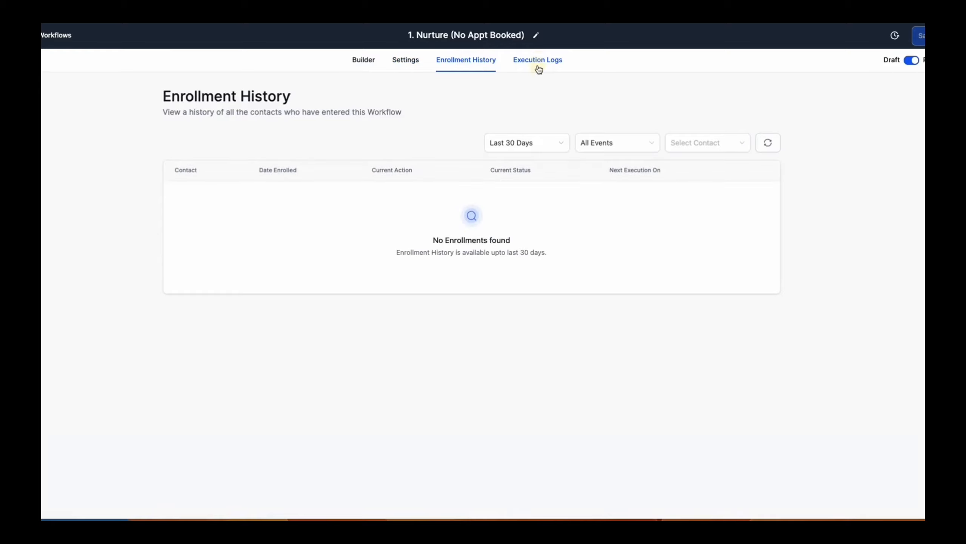
{"action": "left_click", "coordinate": [538, 67]}
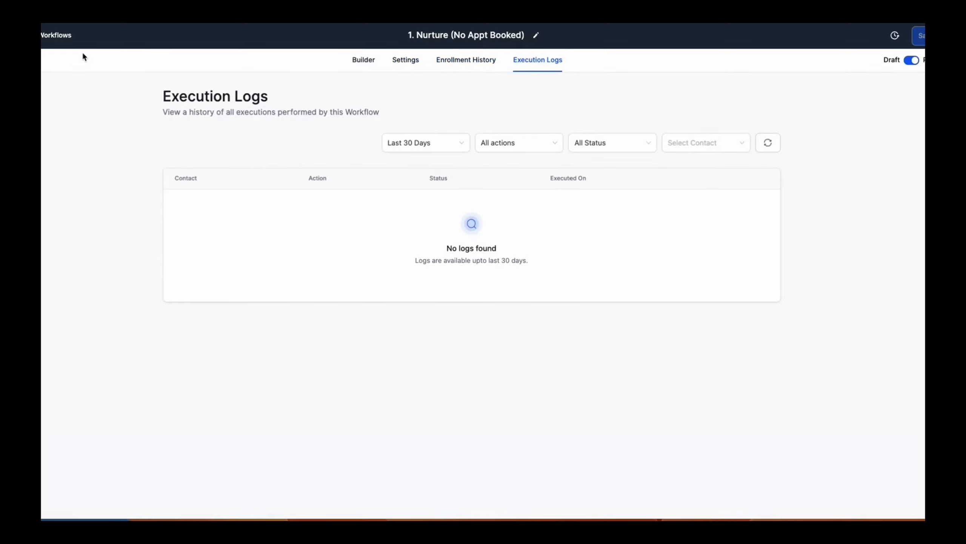
{"action": "left_click", "coordinate": [57, 35]}
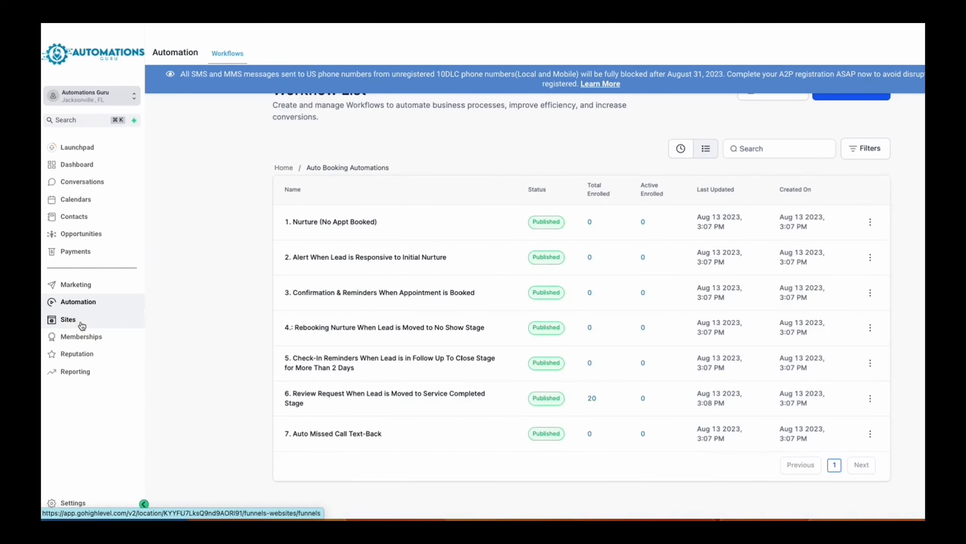
- Browse the Sites area's funnels, blogs, WordPress dashboard, Client Portal options and media settings, and return to the Sites pages
{"action": "left_click", "coordinate": [76, 319]}
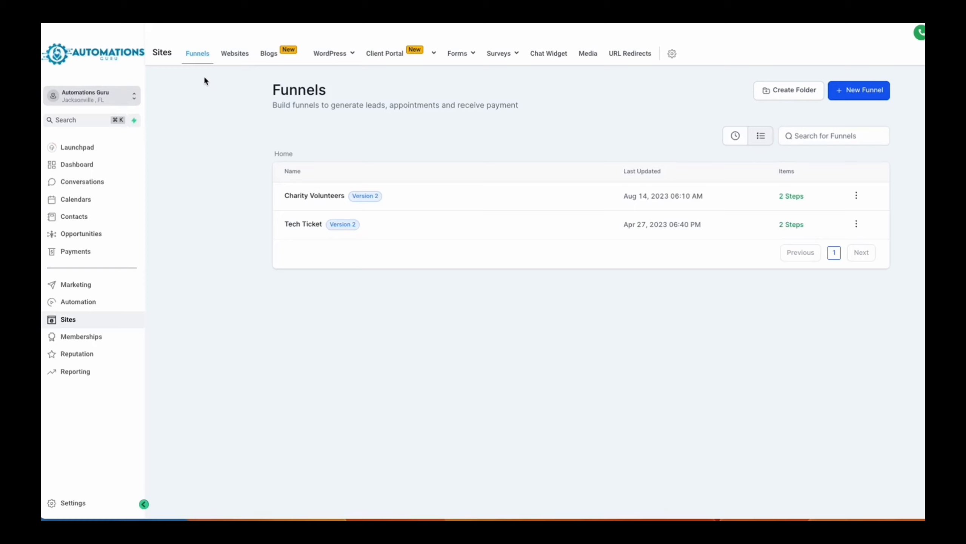
{"action": "left_click", "coordinate": [269, 60]}
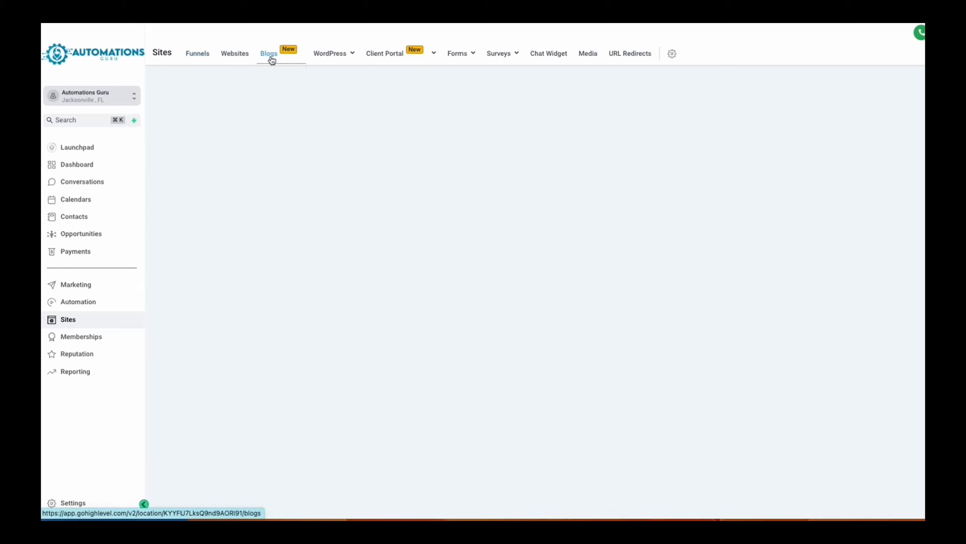
{"action": "mouse_move", "coordinate": [309, 62]}
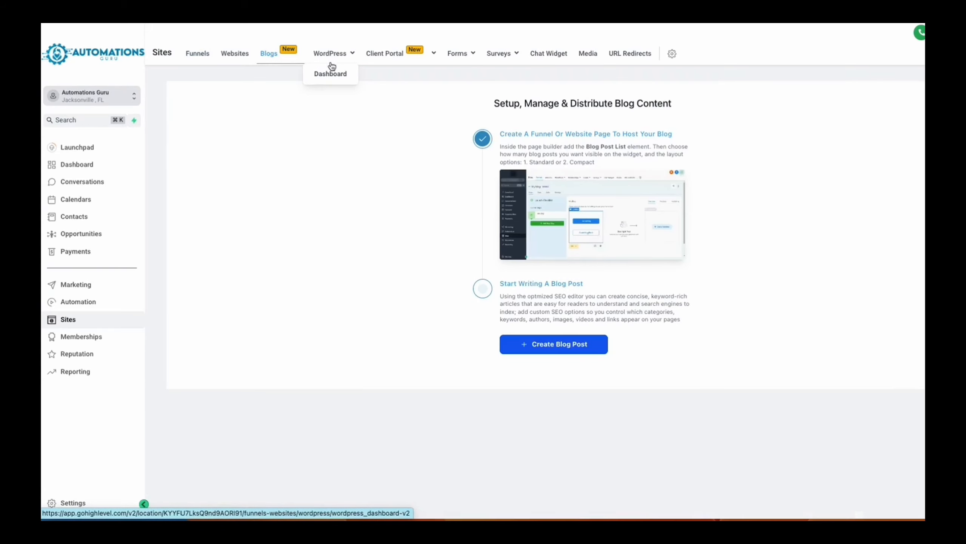
{"action": "left_click", "coordinate": [335, 76]}
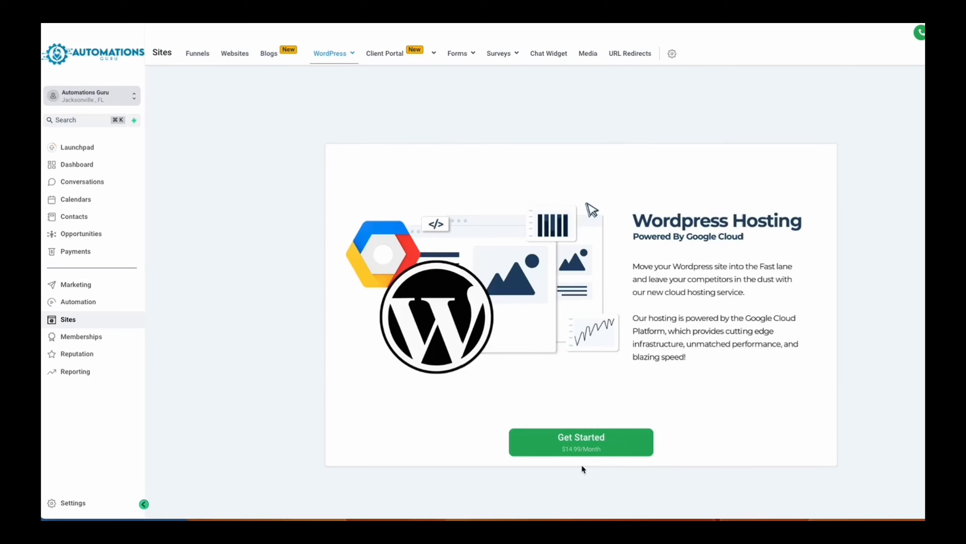
{"action": "mouse_move", "coordinate": [434, 54]}
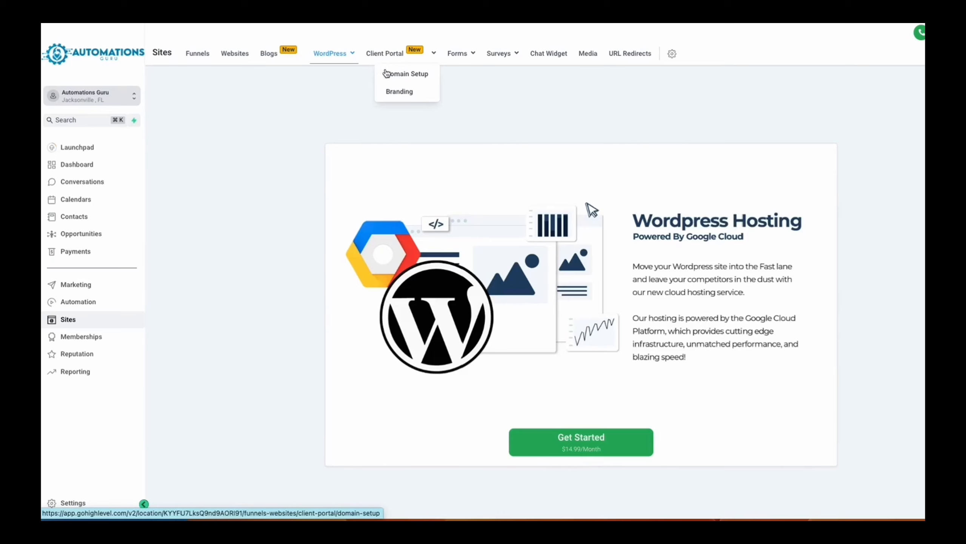
{"action": "mouse_move", "coordinate": [467, 64]}
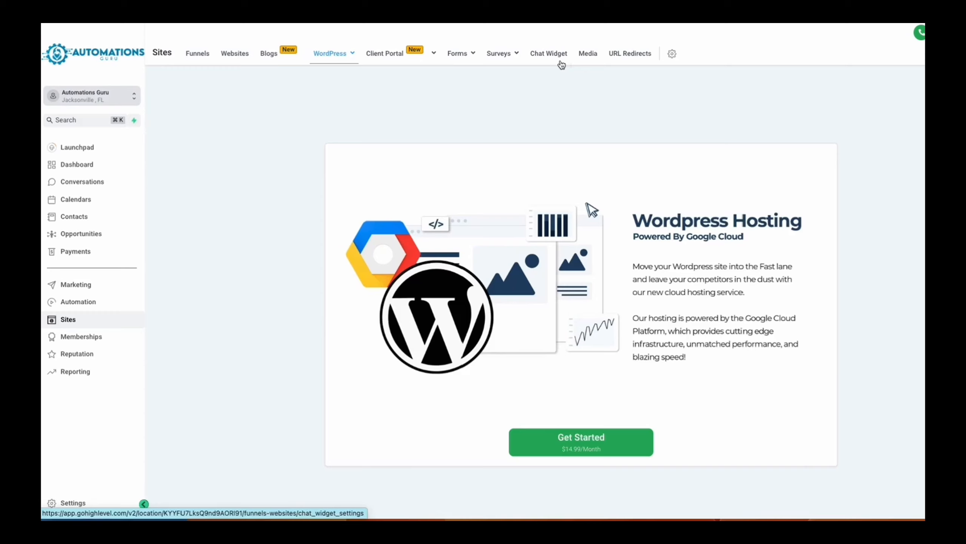
{"action": "left_click", "coordinate": [587, 59]}
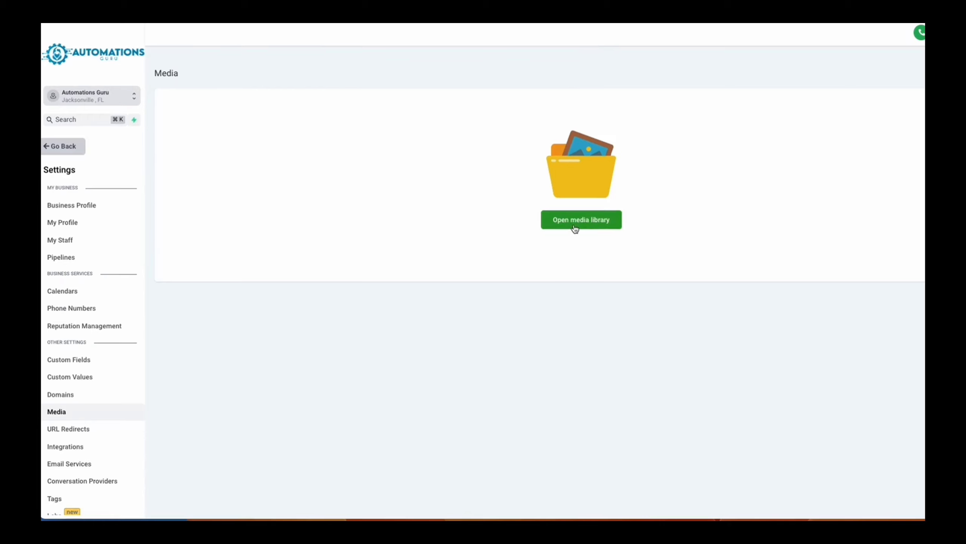
{"action": "left_click", "coordinate": [76, 153]}
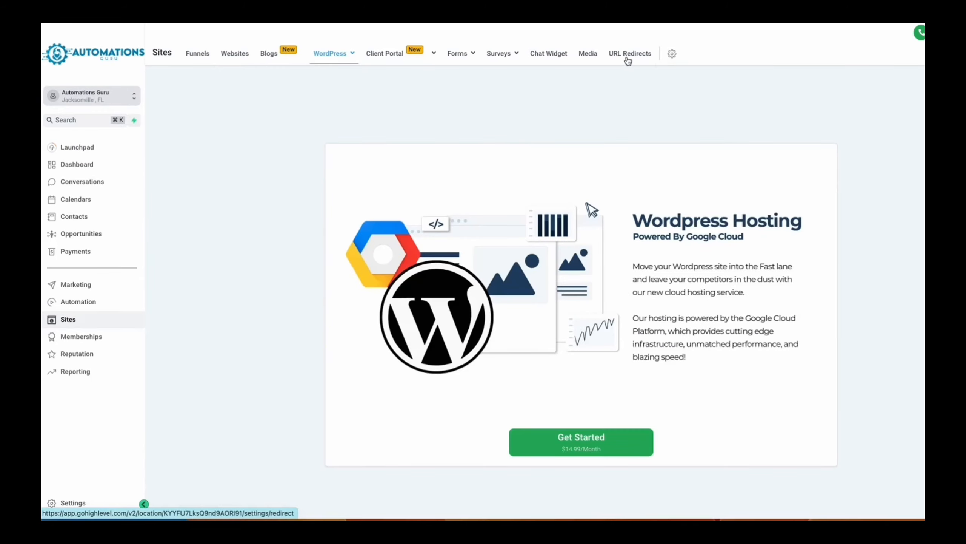
- Examine the Add Redirect form in URL Redirects, including the Funnel redirect type, and leave it without adding a redirect
{"action": "left_click", "coordinate": [627, 59]}
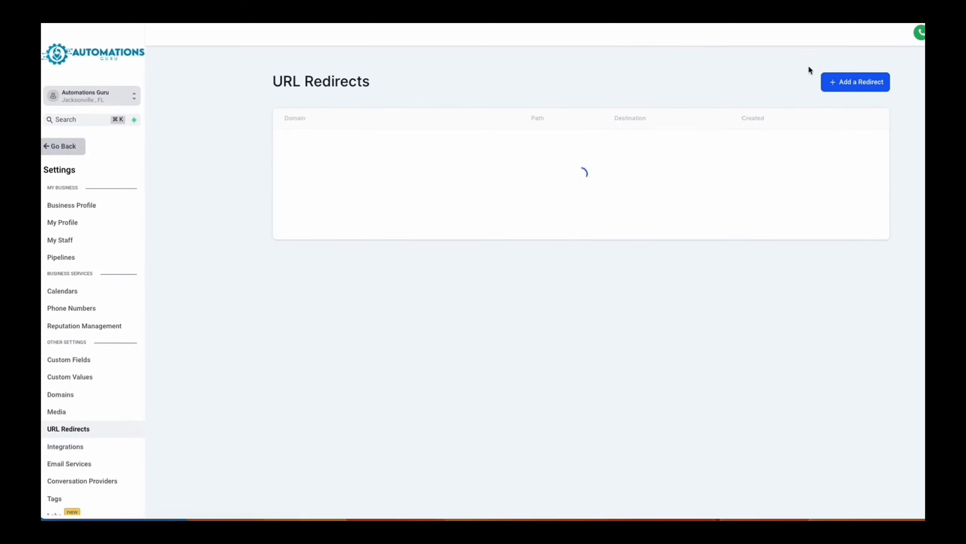
{"action": "left_click", "coordinate": [847, 82]}
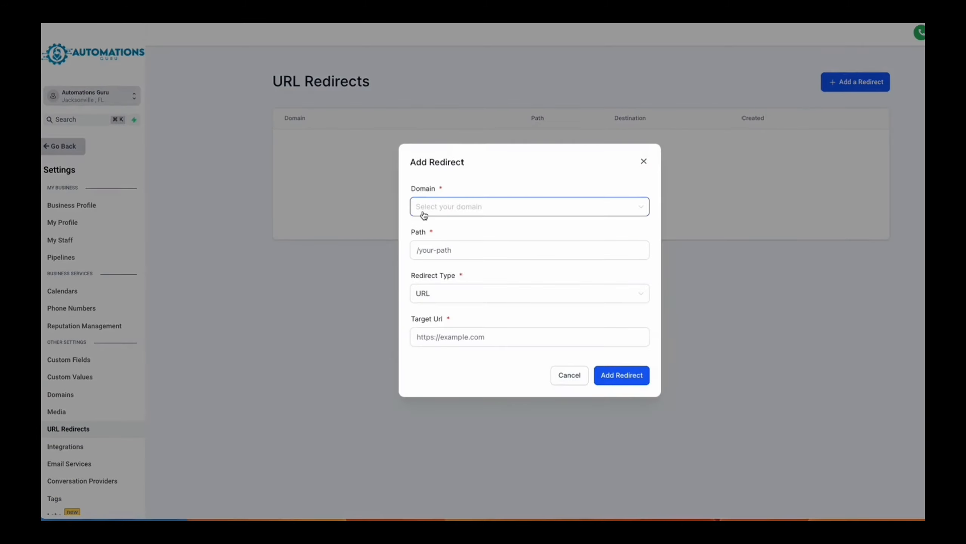
{"action": "left_click", "coordinate": [429, 258]}
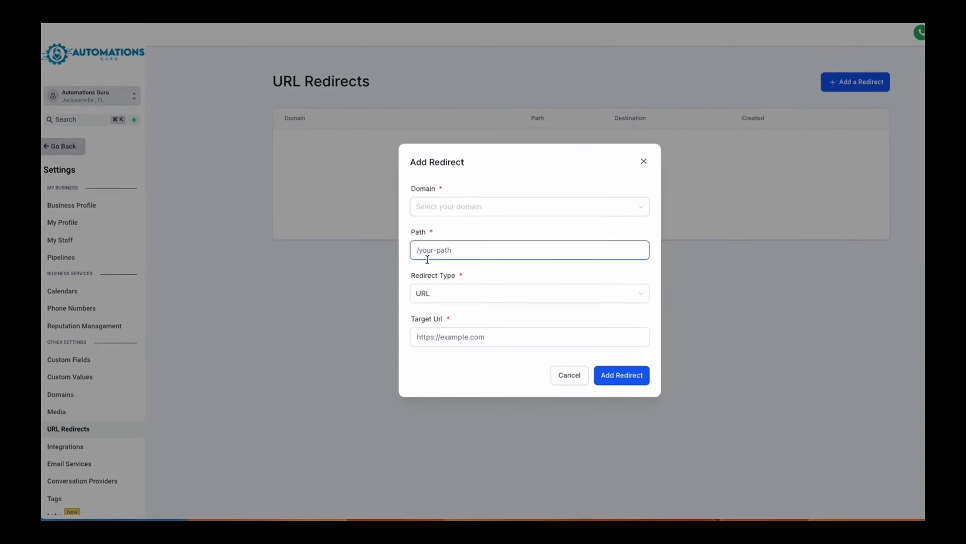
{"action": "left_click", "coordinate": [433, 294]}
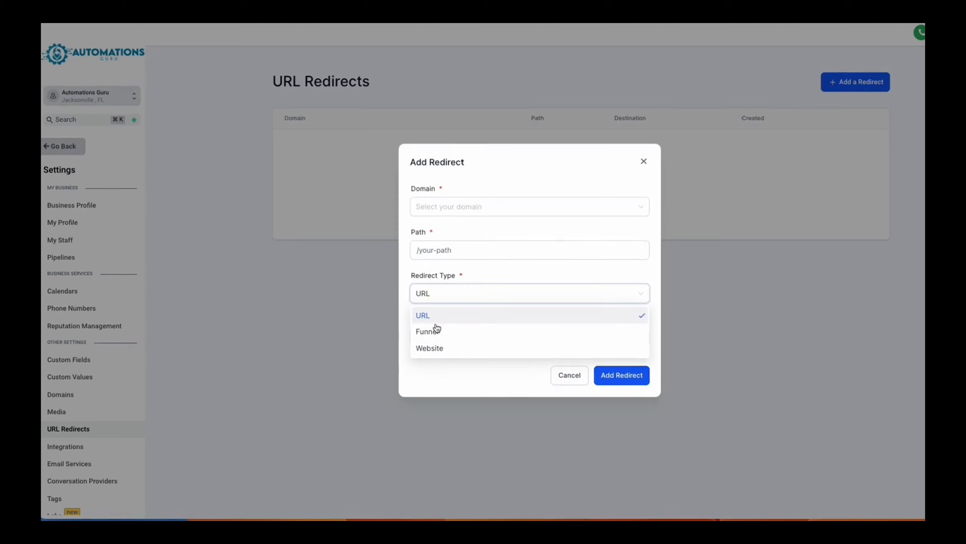
{"action": "left_click", "coordinate": [406, 323]}
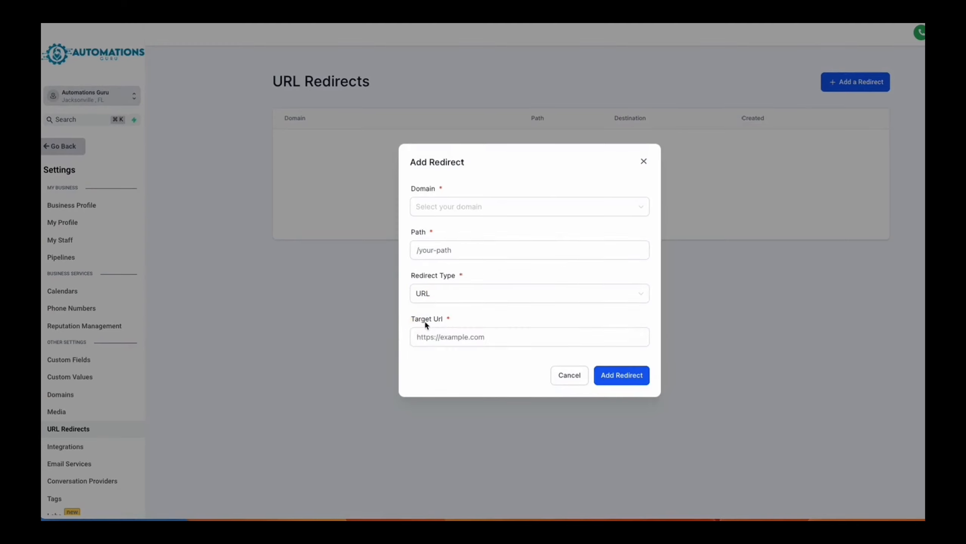
{"action": "left_click", "coordinate": [425, 323]}
{"action": "left_click", "coordinate": [446, 299]}
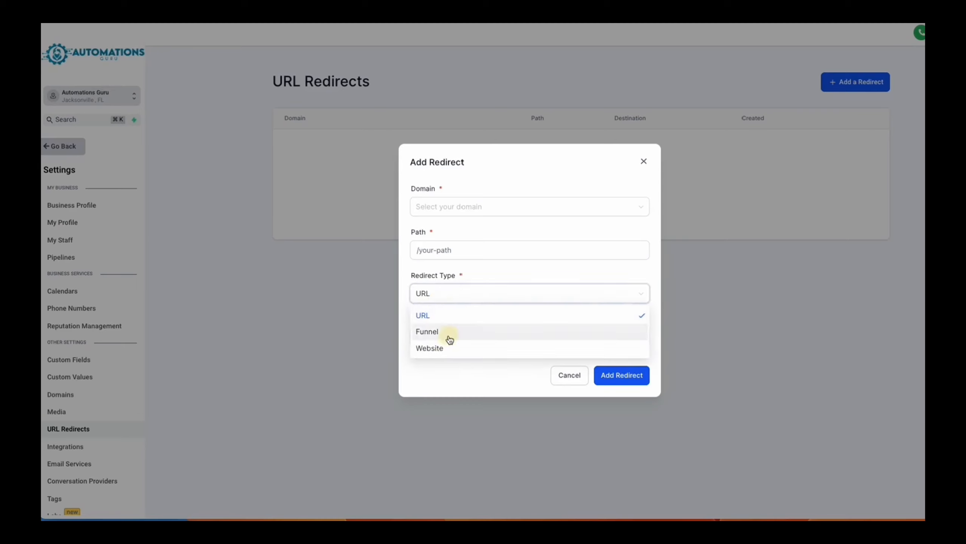
{"action": "left_click", "coordinate": [449, 339]}
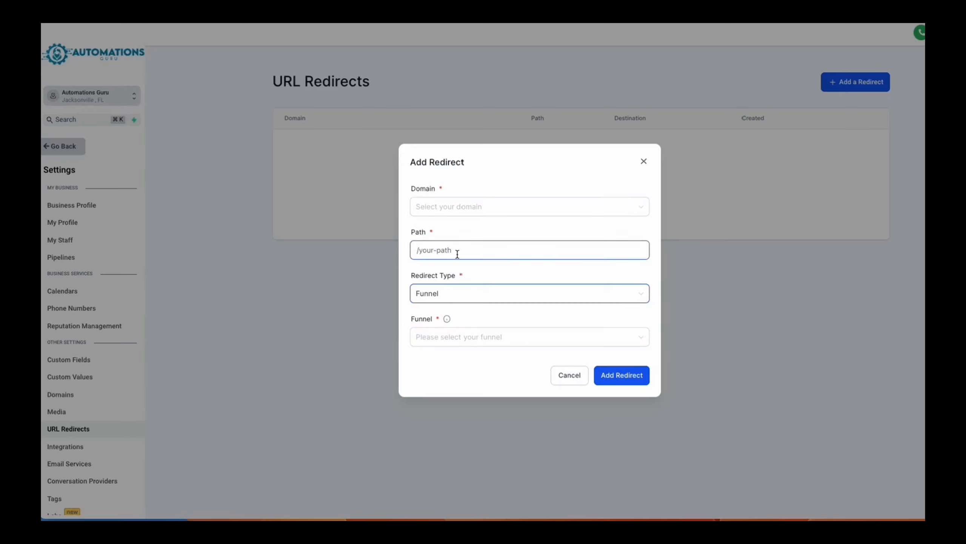
{"action": "left_click", "coordinate": [467, 344]}
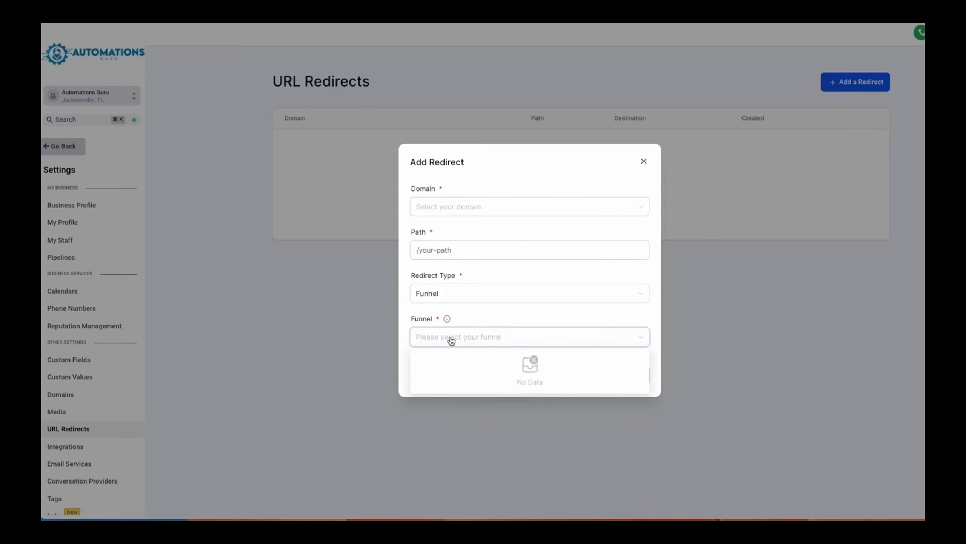
{"action": "left_click", "coordinate": [651, 163]}
{"action": "left_click", "coordinate": [643, 162]}
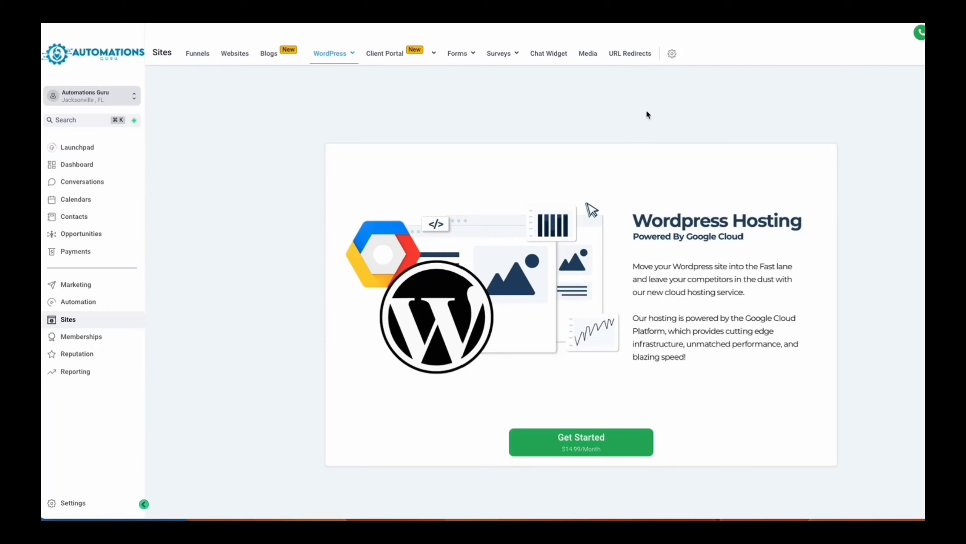
{"action": "left_click", "coordinate": [673, 56]}
- Look over the Memberships dashboard and the options available for Courses and Communities
{"action": "left_click", "coordinate": [109, 337]}
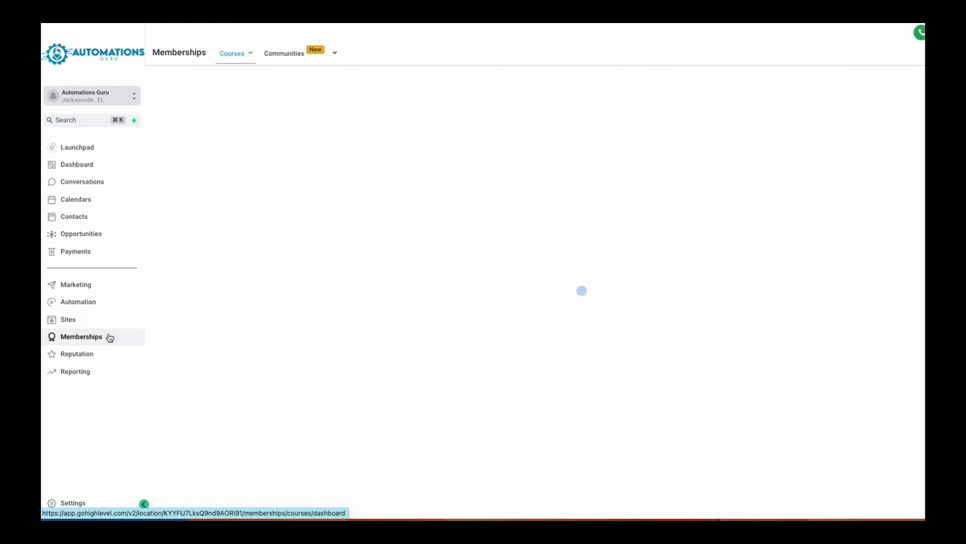
{"action": "mouse_move", "coordinate": [238, 55]}
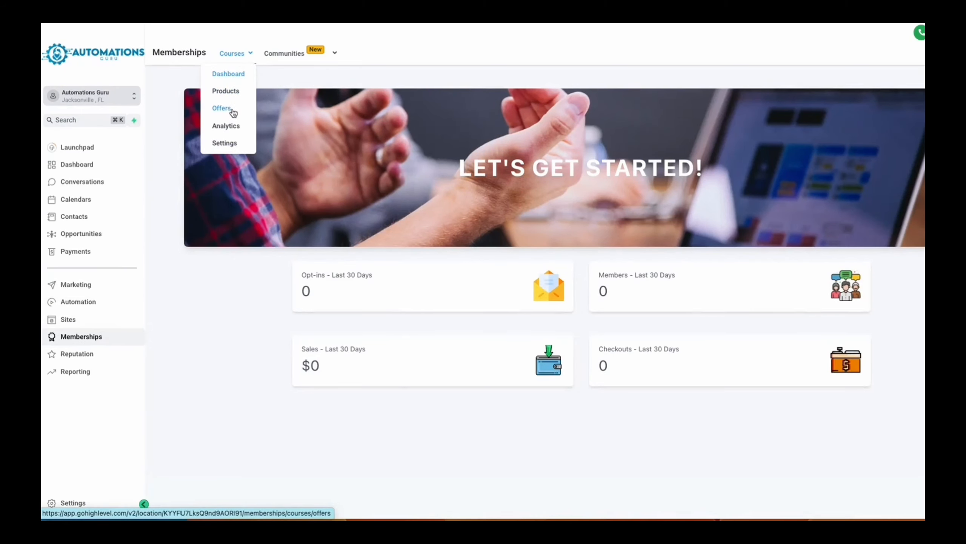
{"action": "mouse_move", "coordinate": [285, 57]}
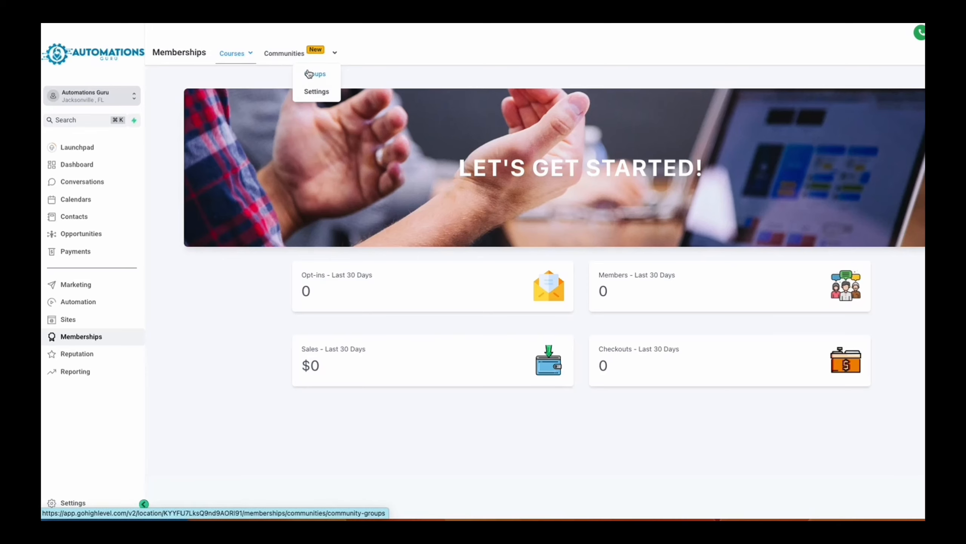
- Look over the Reputation overview and its settings, and the agent report in the reporting area
{"action": "left_click", "coordinate": [110, 354]}
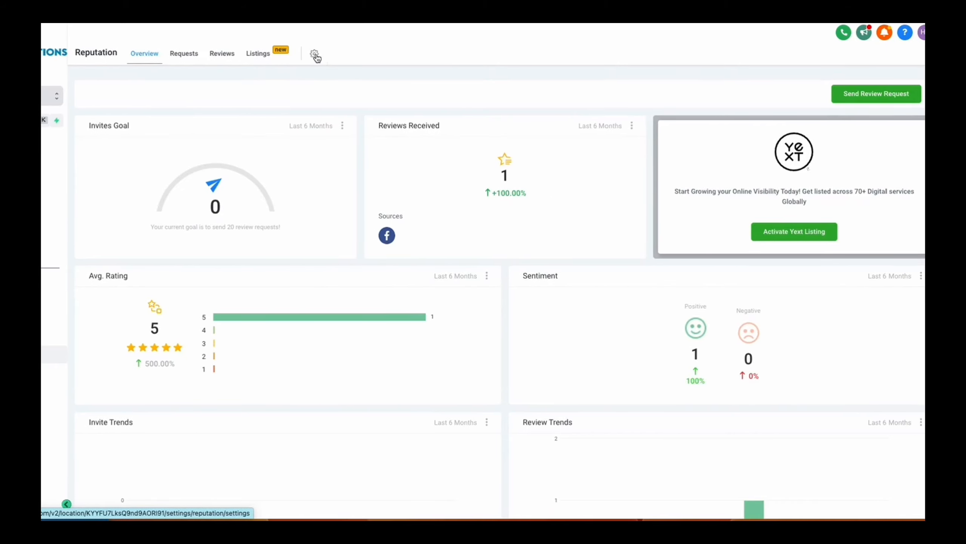
{"action": "left_click", "coordinate": [315, 54]}
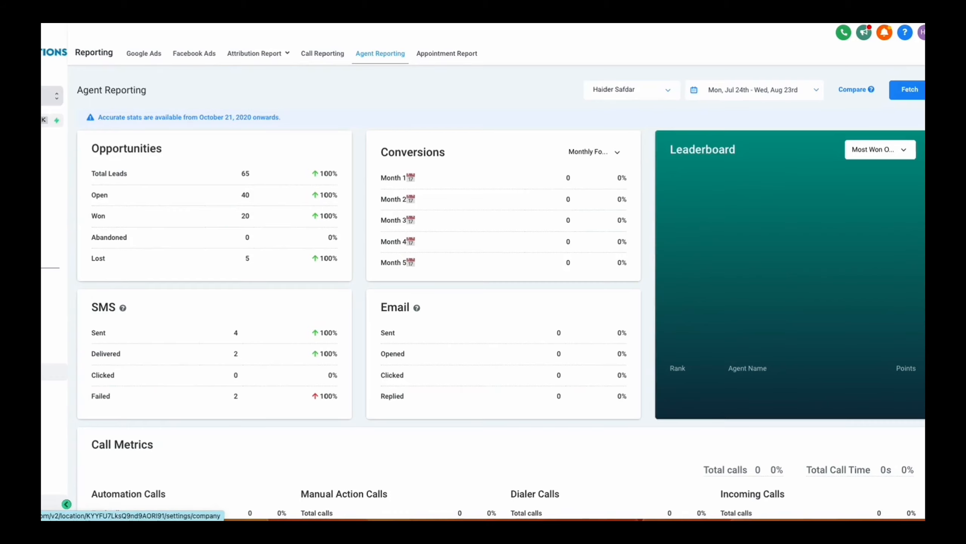
- Review the sub-account's Business Profile settings and the personal data in My Profile
{"action": "left_click", "coordinate": [43, 500]}
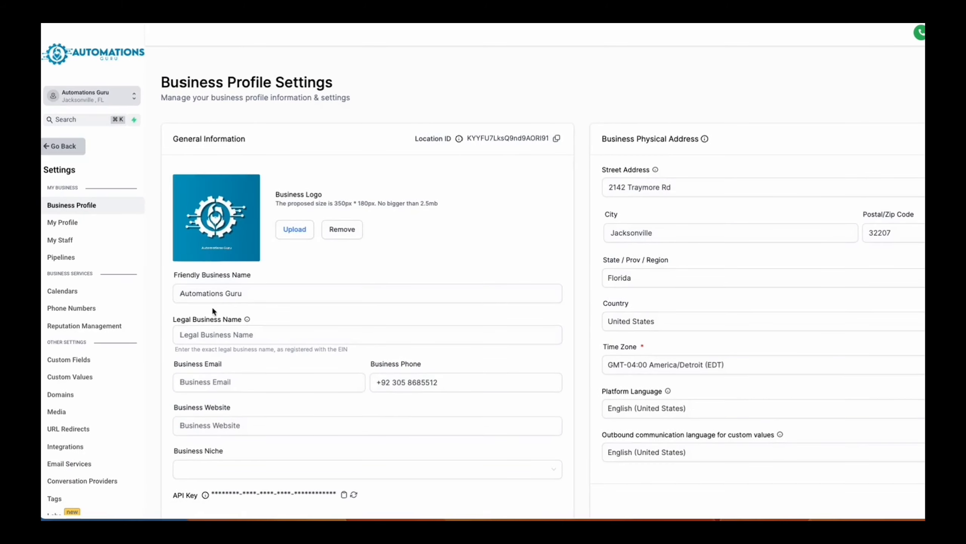
{"action": "left_click", "coordinate": [74, 224]}
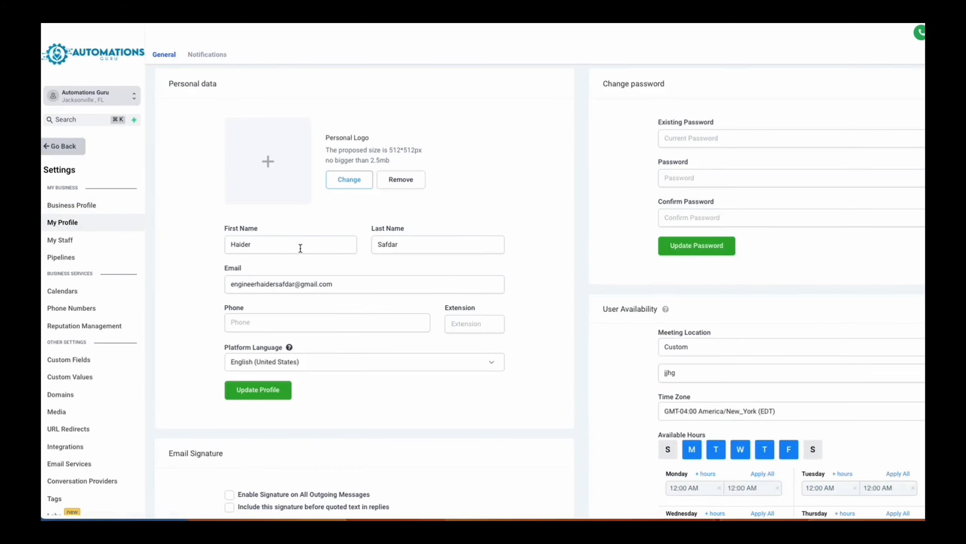
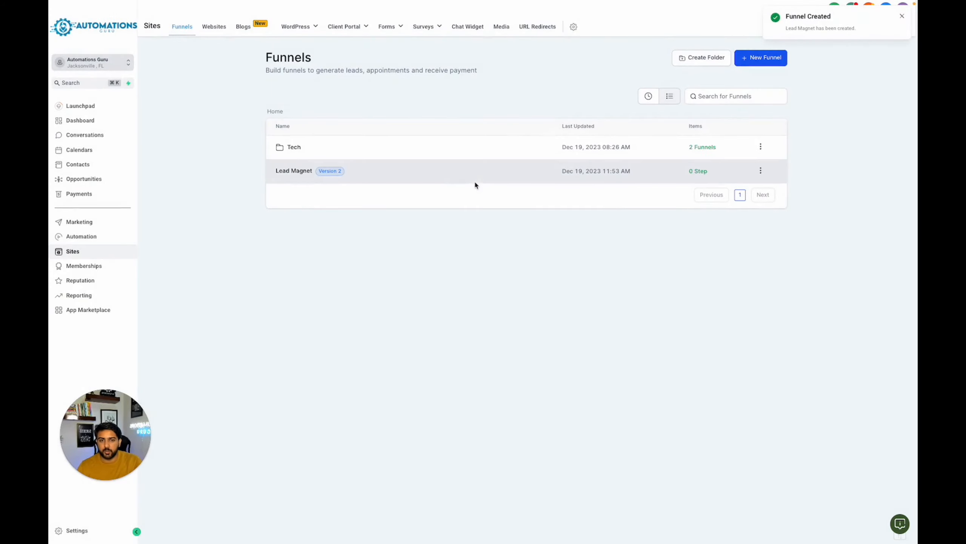
- Open the Lead Magnet funnel and create a funnel step named "Lead page" with the path /lead-page
{"action": "left_click", "coordinate": [290, 172]}
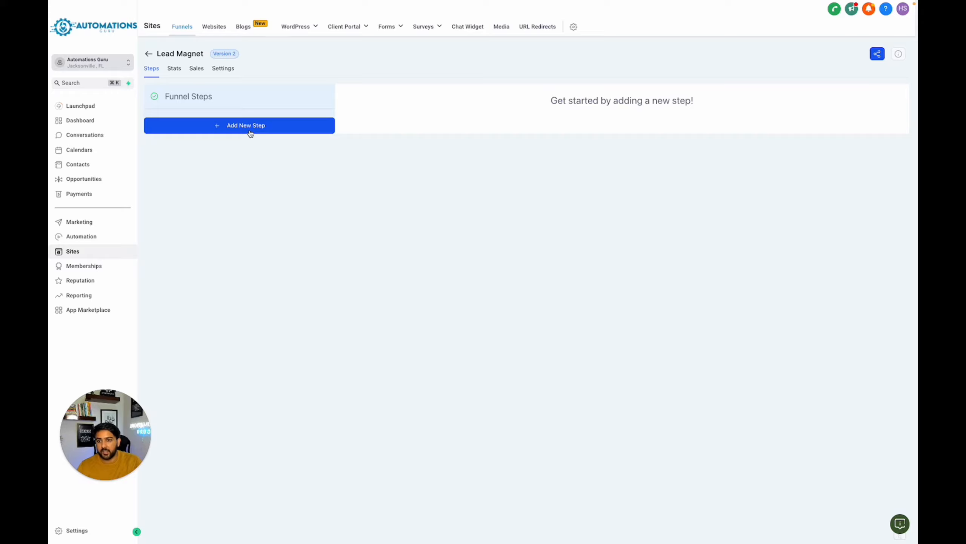
{"action": "left_click", "coordinate": [250, 133]}
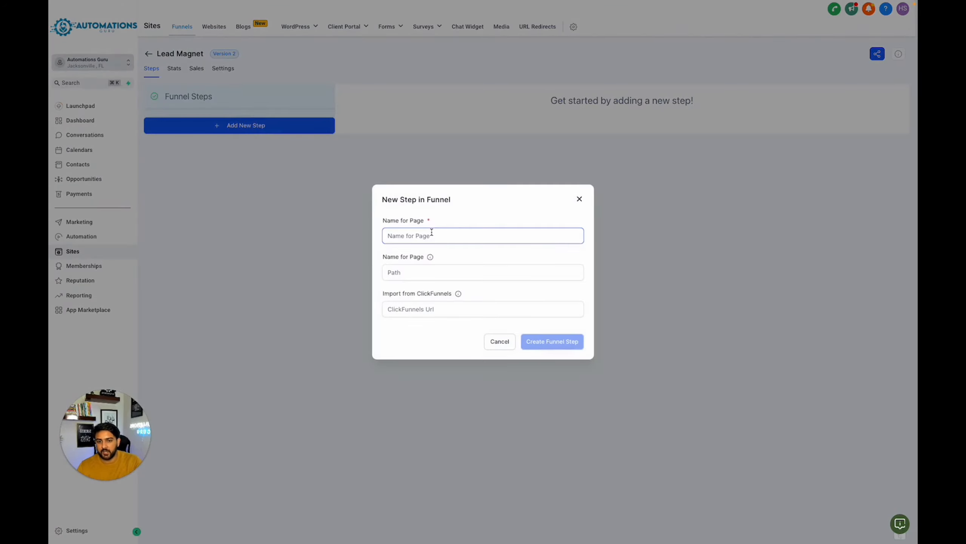
{"action": "type", "text": "Lead p"}
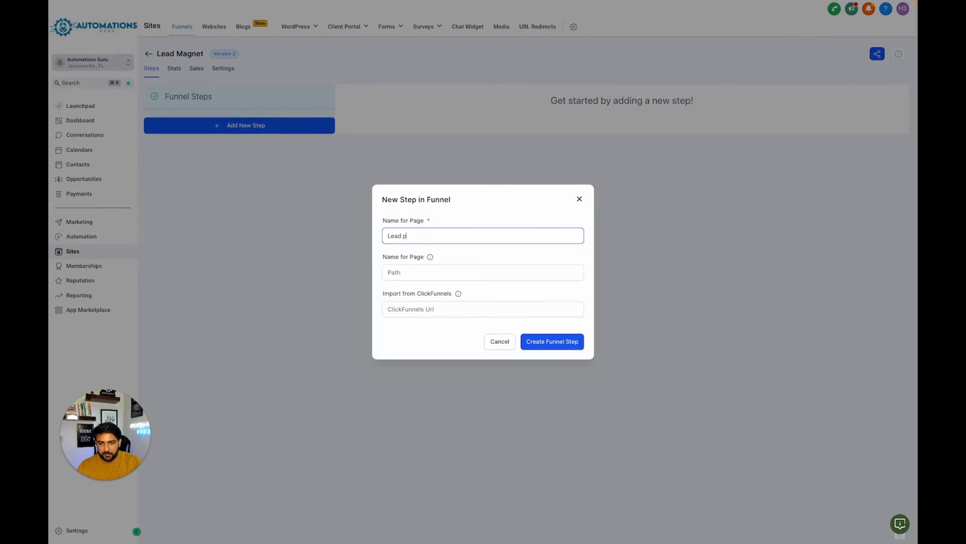
{"action": "type", "text": "aghee"}
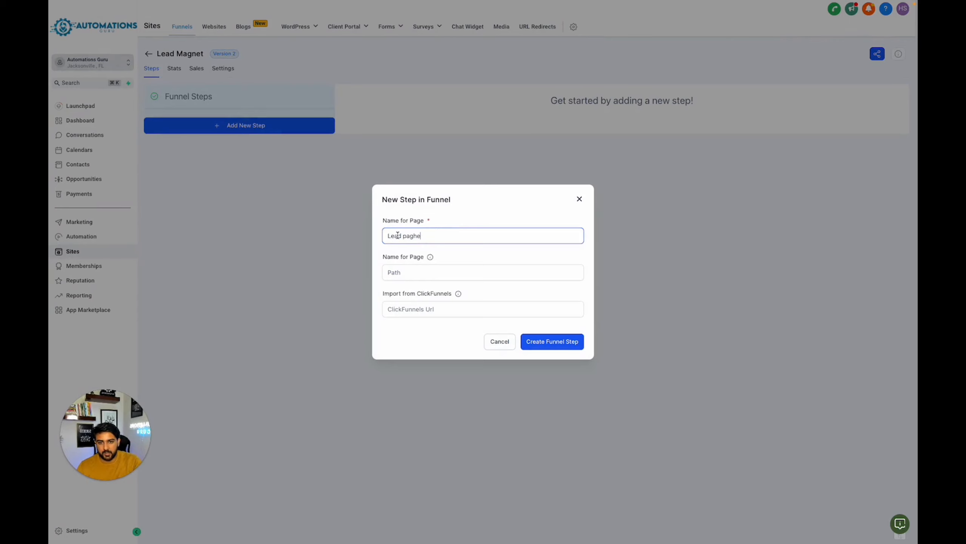
{"action": "key", "text": "BackSpace"}
{"action": "key", "text": "BackSpace"}
{"action": "type", "text": "e"}
{"action": "left_click", "coordinate": [418, 274]}
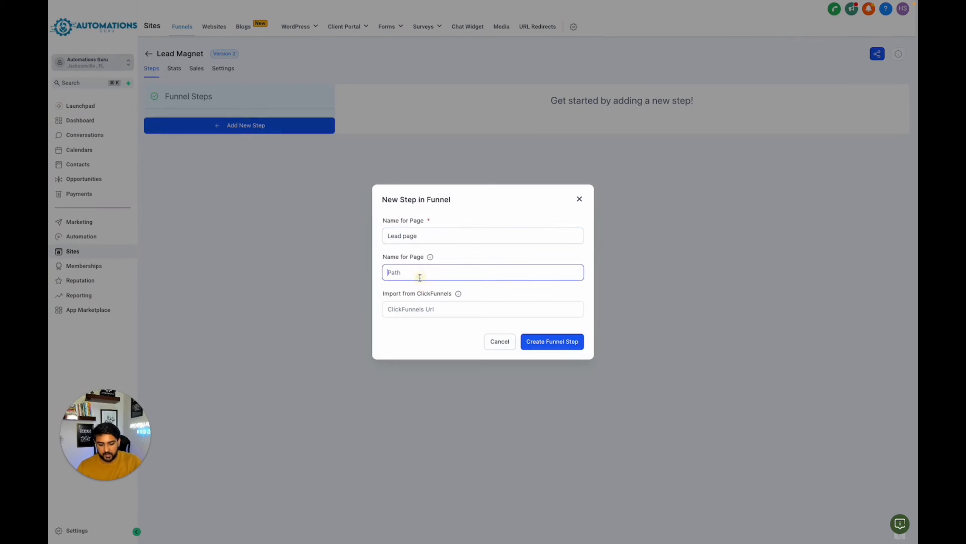
{"action": "type", "text": "/lead-"}
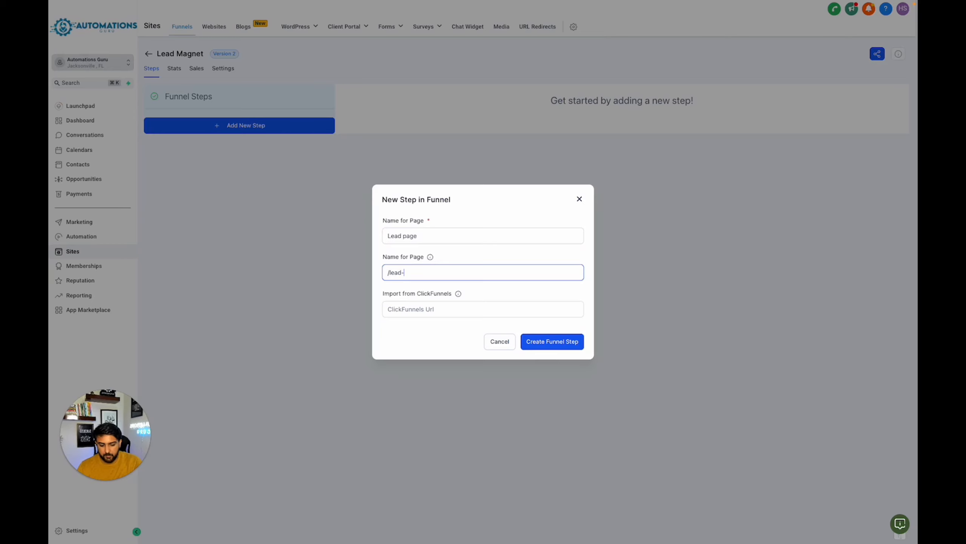
{"action": "type", "text": "page"}
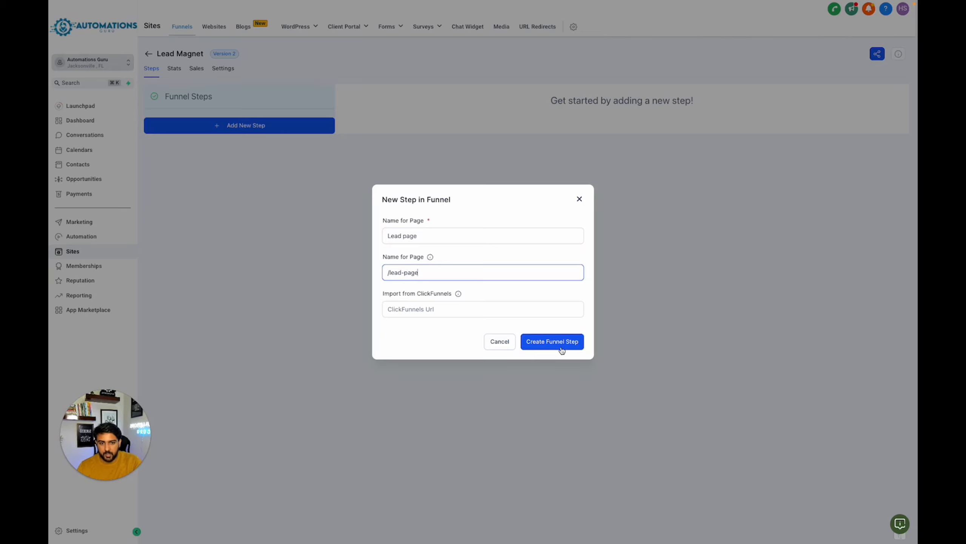
{"action": "left_click", "coordinate": [558, 345]}
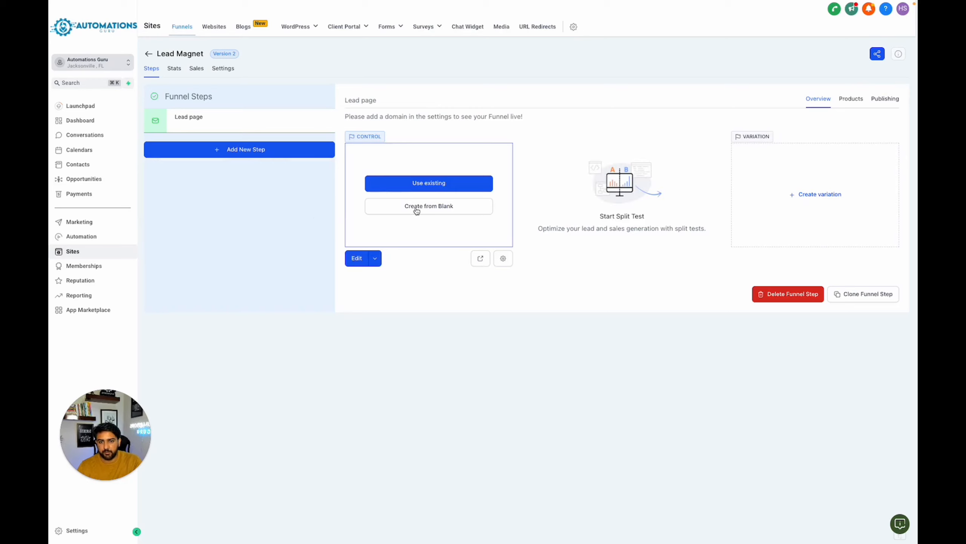
- Add a second funnel step named "Thank You" with the path /thank-you
{"action": "left_click", "coordinate": [252, 154]}
{"action": "left_click", "coordinate": [399, 236]}
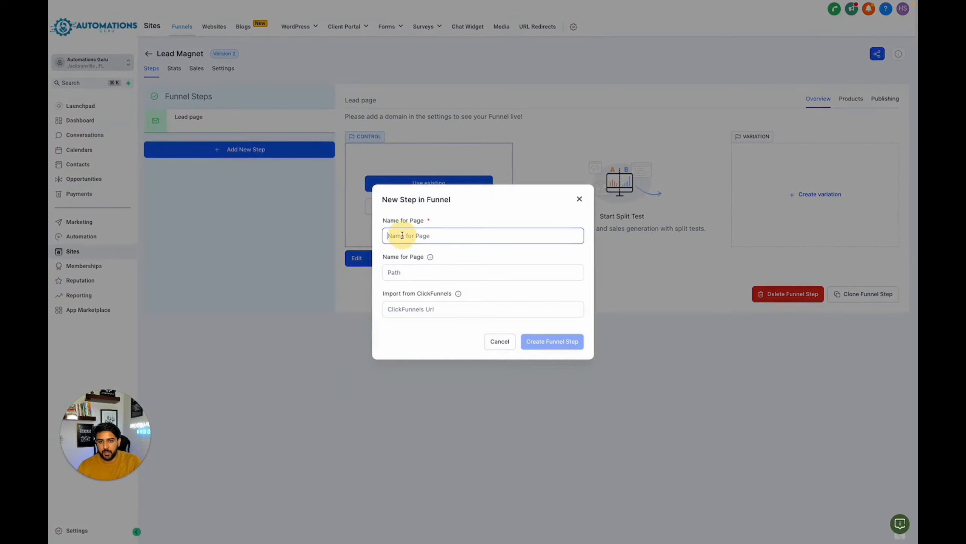
{"action": "type", "text": "Thank Y"}
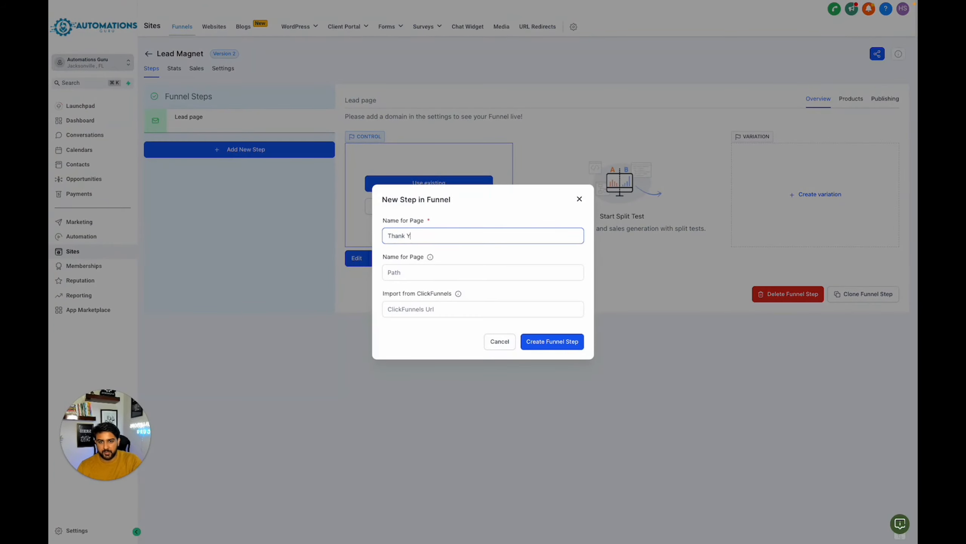
{"action": "key", "text": "Tab"}
{"action": "key", "text": "Tab"}
{"action": "type", "text": "/"}
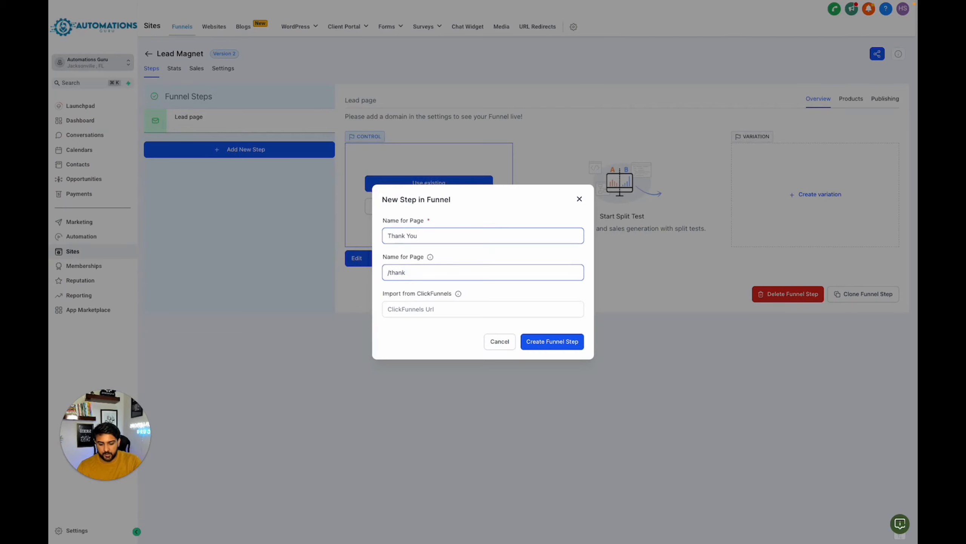
{"action": "type", "text": "thank-yoi"}
{"action": "left_click", "coordinate": [570, 343]}
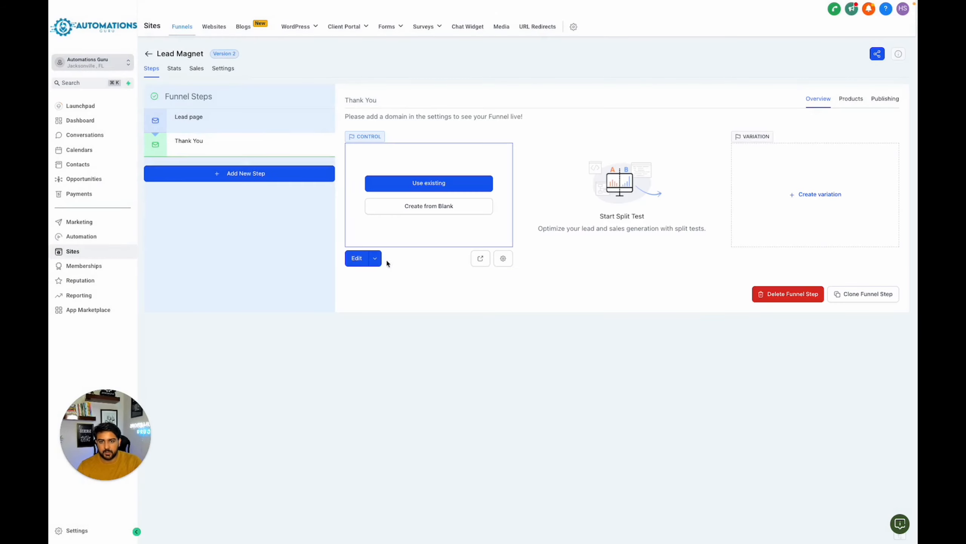
- Create the Lead page from blank so it opens in the page builder
{"action": "left_click", "coordinate": [219, 126]}
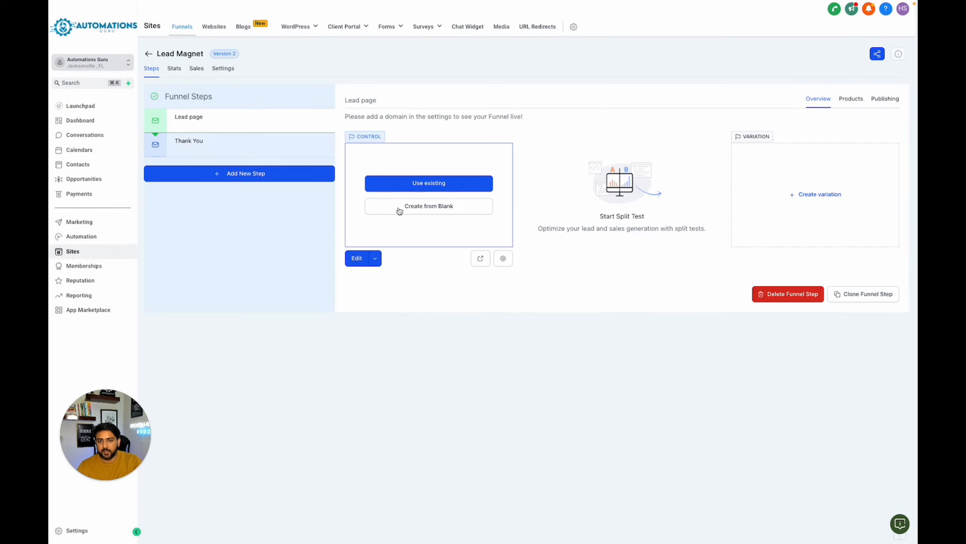
{"action": "left_click", "coordinate": [431, 212]}
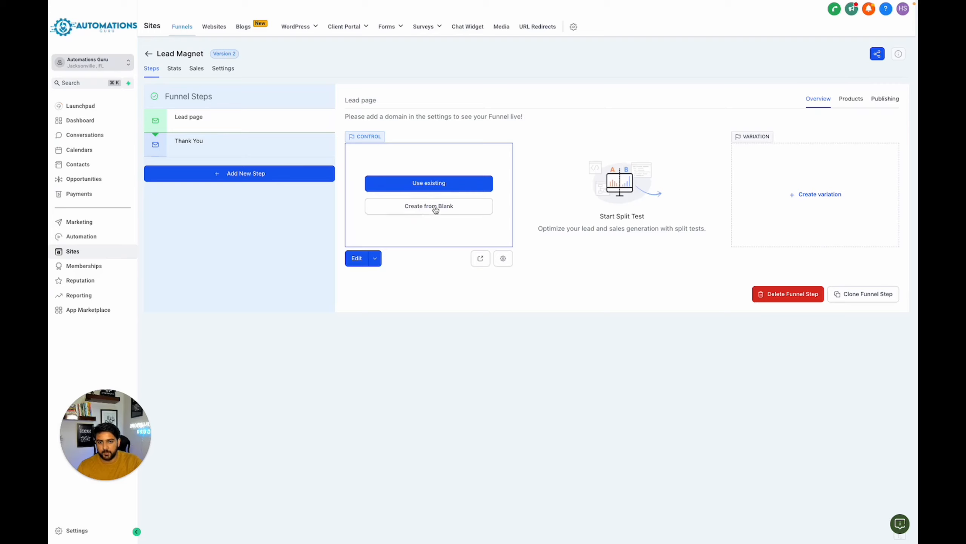
{"action": "left_click", "coordinate": [436, 211]}
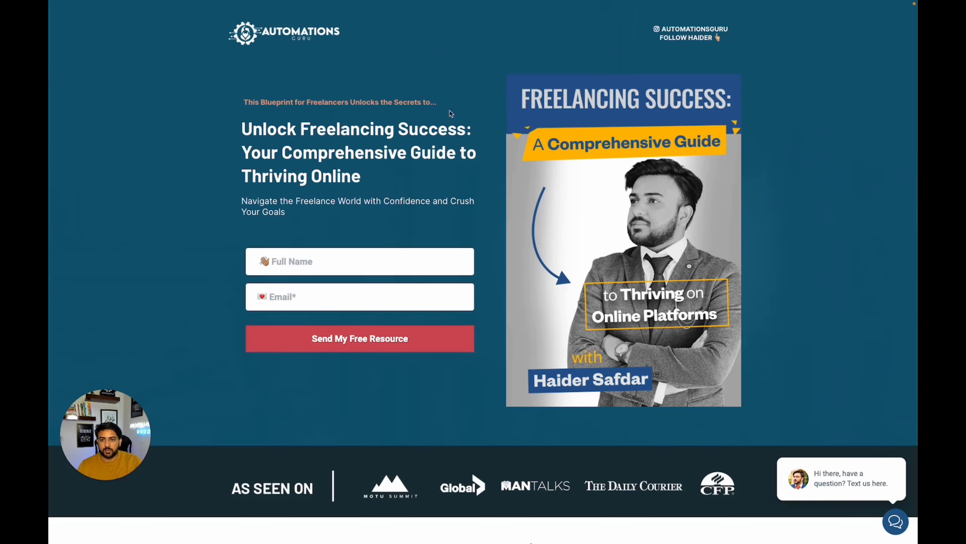
- Examine the finished Freelancing Success landing page as a layout reference, from its header to the "Here's What You'll Discover" list
{"action": "scroll", "coordinate": [215, 140], "scroll_direction": "down", "scroll_amount": 1}
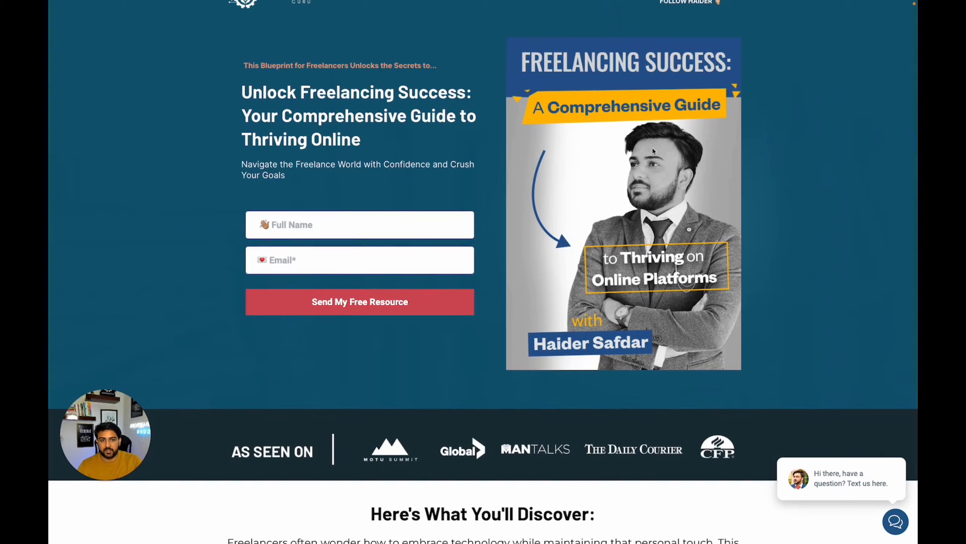
{"action": "scroll", "coordinate": [237, 228], "scroll_direction": "down", "scroll_amount": 9}
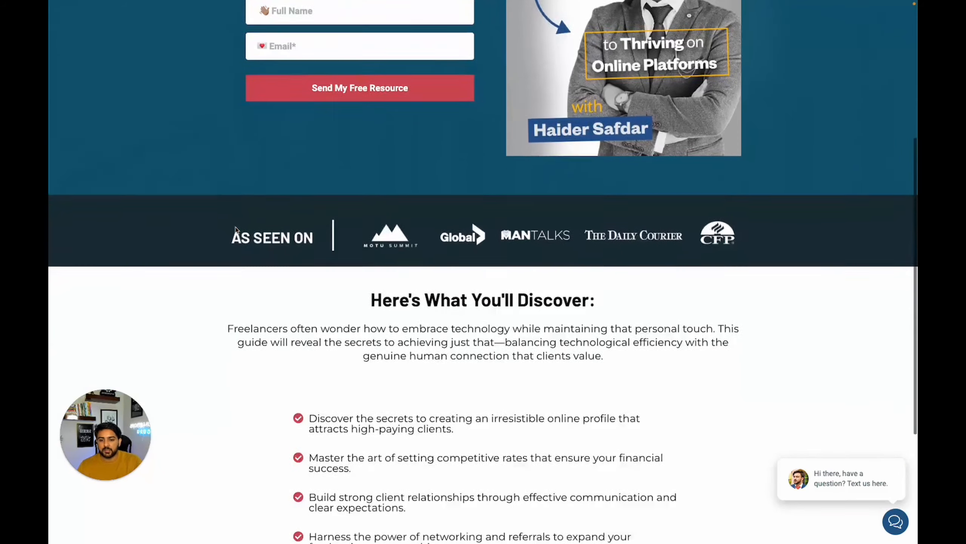
{"action": "scroll", "coordinate": [235, 230], "scroll_direction": "up", "scroll_amount": 10}
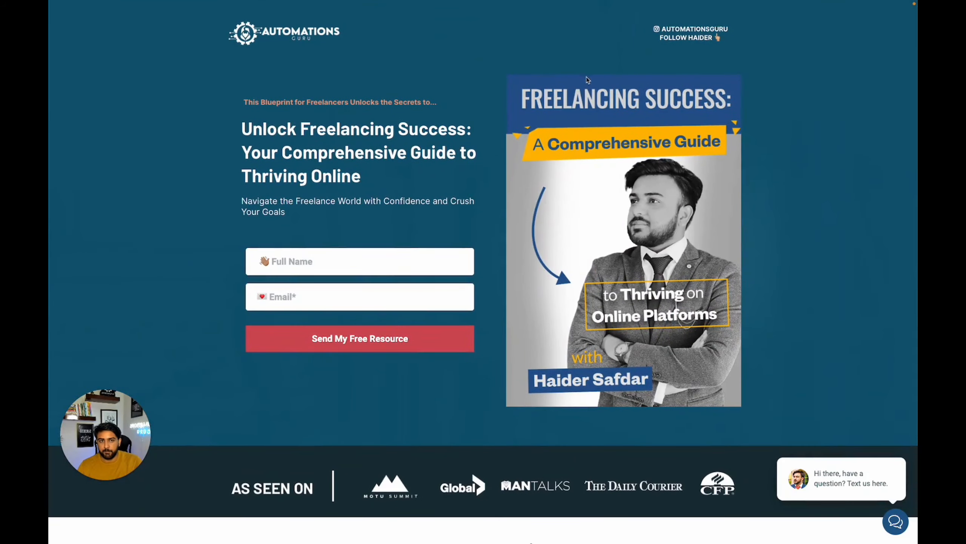
{"action": "scroll", "coordinate": [484, 164], "scroll_direction": "down", "scroll_amount": 10}
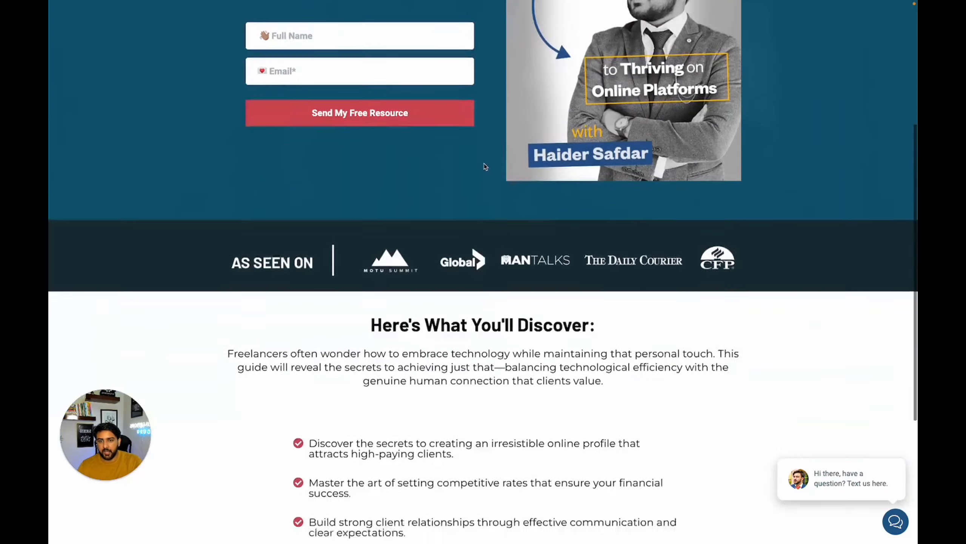
{"action": "scroll", "coordinate": [484, 164], "scroll_direction": "up", "scroll_amount": 10}
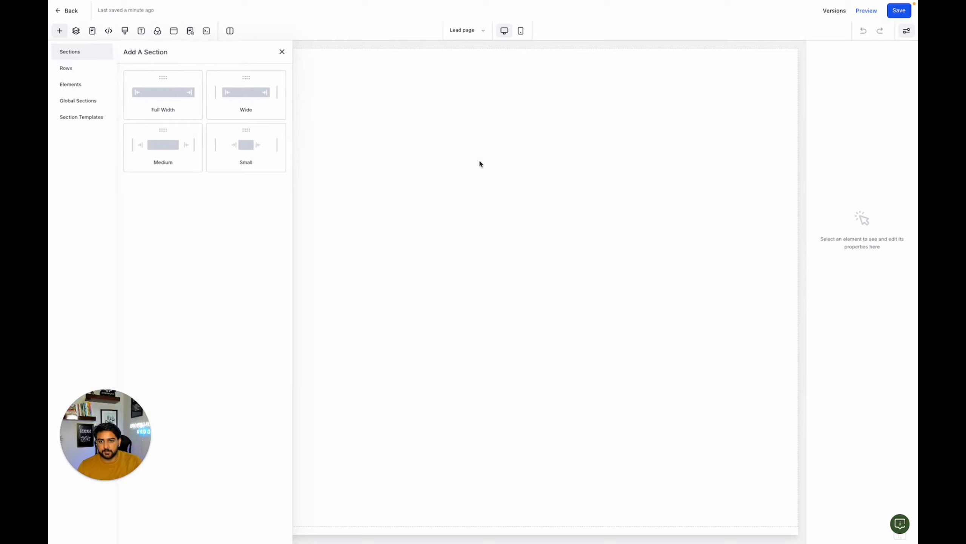
- Add a full-width section to the blank Lead page and place a 3 Column row in it
{"action": "left_click", "coordinate": [165, 103]}
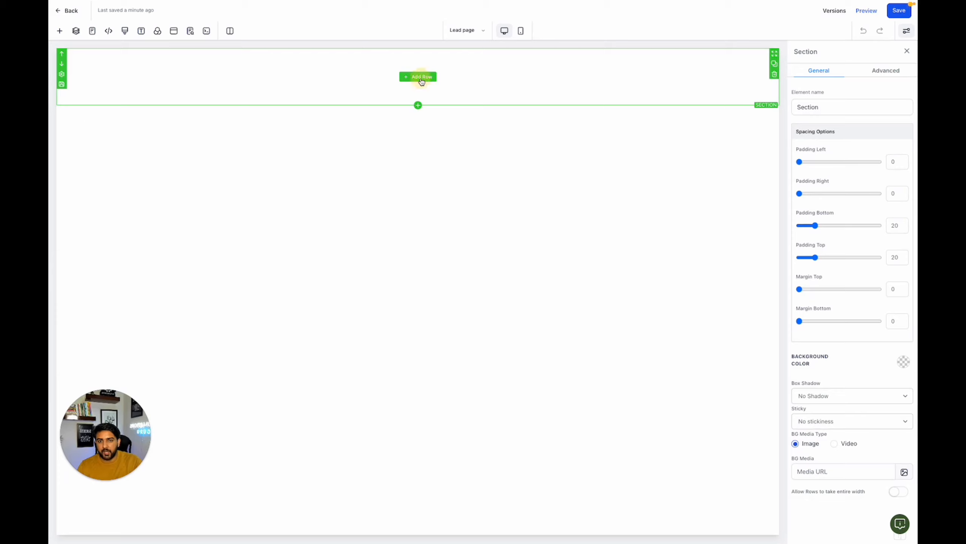
{"action": "left_click", "coordinate": [421, 78]}
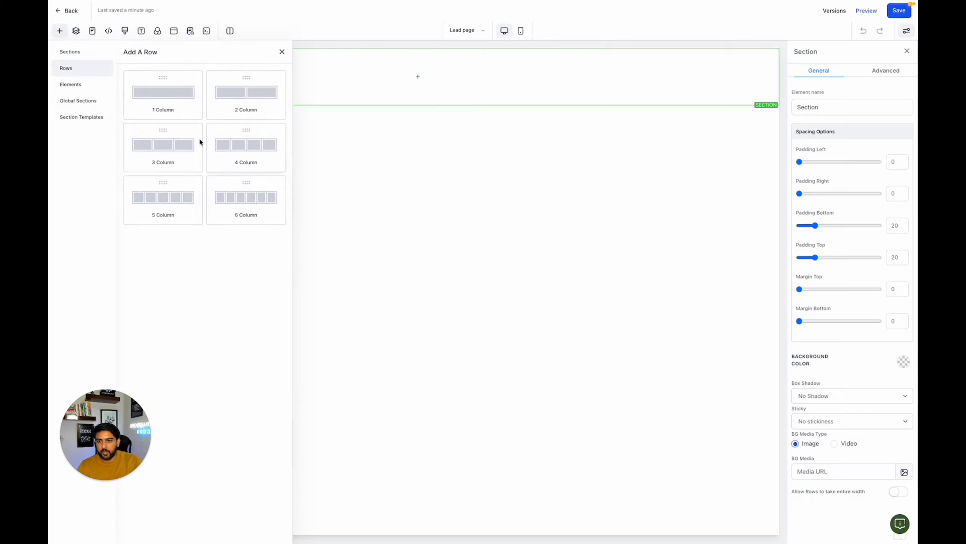
{"action": "left_click", "coordinate": [181, 144]}
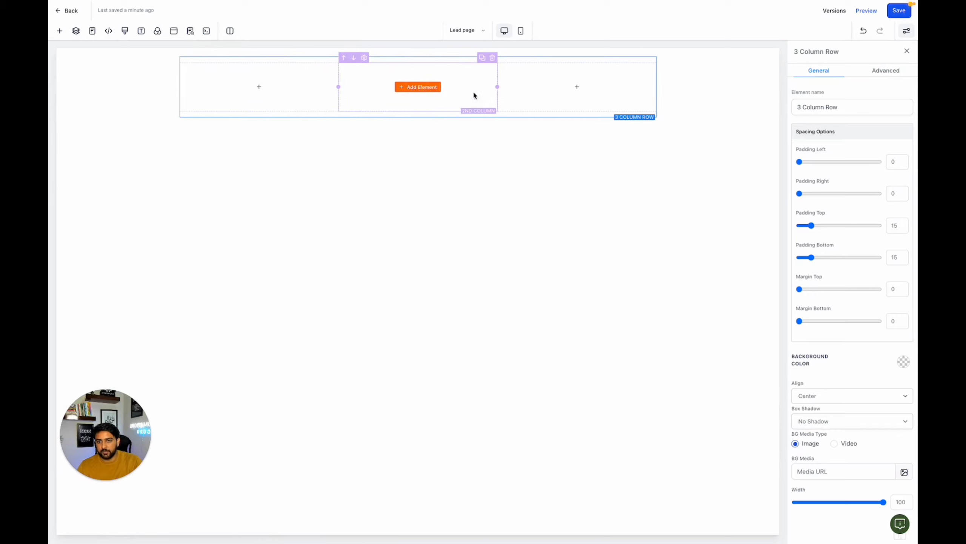
- Place an Image element in the row's first column and a small call-to-action headline in its third column
{"action": "left_click", "coordinate": [271, 90]}
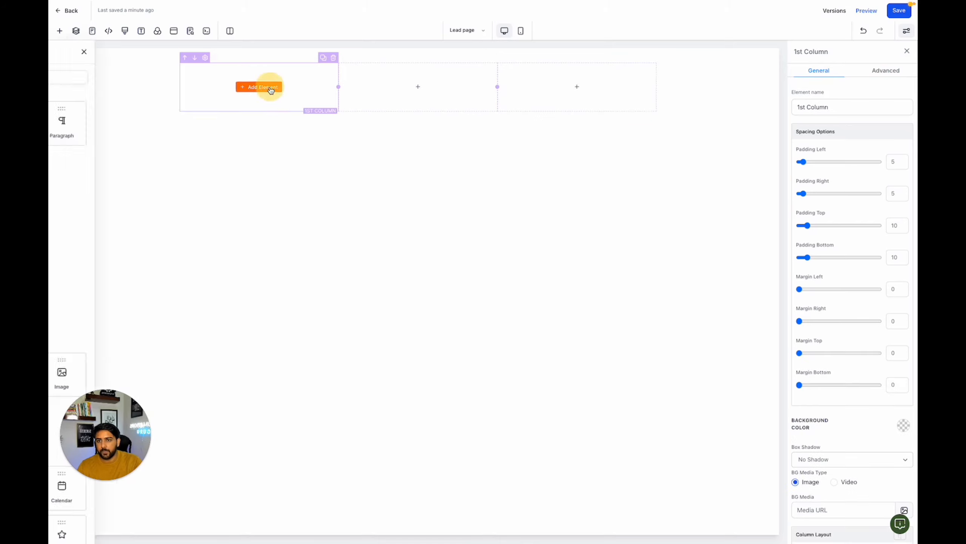
{"action": "left_click_drag", "start_coordinate": [262, 365], "coordinate": [306, 88]}
{"action": "left_click", "coordinate": [586, 125]}
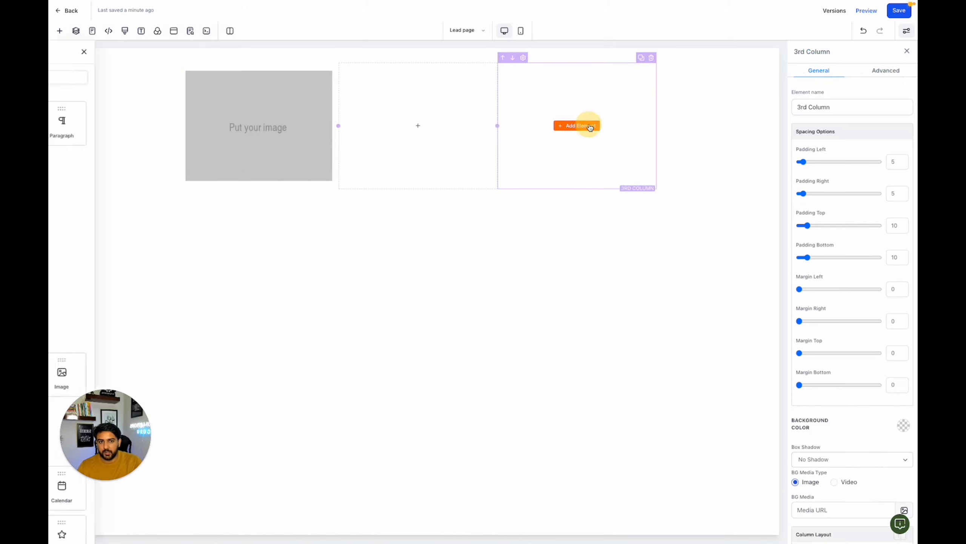
{"action": "left_click_drag", "start_coordinate": [203, 124], "coordinate": [548, 125]}
- Compare the general settings available for the image, the section, the 3 Column row and the first column
{"action": "left_click", "coordinate": [257, 123]}
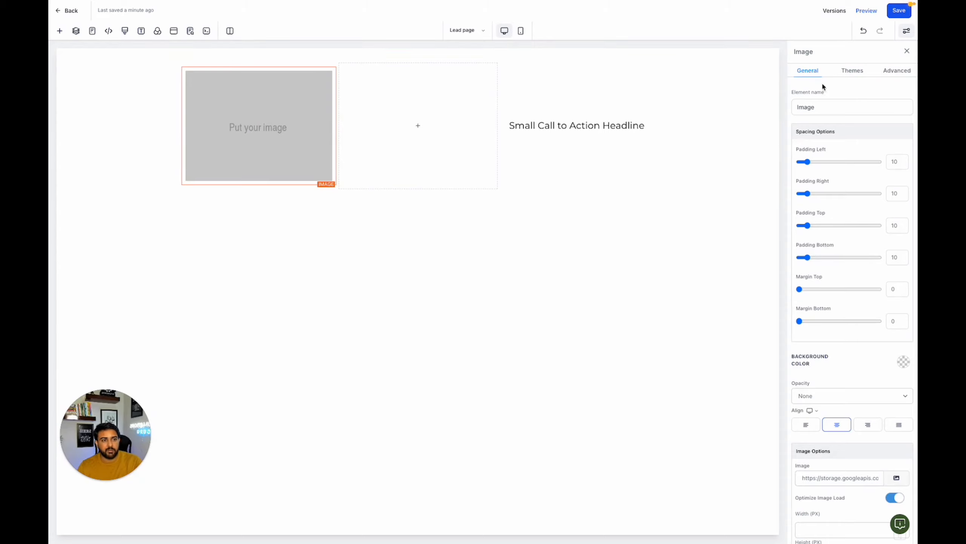
{"action": "scroll", "coordinate": [851, 239], "scroll_direction": "down", "scroll_amount": 3}
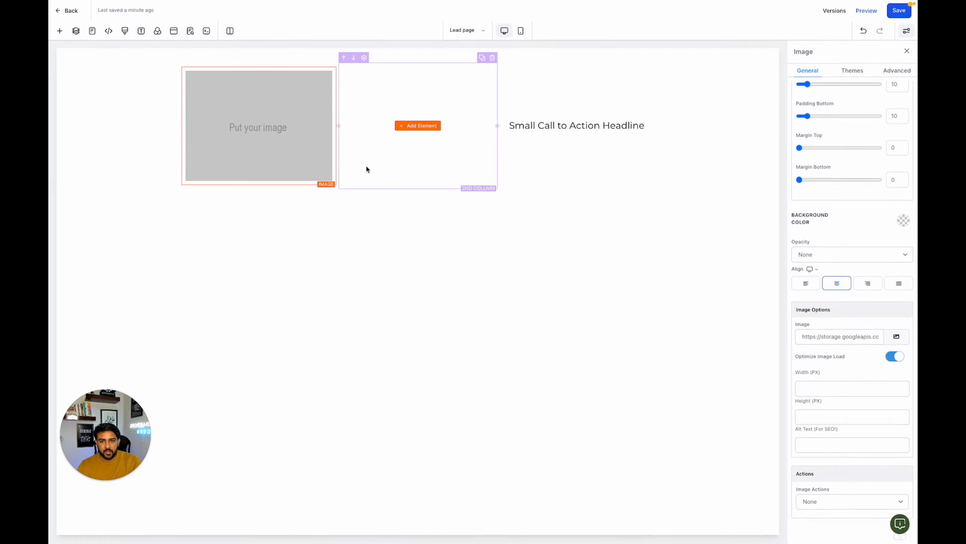
{"action": "left_click", "coordinate": [241, 55]}
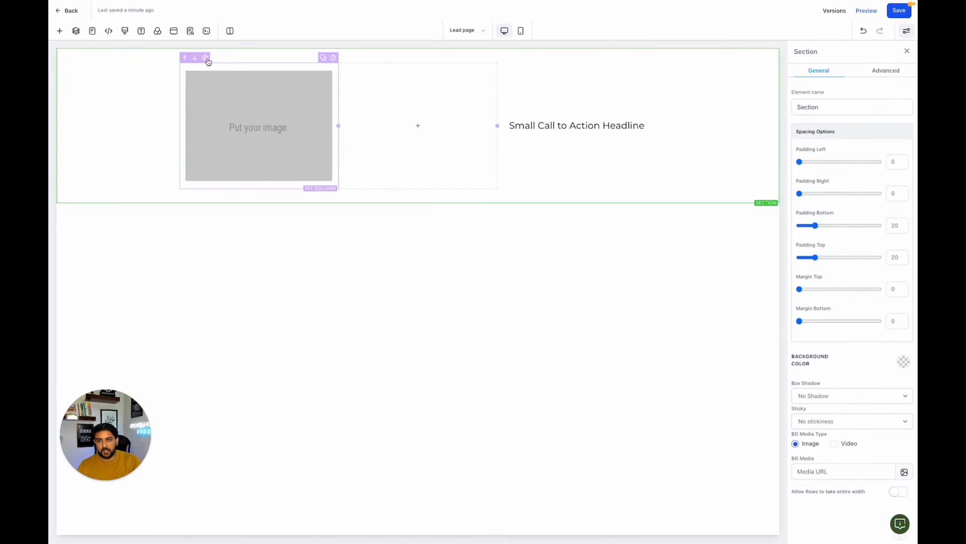
{"action": "left_click", "coordinate": [215, 59]}
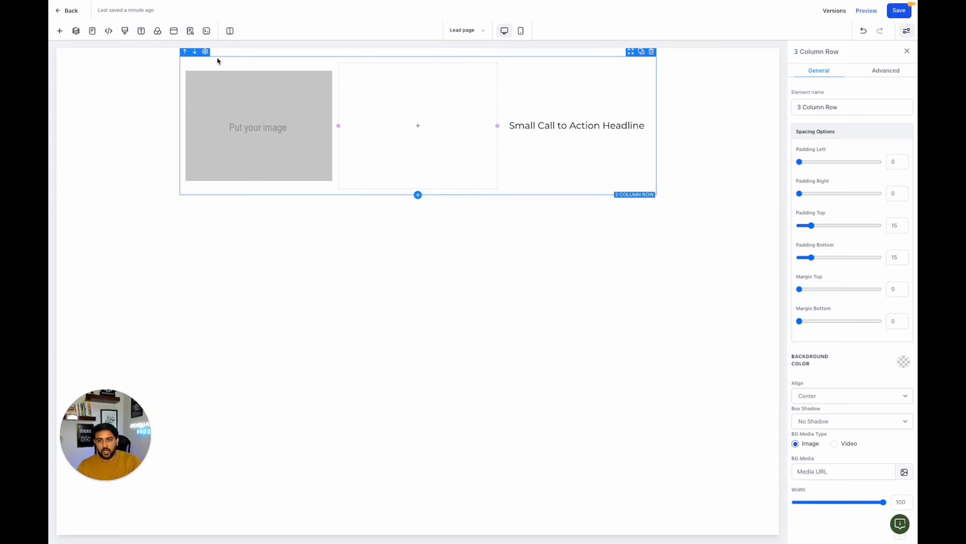
{"action": "left_click", "coordinate": [235, 66]}
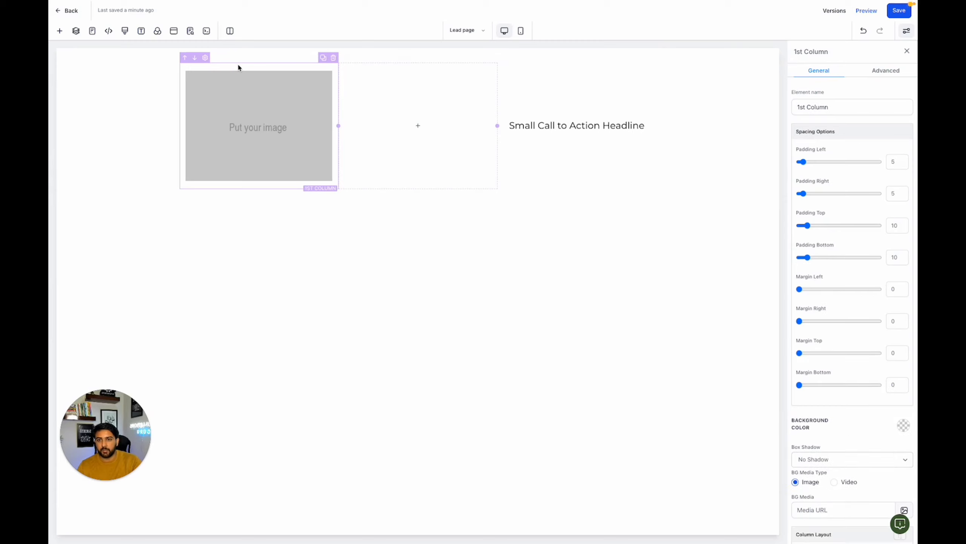
{"action": "left_click", "coordinate": [237, 74]}
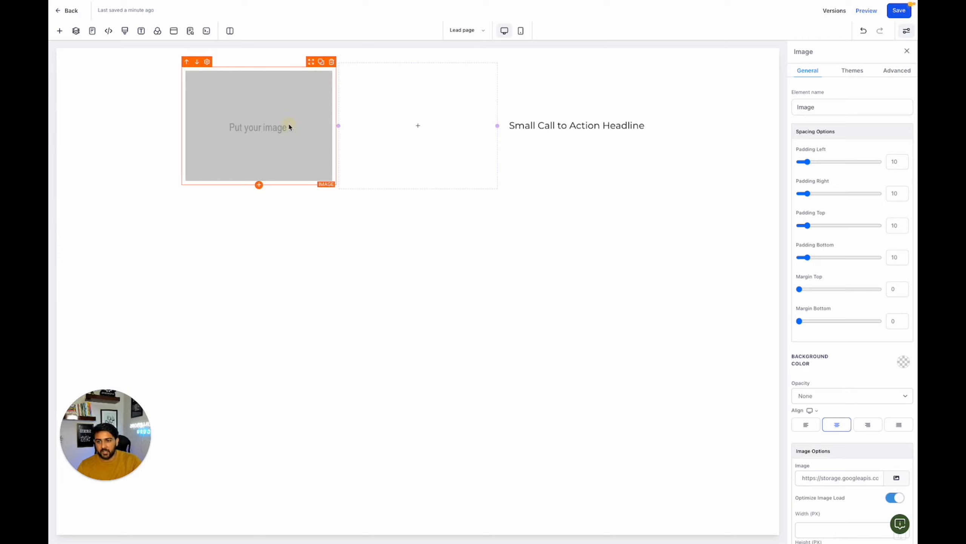
{"action": "left_click", "coordinate": [280, 57]}
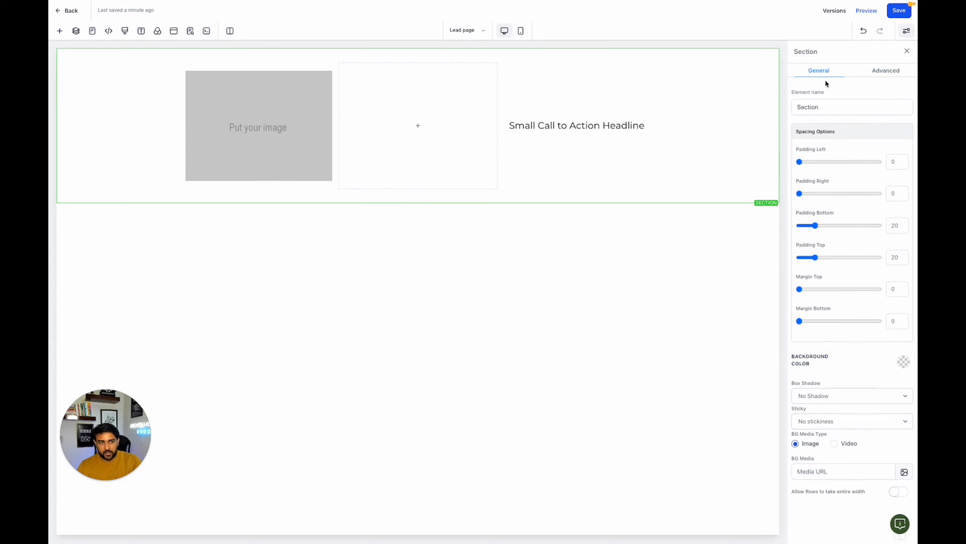
- Upload the logo .webp and EBOOK COVER .png from the Asset folder to the media library, and use the white logo as the header image
{"action": "left_click", "coordinate": [255, 108]}
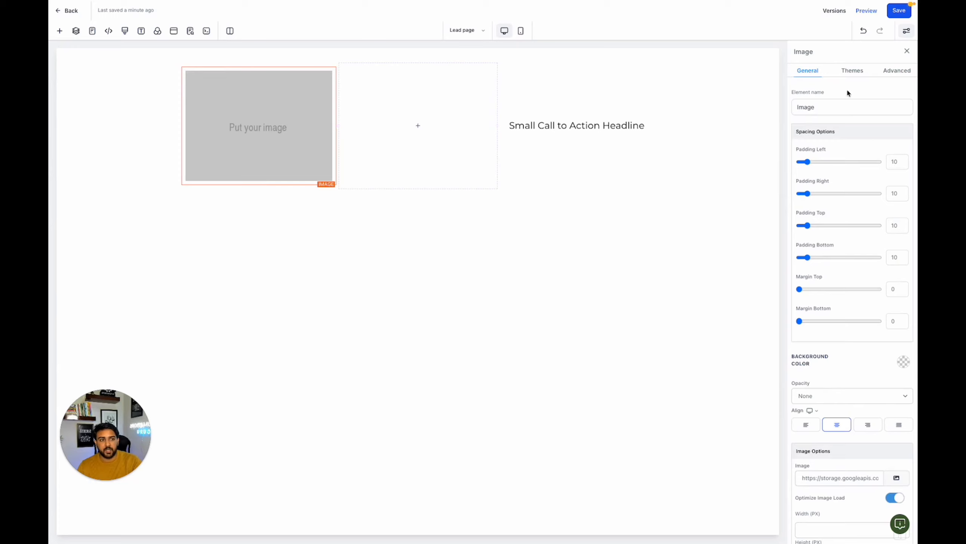
{"action": "scroll", "coordinate": [863, 396], "scroll_direction": "down", "scroll_amount": 3}
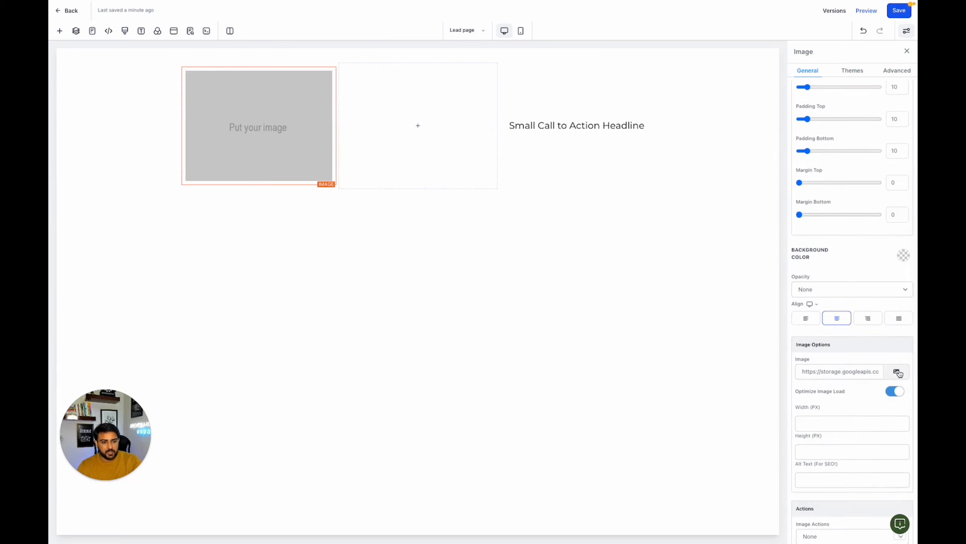
{"action": "left_click", "coordinate": [897, 371]}
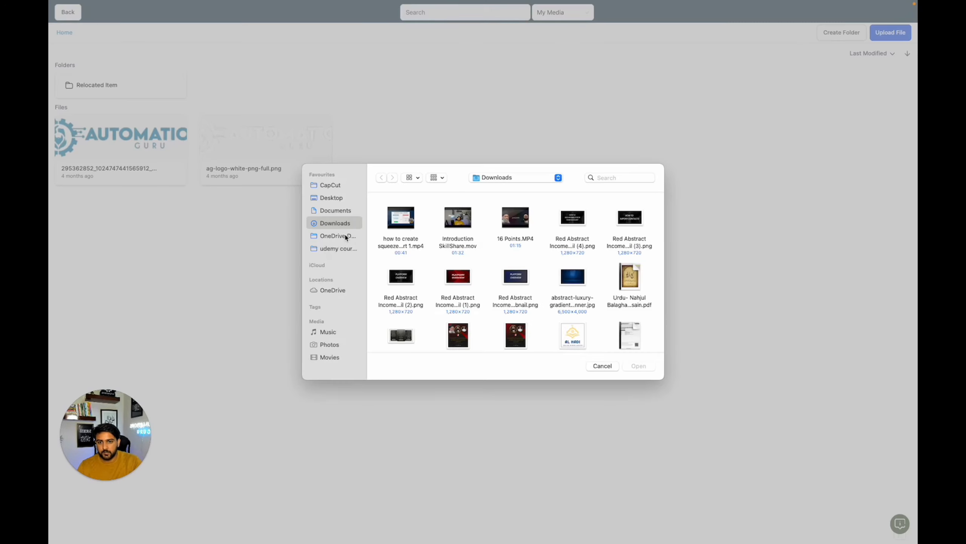
{"action": "left_click", "coordinate": [342, 186]}
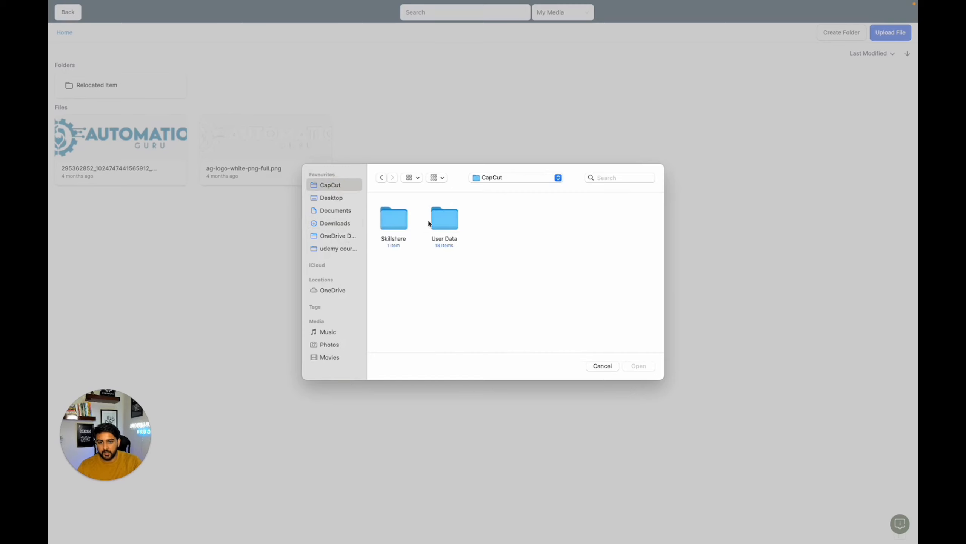
{"action": "left_click", "coordinate": [403, 225]}
{"action": "double_click", "coordinate": [403, 225]}
{"action": "double_click", "coordinate": [399, 220]}
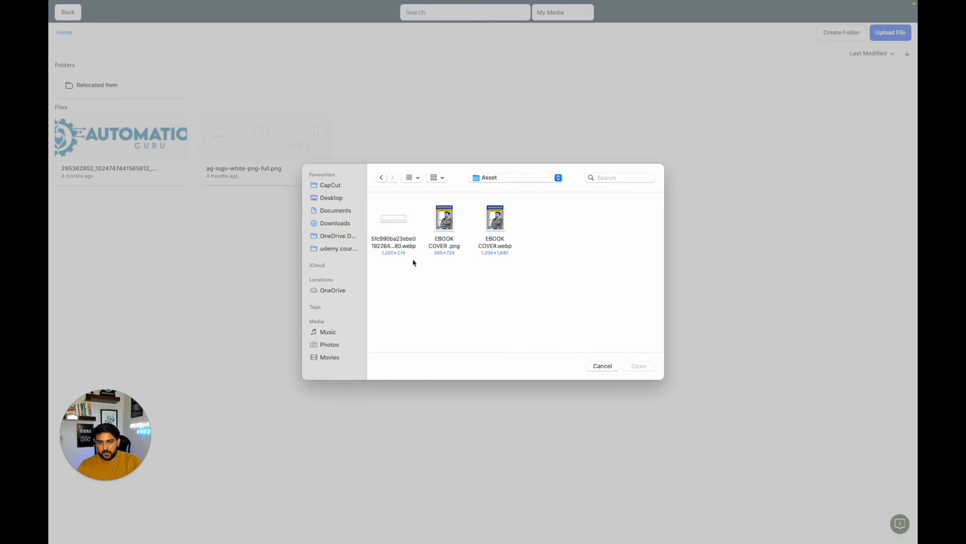
{"action": "left_click_drag", "start_coordinate": [412, 261], "coordinate": [439, 231]}
{"action": "left_click", "coordinate": [638, 366]}
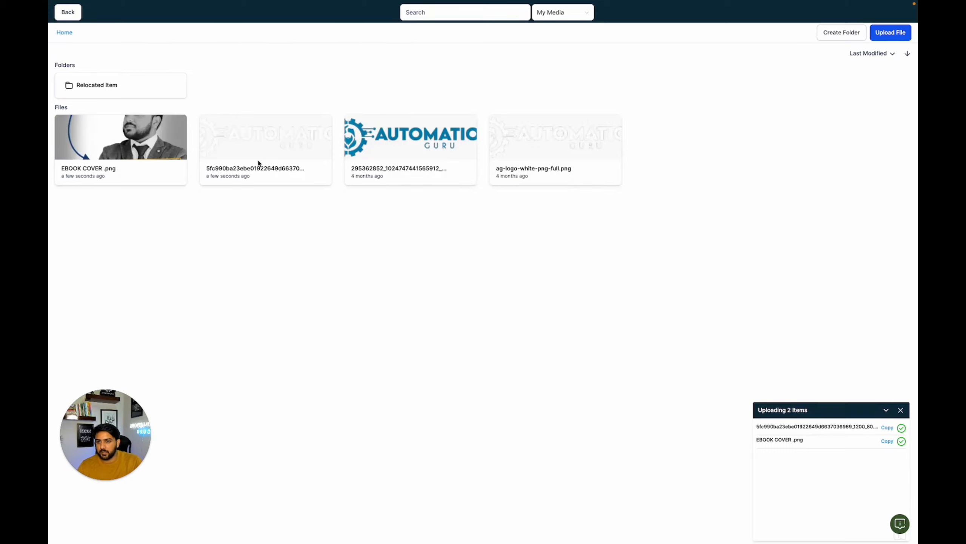
{"action": "left_click", "coordinate": [270, 145]}
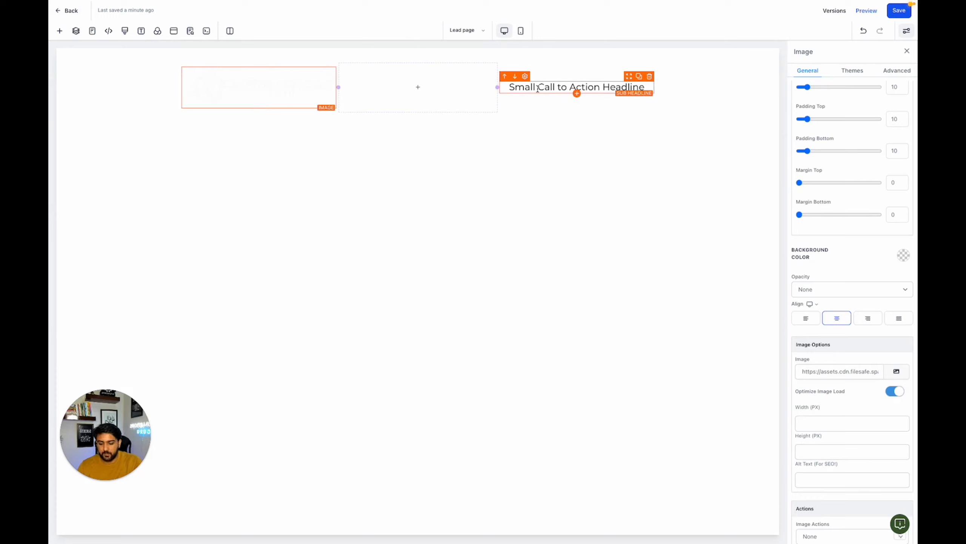
- Try the orange, blue and light blue swatches as the header section's background colour
{"action": "left_click", "coordinate": [144, 63]}
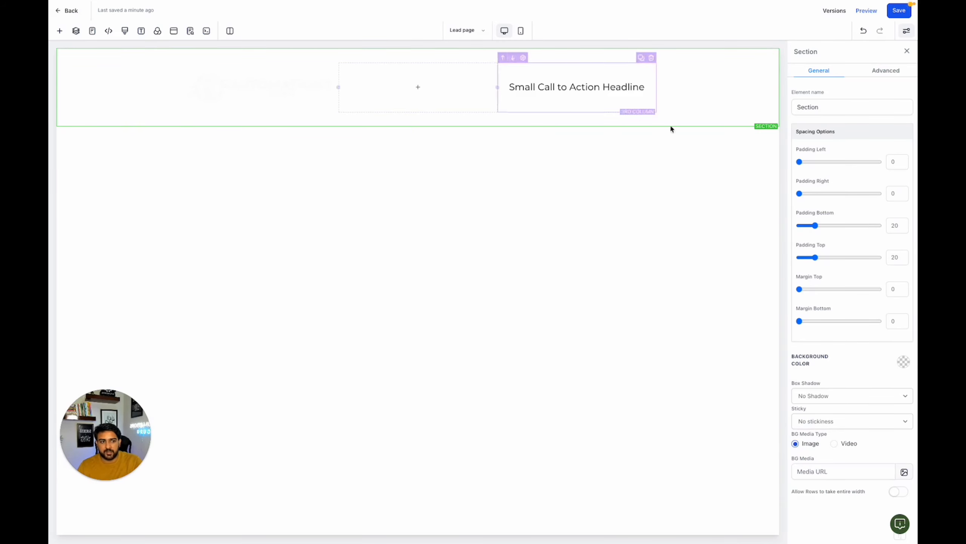
{"action": "left_click", "coordinate": [901, 363]}
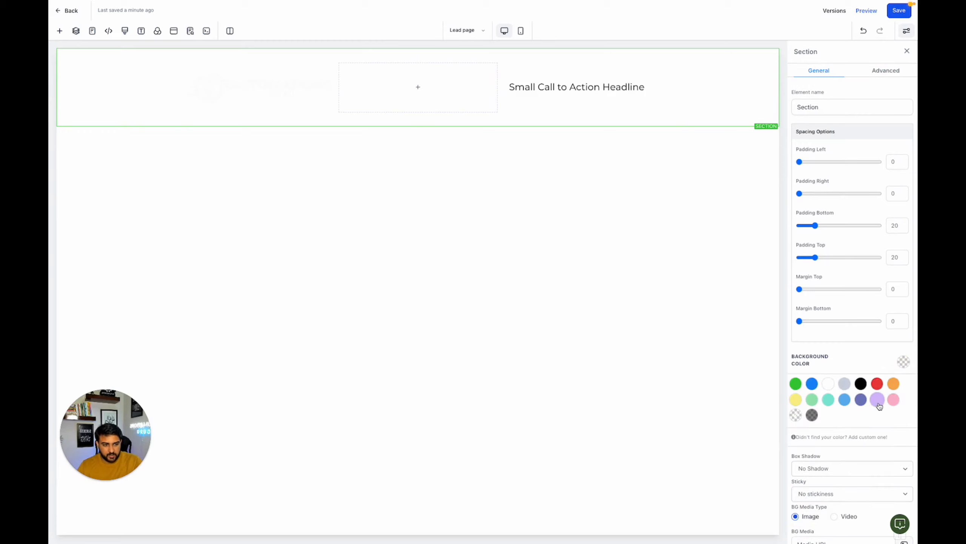
{"action": "left_click", "coordinate": [894, 384]}
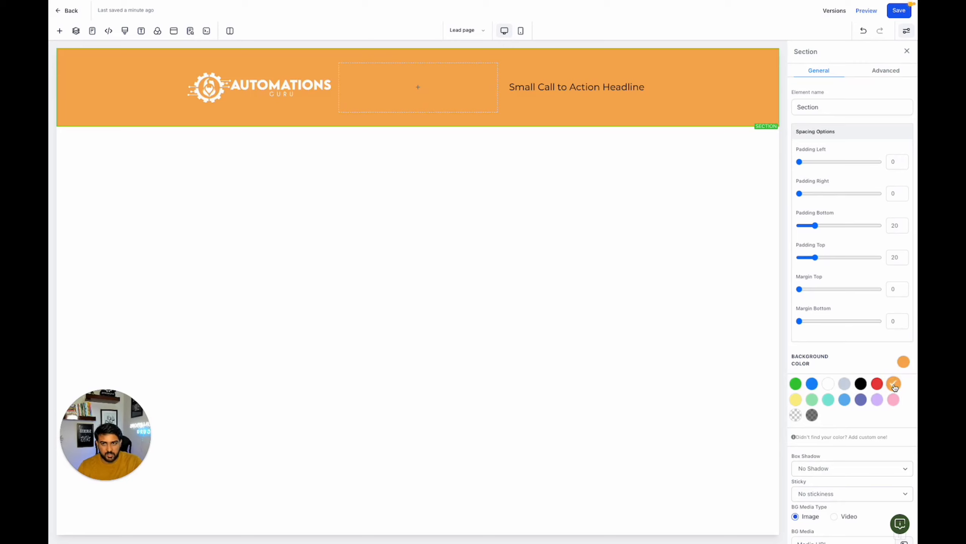
{"action": "left_click", "coordinate": [813, 384]}
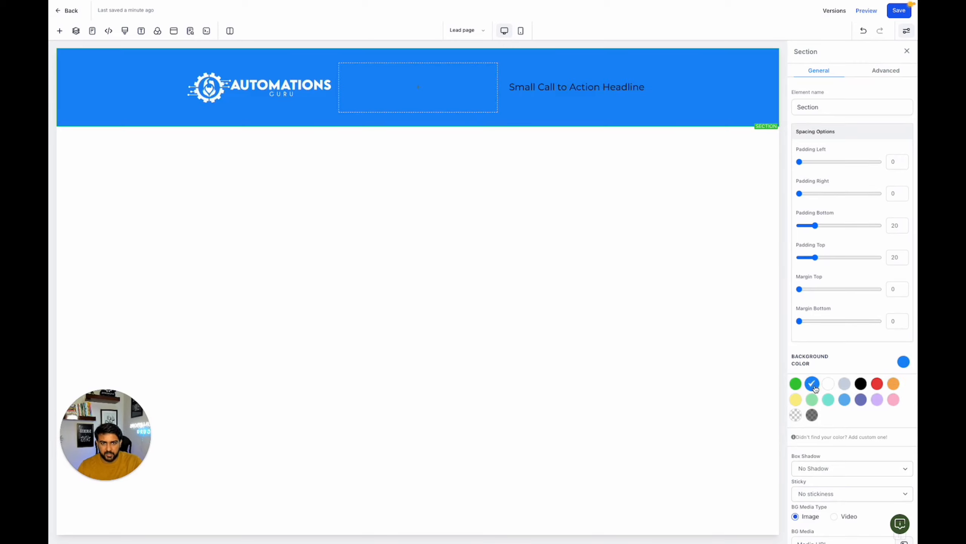
{"action": "left_click", "coordinate": [844, 399]}
- Add the custom colour #6492D8 and apply it as the header section's background
{"action": "left_click", "coordinate": [839, 437]}
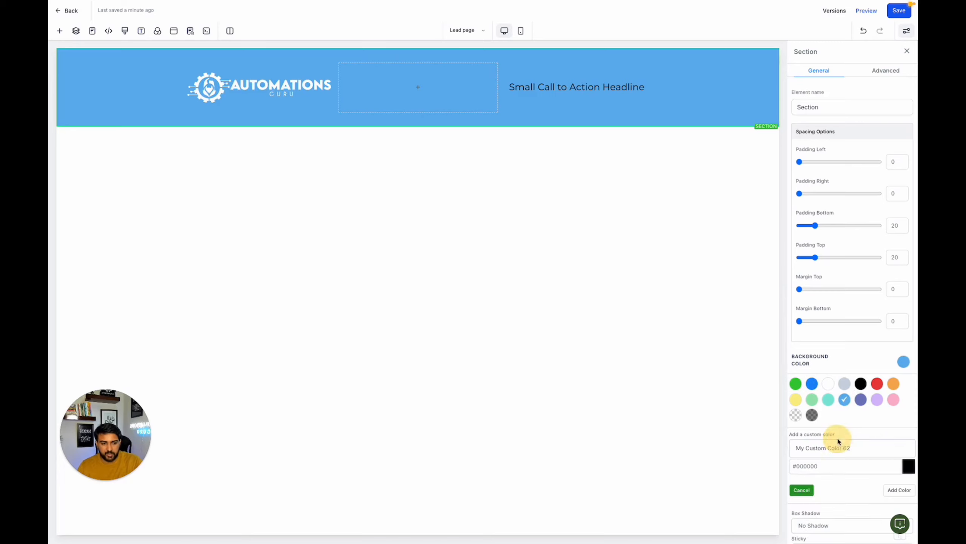
{"action": "left_click", "coordinate": [835, 465]}
{"action": "double_click", "coordinate": [834, 465]}
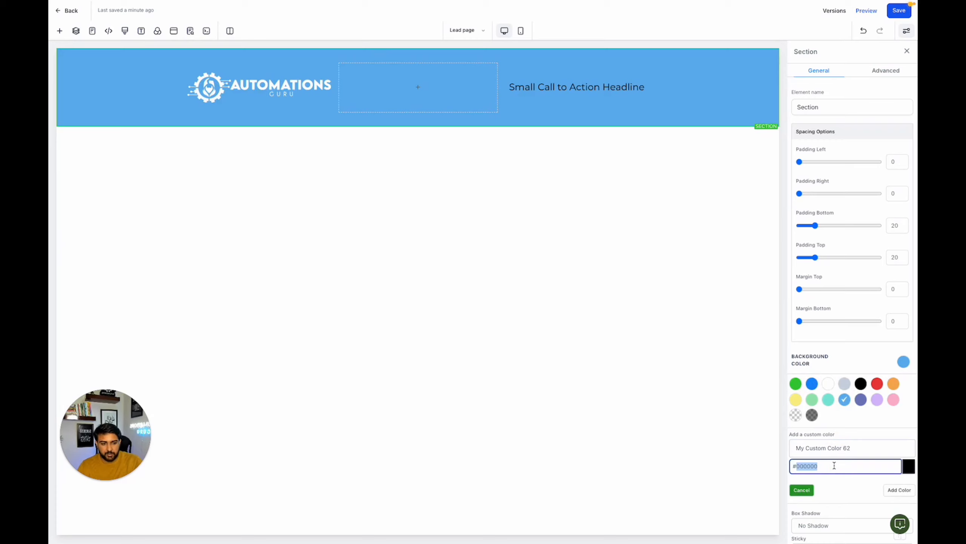
{"action": "left_click", "coordinate": [913, 470]}
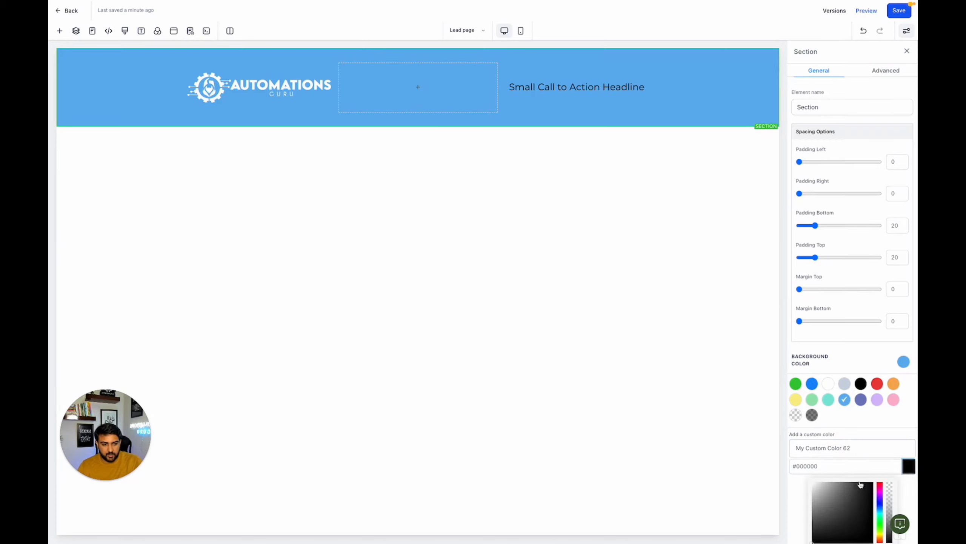
{"action": "scroll", "coordinate": [861, 484], "scroll_direction": "down", "scroll_amount": 3}
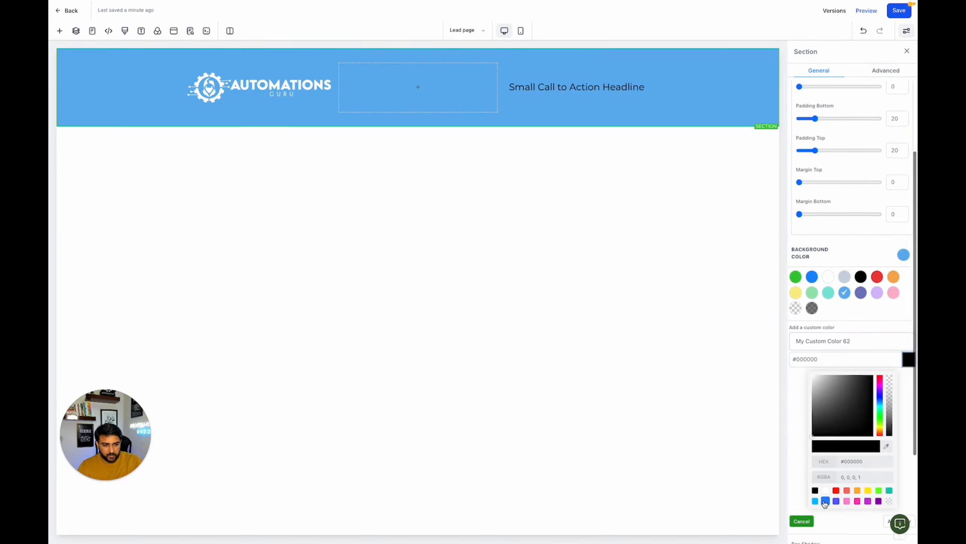
{"action": "left_click", "coordinate": [825, 501]}
{"action": "left_click_drag", "start_coordinate": [849, 423], "coordinate": [853, 388]}
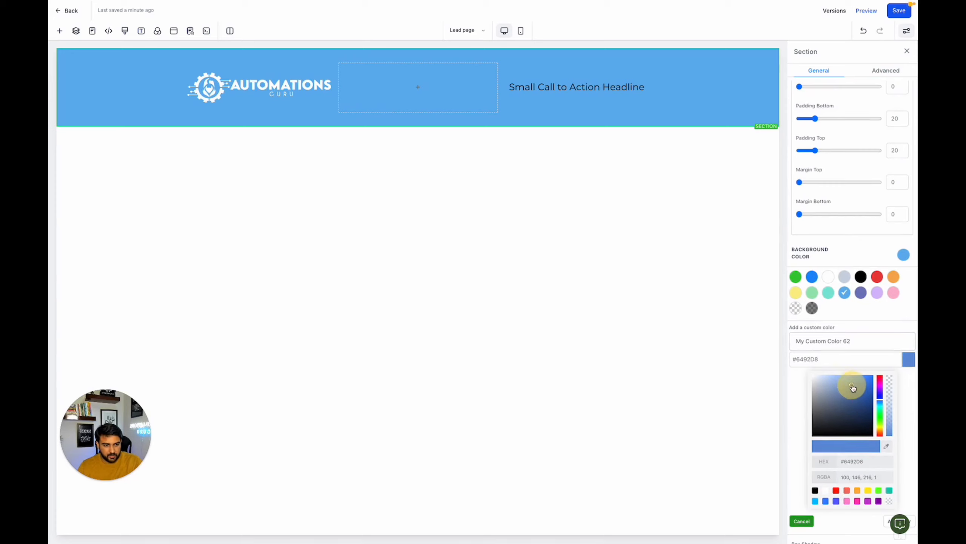
{"action": "scroll", "coordinate": [858, 486], "scroll_direction": "down", "scroll_amount": 1}
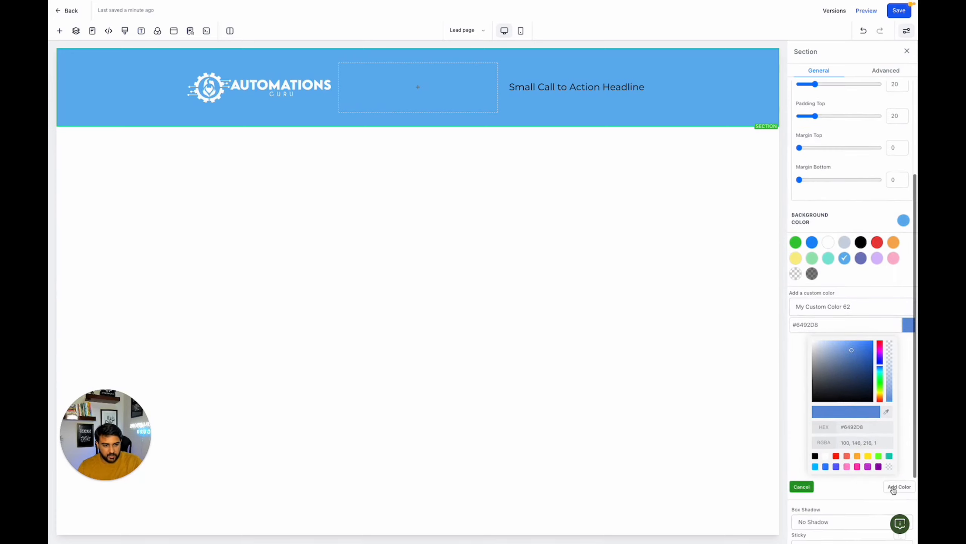
{"action": "left_click", "coordinate": [846, 426]}
{"action": "double_click", "coordinate": [850, 427]}
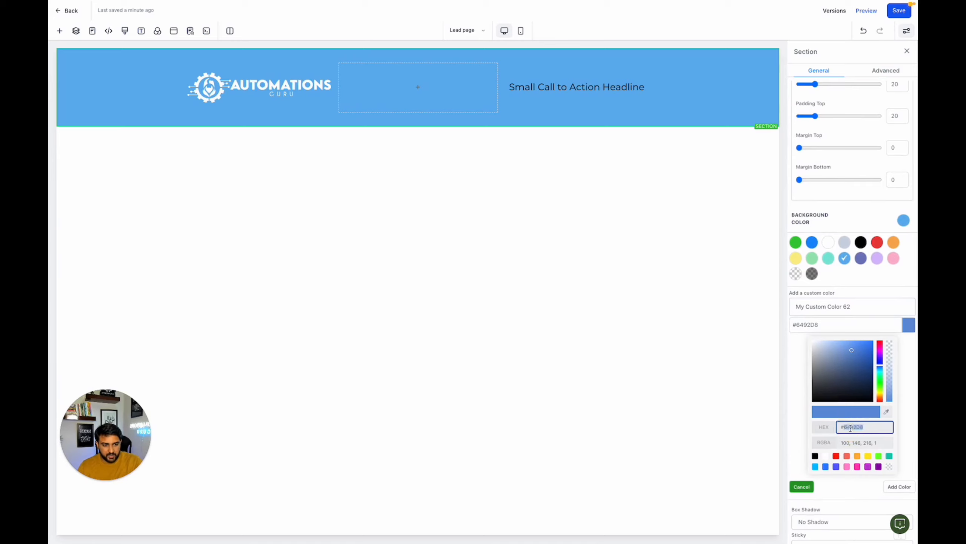
{"action": "left_click", "coordinate": [891, 487]}
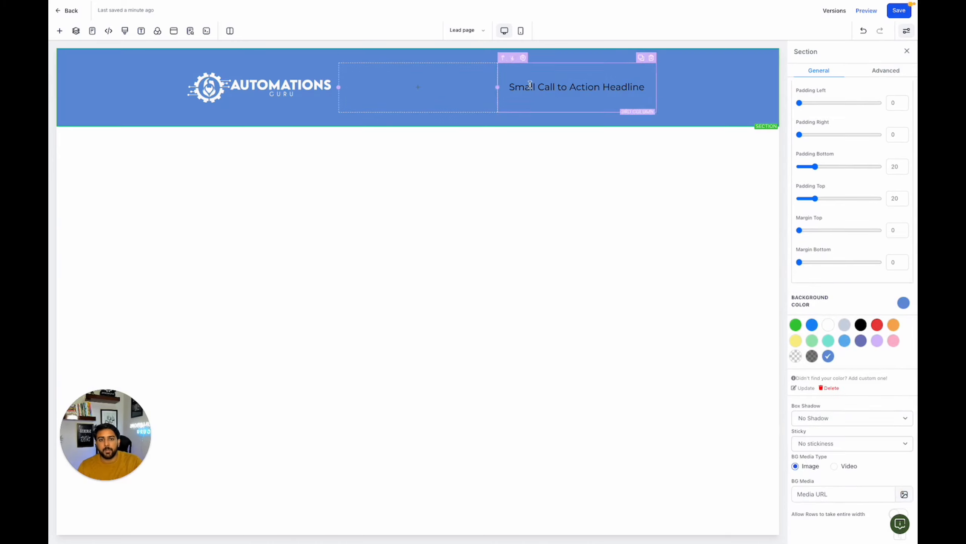
- Replace the sub-headline text in the header's third column with "Follow AutomationsGuru"
{"action": "left_click", "coordinate": [567, 89]}
{"action": "type", "text": "Fo"}
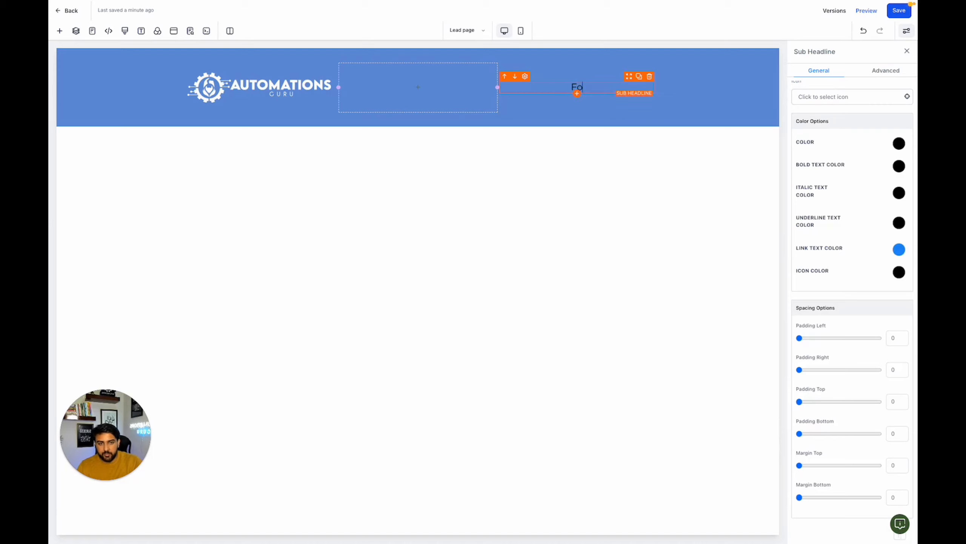
{"action": "type", "text": "llow Automationsgur"}
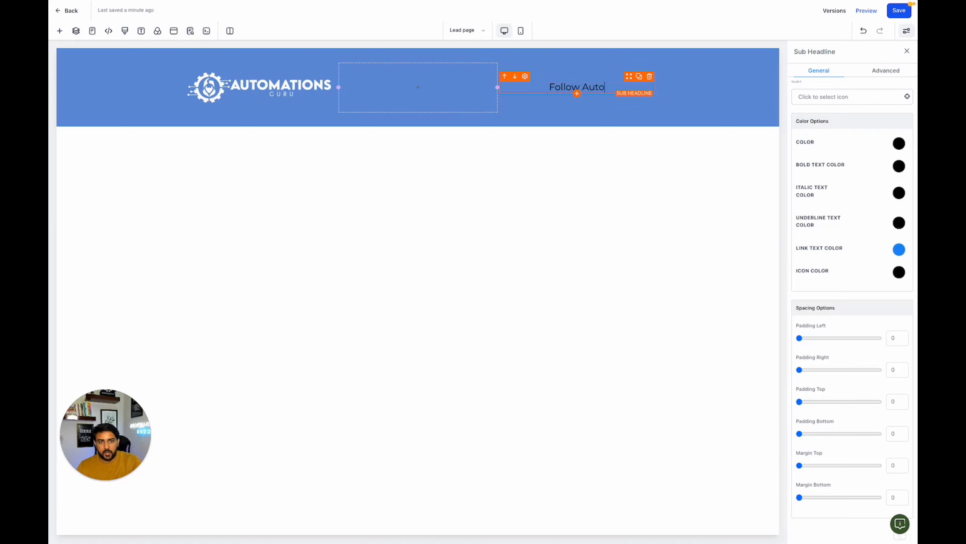
{"action": "key", "text": "BackSpace"}
{"action": "key", "text": "BackSpace"}
{"action": "key", "text": "BackSpace"}
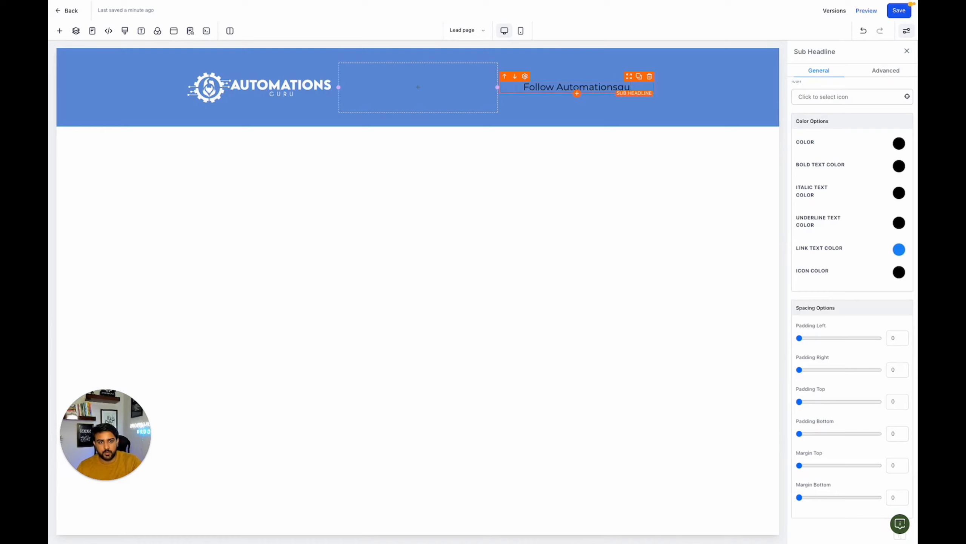
{"action": "type", "text": "Guru"}
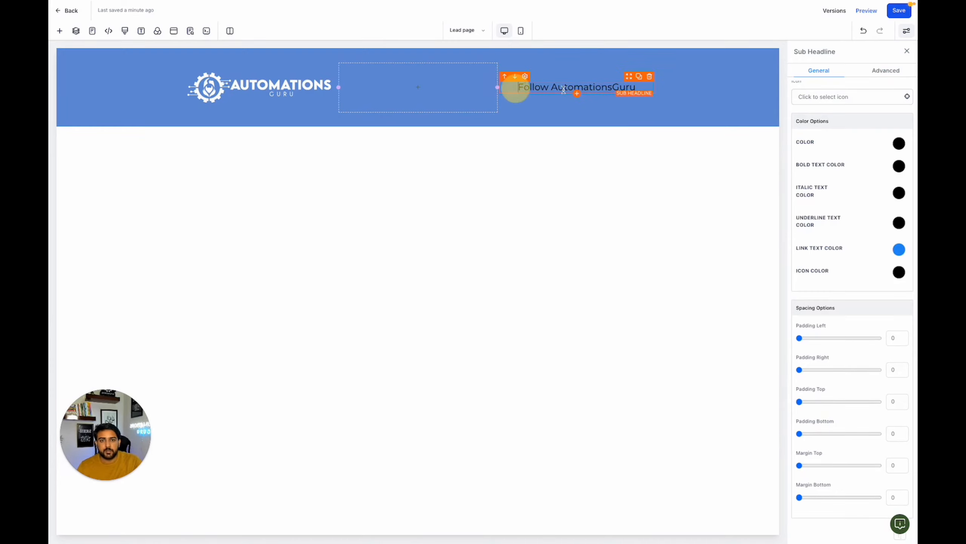
- Search the icons for "insta" and add the Instagram icon to the header sub-headline
{"action": "scroll", "coordinate": [828, 206], "scroll_direction": "up", "scroll_amount": 7}
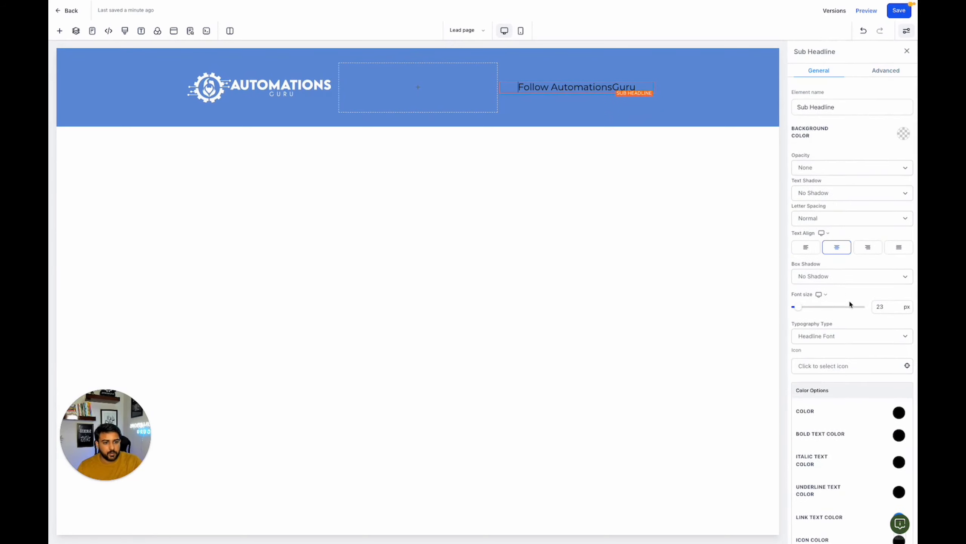
{"action": "scroll", "coordinate": [851, 304], "scroll_direction": "down", "scroll_amount": 1}
{"action": "left_click", "coordinate": [835, 324]}
{"action": "left_click", "coordinate": [847, 344]}
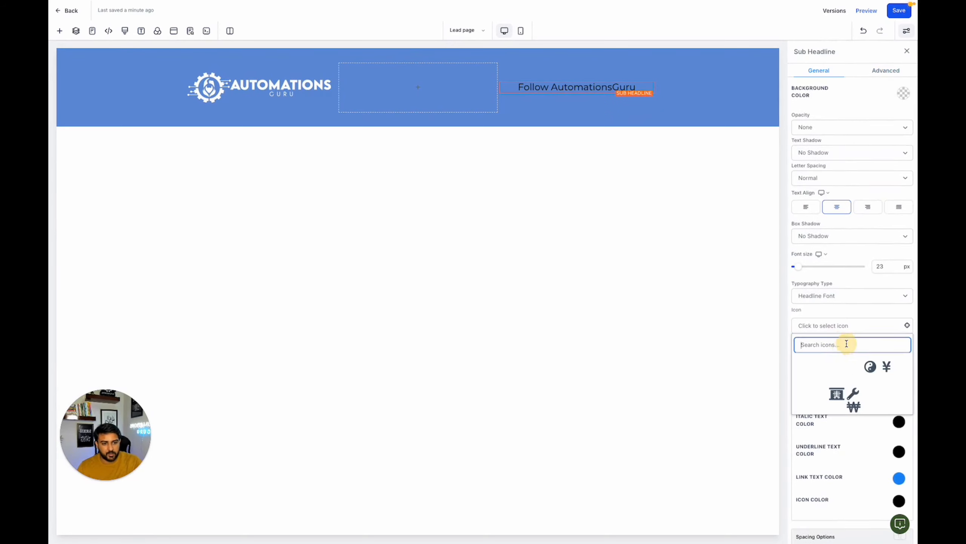
{"action": "type", "text": "insta"}
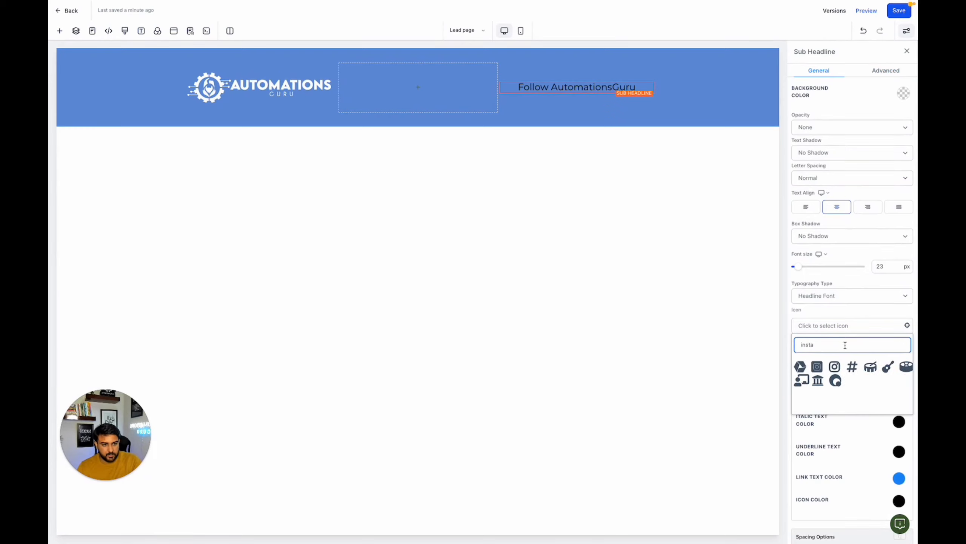
{"action": "left_click", "coordinate": [831, 369]}
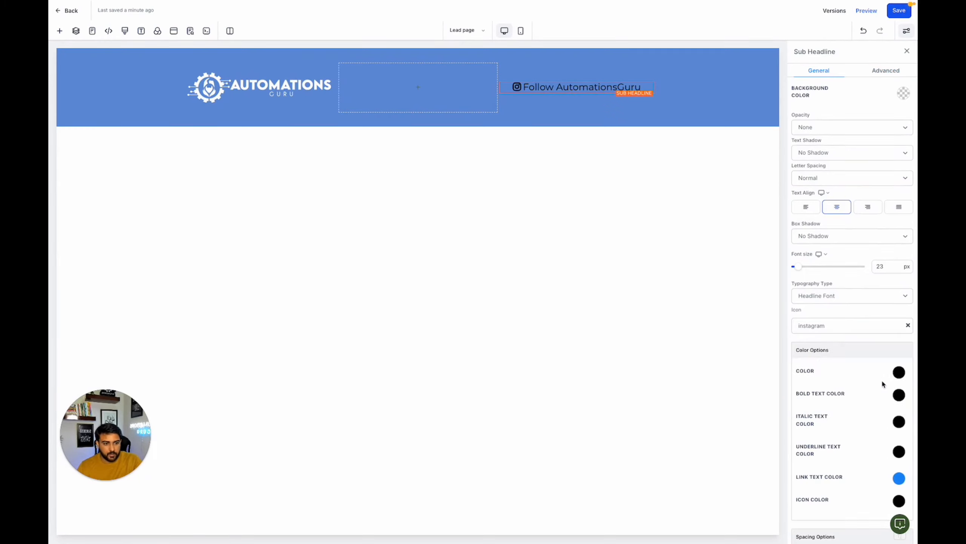
- Set both the icon colour and the text colour of the header sub-headline to white
{"action": "scroll", "coordinate": [875, 377], "scroll_direction": "down", "scroll_amount": 1}
{"action": "left_click", "coordinate": [898, 459]}
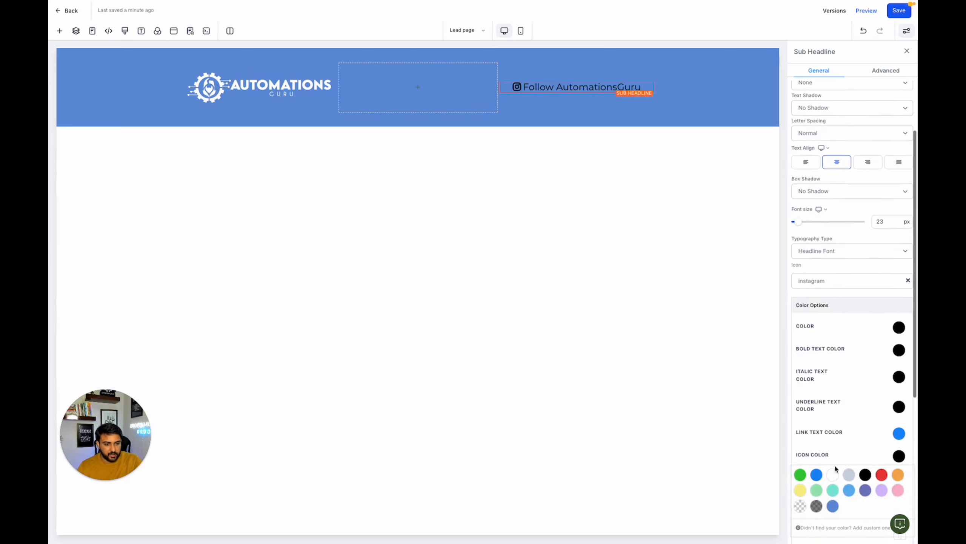
{"action": "left_click", "coordinate": [837, 479]}
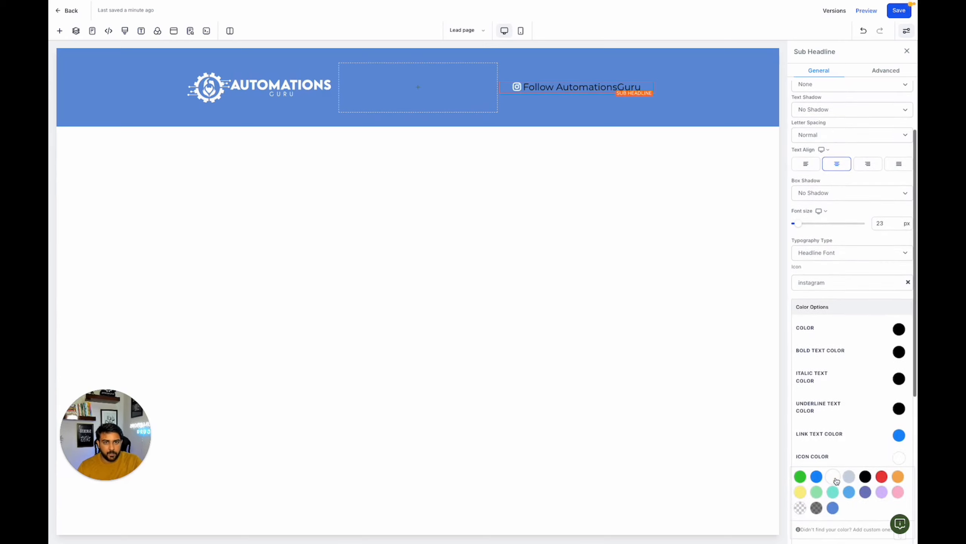
{"action": "left_click", "coordinate": [898, 330]}
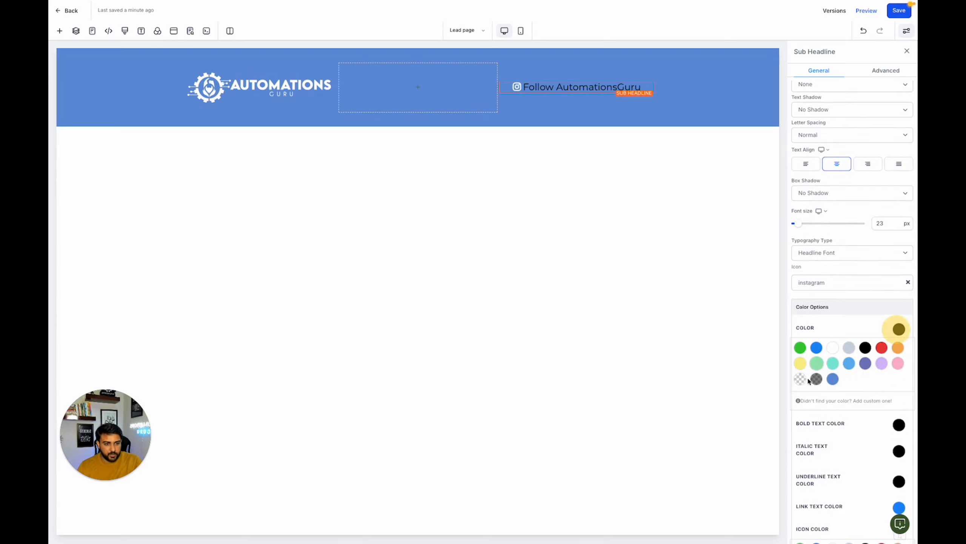
{"action": "left_click", "coordinate": [833, 350]}
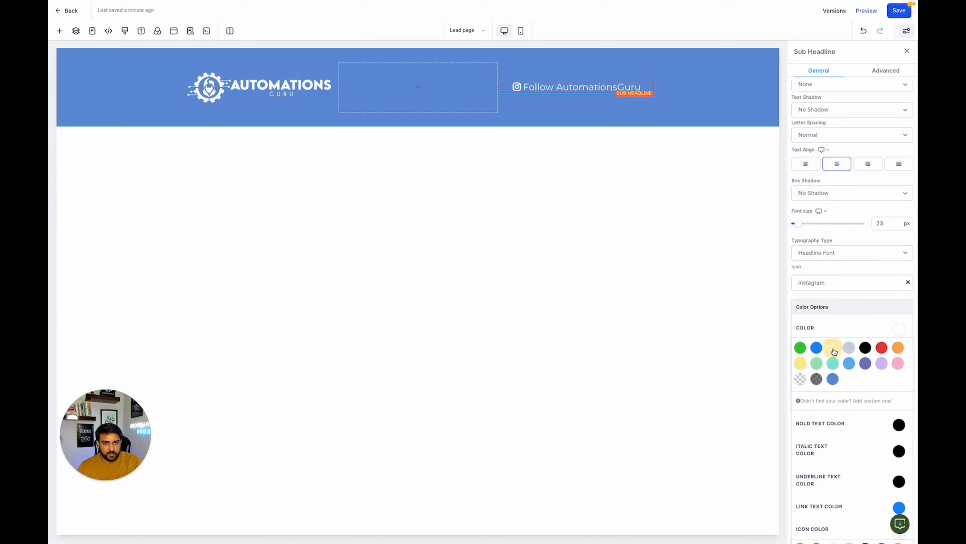
- Add a 2 Column row beneath the header row and place an Image element in its second column
{"action": "left_click", "coordinate": [137, 86]}
{"action": "left_click", "coordinate": [418, 127]}
{"action": "left_click", "coordinate": [419, 118]}
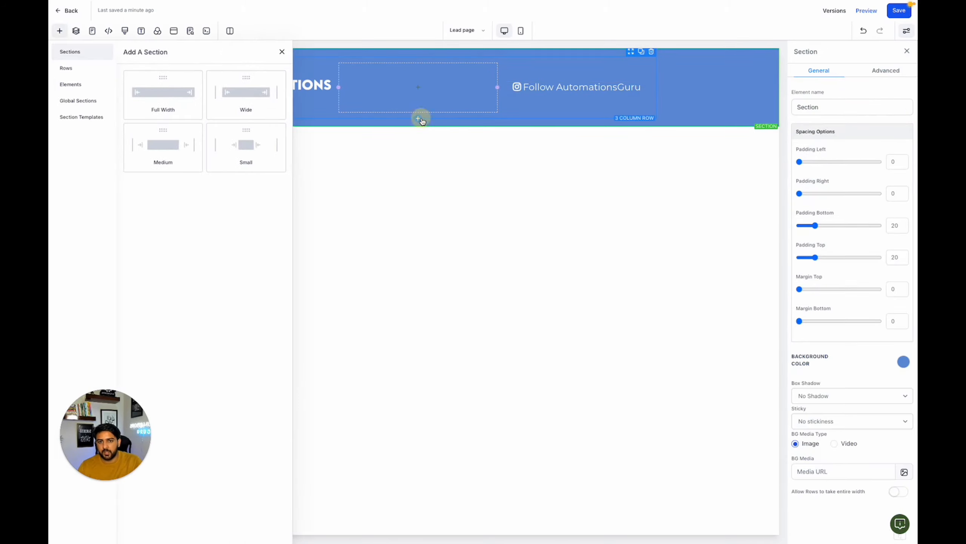
{"action": "left_click", "coordinate": [229, 110]}
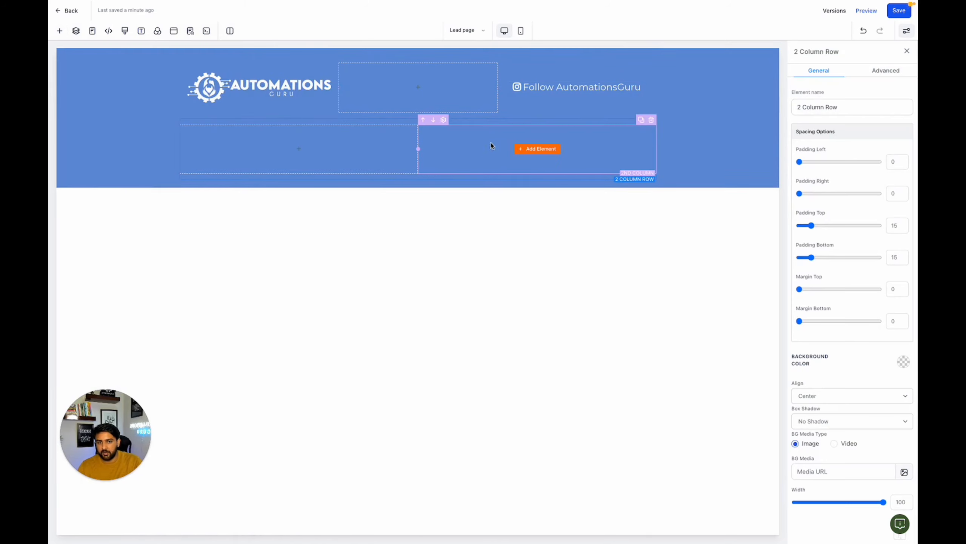
{"action": "left_click", "coordinate": [537, 149]}
{"action": "left_click", "coordinate": [266, 373]}
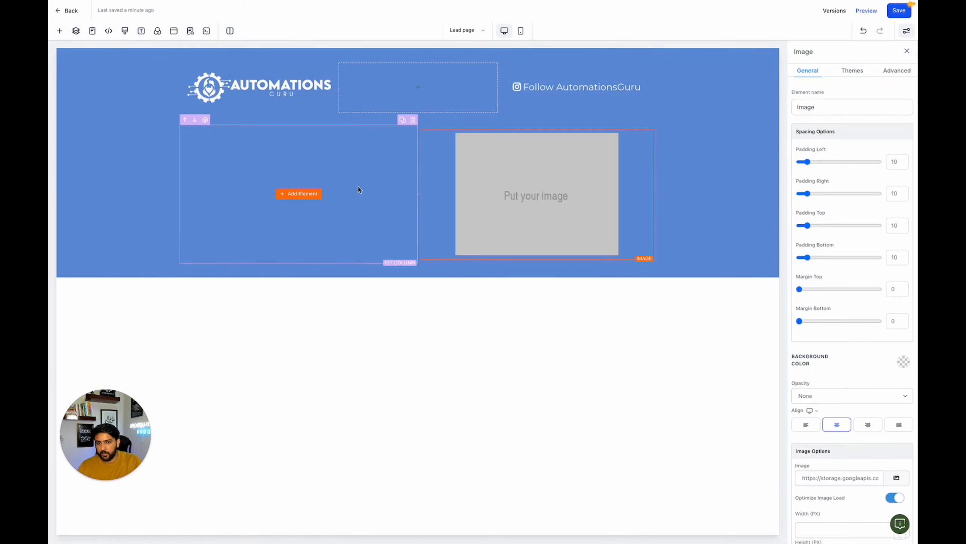
- Add a Paragraph, a Sub-Headline and a Headline element, in that order, to the hero row's first column
{"action": "left_click", "coordinate": [297, 193]}
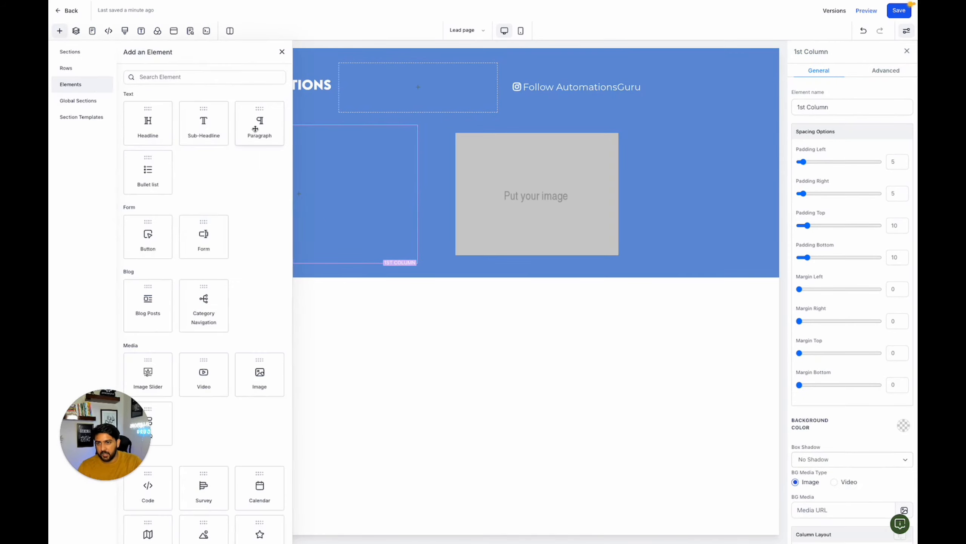
{"action": "left_click", "coordinate": [255, 129]}
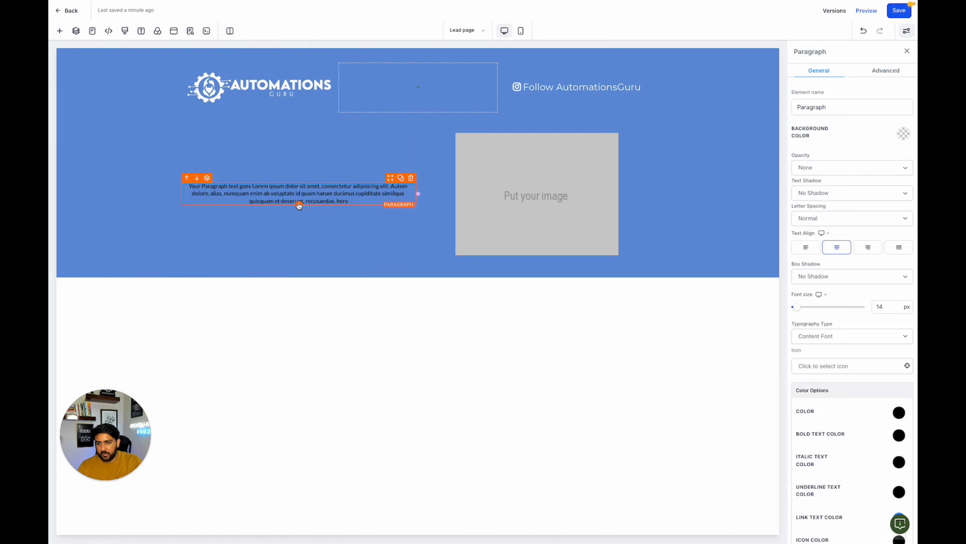
{"action": "left_click", "coordinate": [300, 206]}
{"action": "left_click", "coordinate": [202, 130]}
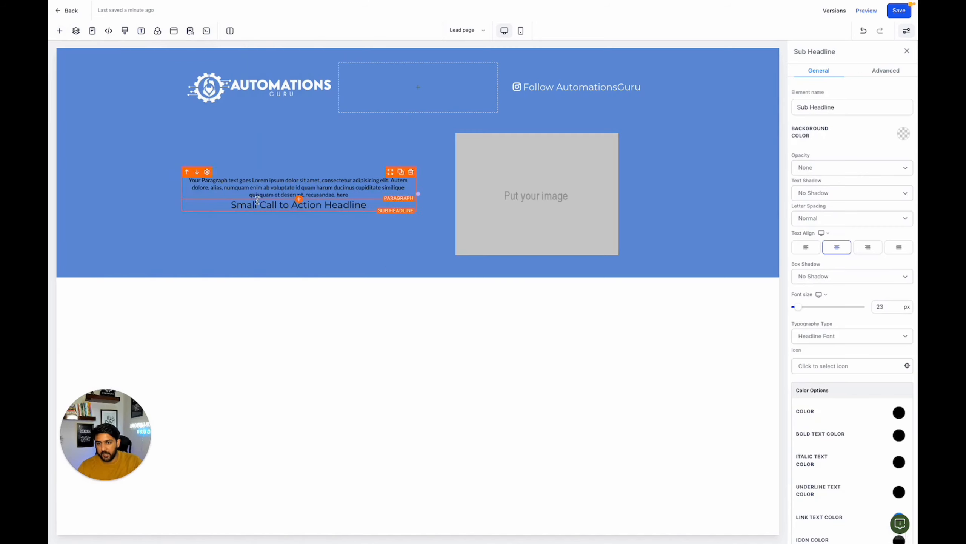
{"action": "left_click", "coordinate": [297, 210]}
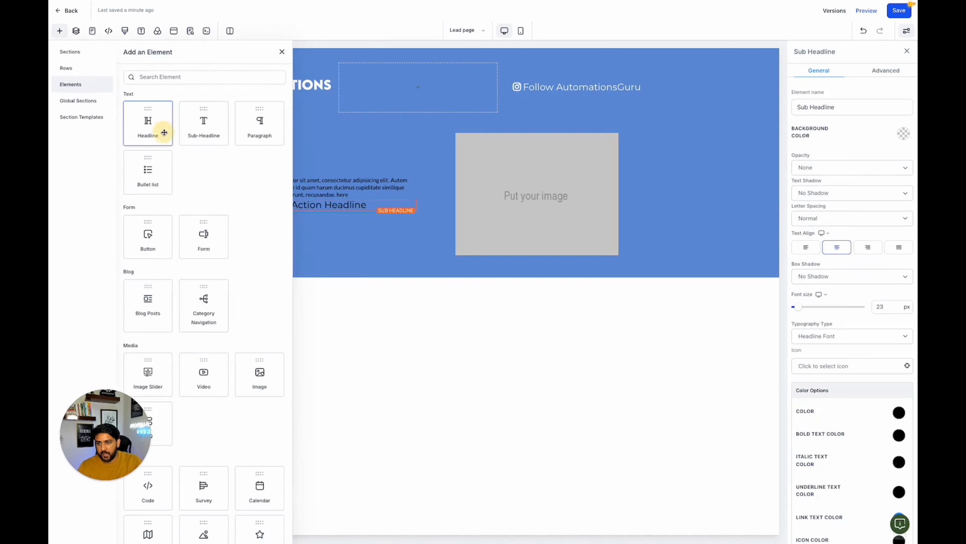
{"action": "left_click", "coordinate": [148, 126]}
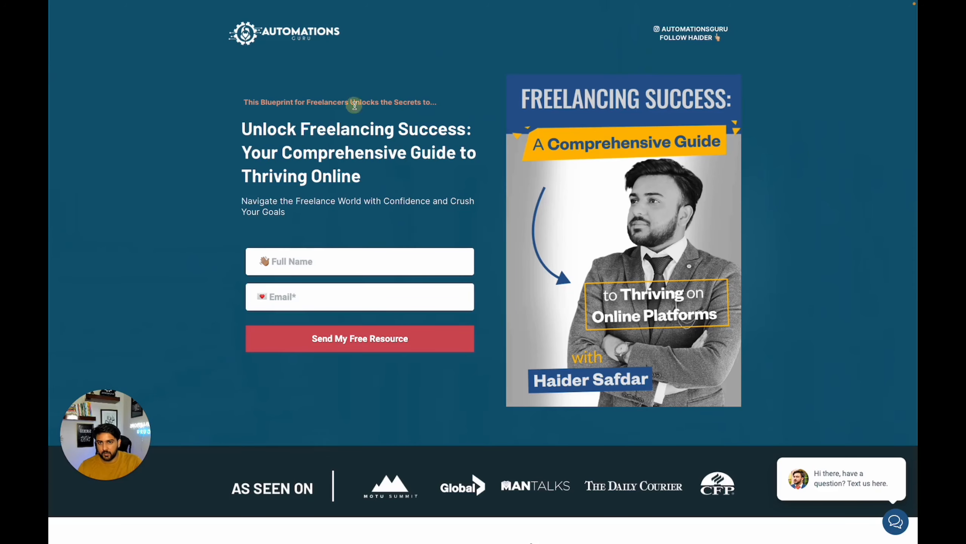
- Delete the hero's paragraph and replace the sub-headline text with the reference page's line "This Blueprint for Freelancers Unlocks the Secrets to..."
{"action": "triple_click", "coordinate": [354, 105]}
{"action": "key", "text": "ctrl+c"}
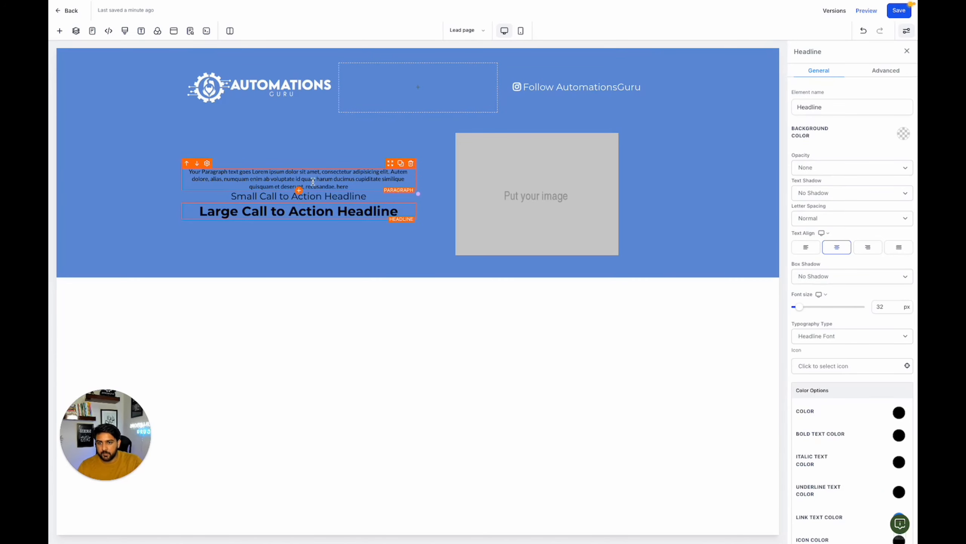
{"action": "left_click", "coordinate": [314, 179]}
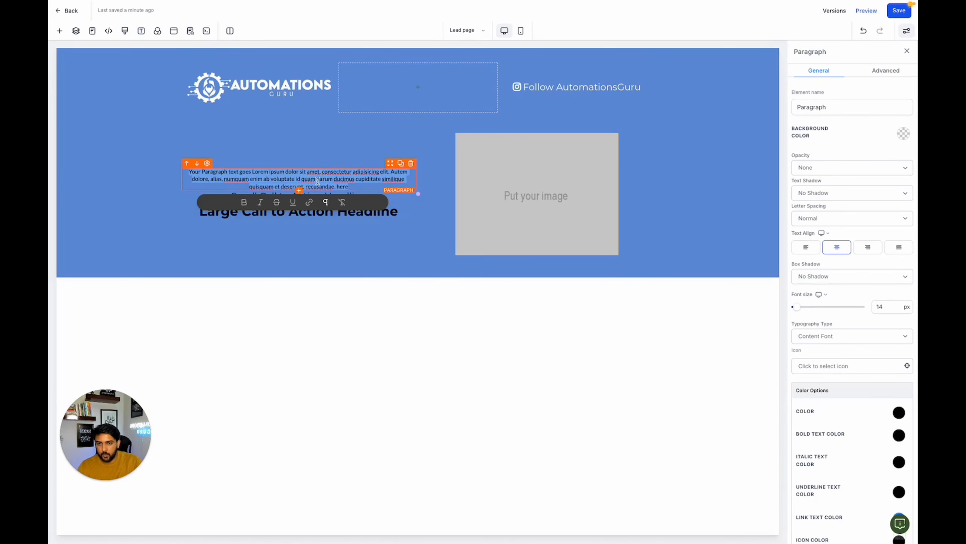
{"action": "left_click", "coordinate": [411, 163]}
{"action": "left_click", "coordinate": [349, 186]}
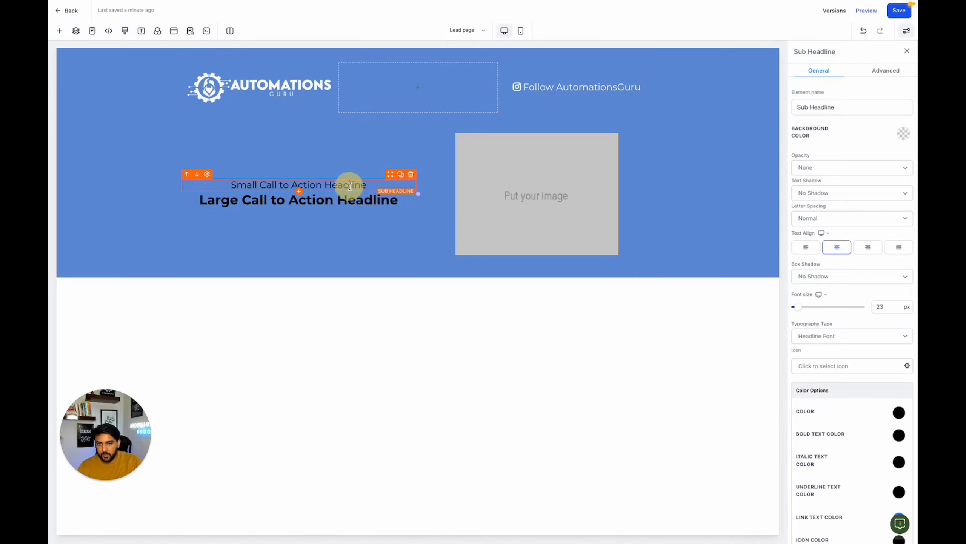
{"action": "triple_click", "coordinate": [349, 185]}
{"action": "key", "text": "ctrl+v"}
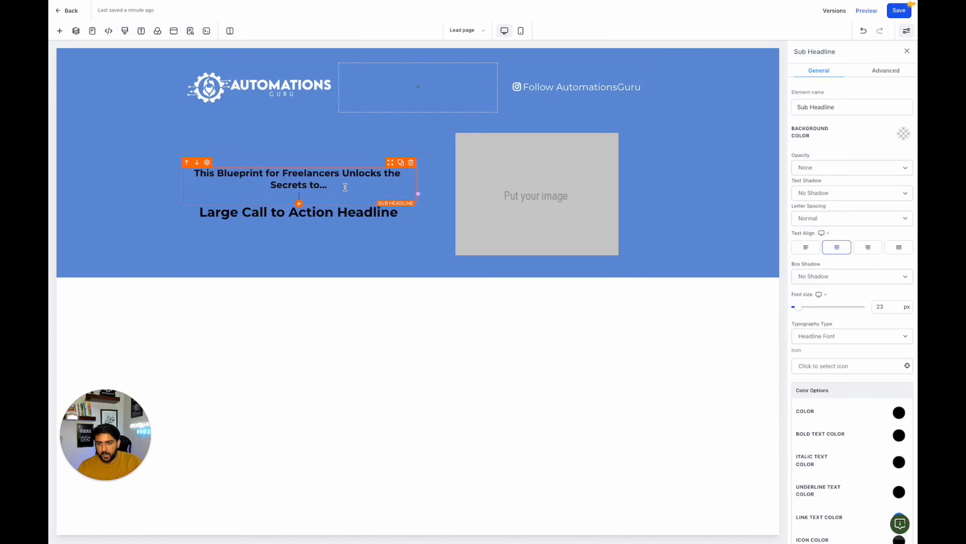
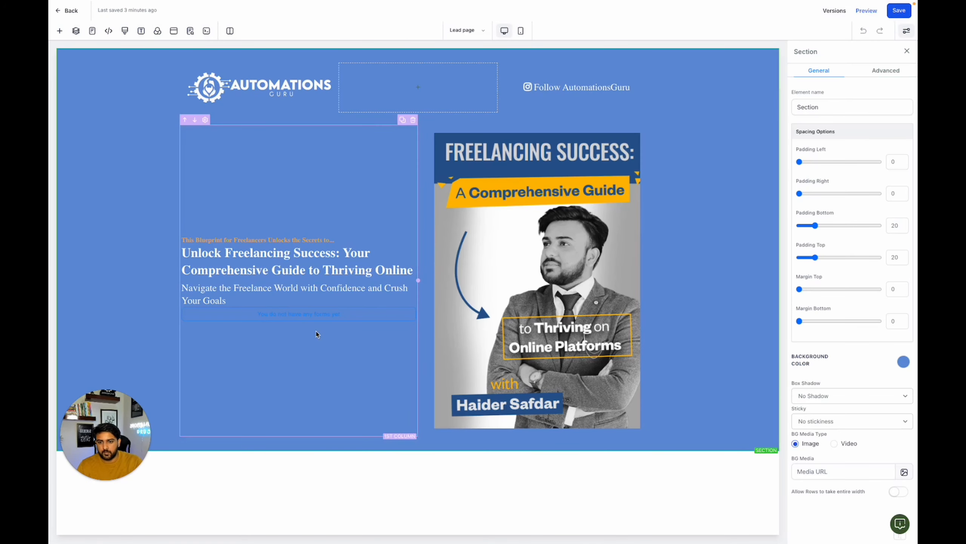
- Assign Form 1 to the form element beneath the hero text
{"action": "left_click", "coordinate": [319, 318]}
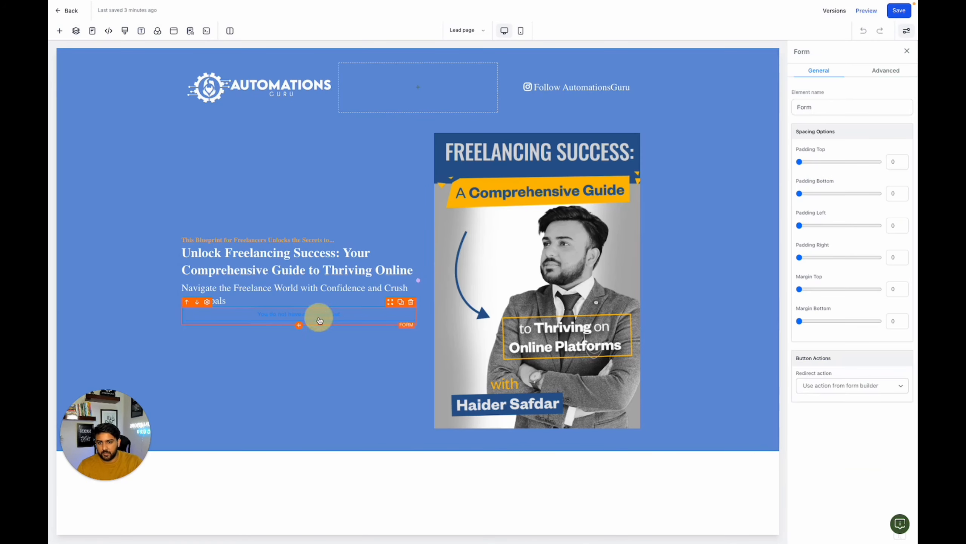
{"action": "left_click", "coordinate": [834, 413]}
{"action": "left_click", "coordinate": [833, 357]}
{"action": "left_click", "coordinate": [832, 372]}
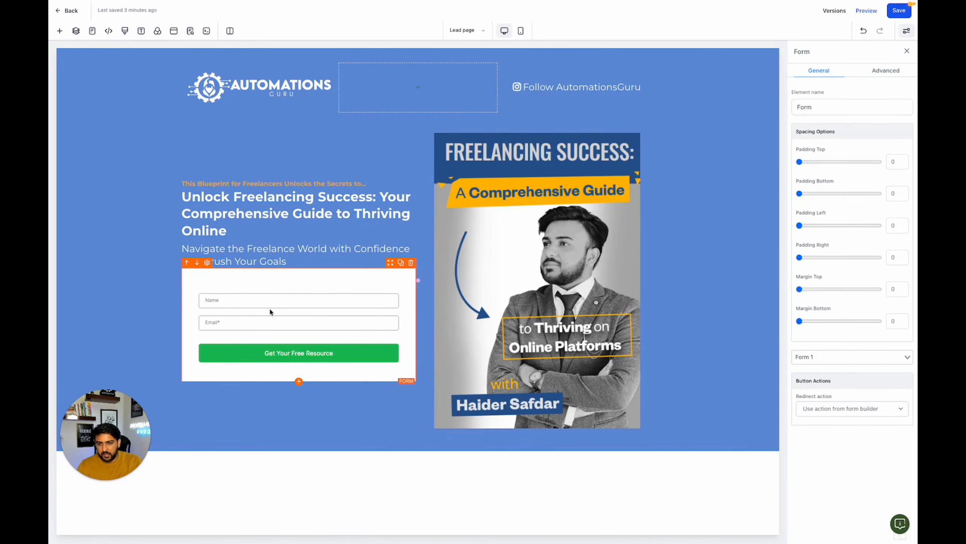
- Open Form 1 for editing from the sub-account's list of forms
{"action": "left_click", "coordinate": [191, 31]}
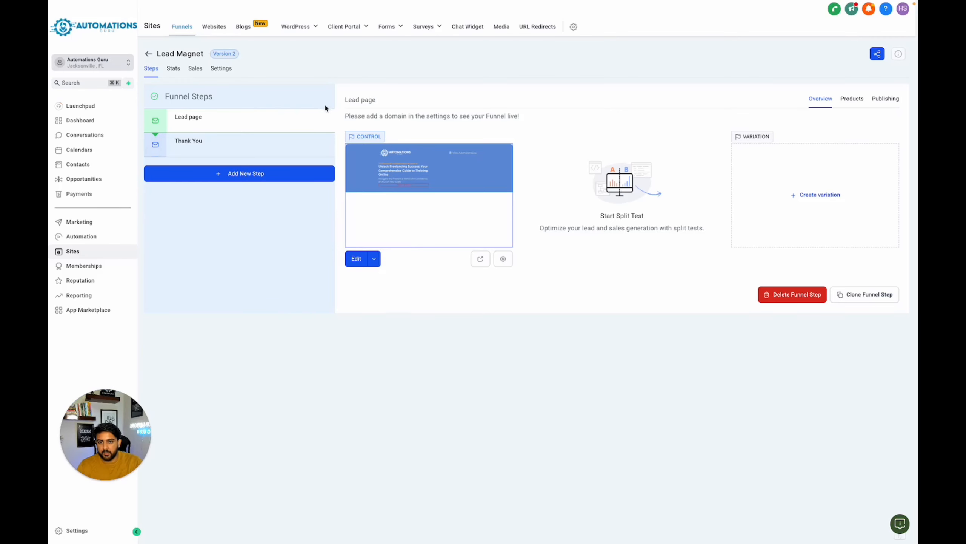
{"action": "mouse_move", "coordinate": [390, 26]}
{"action": "left_click", "coordinate": [375, 44]}
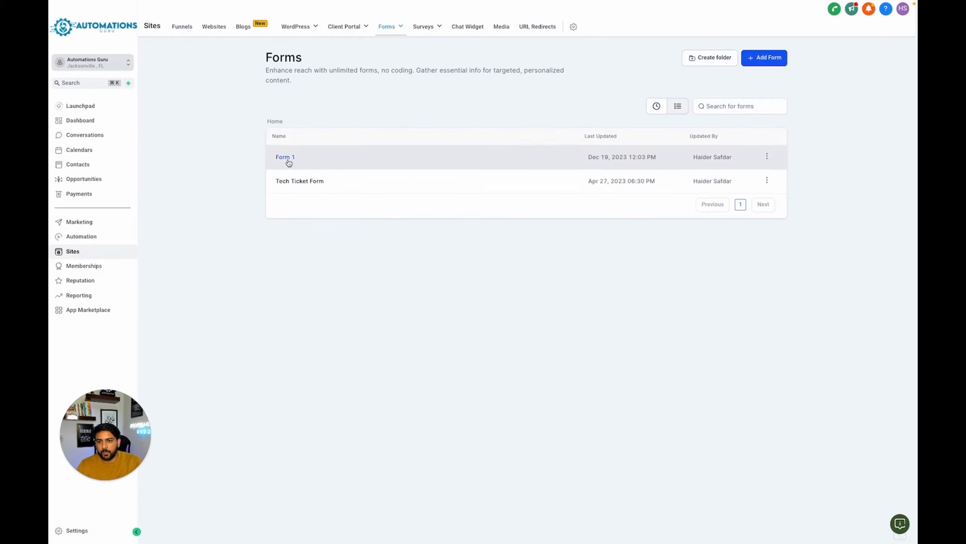
{"action": "left_click", "coordinate": [286, 157]}
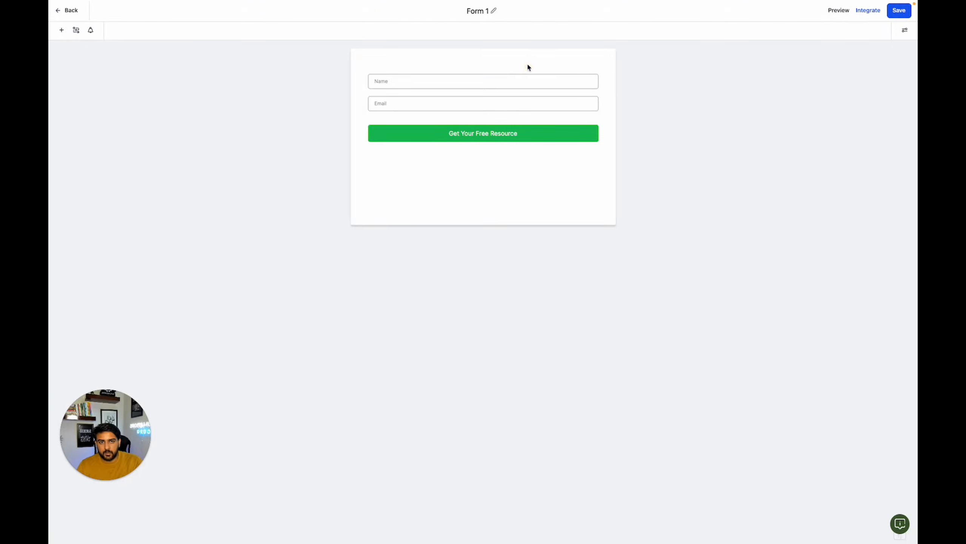
- Rename the form as Lead Magnet Form
{"action": "left_click", "coordinate": [906, 33]}
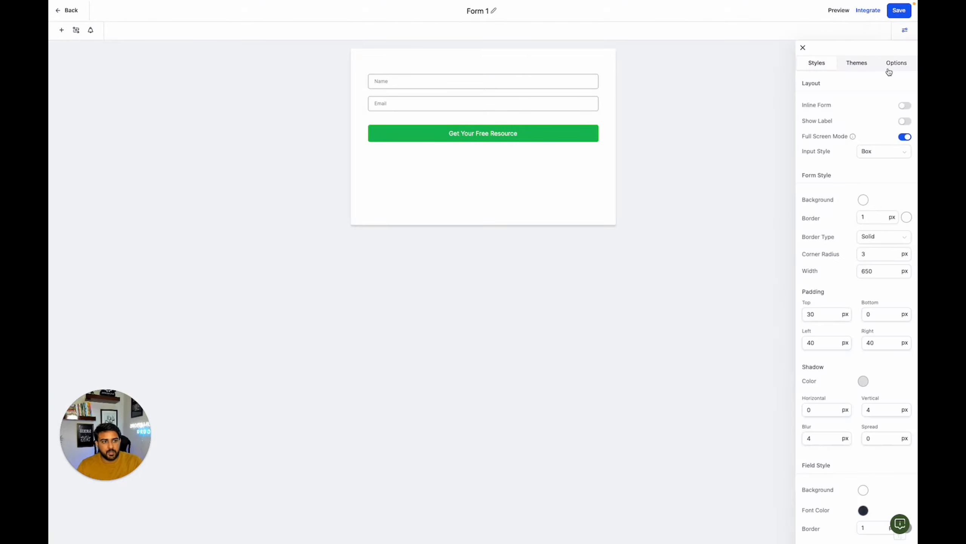
{"action": "left_click", "coordinate": [895, 64]}
{"action": "left_click", "coordinate": [828, 107]}
{"action": "triple_click", "coordinate": [827, 108]}
{"action": "type", "text": "Lead Magnet Form"}
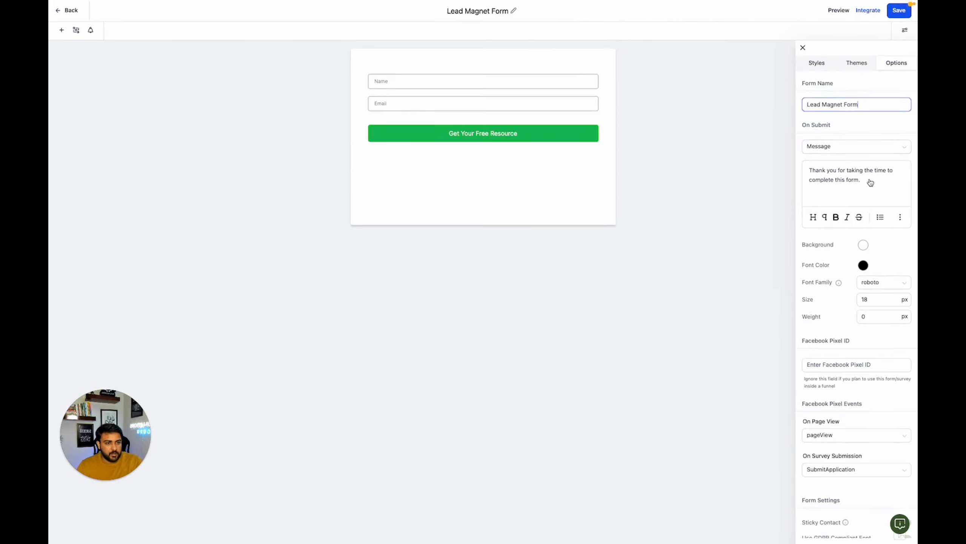
- Set the background colour of the form's submission message to fully transparent #25191900
{"action": "left_click", "coordinate": [863, 245]}
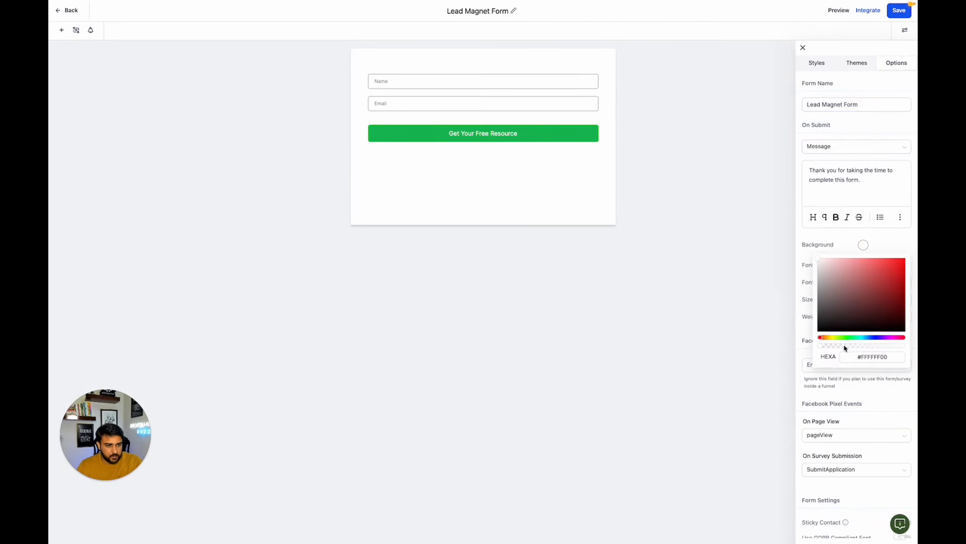
{"action": "left_click_drag", "start_coordinate": [831, 280], "coordinate": [807, 344]}
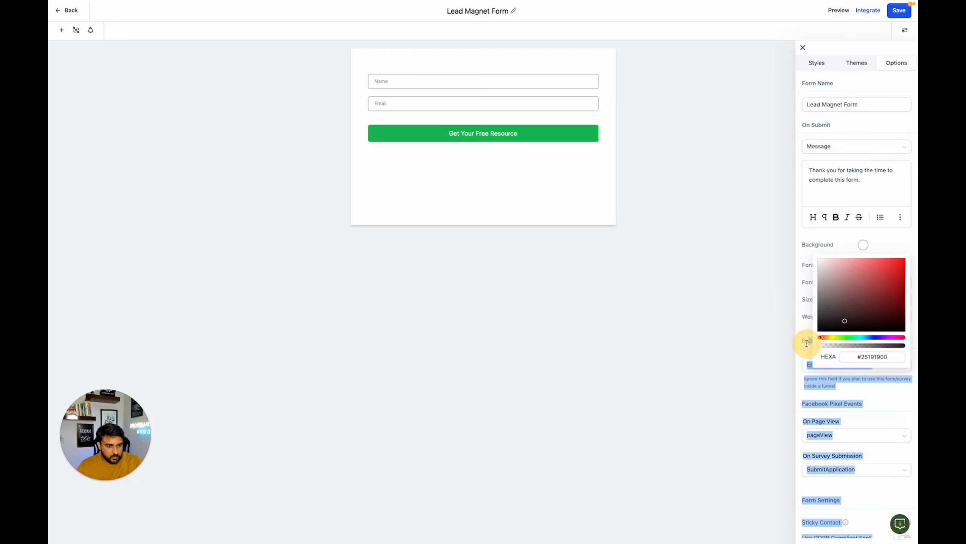
{"action": "left_click", "coordinate": [849, 242]}
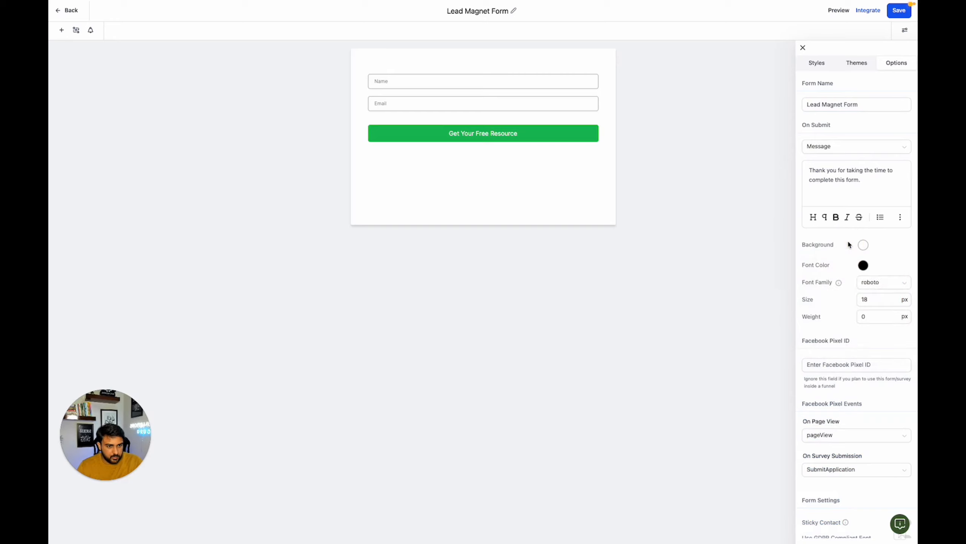
{"action": "scroll", "coordinate": [847, 239], "scroll_direction": "down", "scroll_amount": 2}
{"action": "scroll", "coordinate": [847, 239], "scroll_direction": "up", "scroll_amount": 2}
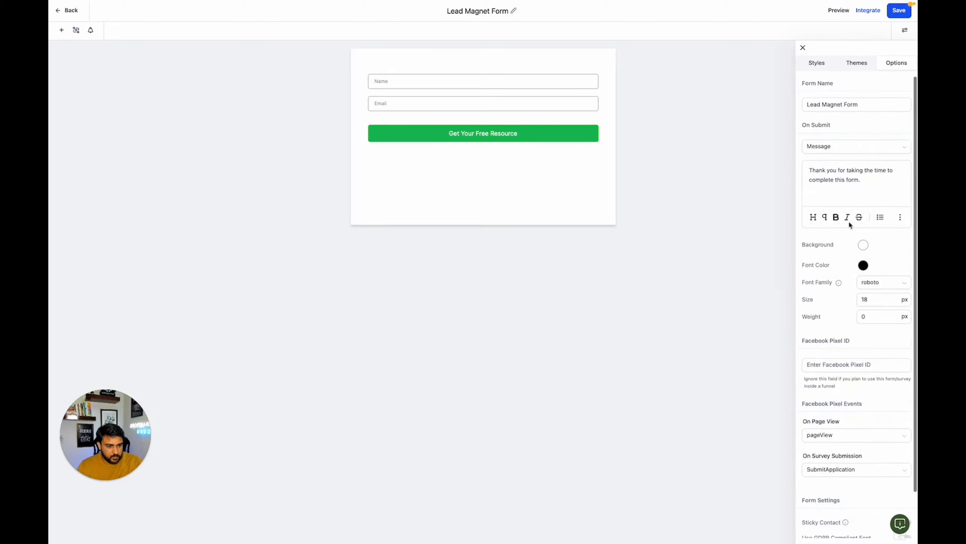
- Set the form's background to fully transparent #FFFFFF00 and its border width to 0 px
{"action": "left_click", "coordinate": [816, 69]}
{"action": "left_click", "coordinate": [863, 198]}
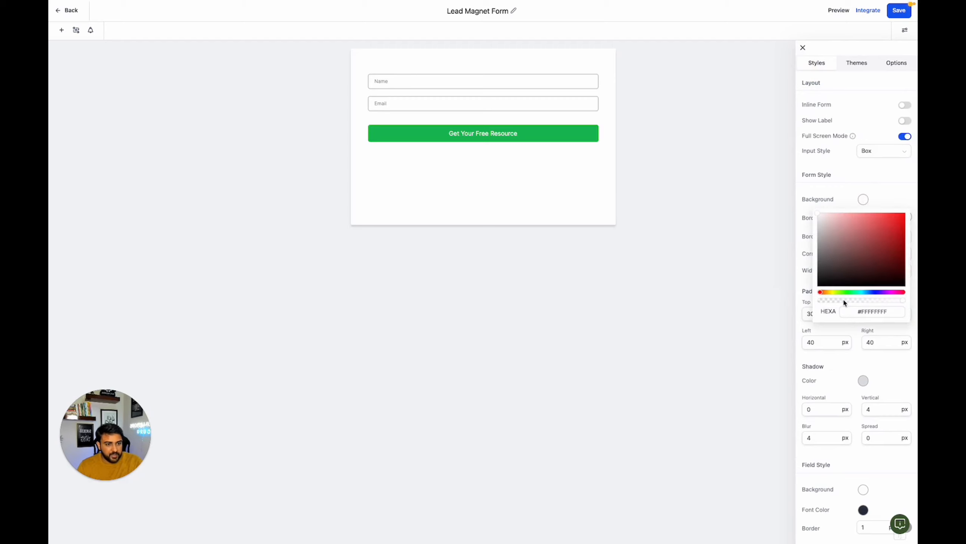
{"action": "left_click", "coordinate": [817, 300]}
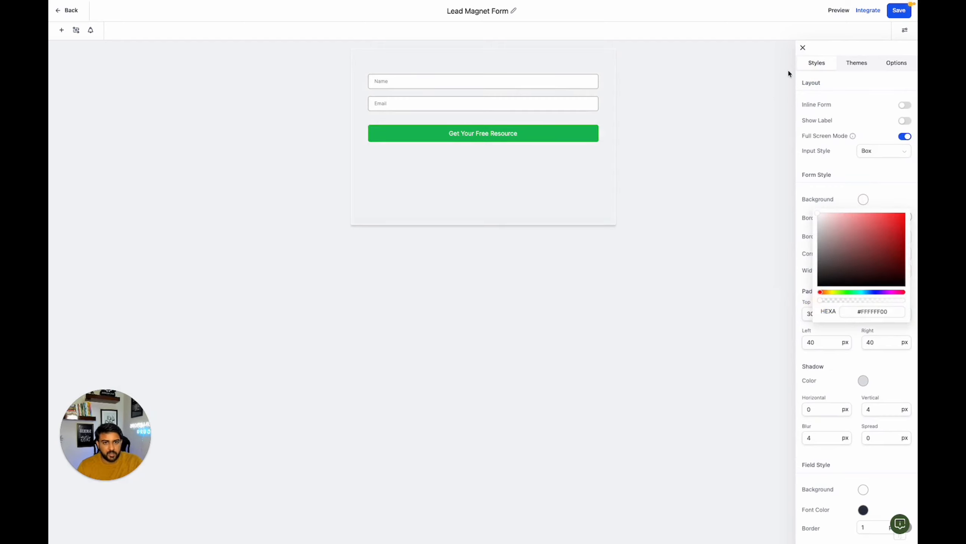
{"action": "left_click", "coordinate": [859, 67]}
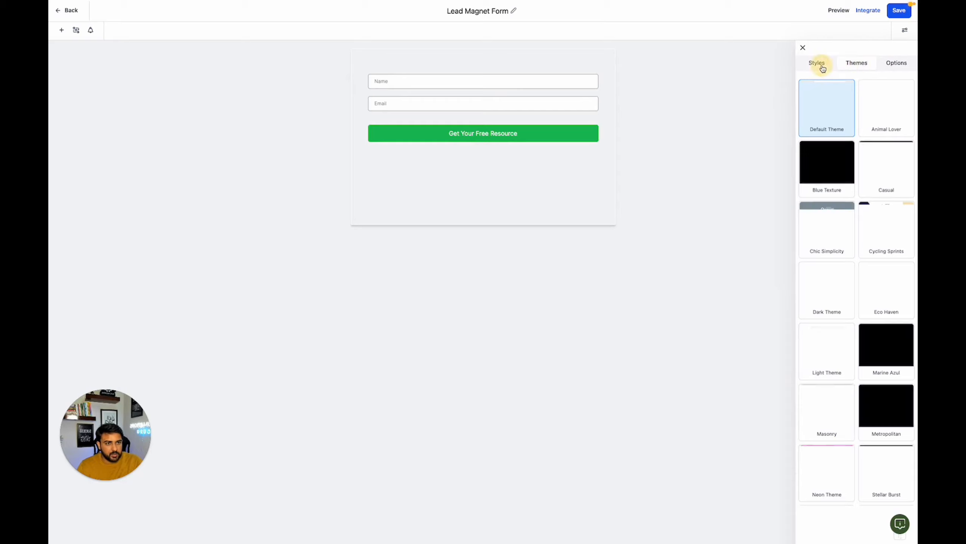
{"action": "left_click", "coordinate": [819, 65]}
{"action": "left_click", "coordinate": [882, 221]}
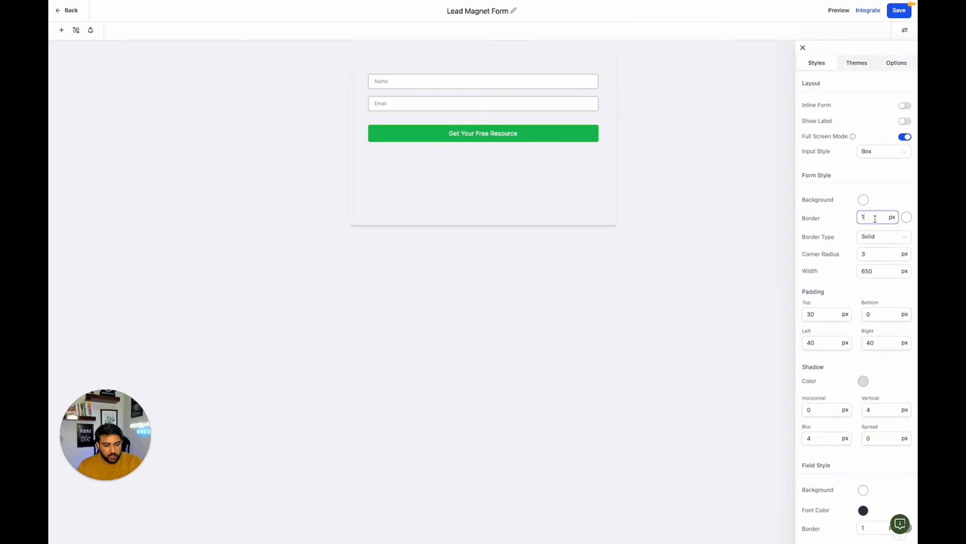
{"action": "key", "text": "BackSpace"}
{"action": "type", "text": "0"}
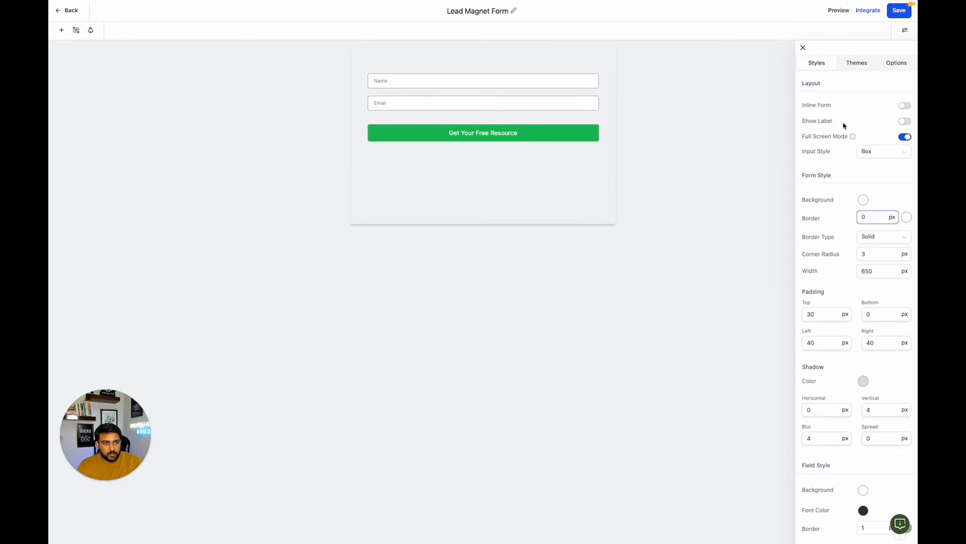
- Set the form's shadow colour to fully transparent #57647E00 and save the form
{"action": "left_click", "coordinate": [871, 121]}
{"action": "left_click", "coordinate": [878, 258]}
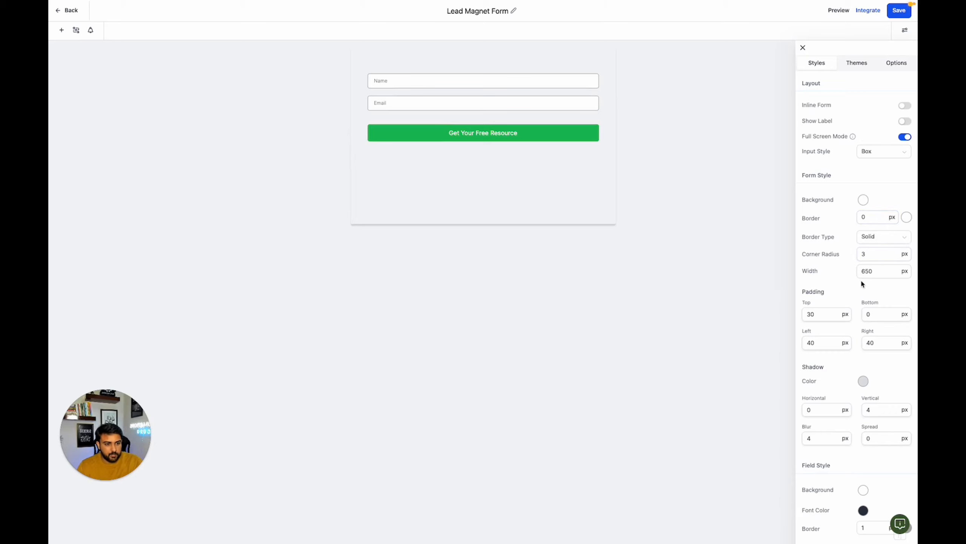
{"action": "left_click", "coordinate": [865, 386]}
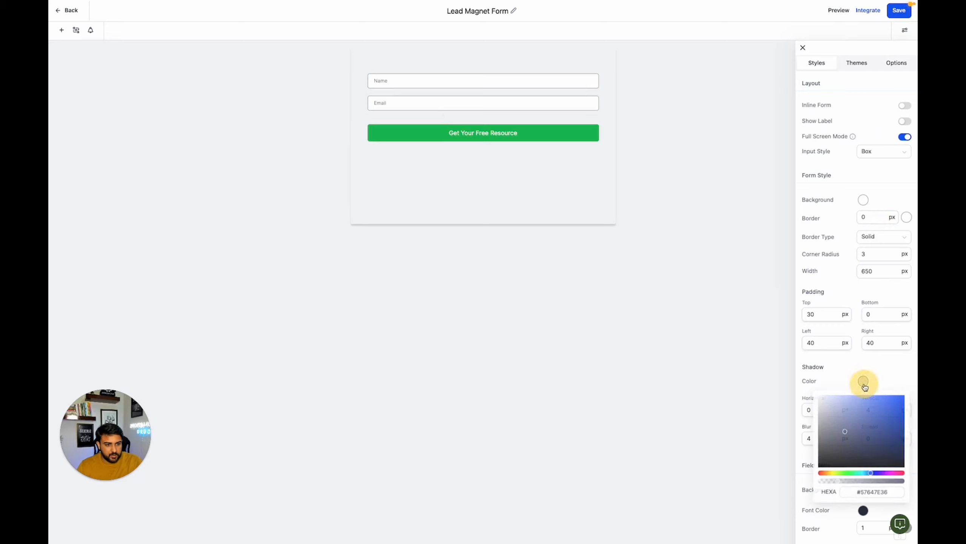
{"action": "left_click_drag", "start_coordinate": [849, 485], "coordinate": [809, 483]}
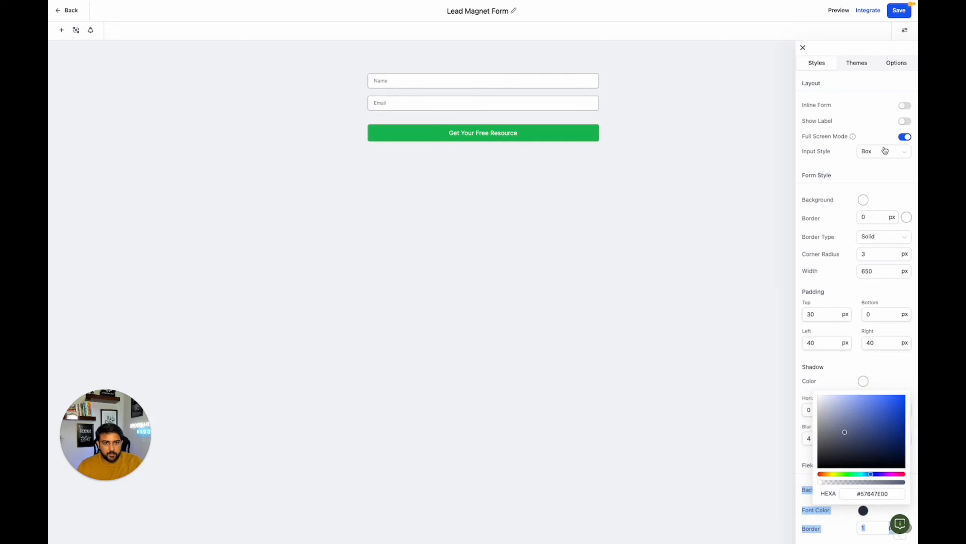
{"action": "left_click", "coordinate": [907, 13]}
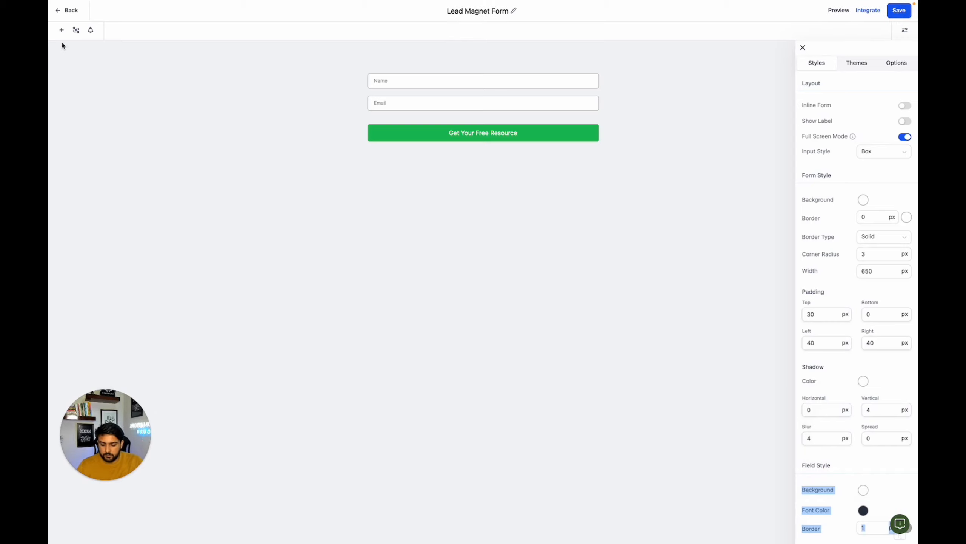
- Return to the Lead page, delete the hero's embedded form and add a new Form element under the "Navigate the Freelance World" sub-headline
{"action": "left_click", "coordinate": [68, 10]}
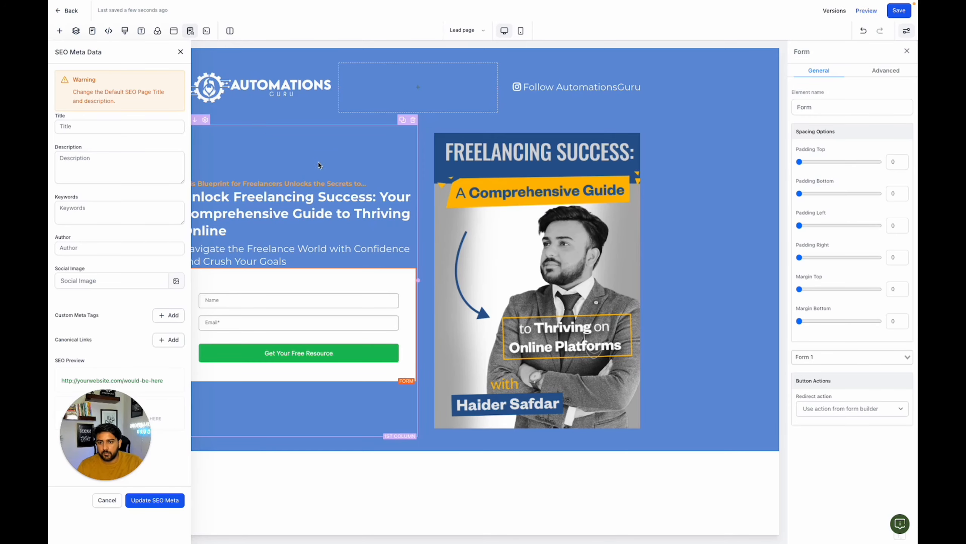
{"action": "left_click", "coordinate": [411, 262]}
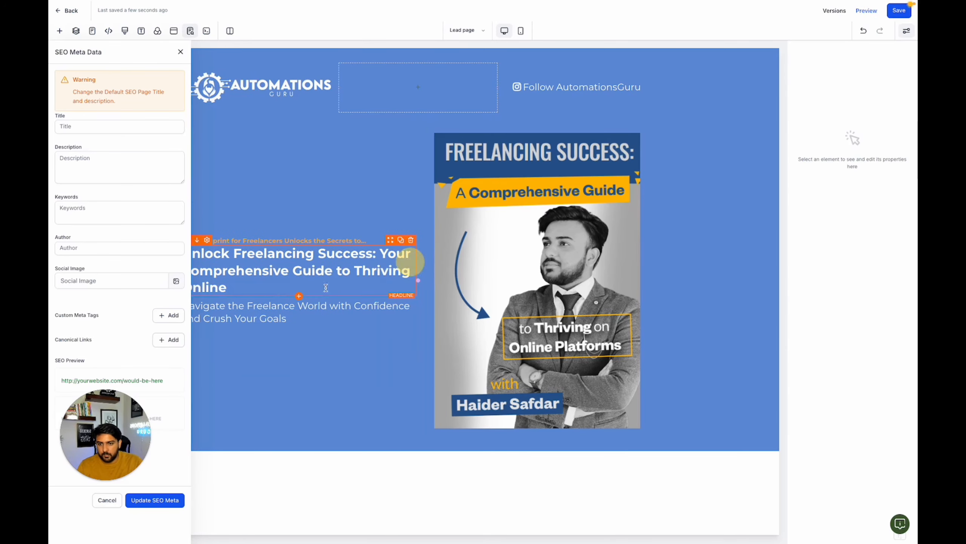
{"action": "left_click", "coordinate": [298, 324]}
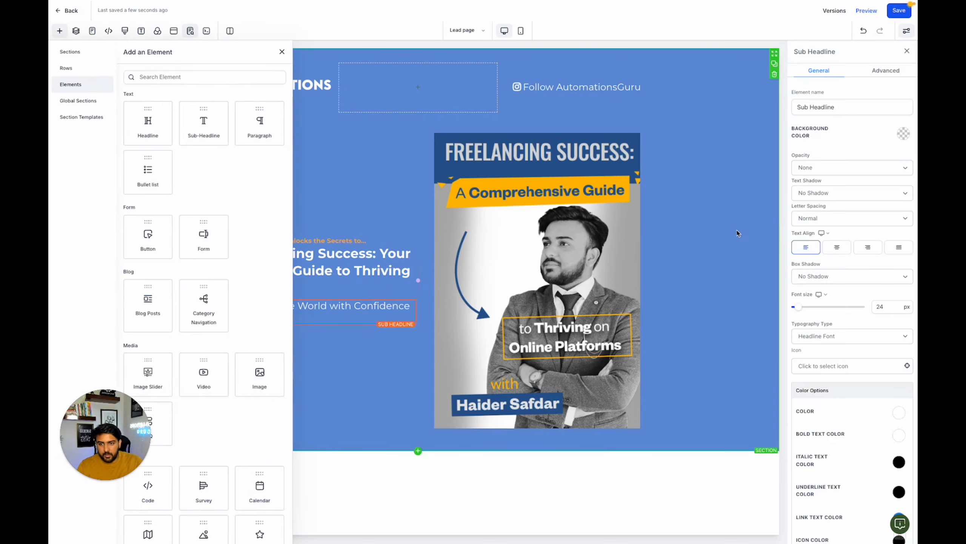
{"action": "left_click", "coordinate": [209, 253]}
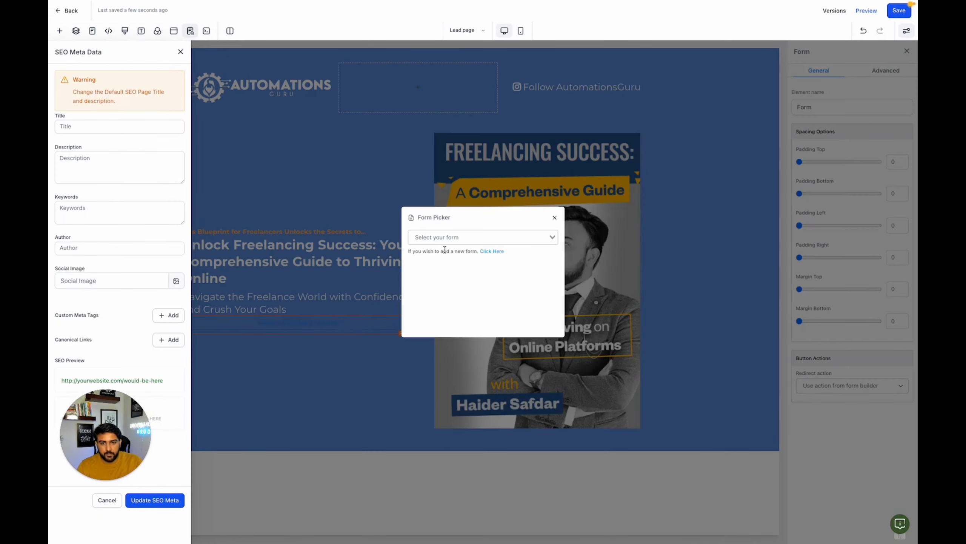
- Assign Lead Magnet Form to the new form element, save the page and close the SEO Meta Data settings
{"action": "left_click", "coordinate": [446, 238]}
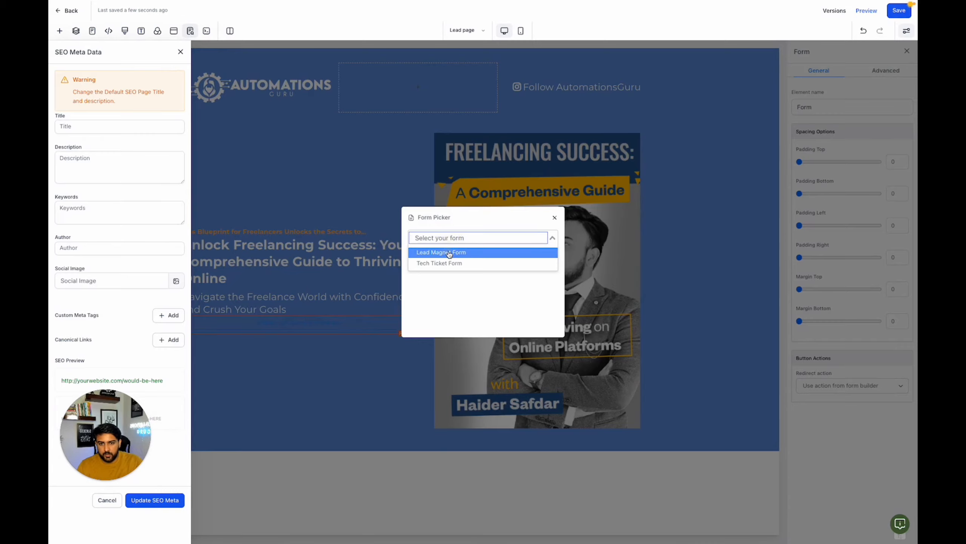
{"action": "left_click", "coordinate": [449, 255]}
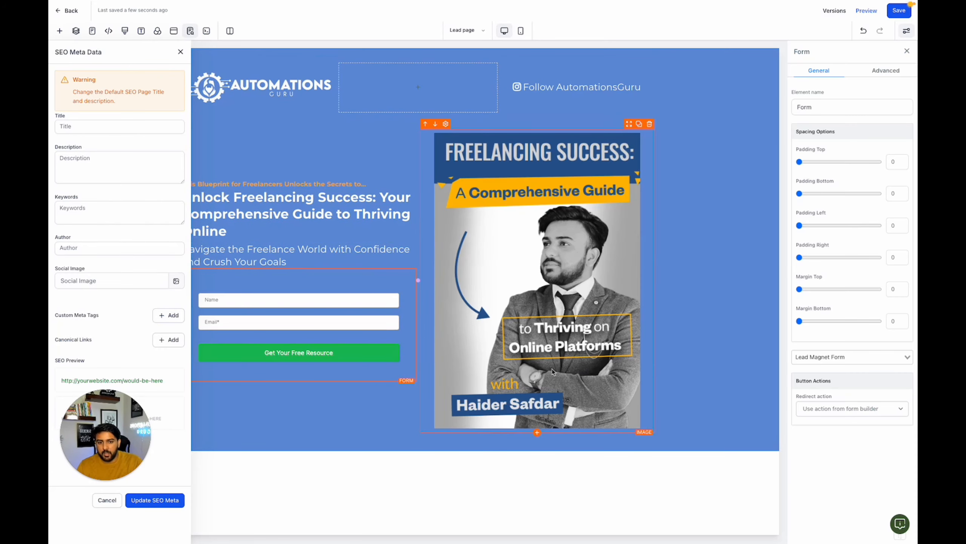
{"action": "left_click", "coordinate": [895, 14]}
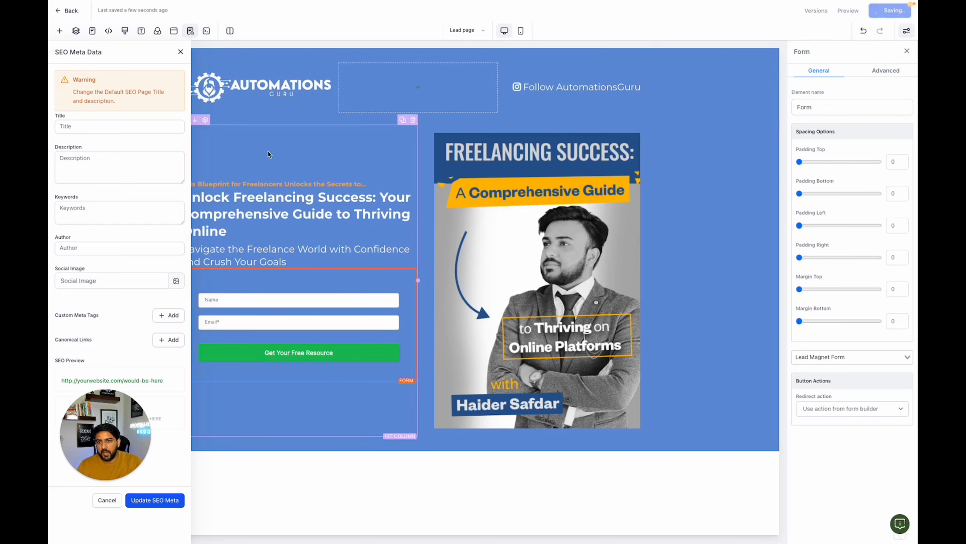
{"action": "left_click", "coordinate": [181, 52]}
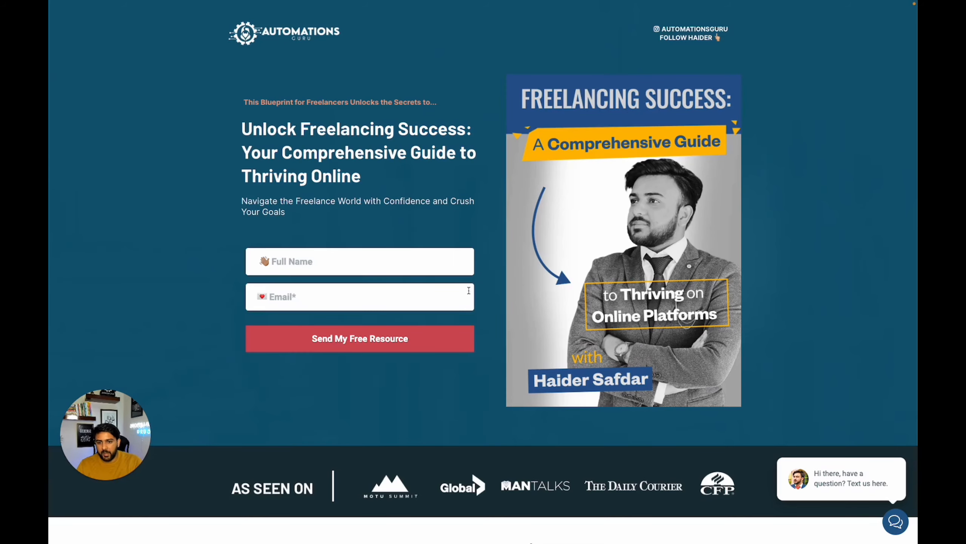
- Review the reference page's sections below the hero, including the "As Seen On" strip, the discovery list and the footer text
{"action": "scroll", "coordinate": [469, 290], "scroll_direction": "down", "scroll_amount": 8}
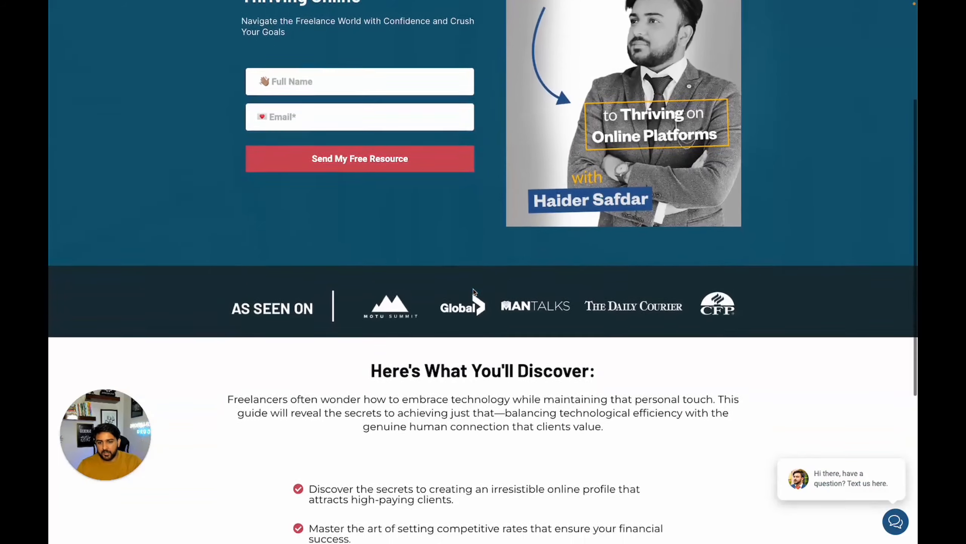
{"action": "scroll", "coordinate": [424, 265], "scroll_direction": "down", "scroll_amount": 4}
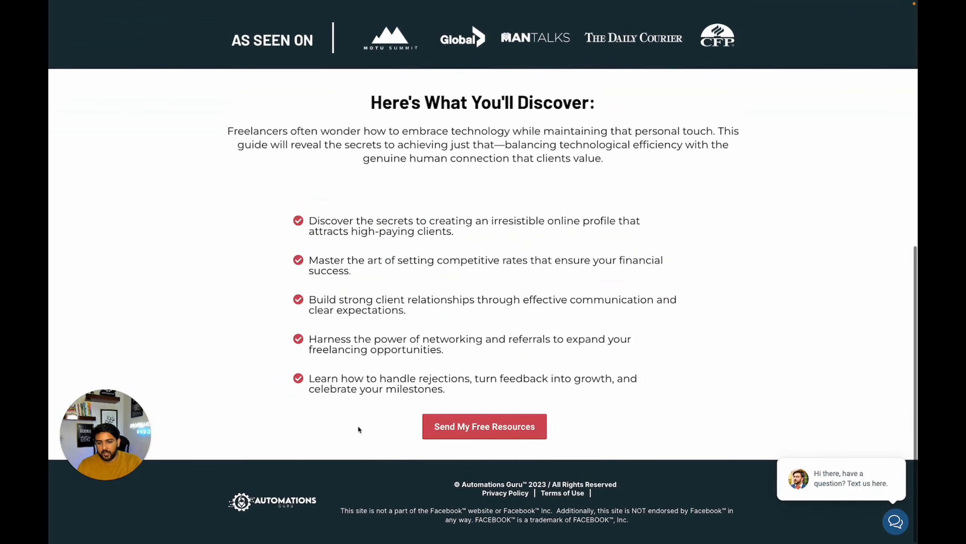
{"action": "triple_click", "coordinate": [492, 513]}
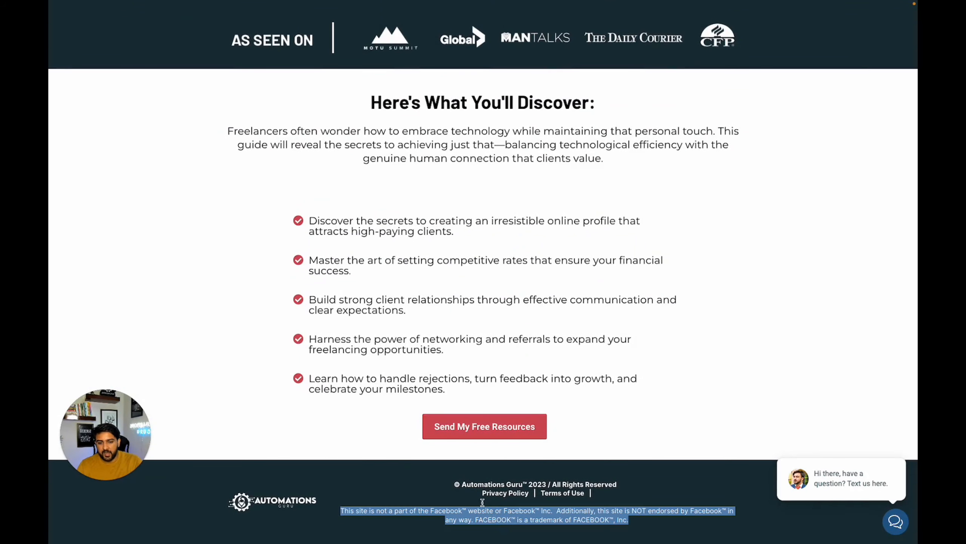
{"action": "left_click_drag", "start_coordinate": [454, 485], "coordinate": [635, 497]}
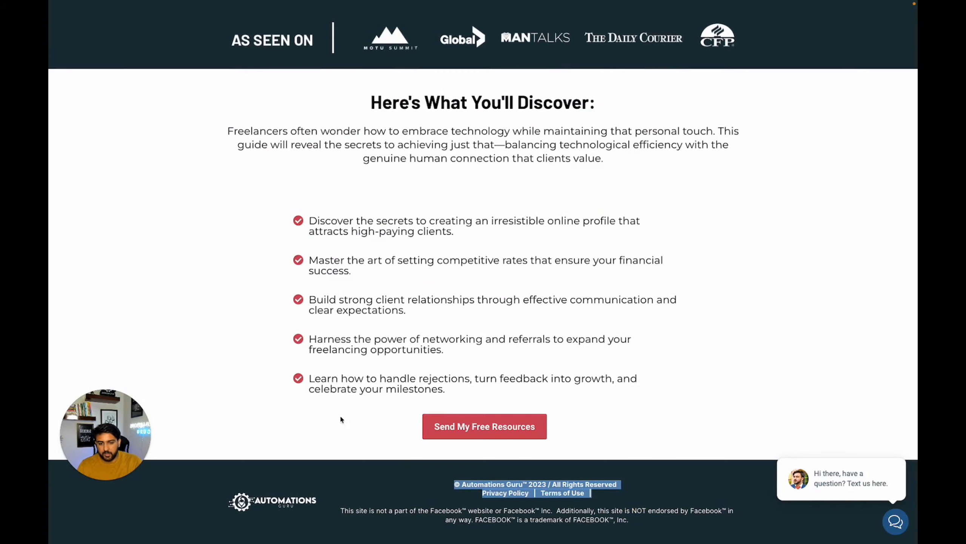
{"action": "scroll", "coordinate": [275, 398], "scroll_direction": "up", "scroll_amount": 2}
{"action": "scroll", "coordinate": [275, 398], "scroll_direction": "up", "scroll_amount": 8}
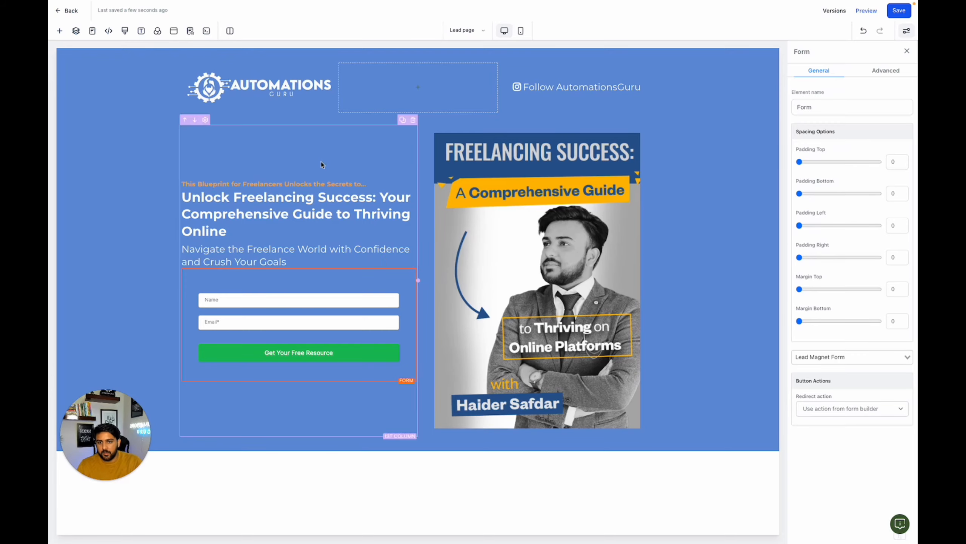
- Add a full-width section below the hero and insert a two-column row in it
{"action": "left_click", "coordinate": [417, 451]}
{"action": "left_click", "coordinate": [230, 95]}
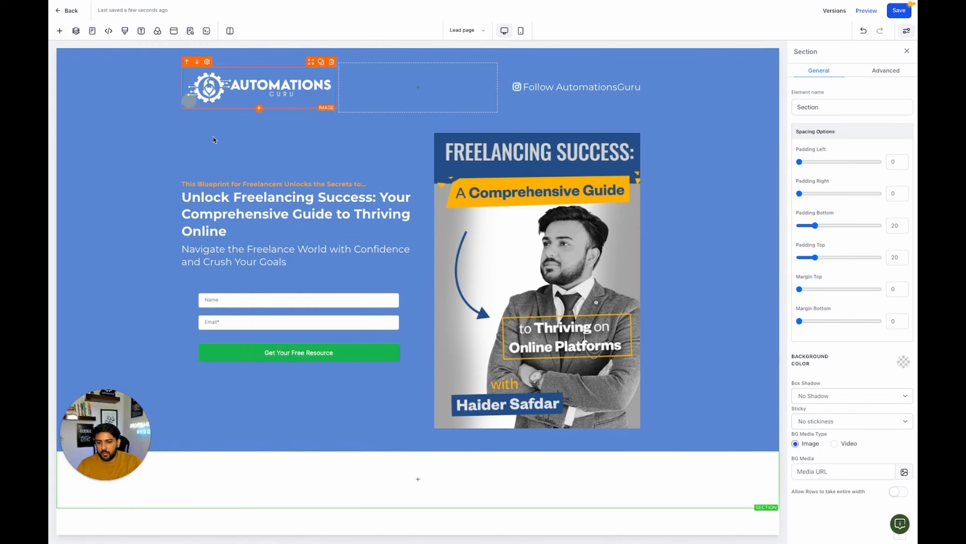
{"action": "left_click", "coordinate": [423, 479]}
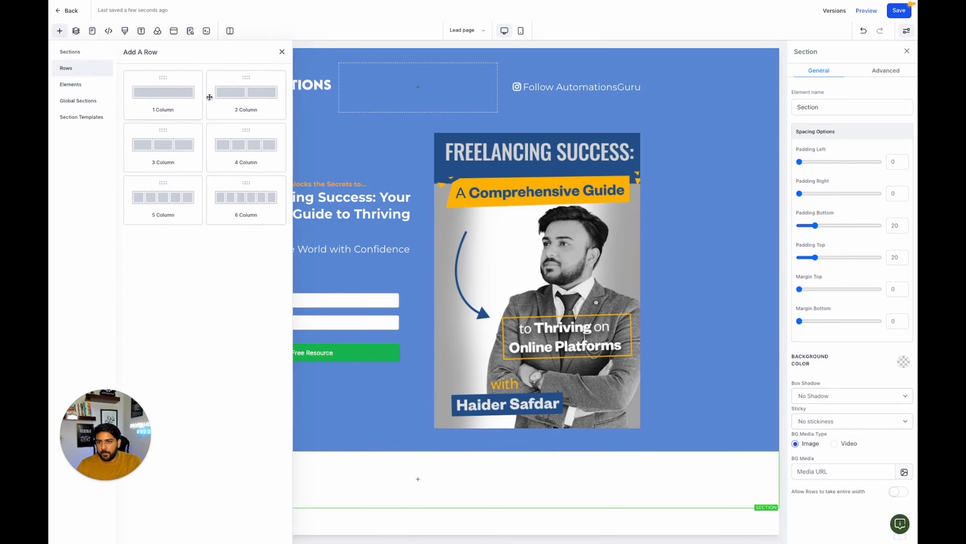
{"action": "left_click", "coordinate": [239, 98]}
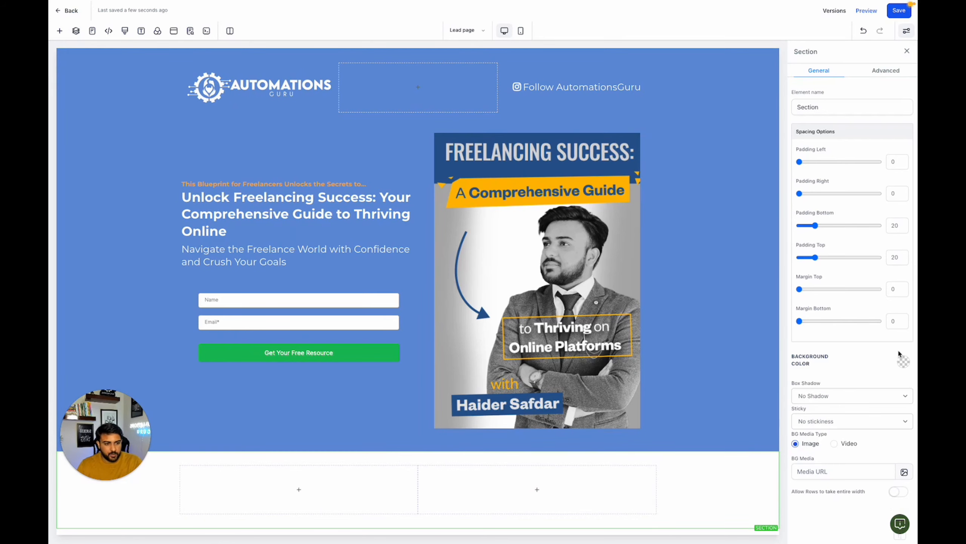
- Set the new footer section's background colour to black
{"action": "left_click", "coordinate": [902, 362]}
{"action": "left_click", "coordinate": [812, 415]}
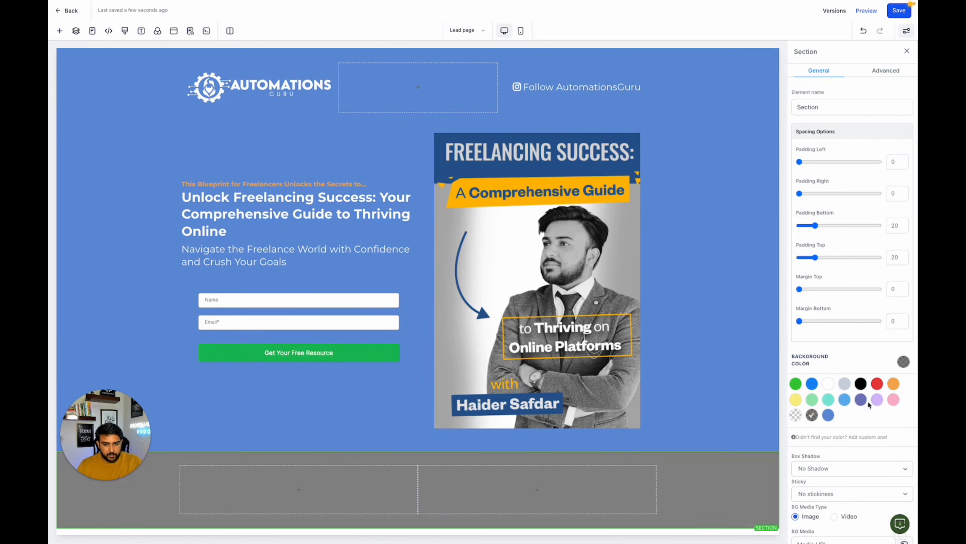
{"action": "left_click", "coordinate": [860, 384]}
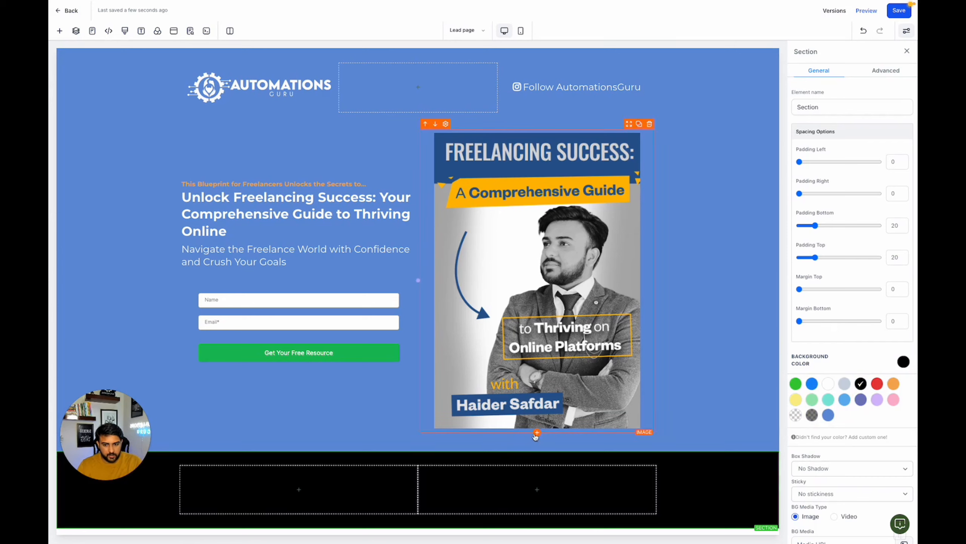
{"action": "left_click", "coordinate": [299, 489]}
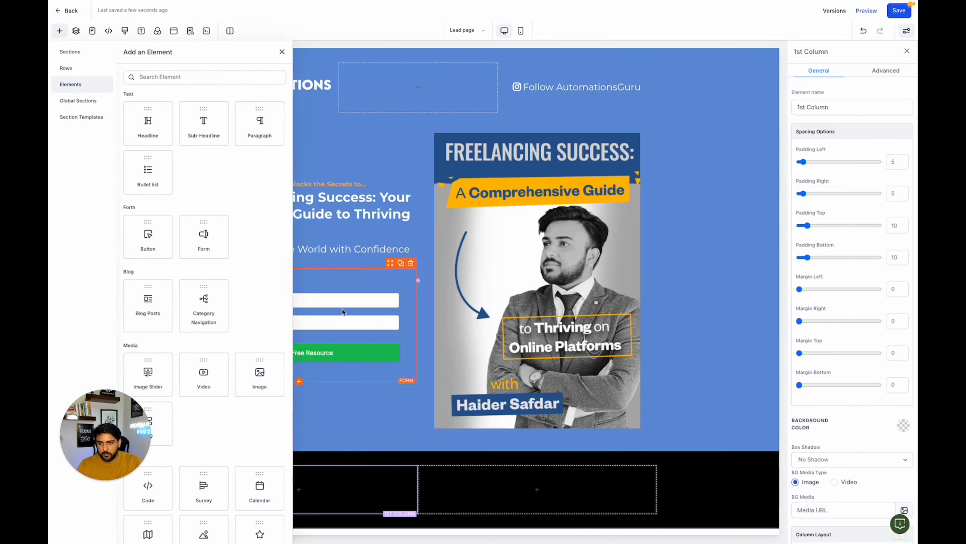
{"action": "left_click", "coordinate": [243, 378]}
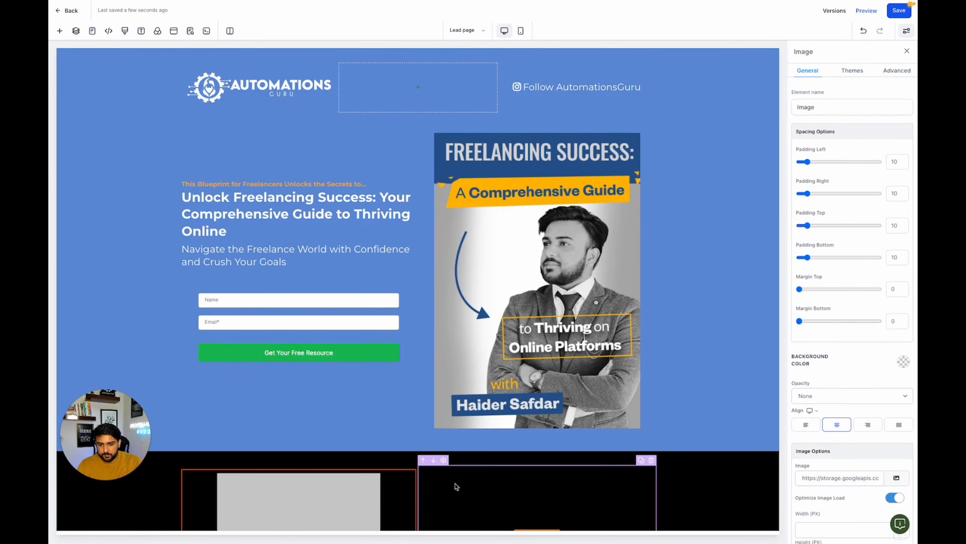
{"action": "scroll", "coordinate": [411, 476], "scroll_direction": "down", "scroll_amount": 1}
{"action": "left_click", "coordinate": [896, 477]}
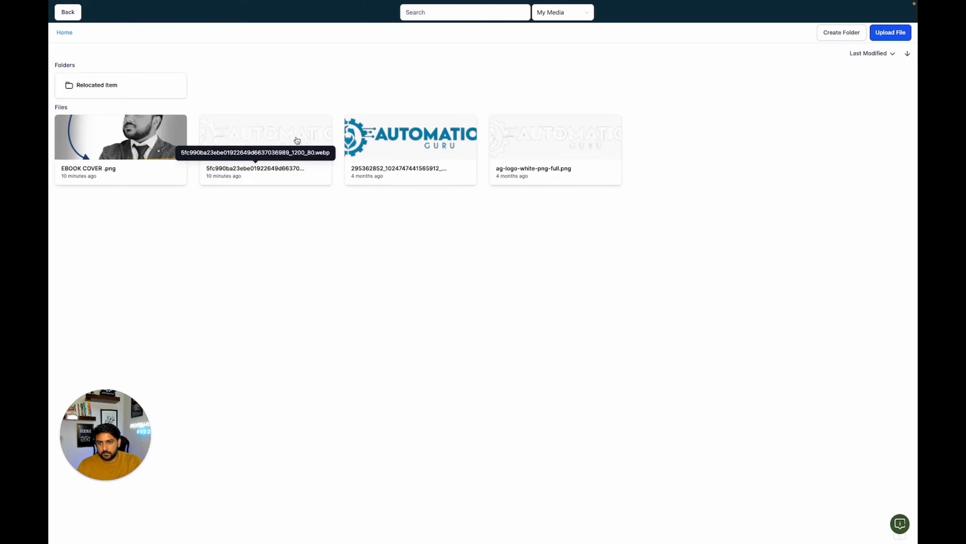
{"action": "left_click", "coordinate": [294, 139]}
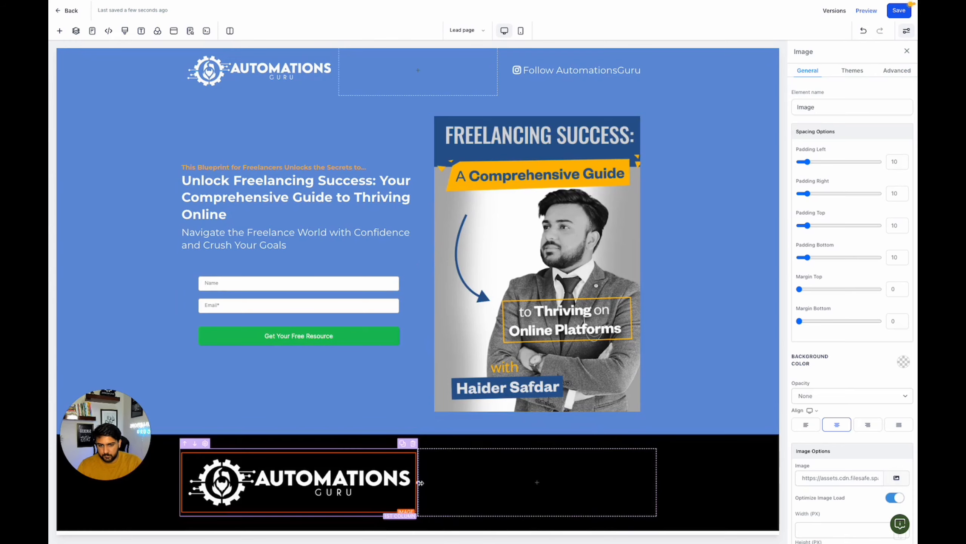
- Narrow the footer's logo column and add a Paragraph to the second column, pasting the copied "© Automations Guru™ 2023 / All Rights Reserved" footer text
{"action": "left_click", "coordinate": [354, 487]}
{"action": "left_click", "coordinate": [504, 490]}
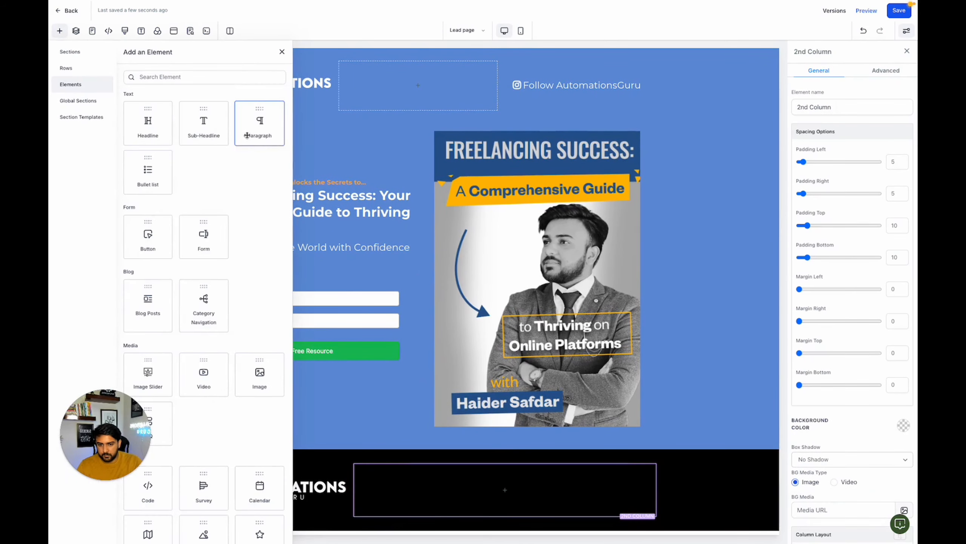
{"action": "left_click", "coordinate": [247, 134]}
{"action": "left_click", "coordinate": [485, 493]}
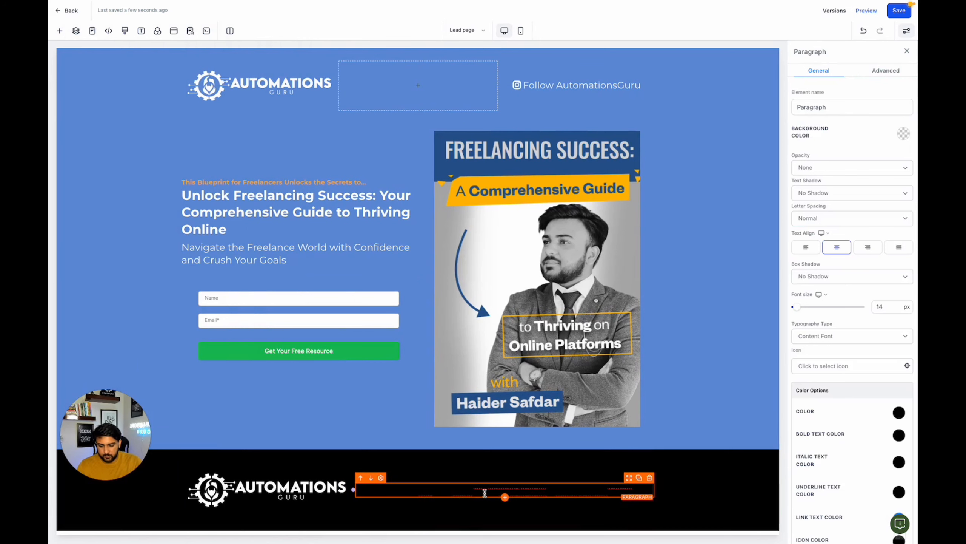
{"action": "key", "text": "super+a"}
{"action": "key", "text": "super+v"}
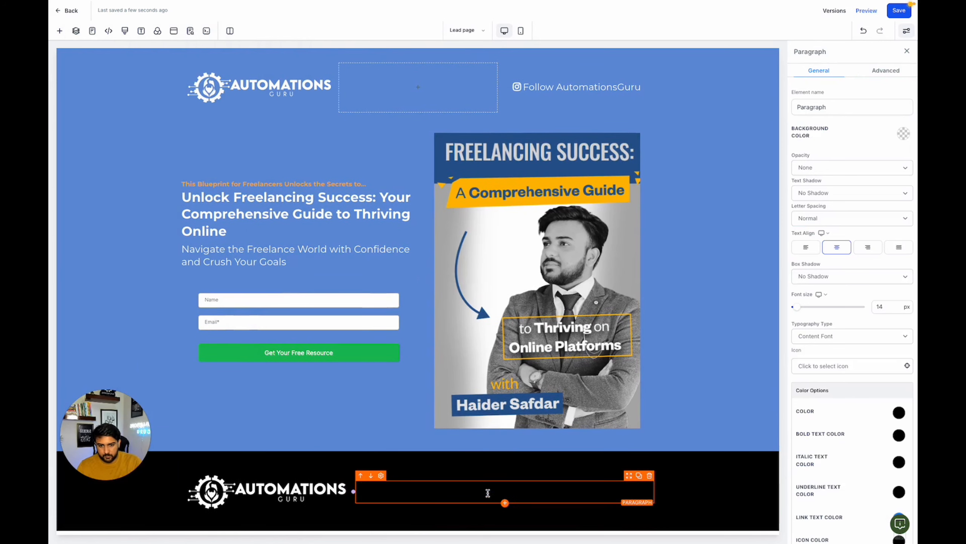
- Set the footer paragraph's text colour and bold text colour to white, save the page and close the element's settings
{"action": "left_click", "coordinate": [899, 412]}
{"action": "left_click", "coordinate": [833, 431]}
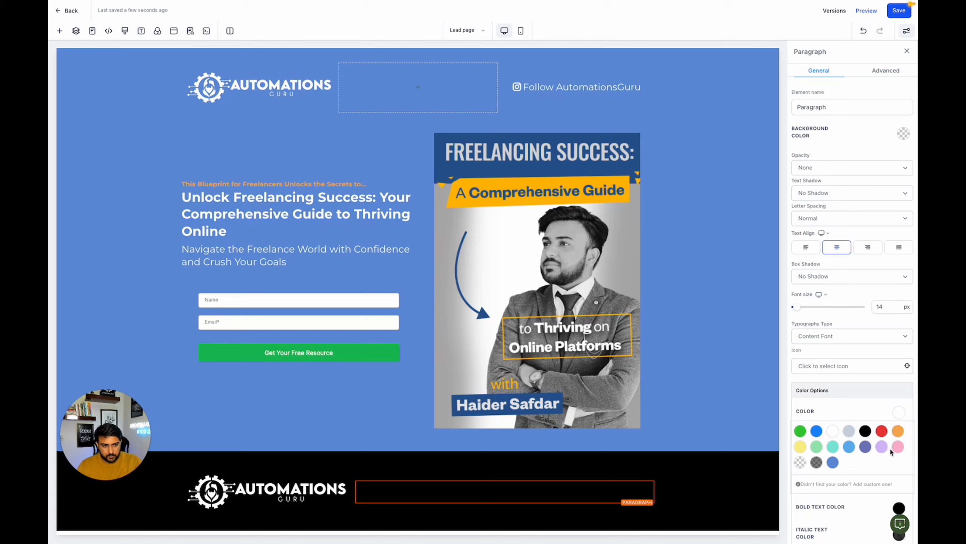
{"action": "scroll", "coordinate": [891, 451], "scroll_direction": "down", "scroll_amount": 2}
{"action": "left_click", "coordinate": [898, 436]}
{"action": "left_click", "coordinate": [835, 455]}
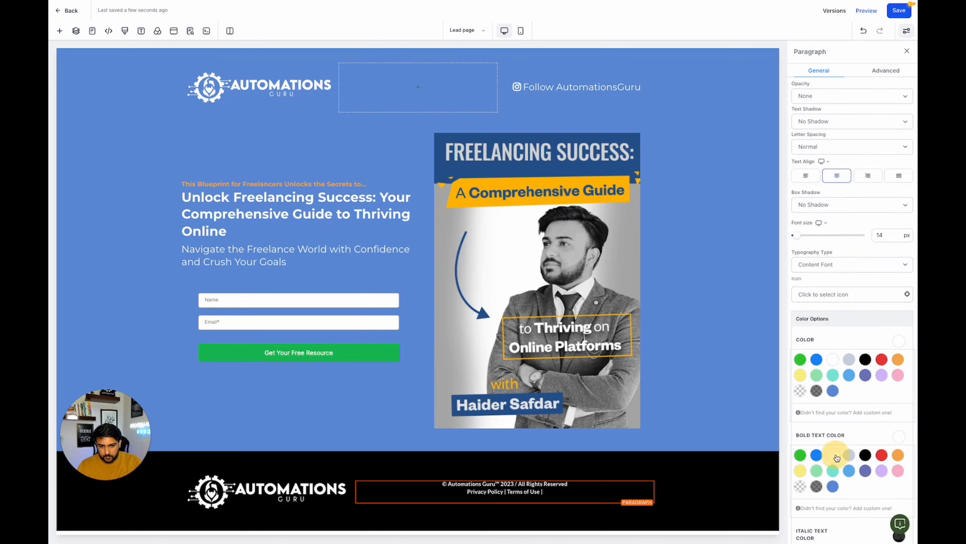
{"action": "left_click", "coordinate": [895, 12]}
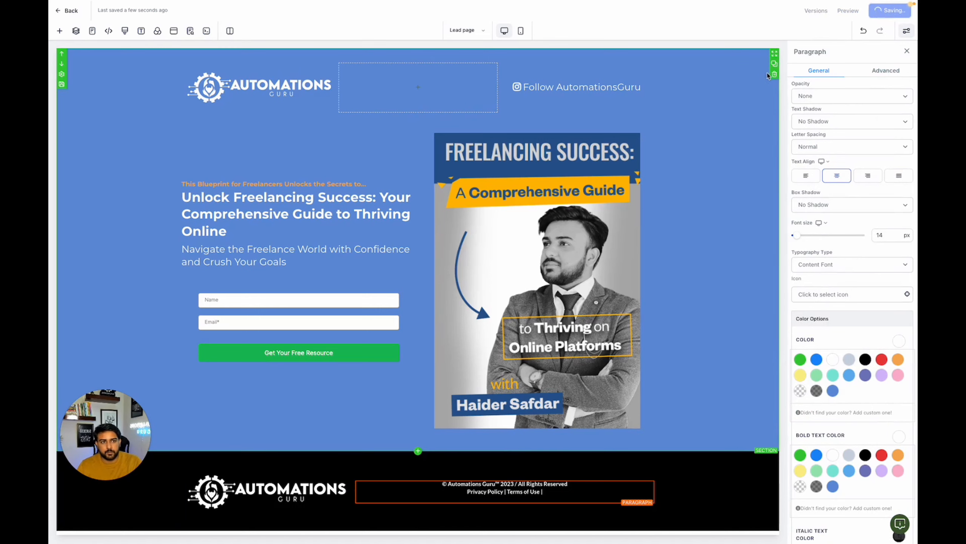
{"action": "left_click", "coordinate": [908, 53]}
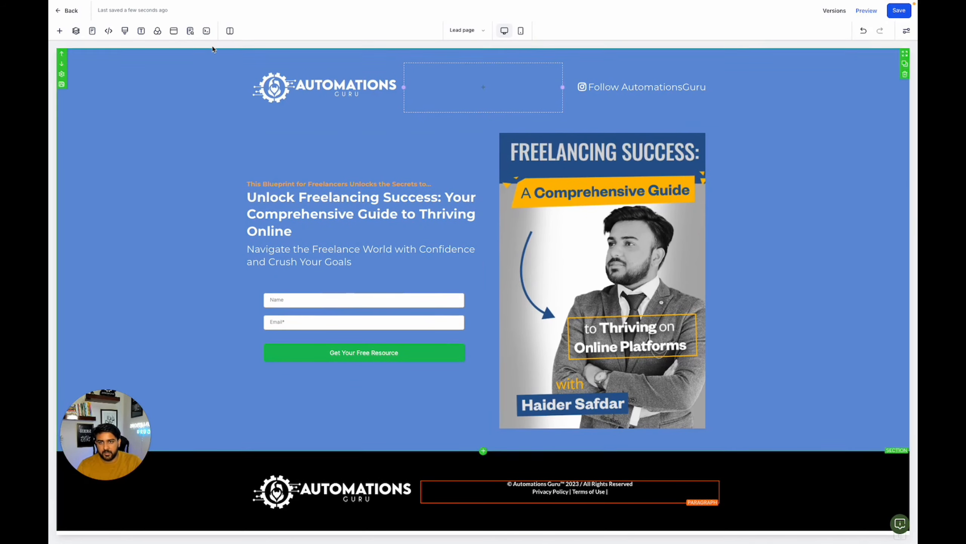
- Set the hero form's redirect action to "Go to Next step" and save the page
{"action": "left_click", "coordinate": [469, 30]}
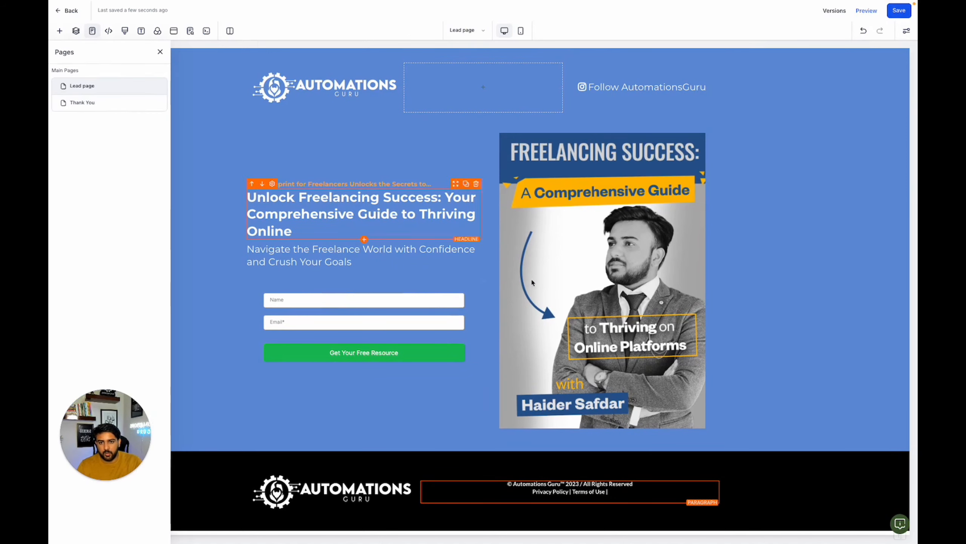
{"action": "left_click", "coordinate": [402, 316]}
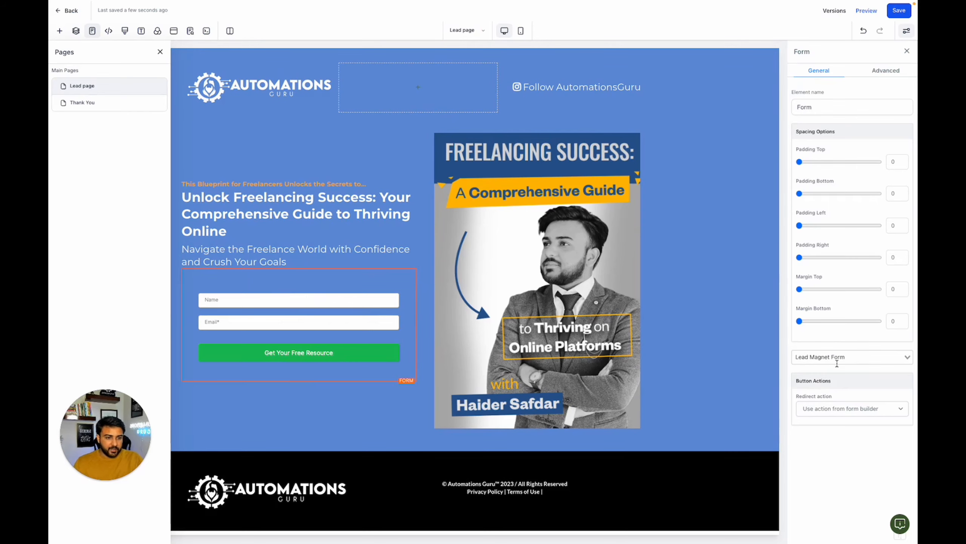
{"action": "left_click", "coordinate": [843, 408]}
{"action": "left_click", "coordinate": [844, 428]}
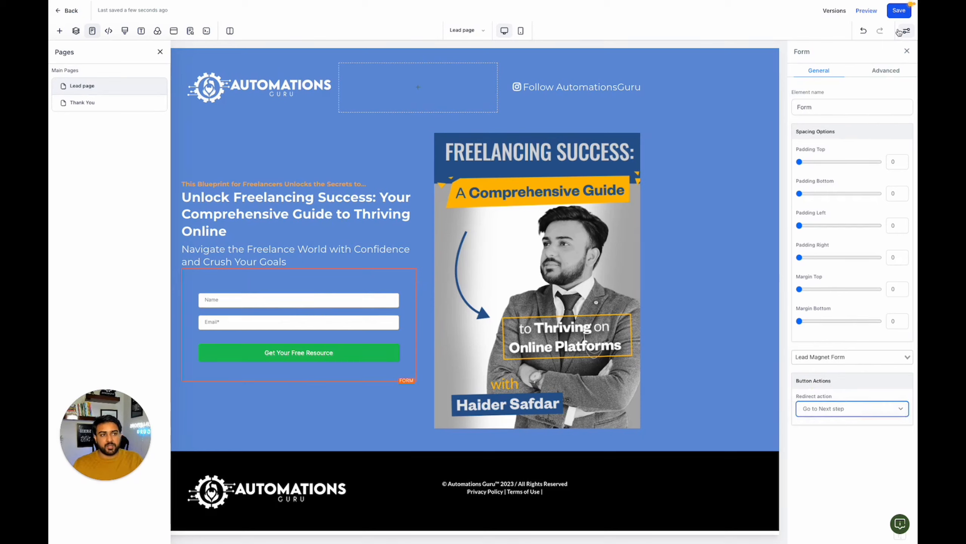
{"action": "left_click", "coordinate": [900, 12]}
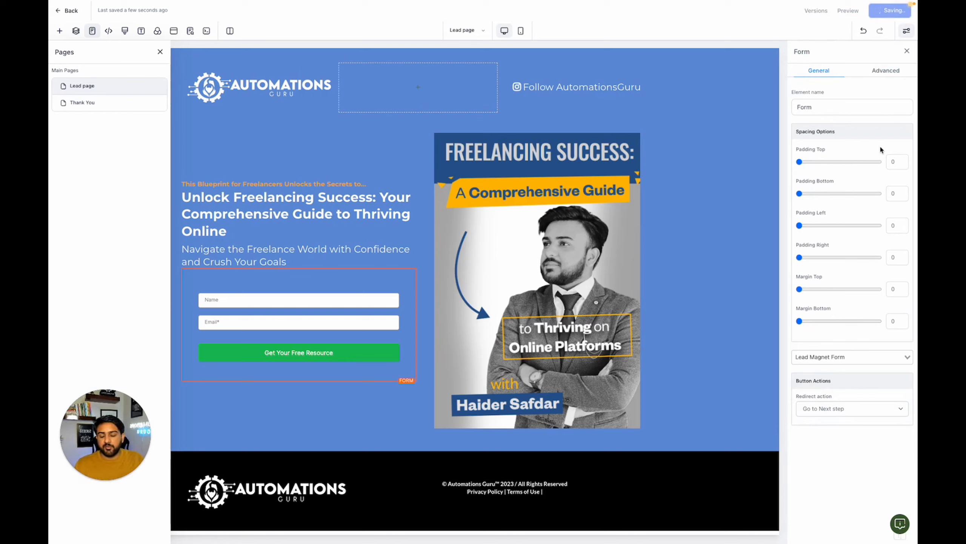
- Switch from the Lead page to the funnel's Thank You page
{"action": "left_click", "coordinate": [476, 32]}
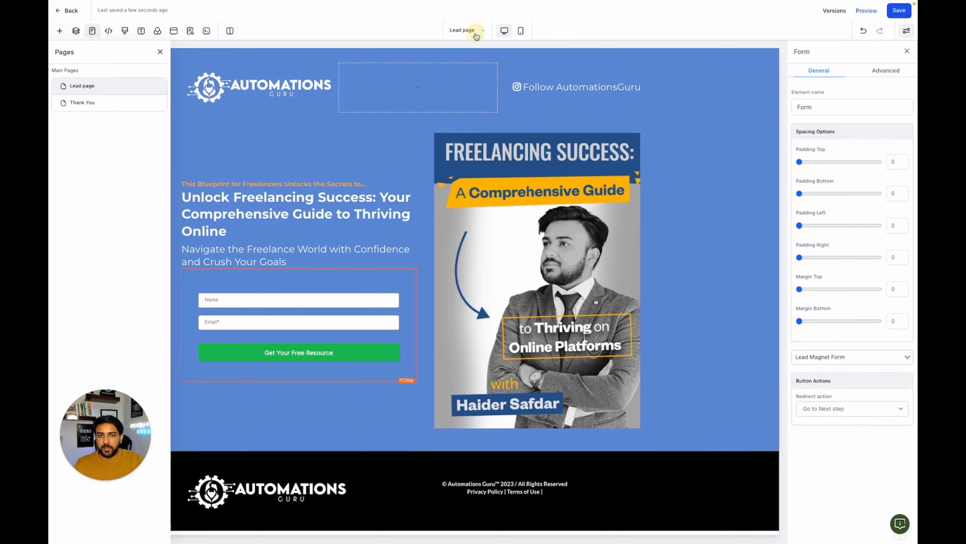
{"action": "left_click", "coordinate": [473, 30]}
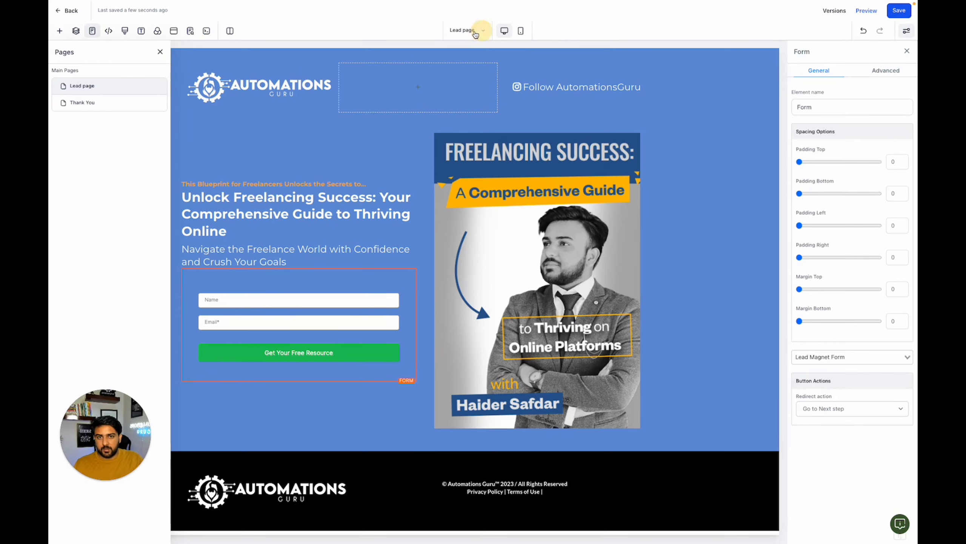
{"action": "left_click", "coordinate": [93, 101]}
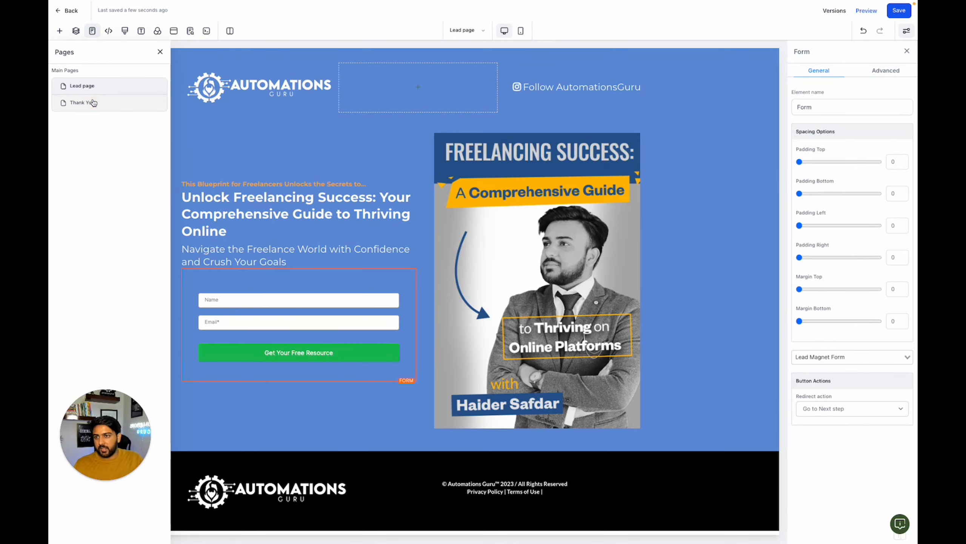
{"action": "left_click", "coordinate": [99, 104]}
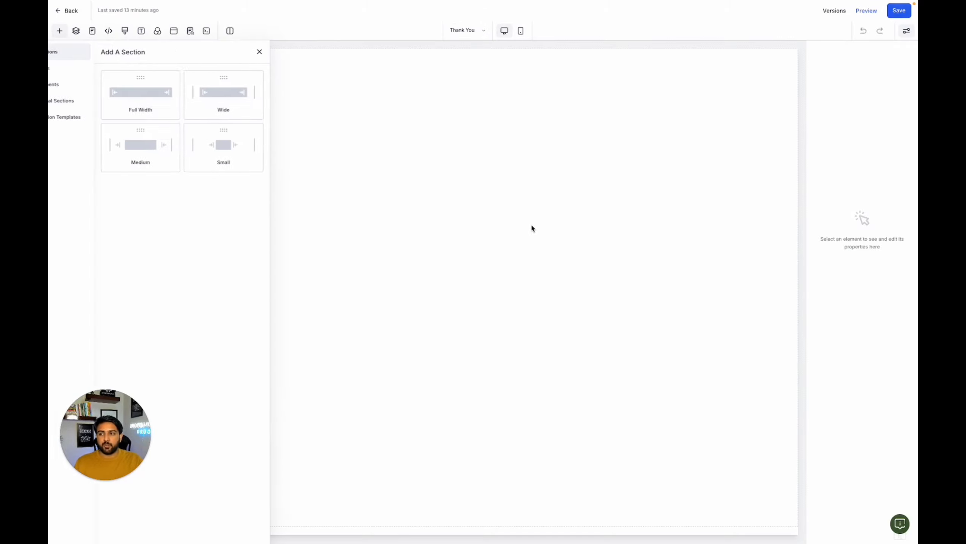
- Add a full-width section to the Thank You page and insert a one-column row in it
{"action": "left_click", "coordinate": [152, 92]}
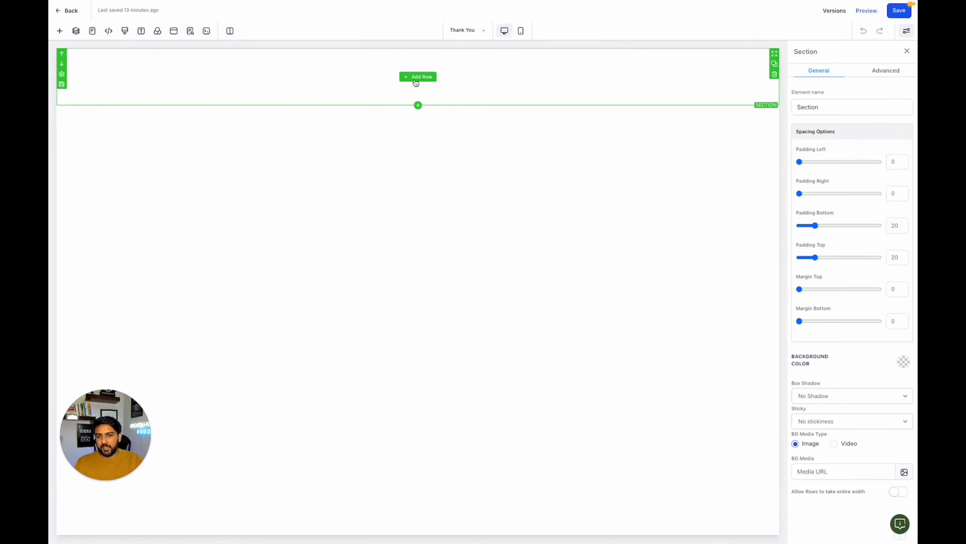
{"action": "left_click", "coordinate": [418, 78]}
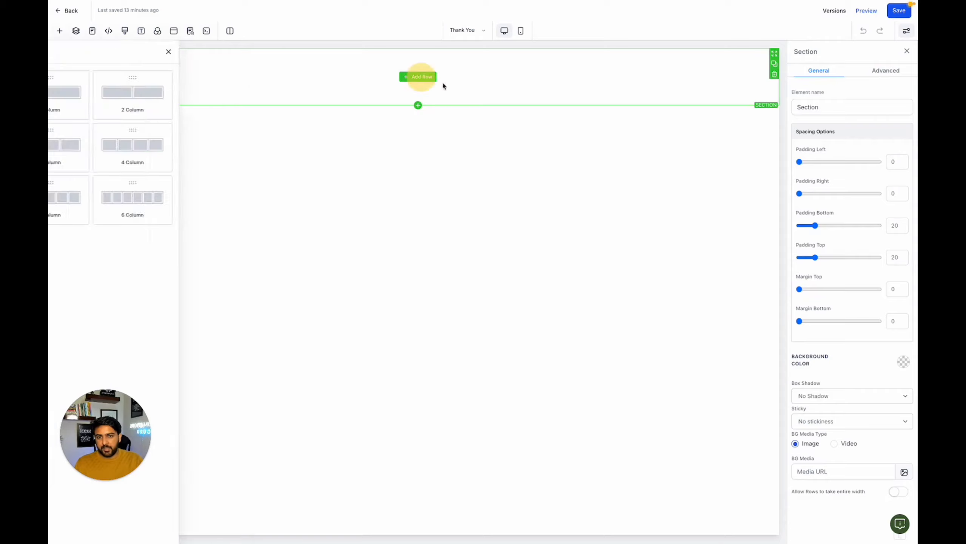
{"action": "left_click", "coordinate": [185, 108]}
- Add a Headline to the row's column and replace its placeholder text with "Thank You For"
{"action": "left_click", "coordinate": [415, 87]}
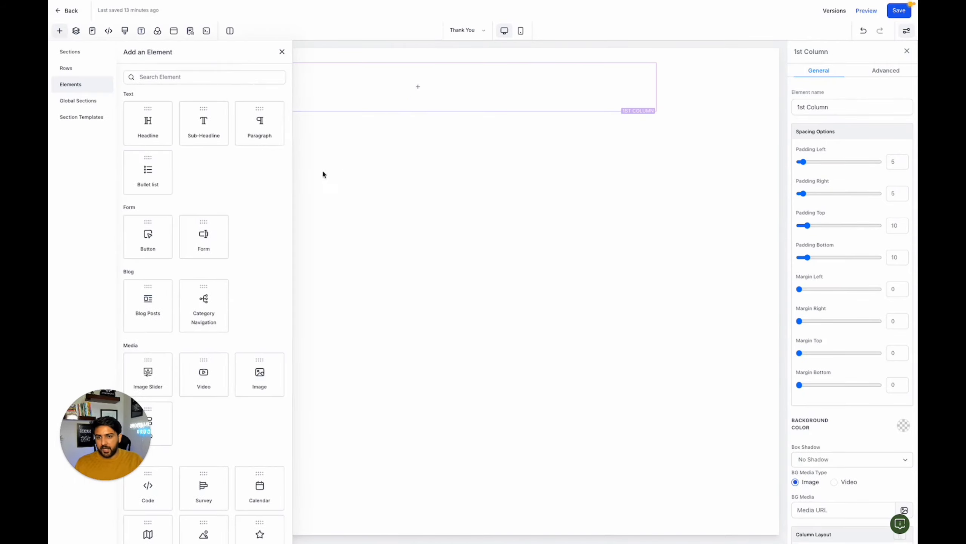
{"action": "left_click_drag", "start_coordinate": [156, 117], "coordinate": [397, 115]}
{"action": "triple_click", "coordinate": [414, 75]}
{"action": "key", "text": "BackSpace"}
{"action": "type", "text": "Thank YOu"}
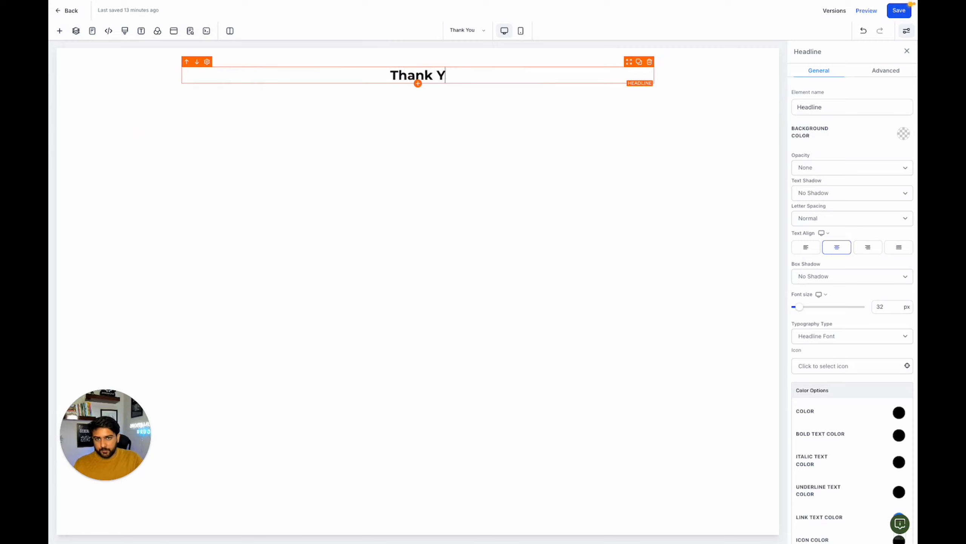
{"action": "key", "text": "BackSpace"}
{"action": "key", "text": "BackSpace"}
{"action": "type", "text": "ou "}
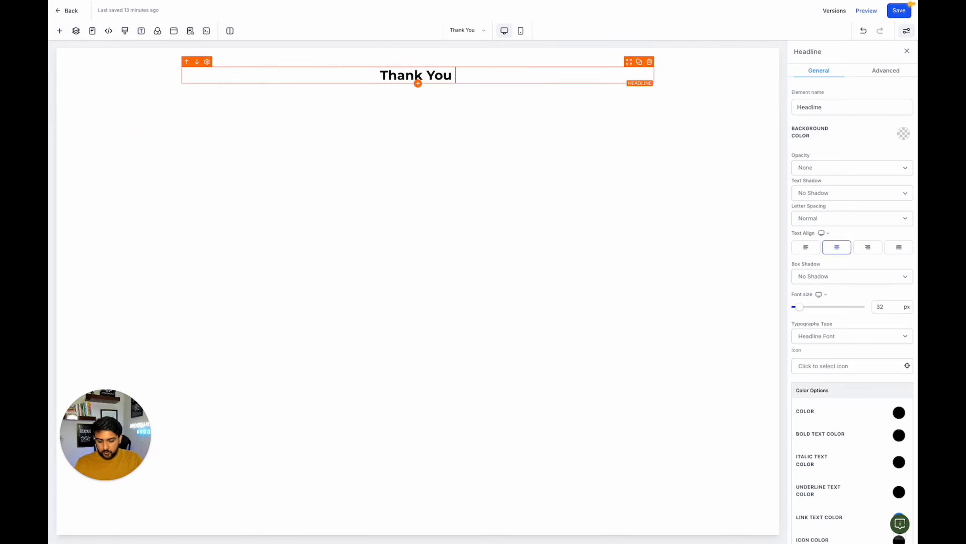
{"action": "type", "text": "For yo"}
- Reword the Thank You page headline to read "Thank You, please check your email for ebook."
{"action": "key", "text": "BackSpace"}
{"action": "key", "text": "BackSpace"}
{"action": "key", "text": "BackSpace"}
{"action": "key", "text": "BackSpace"}
{"action": "key", "text": "BackSpace"}
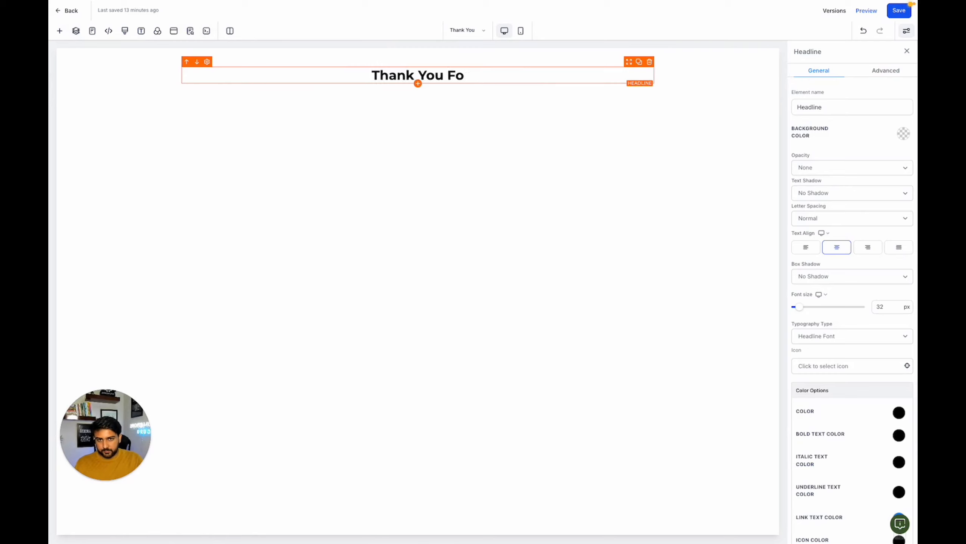
{"action": "key", "text": "BackSpace"}
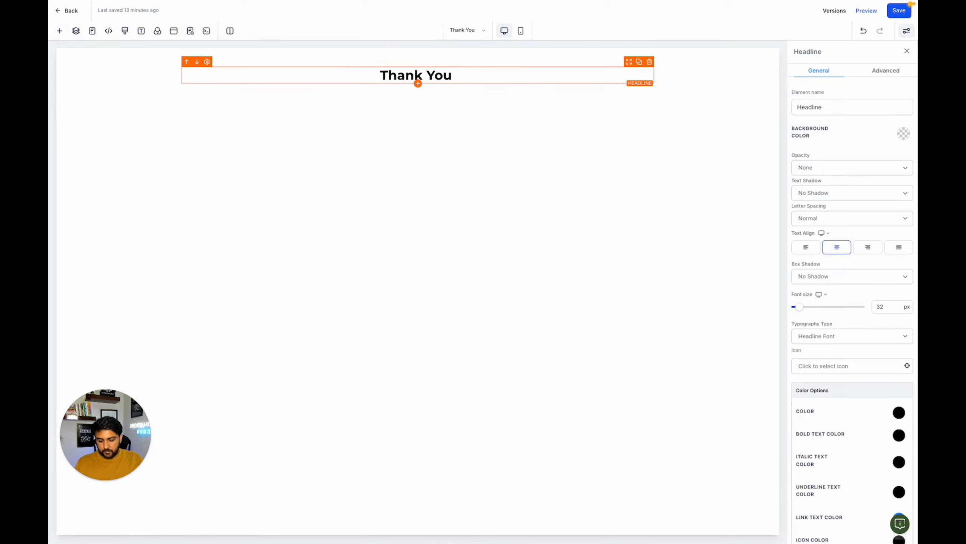
{"action": "type", "text": "for"}
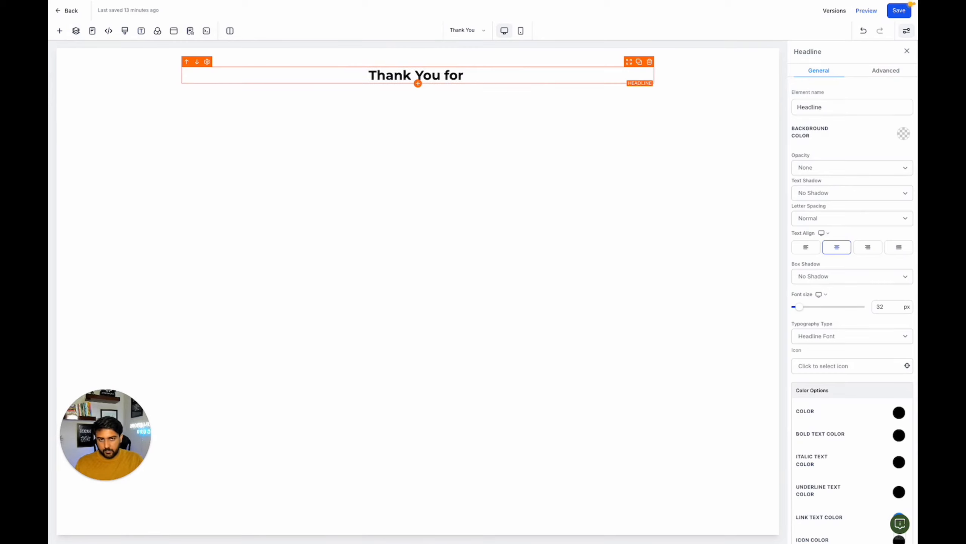
{"action": "key", "text": "BackSpace"}
{"action": "key", "text": "BackSpace"}
{"action": "key", "text": "BackSpace"}
{"action": "key", "text": "BackSpace"}
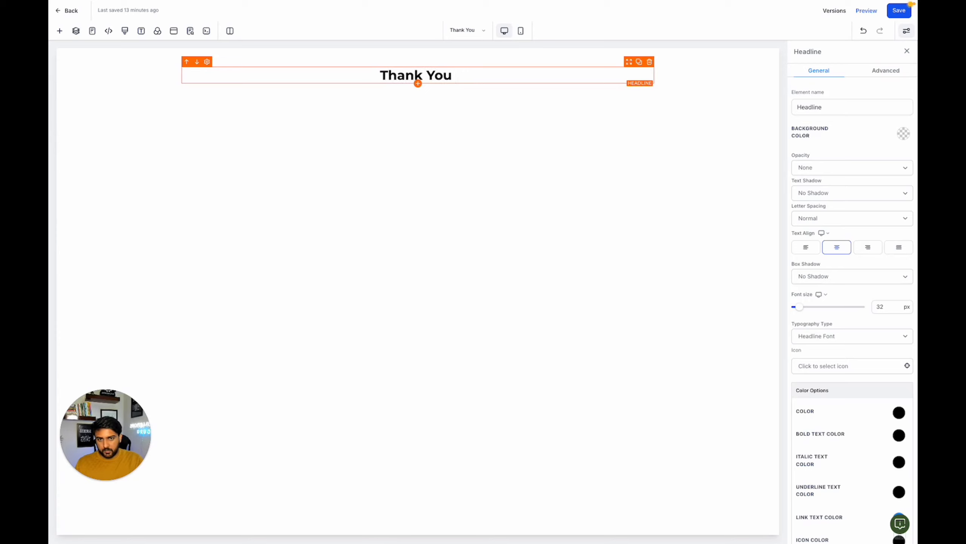
{"action": "key", "text": "BackSpace"}
{"action": "type", "text": ","}
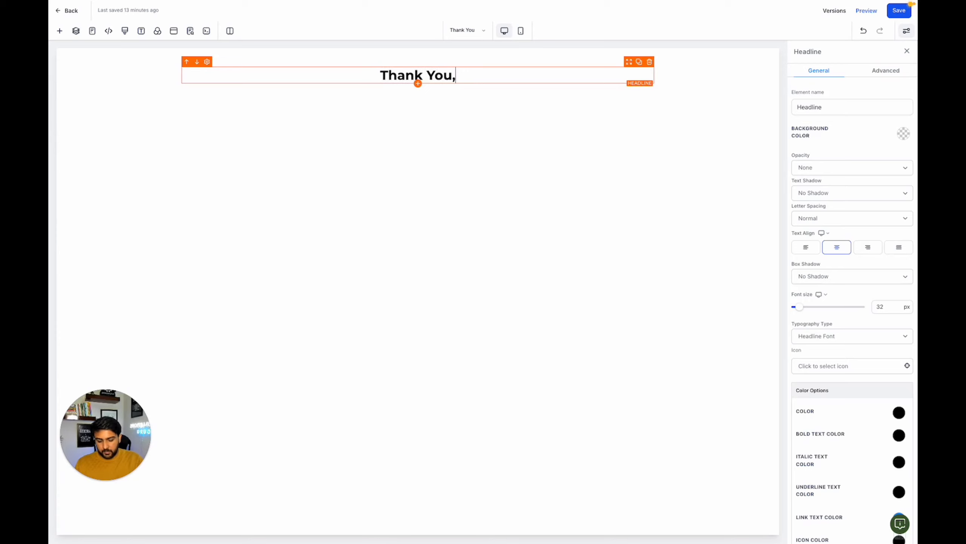
{"action": "type", "text": " please check uy"}
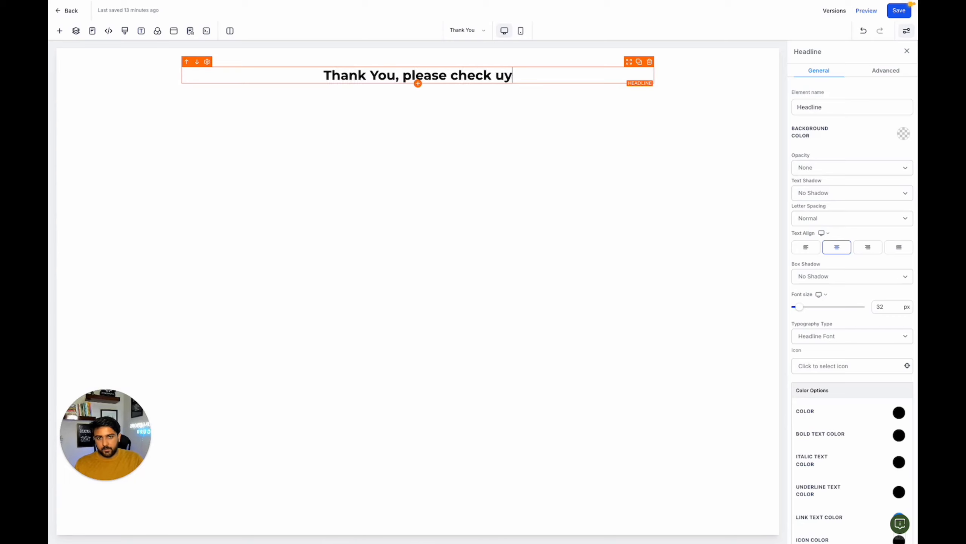
{"action": "type", "text": "our"}
{"action": "key", "text": "BackSpace"}
{"action": "key", "text": "BackSpace"}
{"action": "key", "text": "BackSpace"}
{"action": "key", "text": "BackSpace"}
{"action": "key", "text": "BackSpace"}
{"action": "type", "text": "yo"}
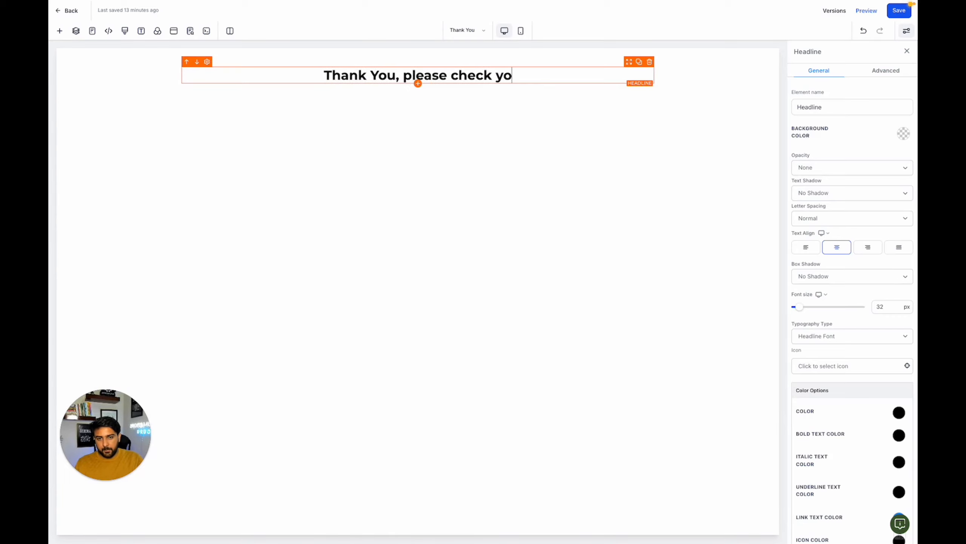
{"action": "type", "text": "ur email for e"}
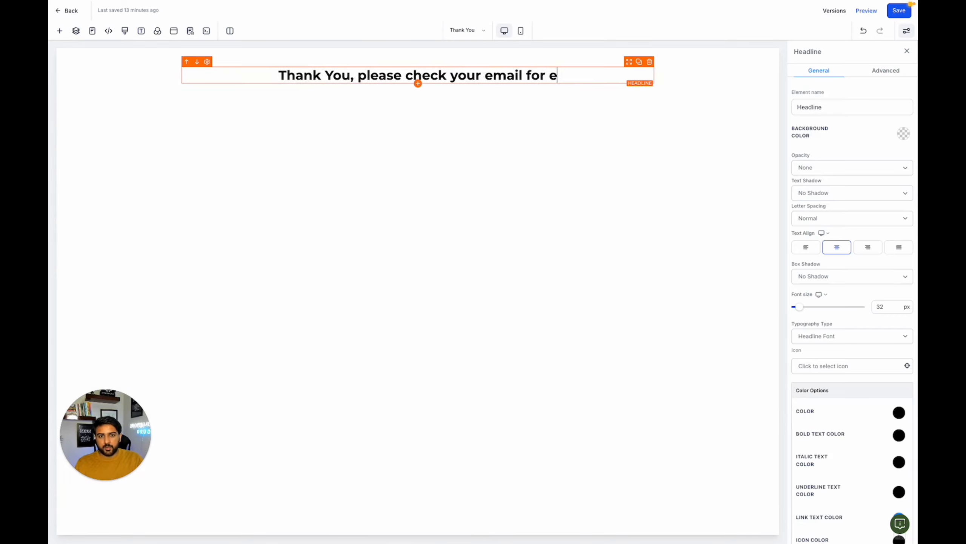
{"action": "type", "text": "book."}
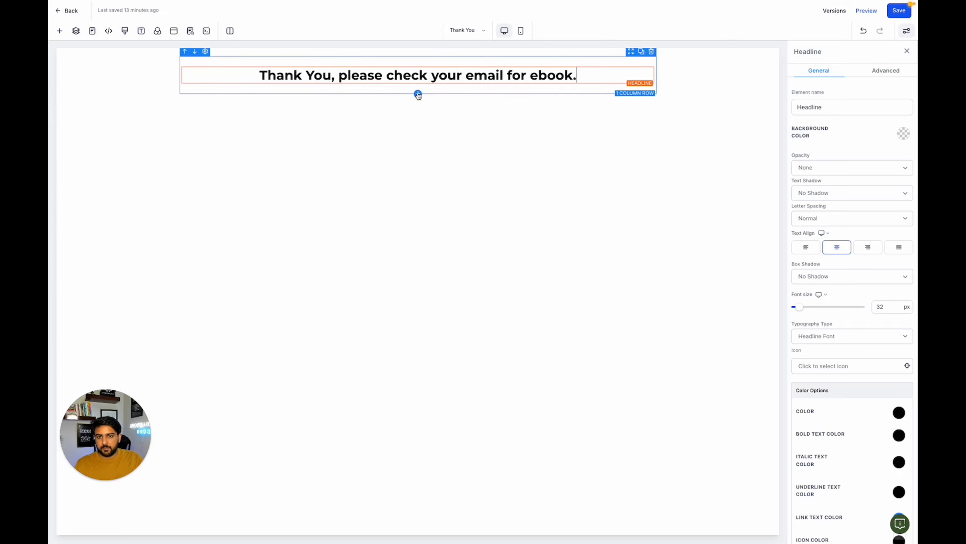
- Add a one-column row below the headline row and place a Video element in it
{"action": "left_click", "coordinate": [418, 94]}
{"action": "left_click", "coordinate": [190, 103]}
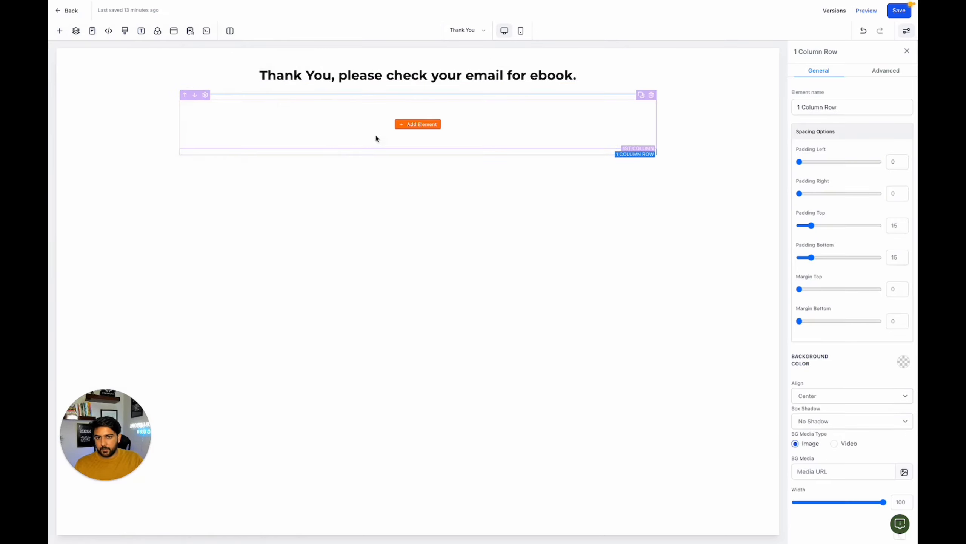
{"action": "left_click", "coordinate": [401, 123]}
{"action": "left_click_drag", "start_coordinate": [204, 371], "coordinate": [386, 114]}
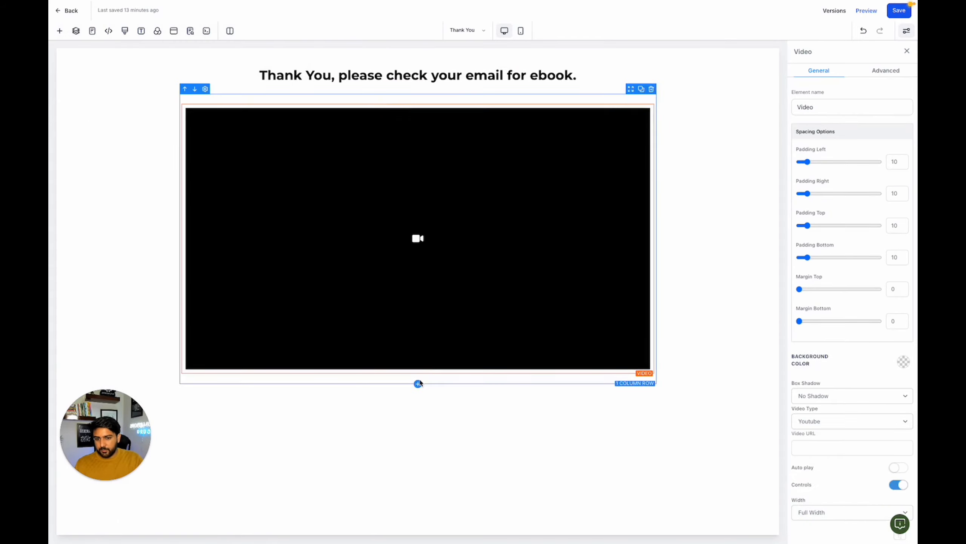
- Add a Headline element directly below the video in the same column
{"action": "left_click", "coordinate": [418, 384]}
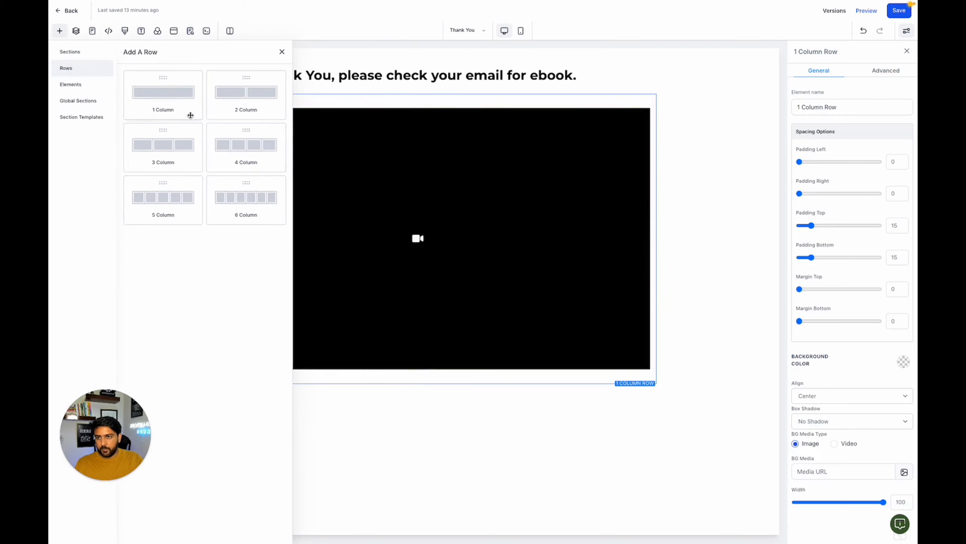
{"action": "left_click", "coordinate": [418, 373]}
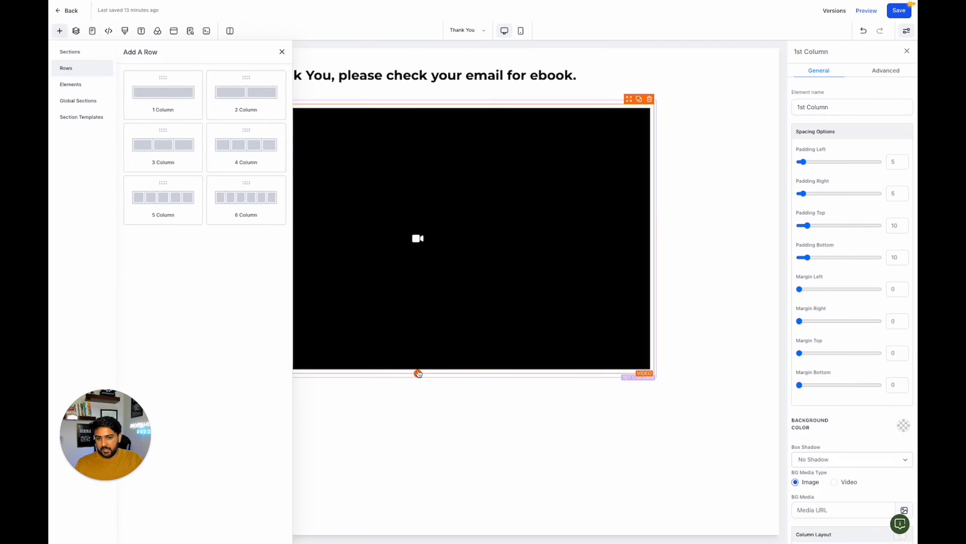
{"action": "left_click", "coordinate": [156, 127]}
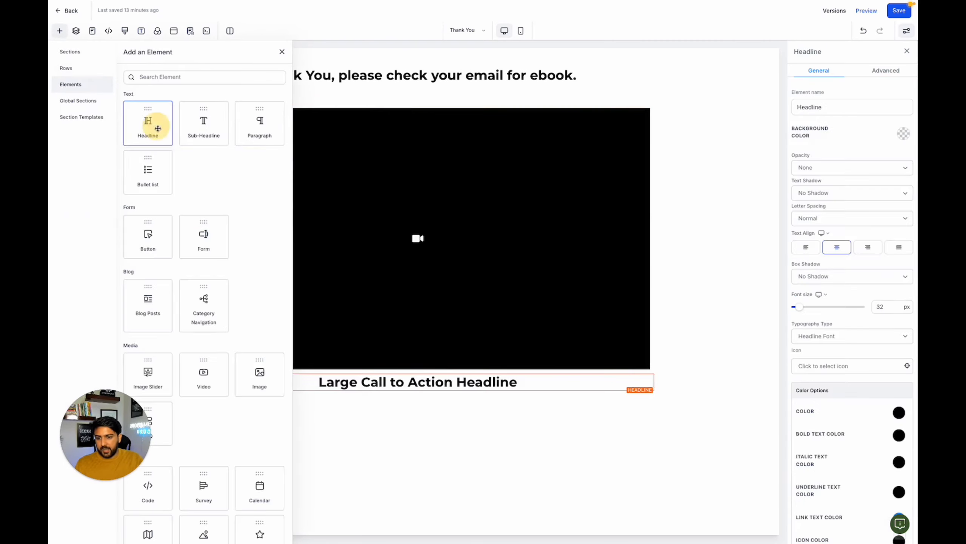
- Replace the placeholder text under the video with "Watch this bonus video to see how to create a online business"
{"action": "left_click", "coordinate": [375, 384]}
{"action": "double_click", "coordinate": [374, 384]}
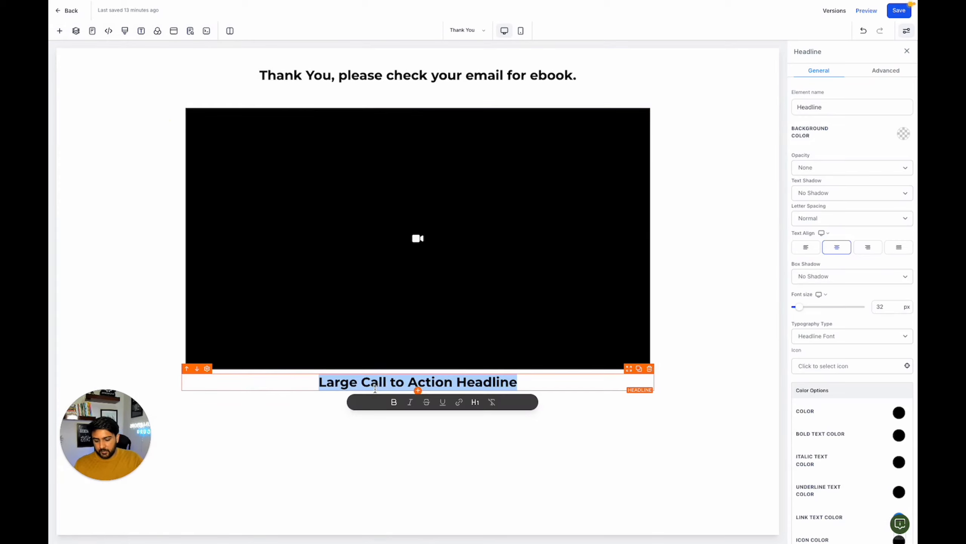
{"action": "type", "text": "Watcht thi"}
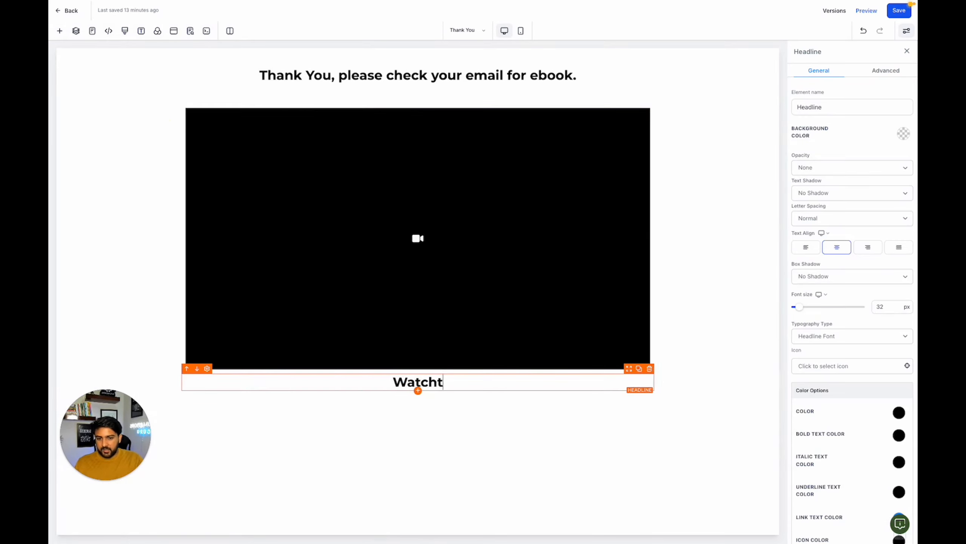
{"action": "key", "text": "BackSpace"}
{"action": "key", "text": "BackSpace"}
{"action": "key", "text": "BackSpace"}
{"action": "key", "text": "BackSpace"}
{"action": "key", "text": "BackSpace"}
{"action": "type", "text": "thi"}
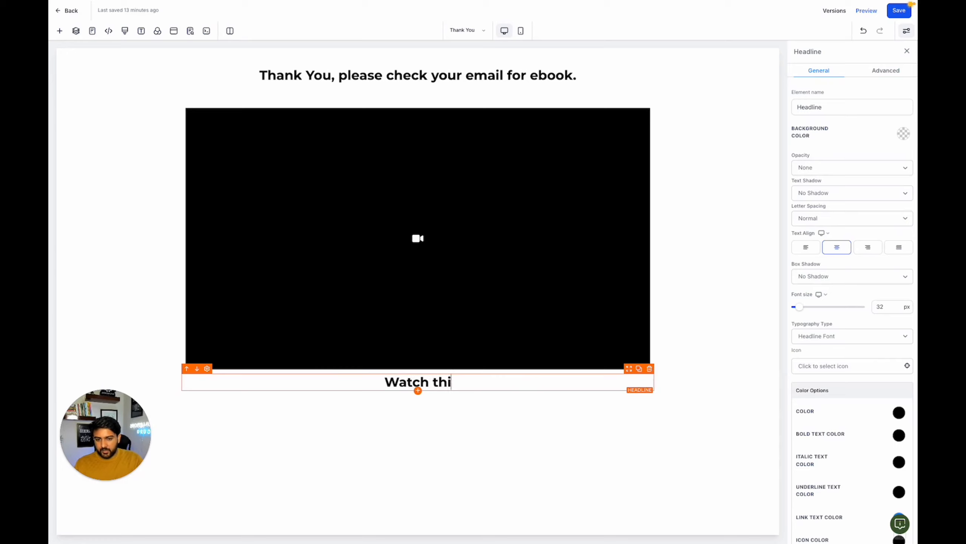
{"action": "type", "text": "s bonus"}
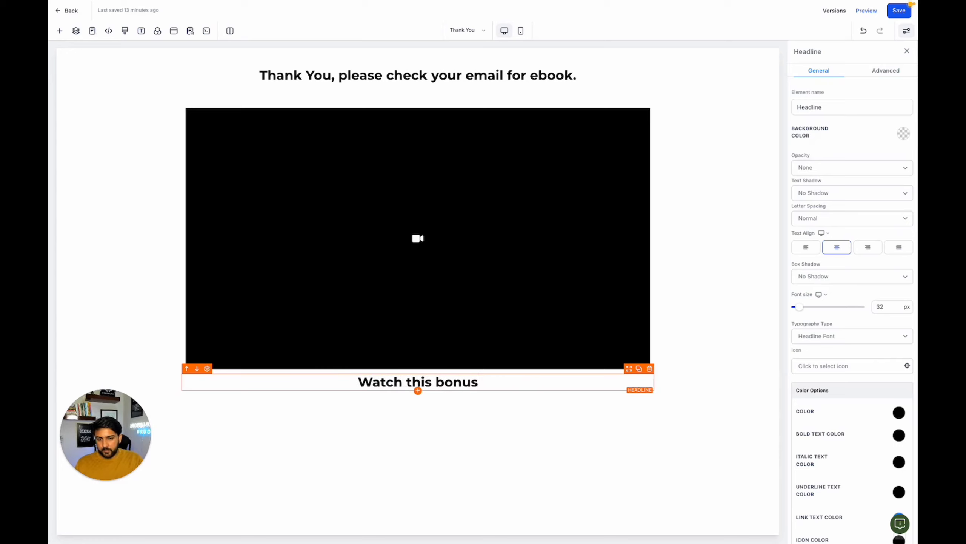
{"action": "type", "text": " video"}
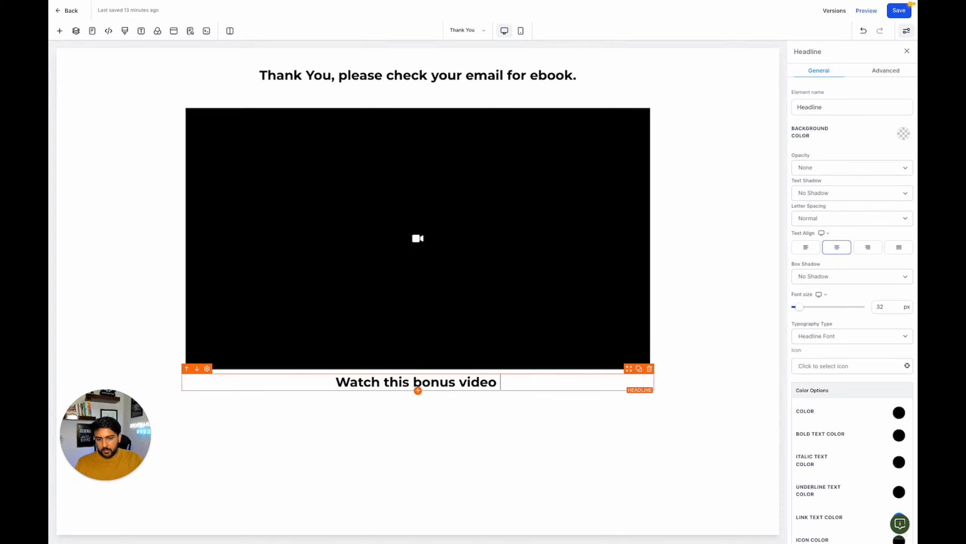
{"action": "type", "text": " to see how t"}
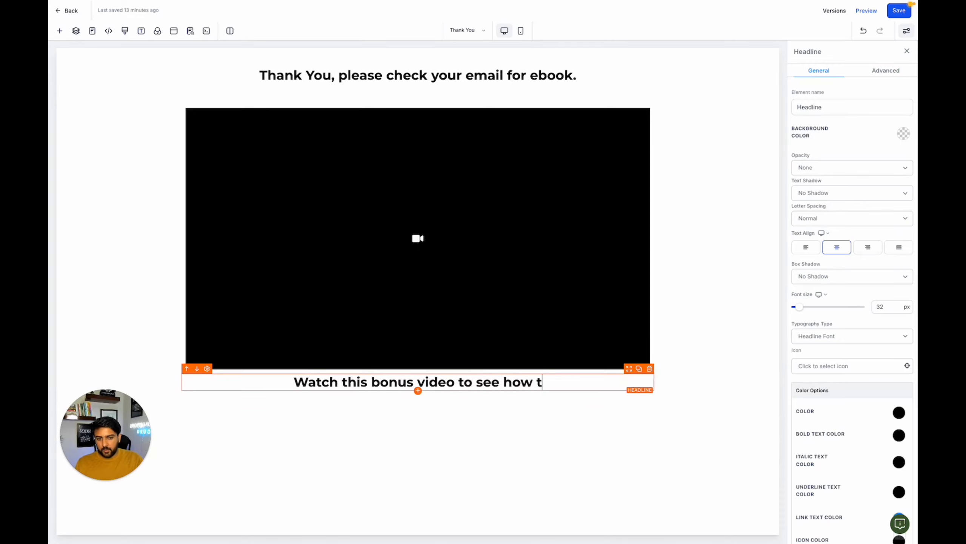
{"action": "type", "text": "o create"}
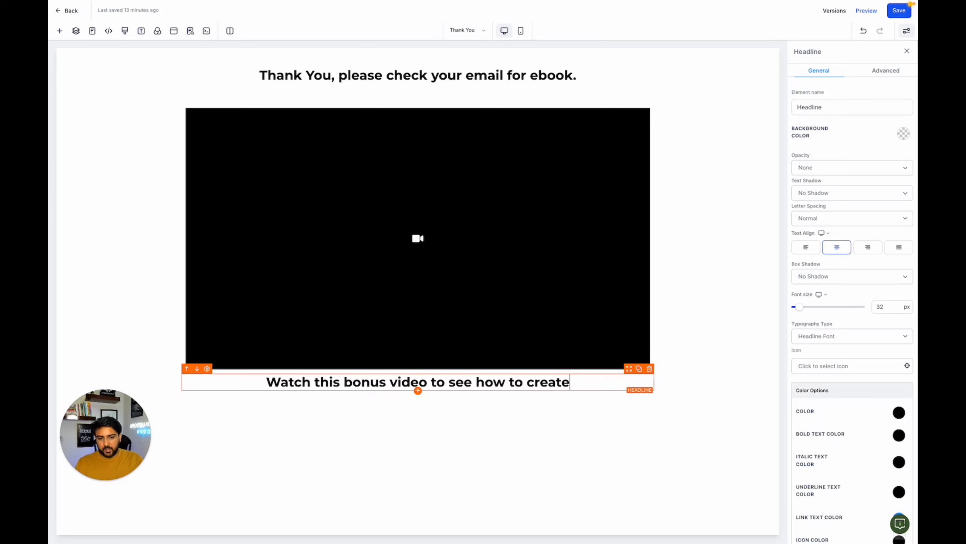
{"action": "type", "text": " a o"}
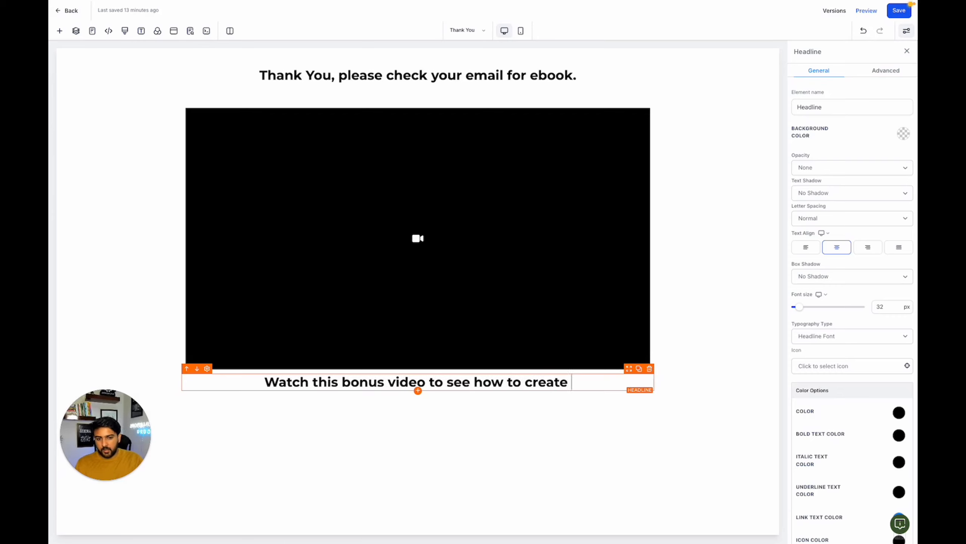
{"action": "type", "text": "n"}
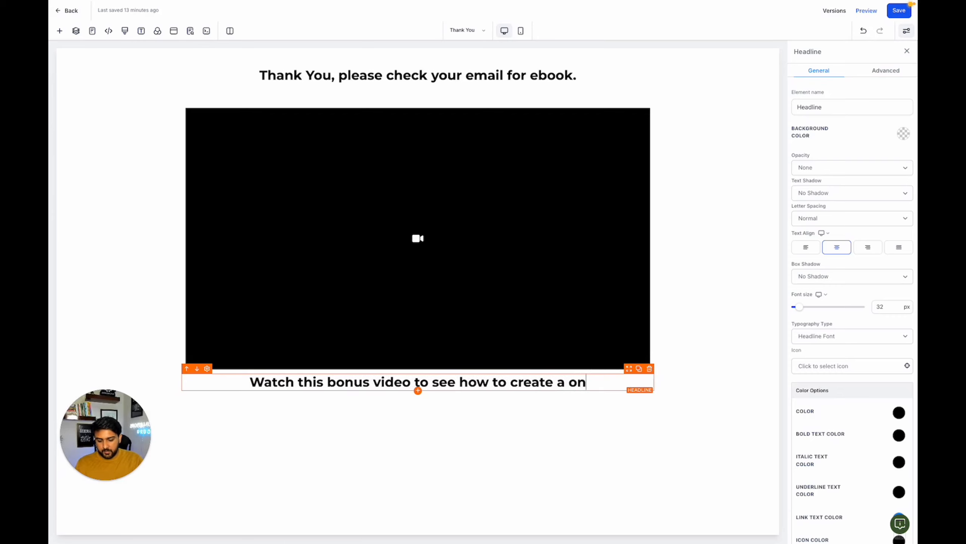
{"action": "type", "text": "line business"}
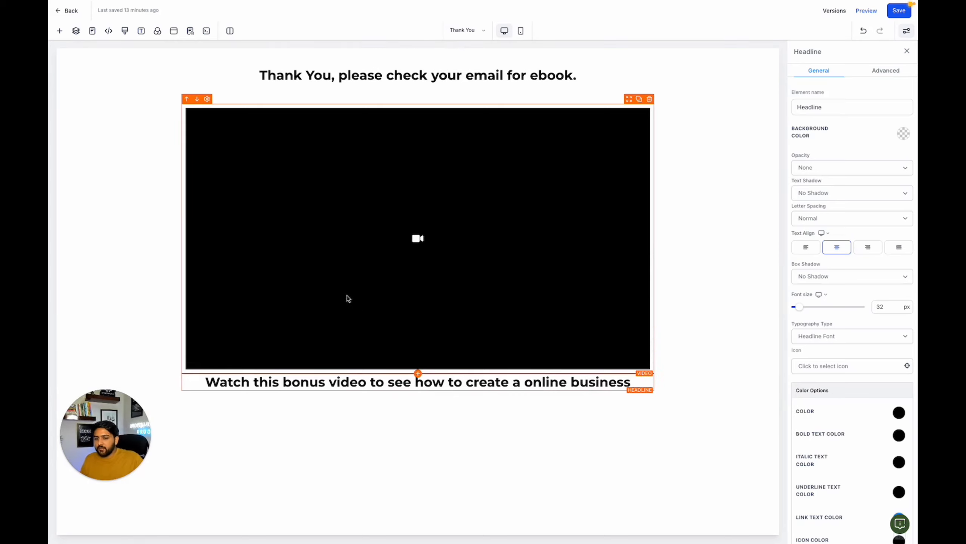
- Save the Thank You page and exit the page builder
{"action": "left_click", "coordinate": [904, 11]}
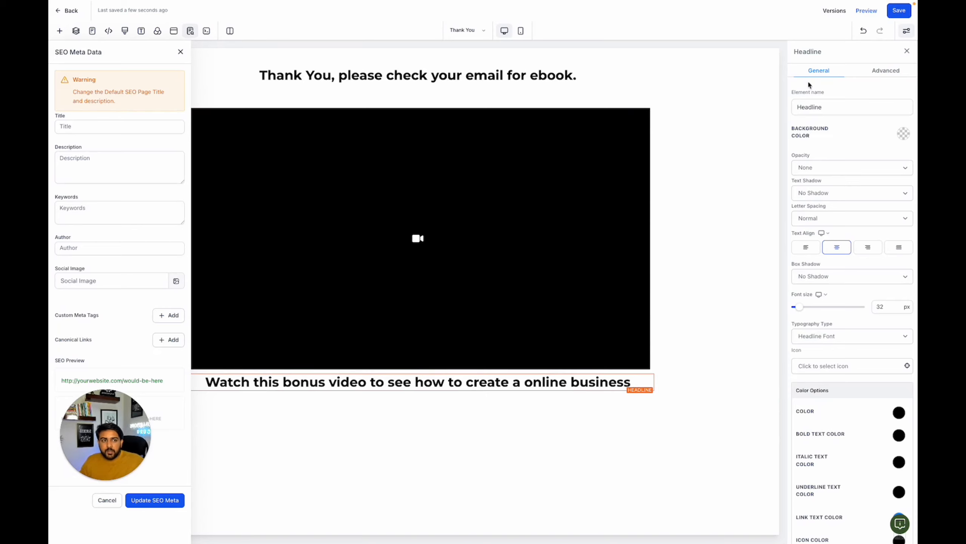
{"action": "left_click", "coordinate": [72, 13]}
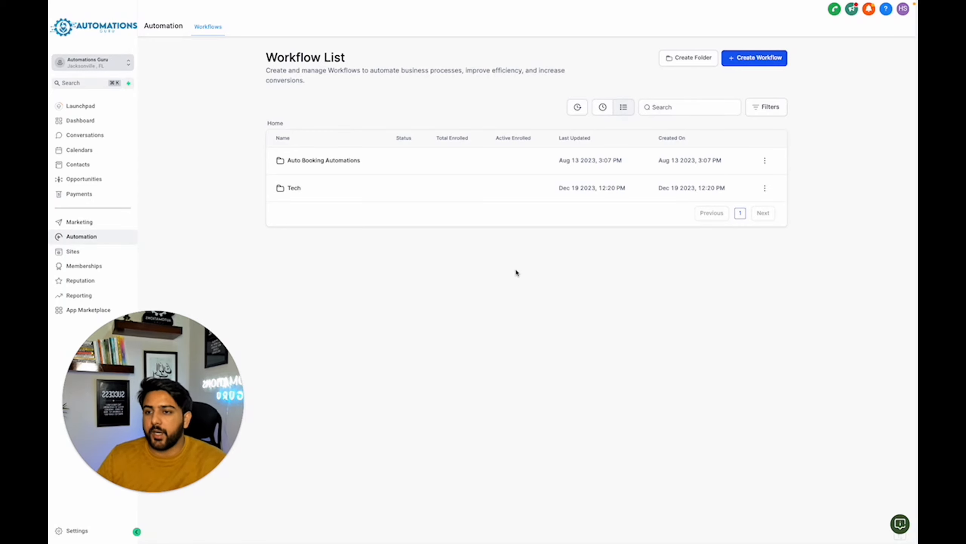
- Create a new automation workflow using the start-from-scratch option
{"action": "left_click", "coordinate": [84, 239]}
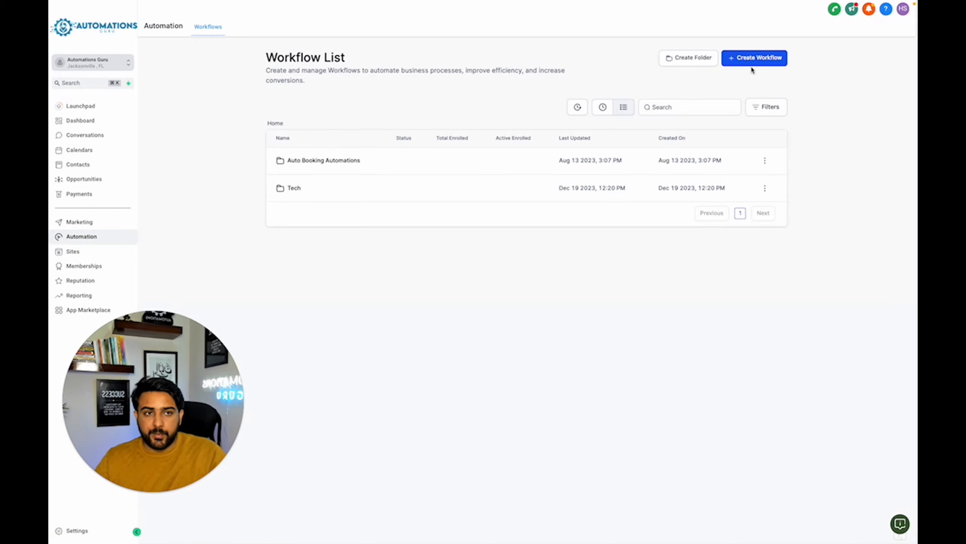
{"action": "left_click", "coordinate": [774, 63]}
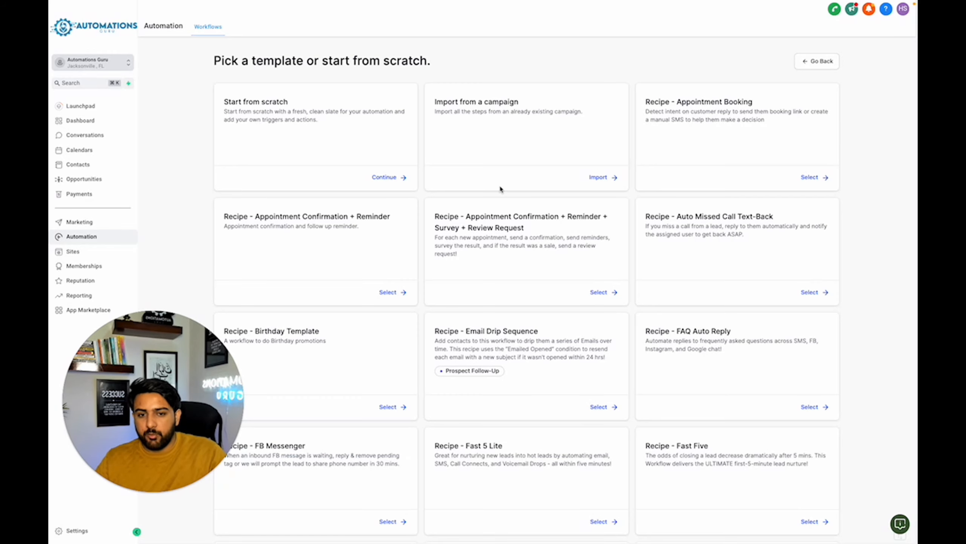
{"action": "scroll", "coordinate": [506, 235], "scroll_direction": "down", "scroll_amount": 6}
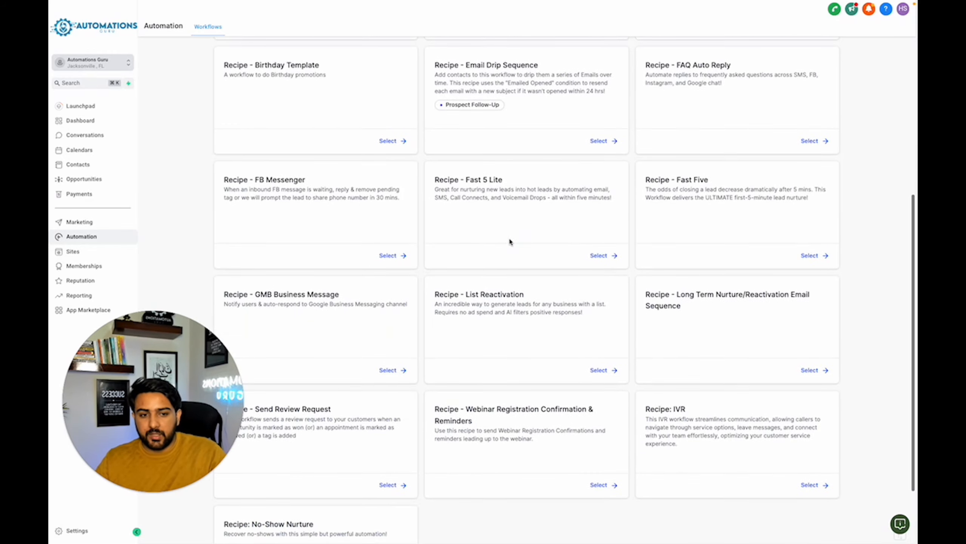
{"action": "scroll", "coordinate": [479, 252], "scroll_direction": "up", "scroll_amount": 7}
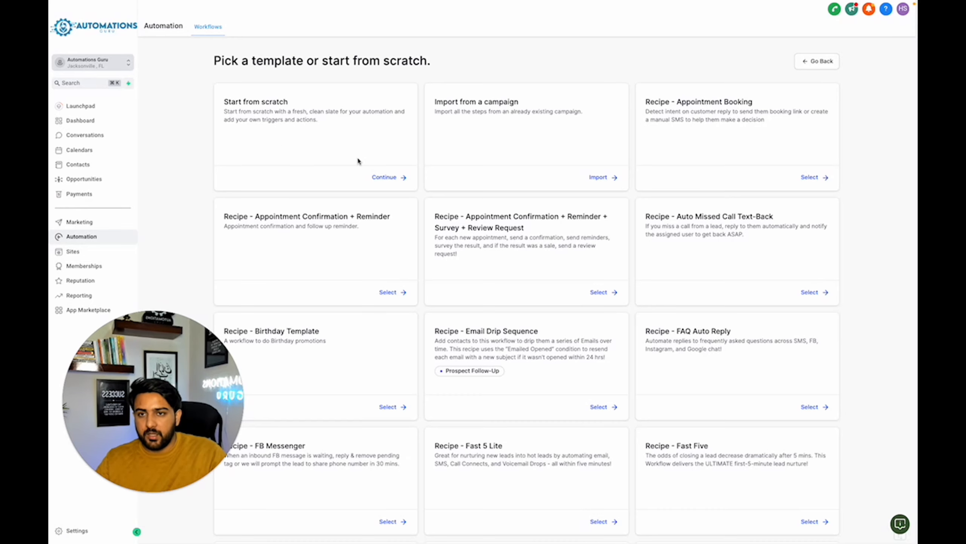
{"action": "left_click", "coordinate": [385, 178]}
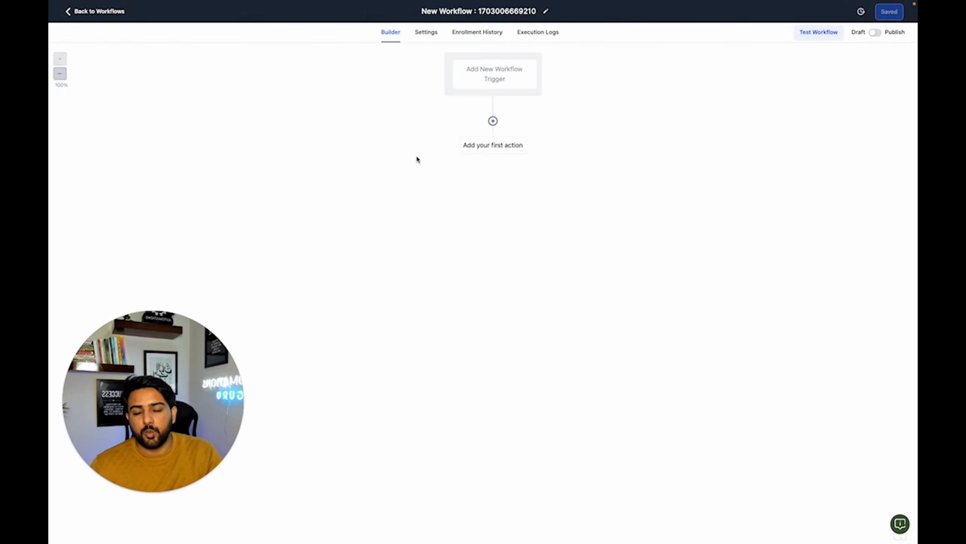
- Rename the workflow "1. Lead Magnet Form Submission"
{"action": "left_click", "coordinate": [484, 14]}
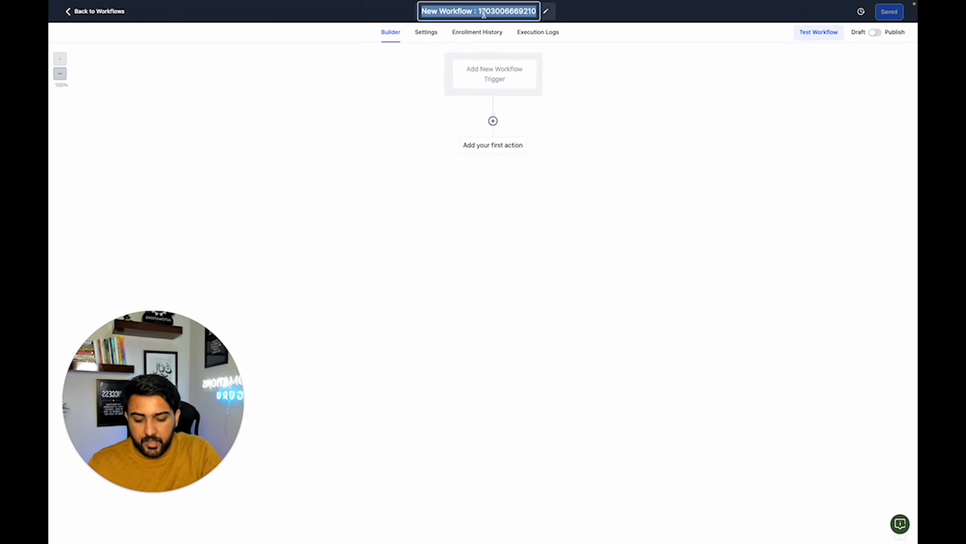
{"action": "type", "text": "1."}
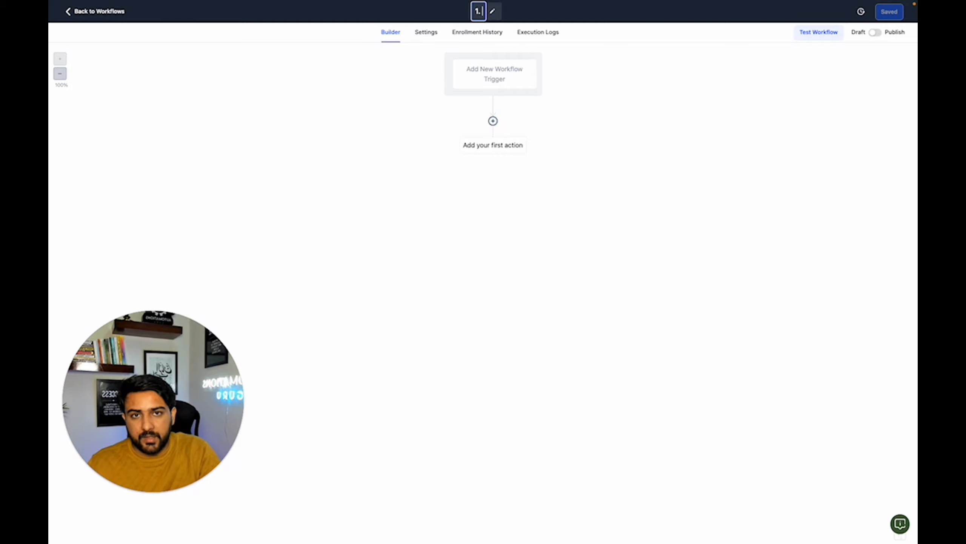
{"action": "type", "text": " Lead M"}
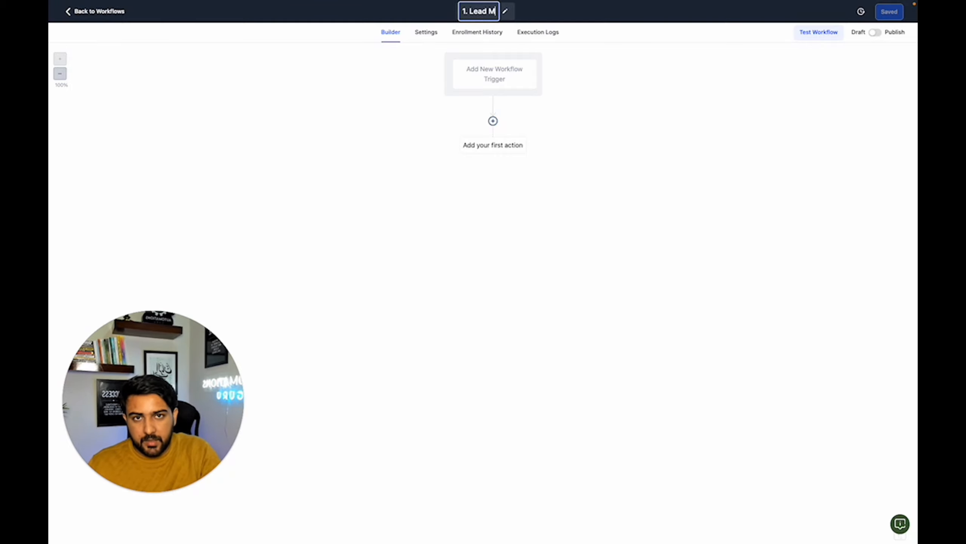
{"action": "type", "text": "agnet "}
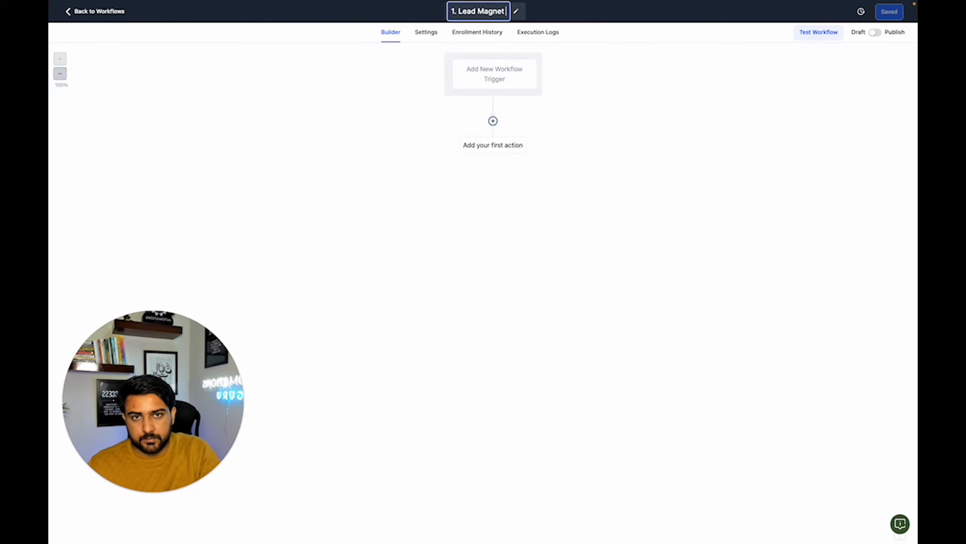
{"action": "type", "text": "Form Subm"}
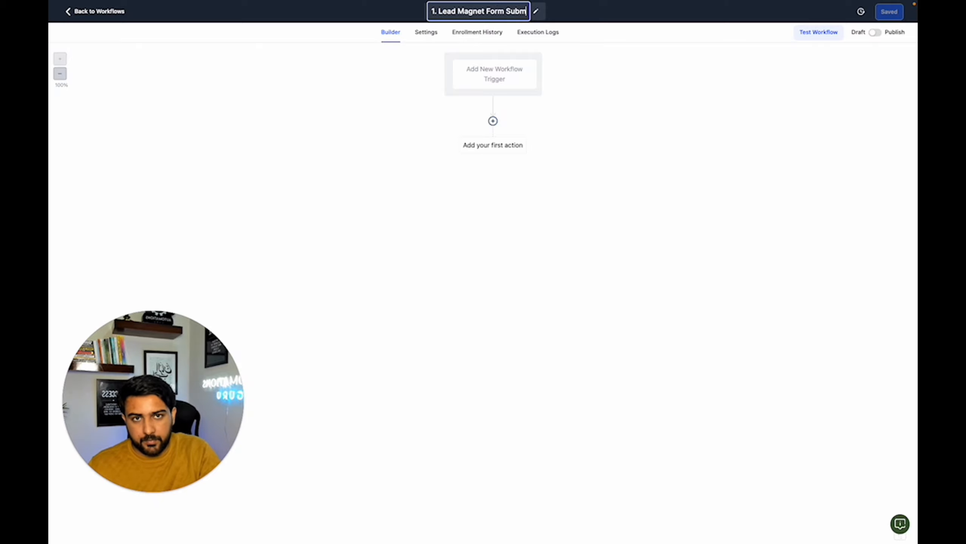
{"action": "type", "text": "ission"}
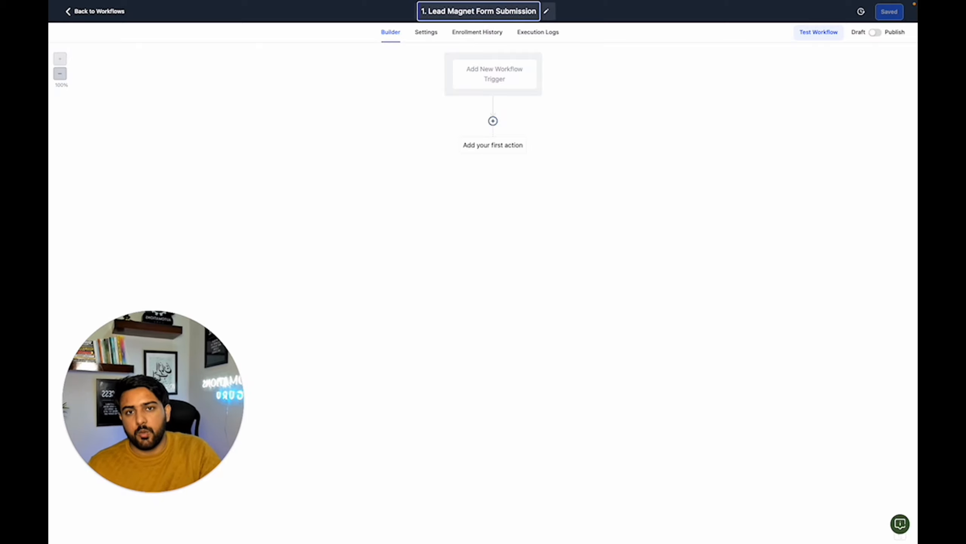
- Search the workflow triggers for "for" and choose Form Submitted as the new trigger
{"action": "left_click", "coordinate": [491, 90]}
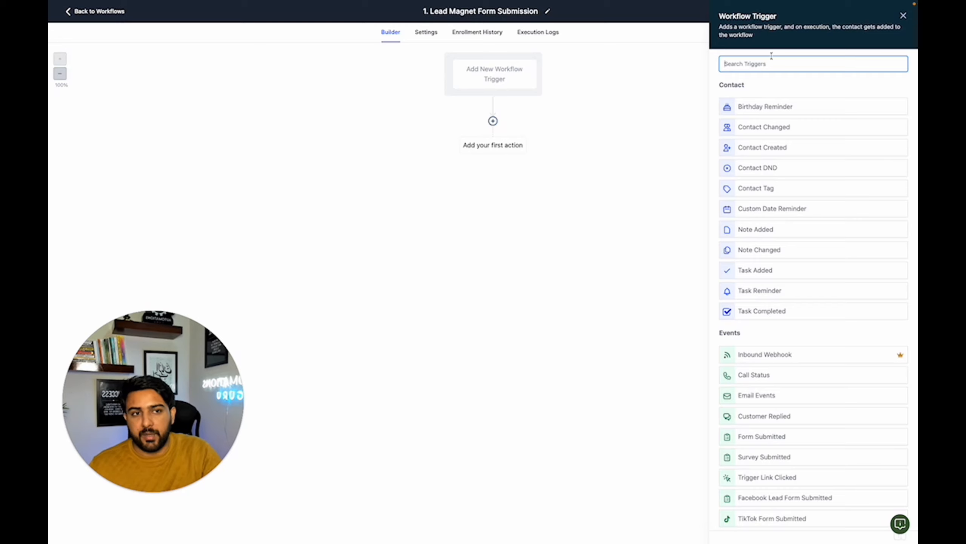
{"action": "left_click", "coordinate": [904, 15]}
{"action": "left_click", "coordinate": [520, 76]}
{"action": "type", "text": "form"}
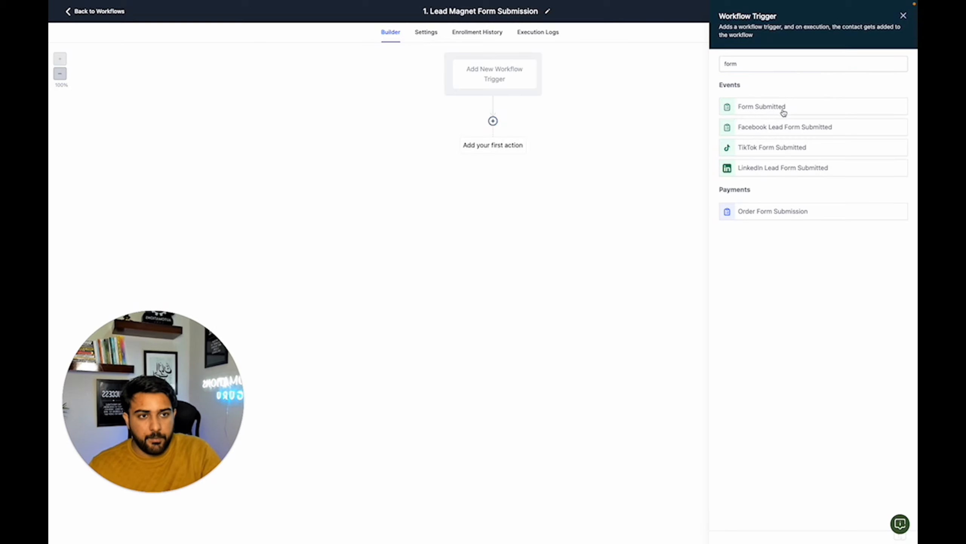
{"action": "left_click", "coordinate": [781, 108]}
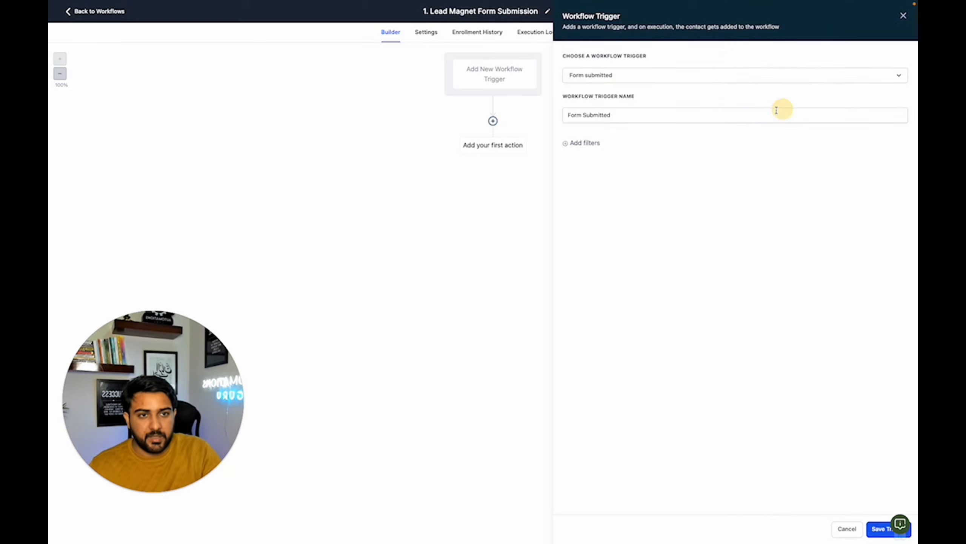
- Filter the Form Submitted trigger so that "Form is" Lead Magnet Form, and save the trigger
{"action": "left_click", "coordinate": [594, 146]}
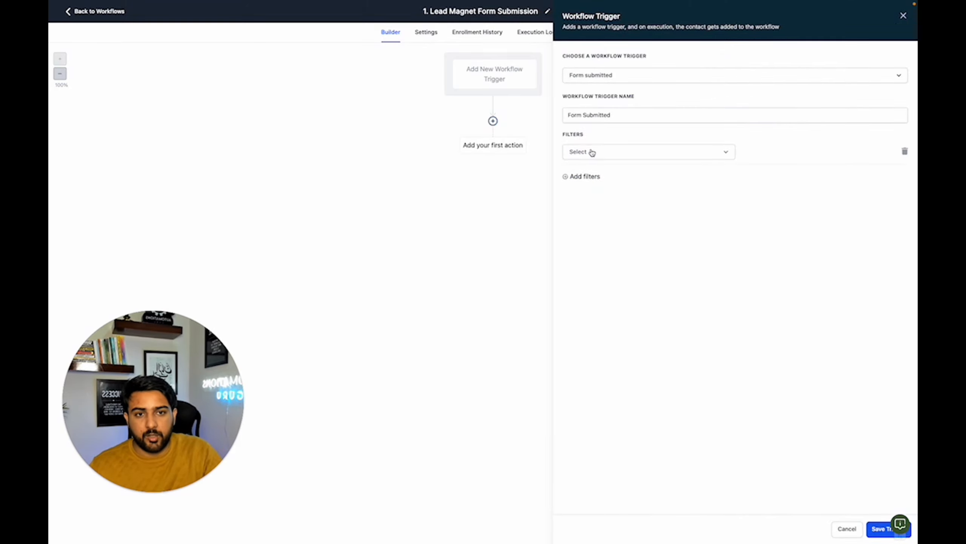
{"action": "left_click", "coordinate": [588, 153]}
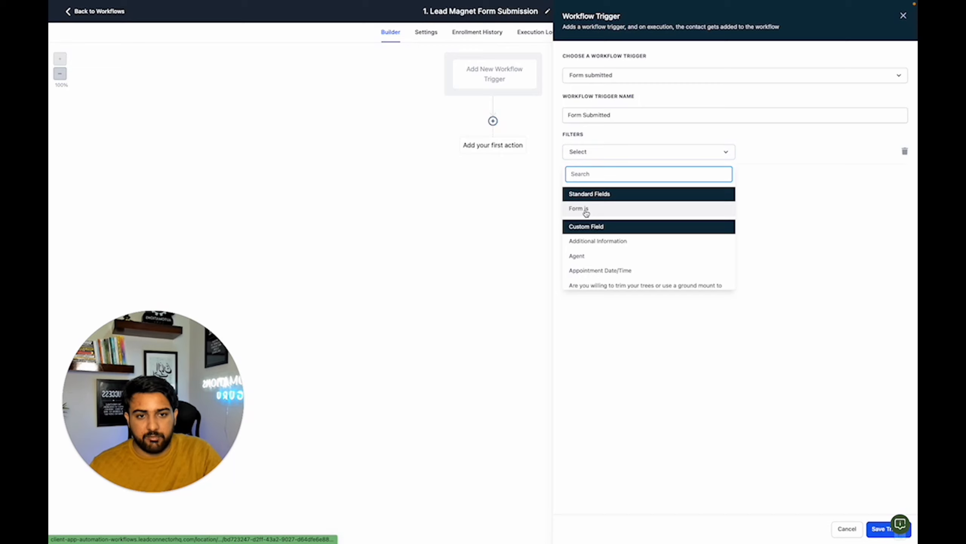
{"action": "left_click", "coordinate": [680, 210]}
{"action": "left_click", "coordinate": [766, 154]}
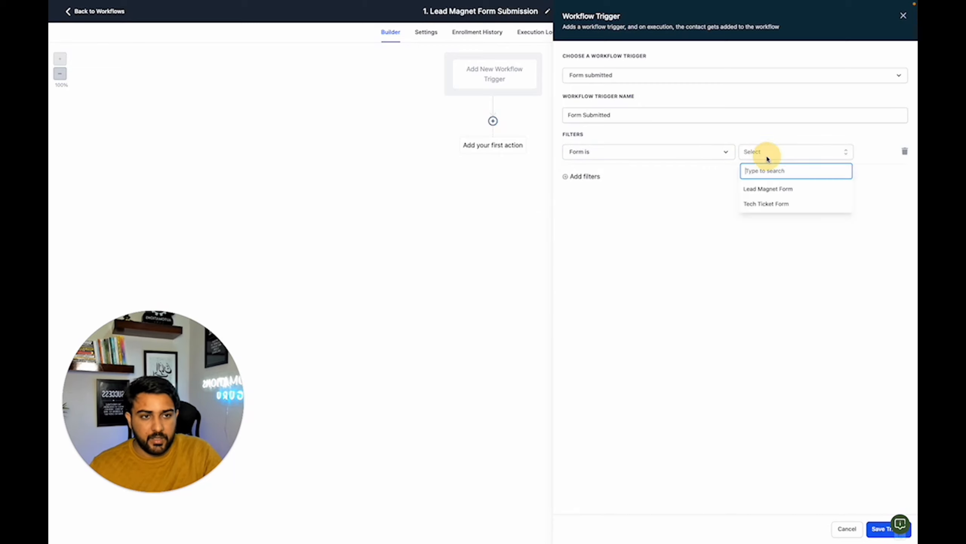
{"action": "left_click", "coordinate": [766, 190]}
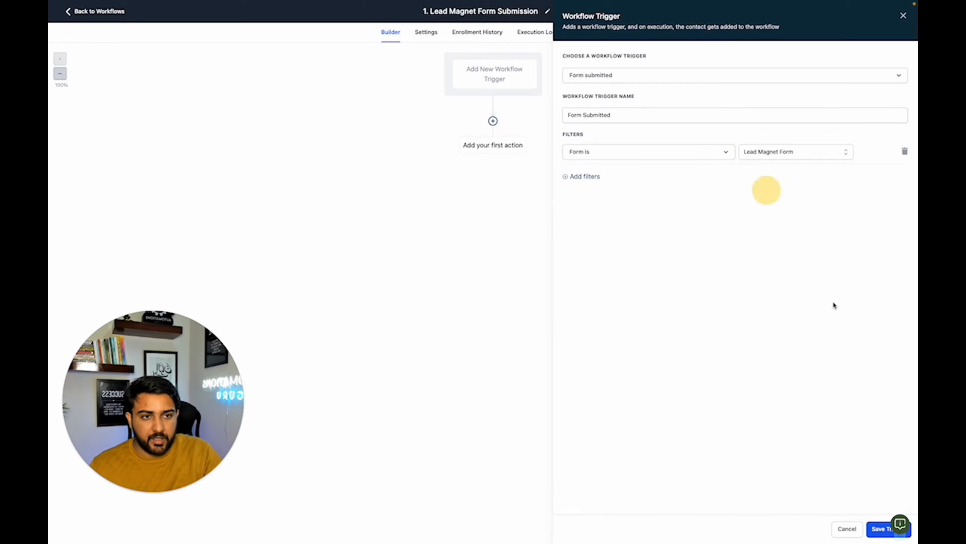
{"action": "left_click", "coordinate": [874, 529]}
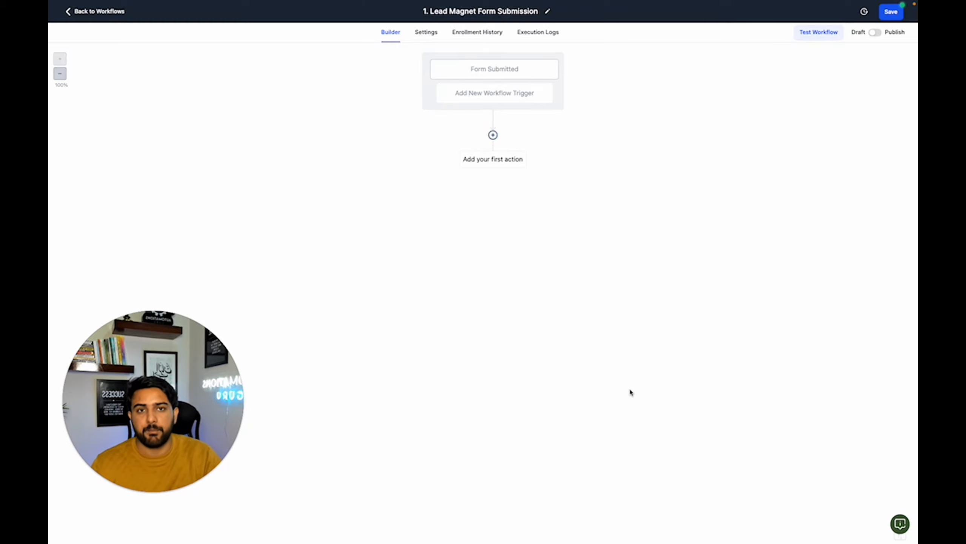
- Add an Internal Notification action as the workflow's first action and set its type to Notification
{"action": "left_click", "coordinate": [494, 136]}
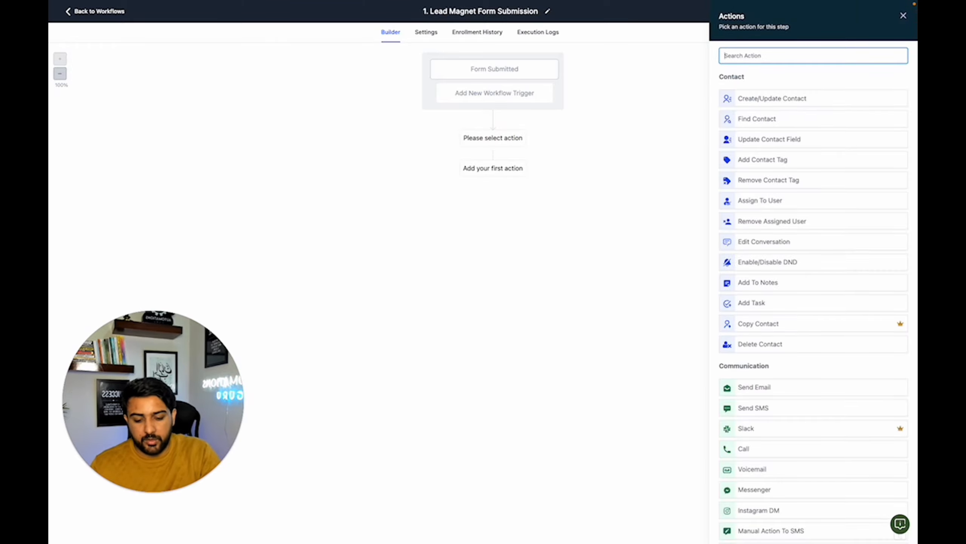
{"action": "type", "text": "in"}
{"action": "left_click", "coordinate": [761, 154]}
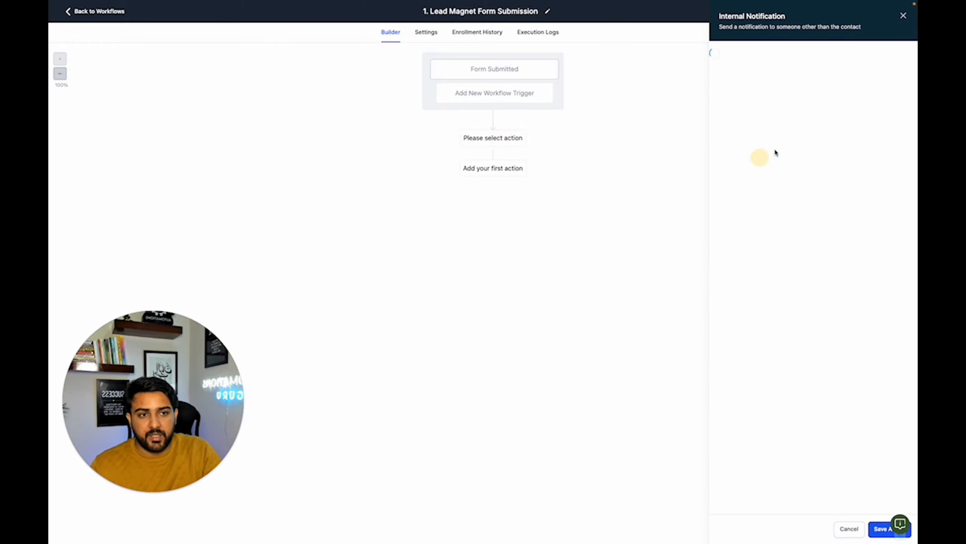
{"action": "left_click", "coordinate": [752, 111]}
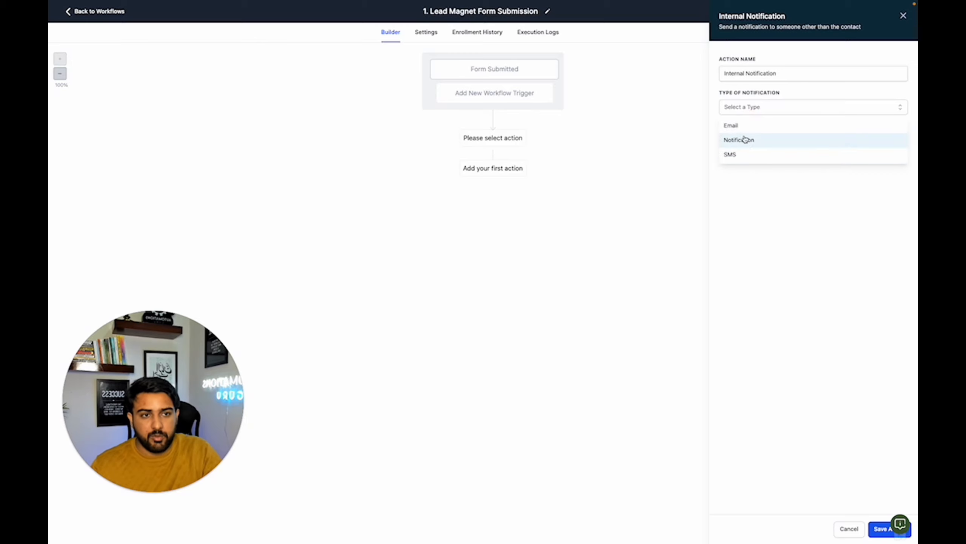
{"action": "left_click", "coordinate": [745, 140]}
- Write the notification message "{{contact.name}} submit the form for lead magnet.", inserting the contact name as a custom value
{"action": "left_click", "coordinate": [759, 142]}
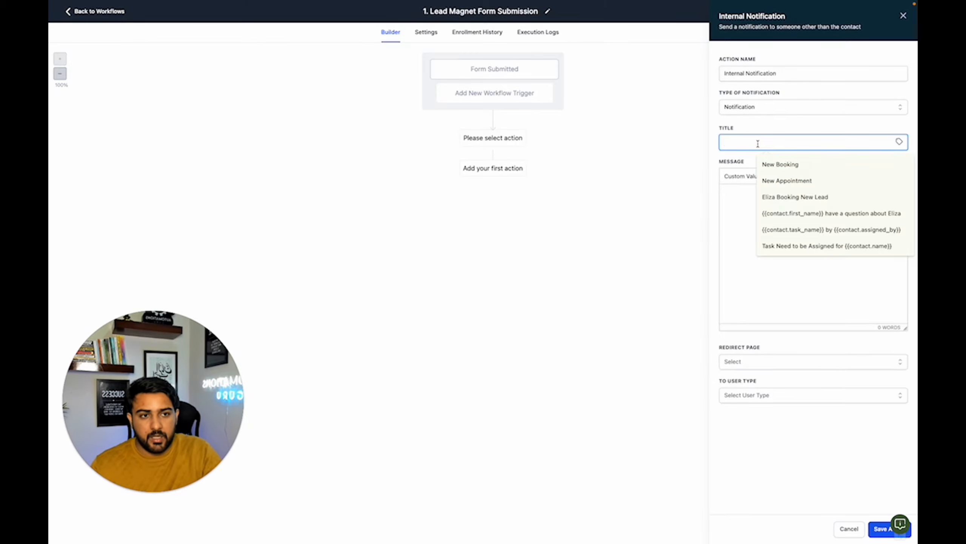
{"action": "left_click", "coordinate": [739, 215]}
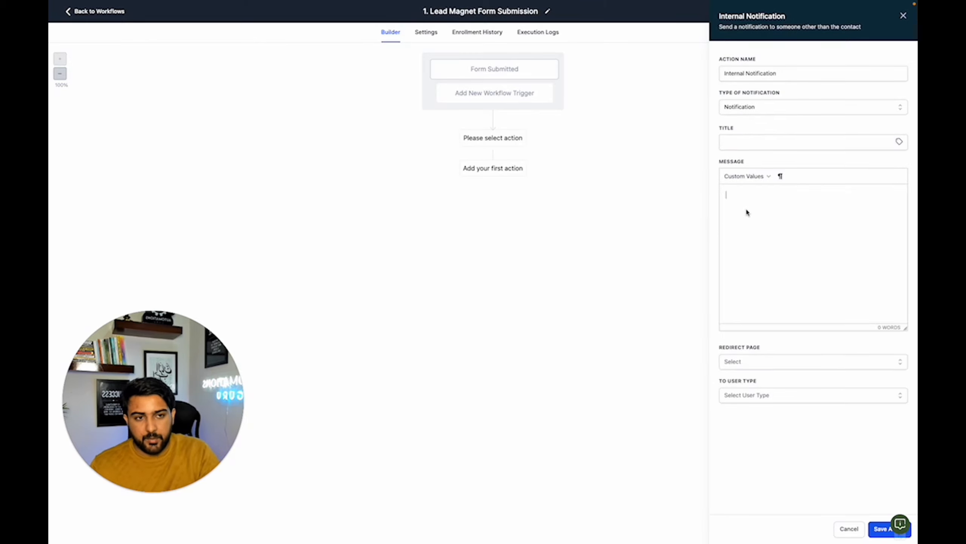
{"action": "left_click", "coordinate": [745, 177]}
{"action": "left_click", "coordinate": [787, 193]}
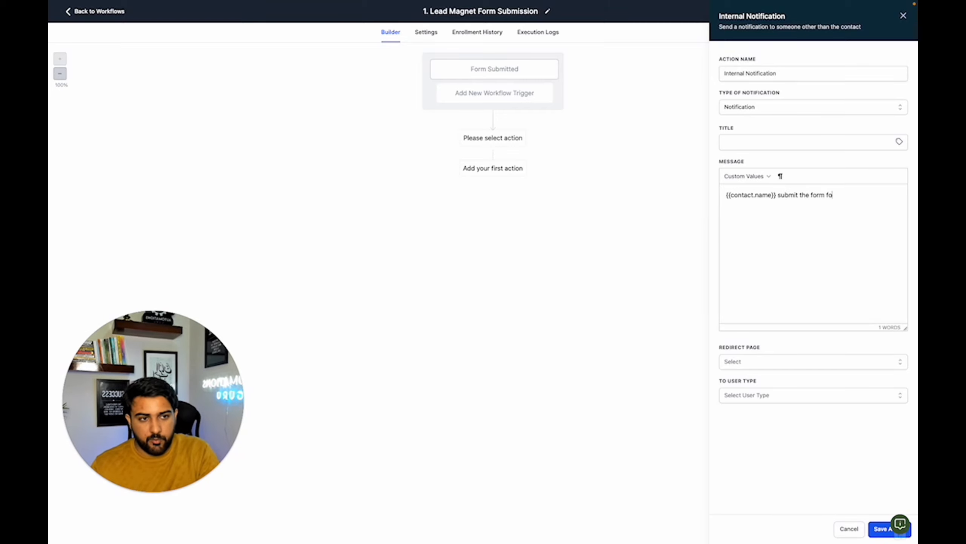
{"action": "type", "text": "submit the form for lead magenet."}
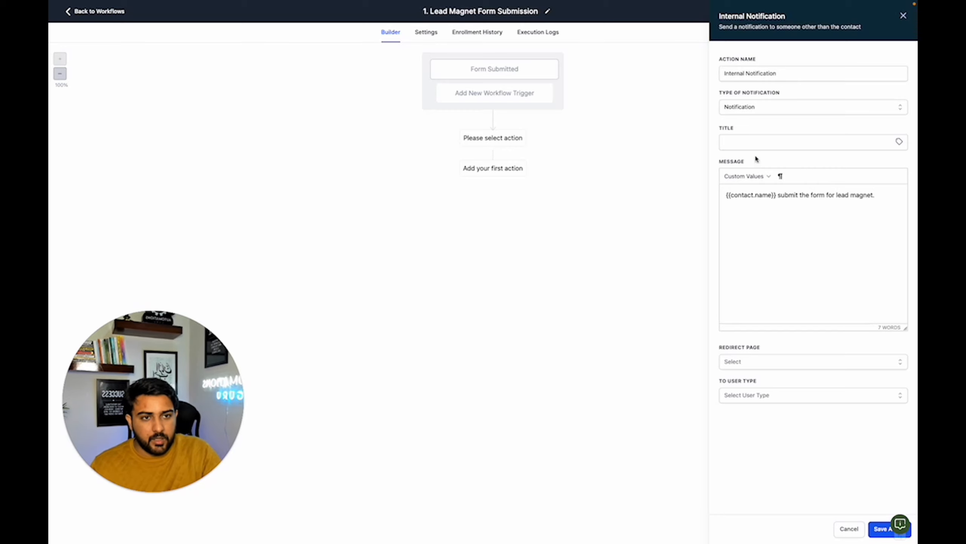
- Title the internal notification "New Lead Magnet Submission"
{"action": "left_click", "coordinate": [759, 143]}
{"action": "type", "text": "New Lead Magney"}
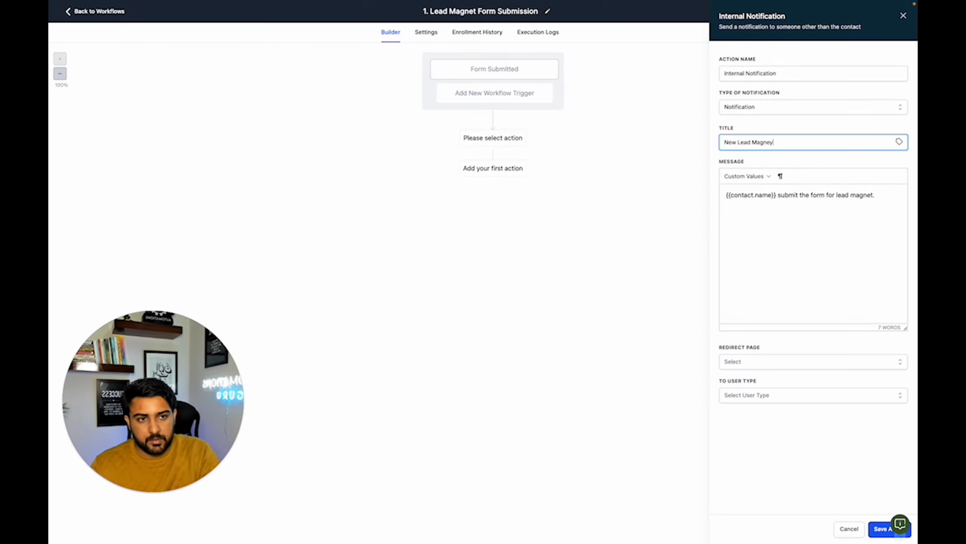
{"action": "type", "text": " Subm"}
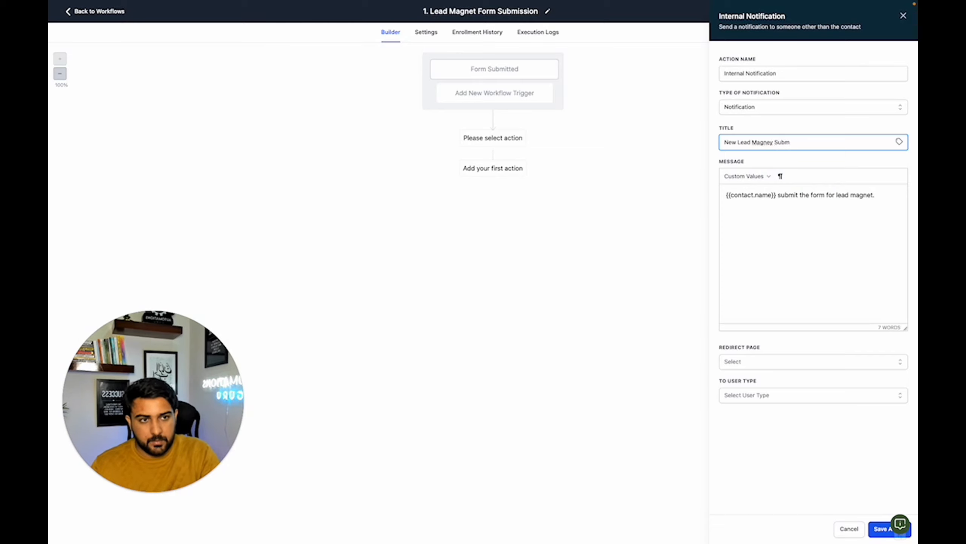
{"action": "type", "text": "ission"}
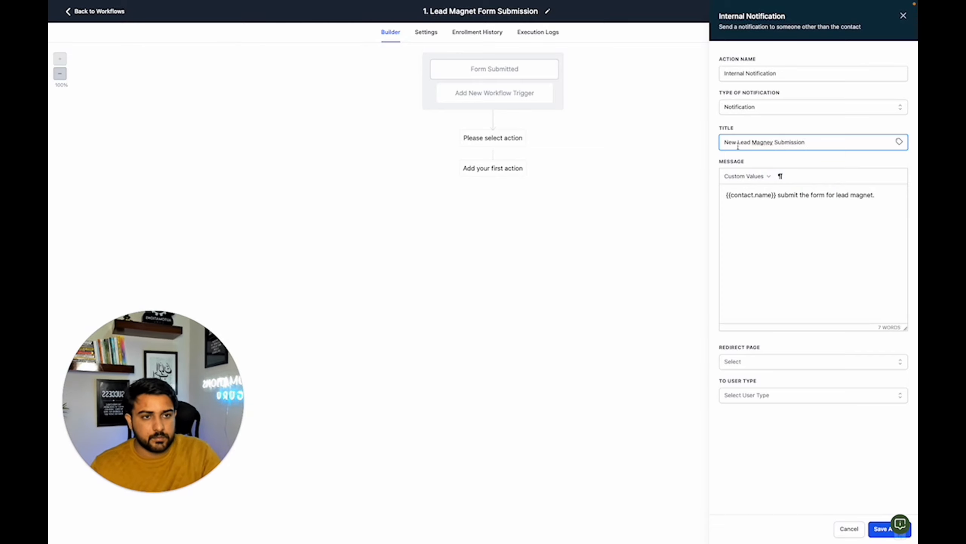
{"action": "left_click", "coordinate": [770, 144]}
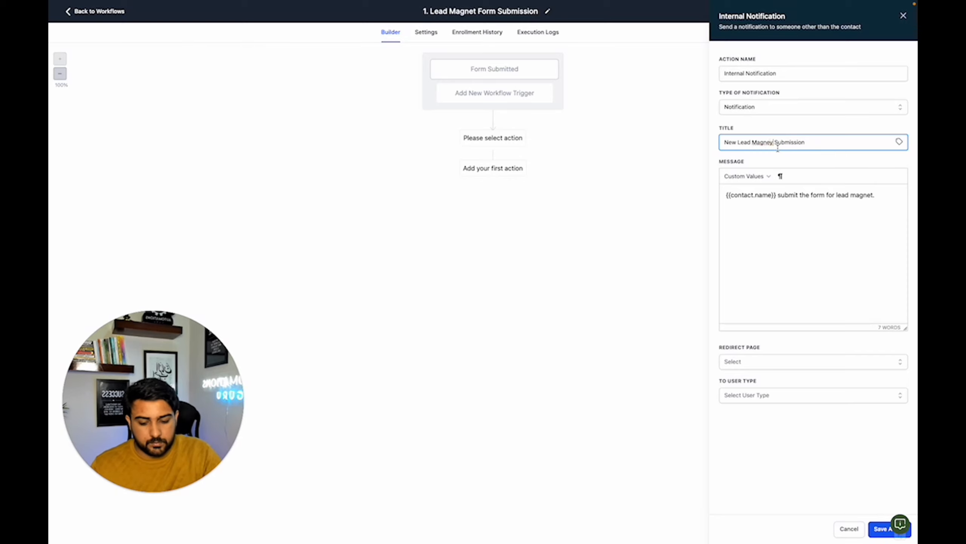
{"action": "key", "text": "BackSpace"}
{"action": "type", "text": "t"}
{"action": "left_click", "coordinate": [757, 233]}
- Set the notification's redirect page to Contact and its recipient user type to All User, and save the action
{"action": "left_click", "coordinate": [761, 363]}
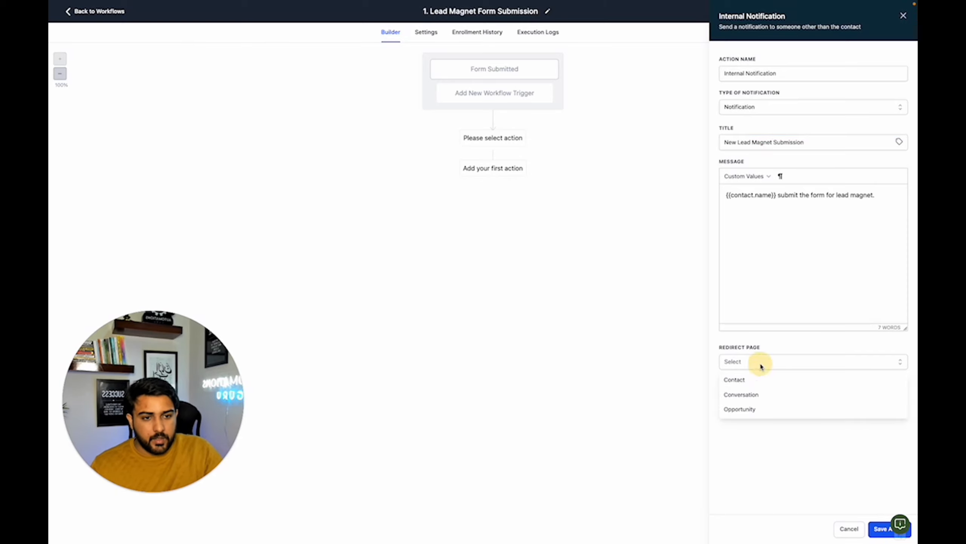
{"action": "left_click", "coordinate": [746, 380]}
{"action": "left_click", "coordinate": [752, 395]}
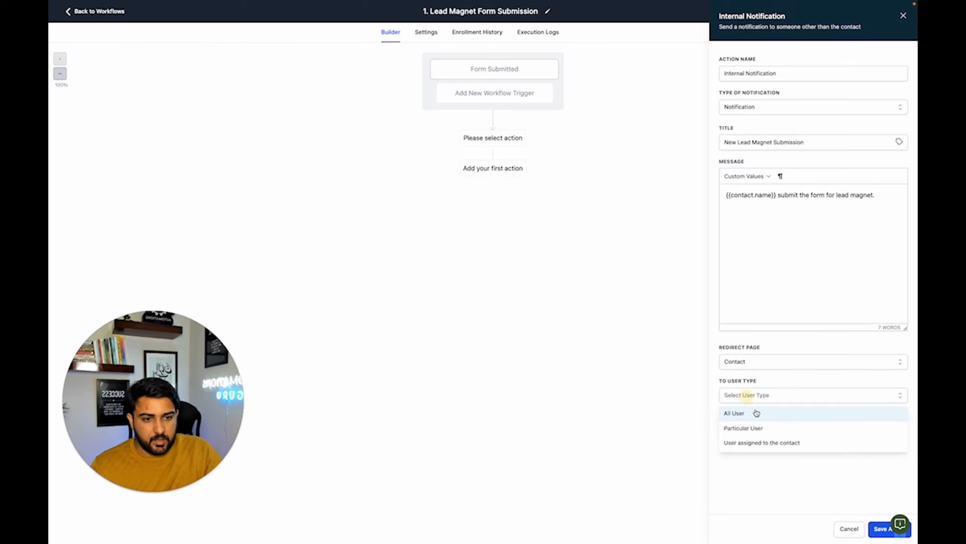
{"action": "left_click", "coordinate": [758, 421]}
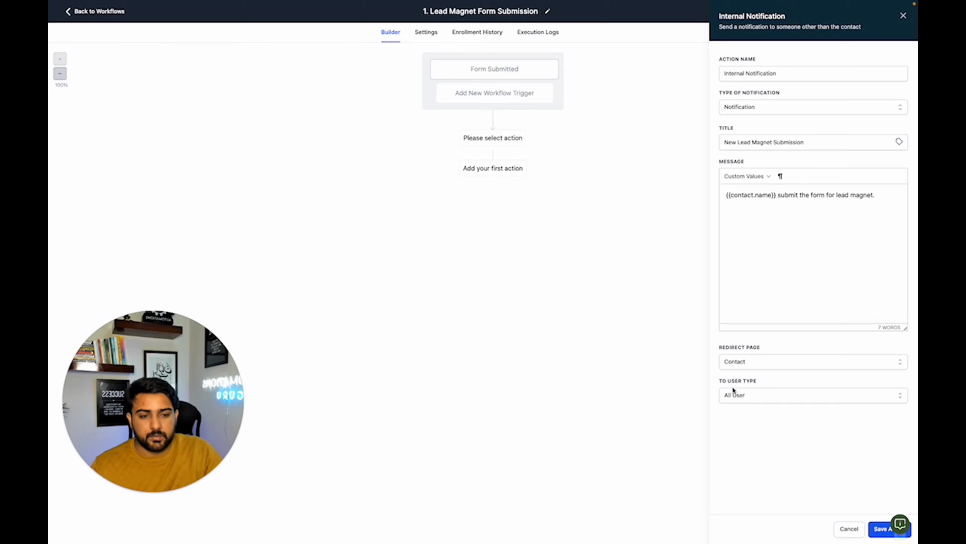
{"action": "left_click", "coordinate": [880, 530]}
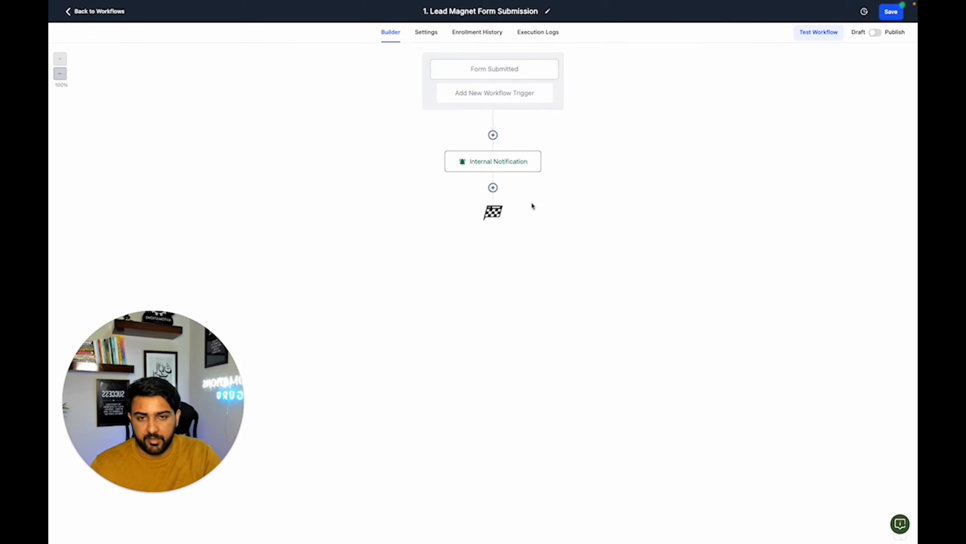
{"action": "left_click", "coordinate": [493, 187]}
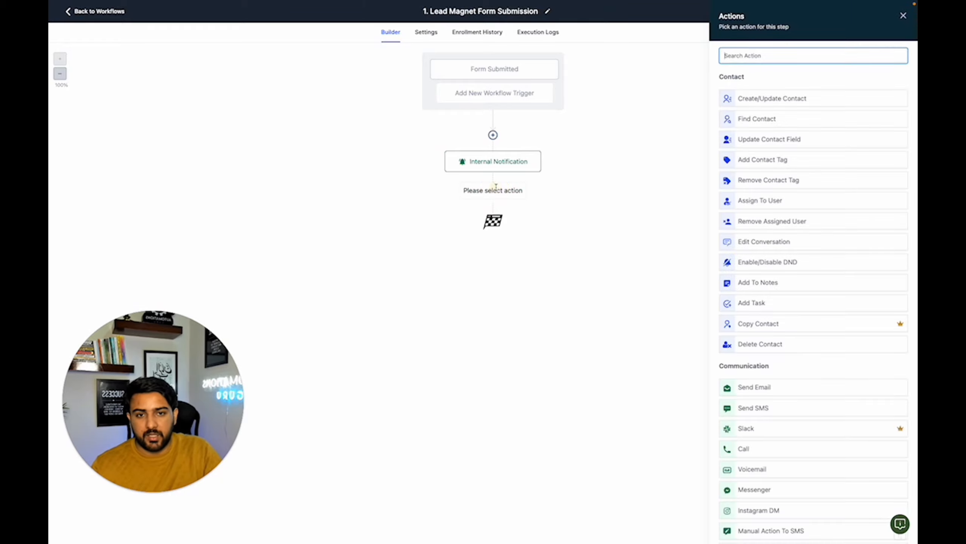
{"action": "left_click", "coordinate": [762, 389]}
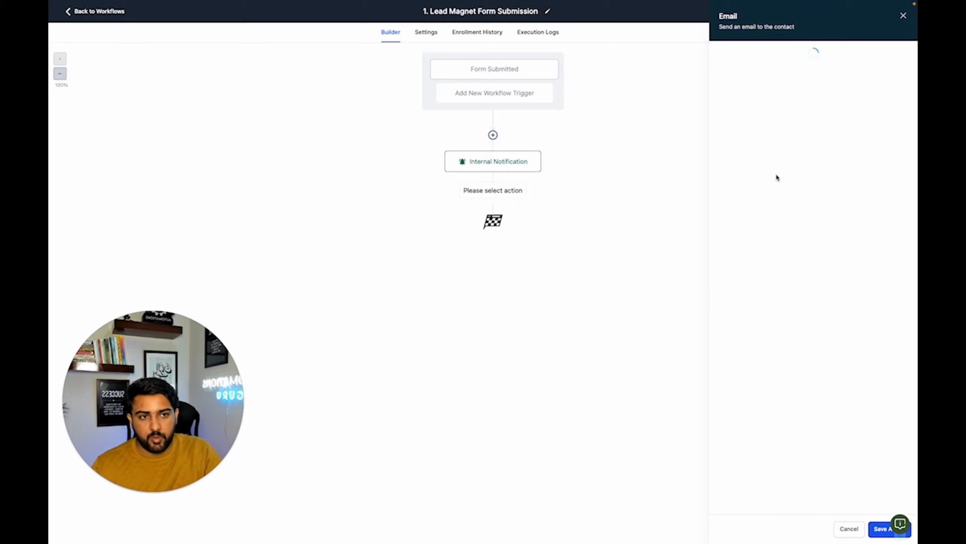
{"action": "left_click", "coordinate": [751, 123]}
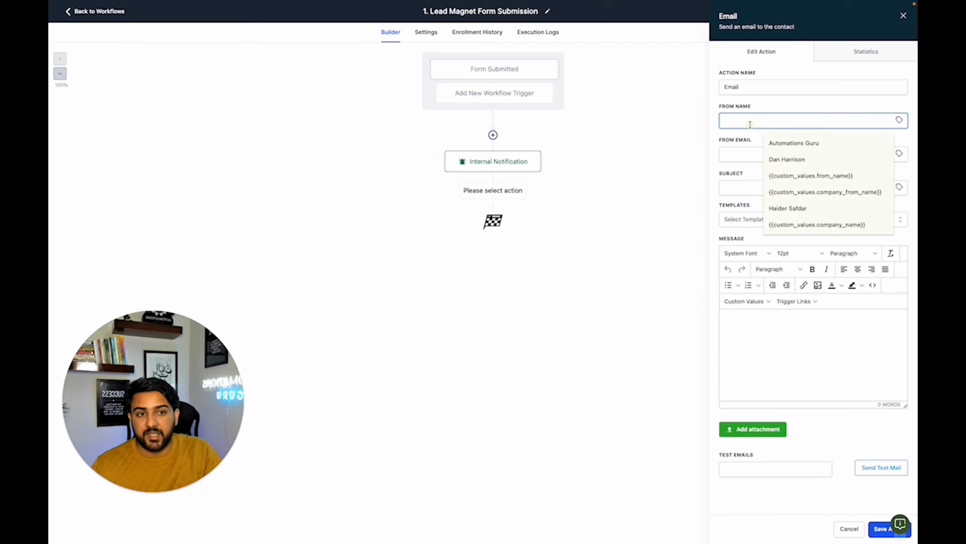
{"action": "left_click", "coordinate": [767, 109]}
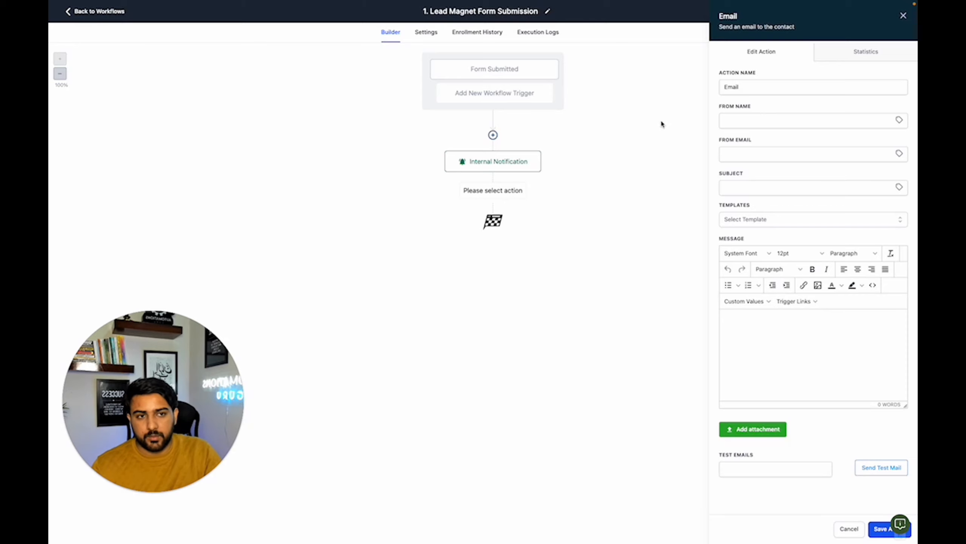
{"action": "left_click", "coordinate": [845, 528]}
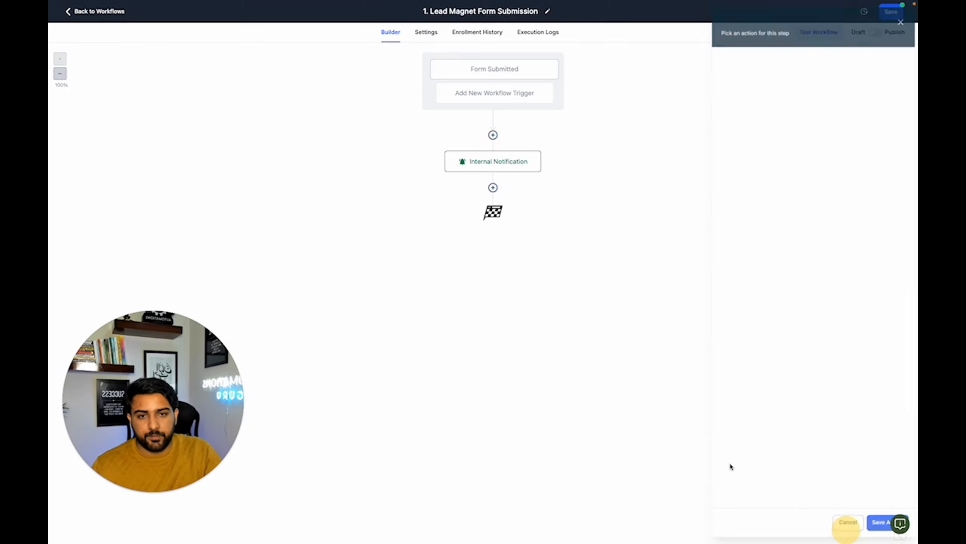
- Add a Send Email action after the Internal Notification and set its From Name to the account name custom value
{"action": "left_click", "coordinate": [493, 187]}
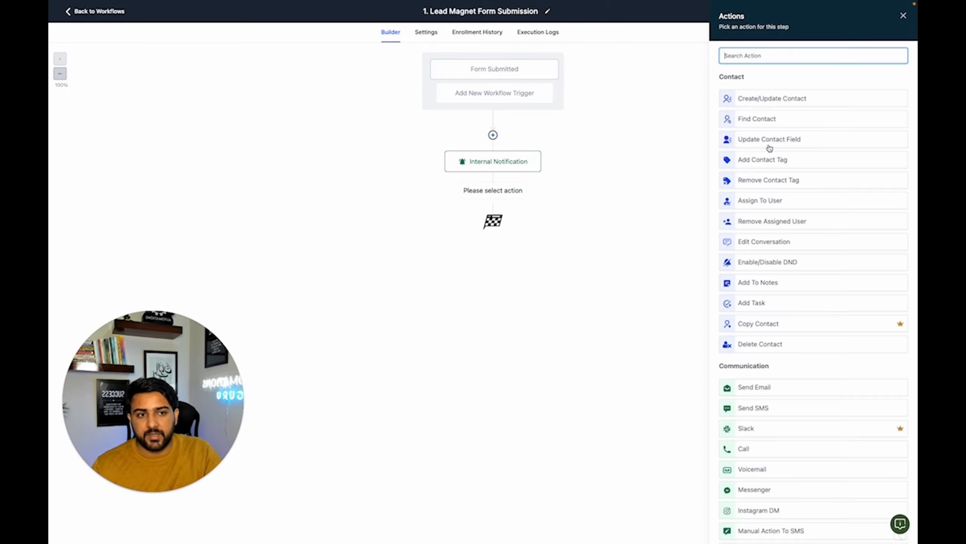
{"action": "left_click", "coordinate": [756, 388]}
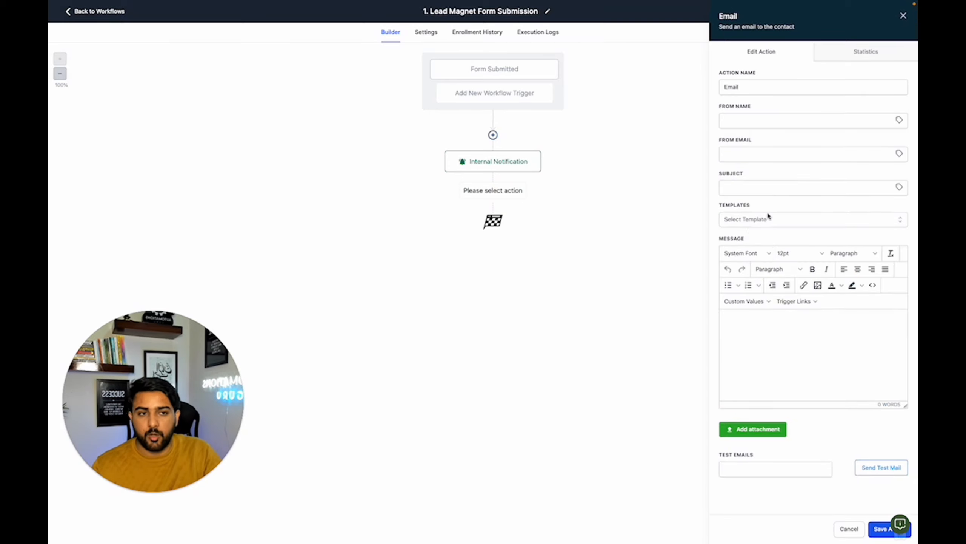
{"action": "left_click", "coordinate": [900, 121]}
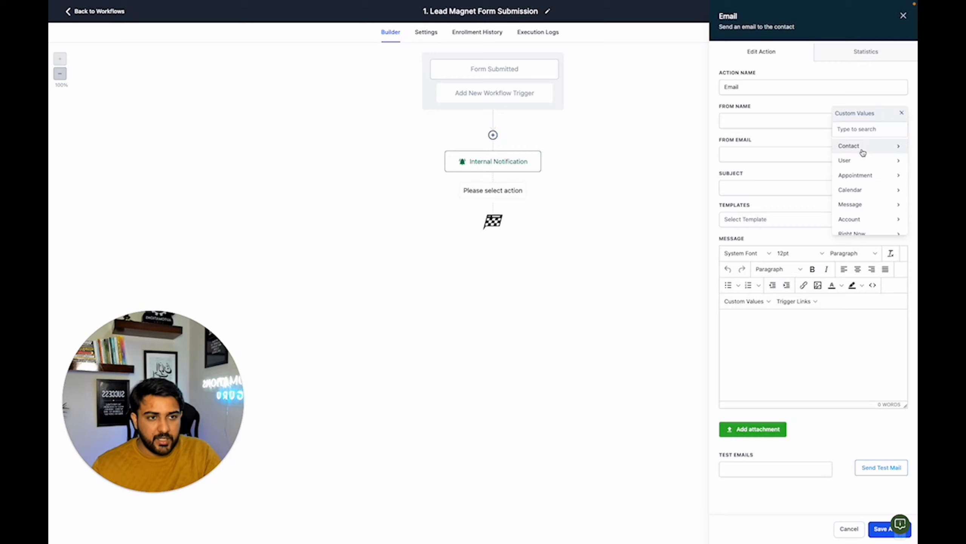
{"action": "left_click", "coordinate": [858, 219]}
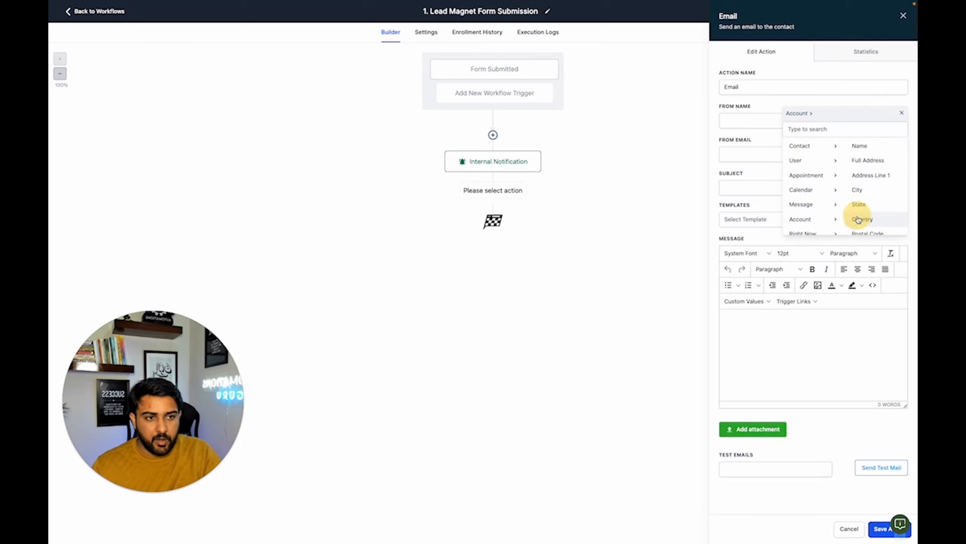
{"action": "left_click", "coordinate": [861, 145]}
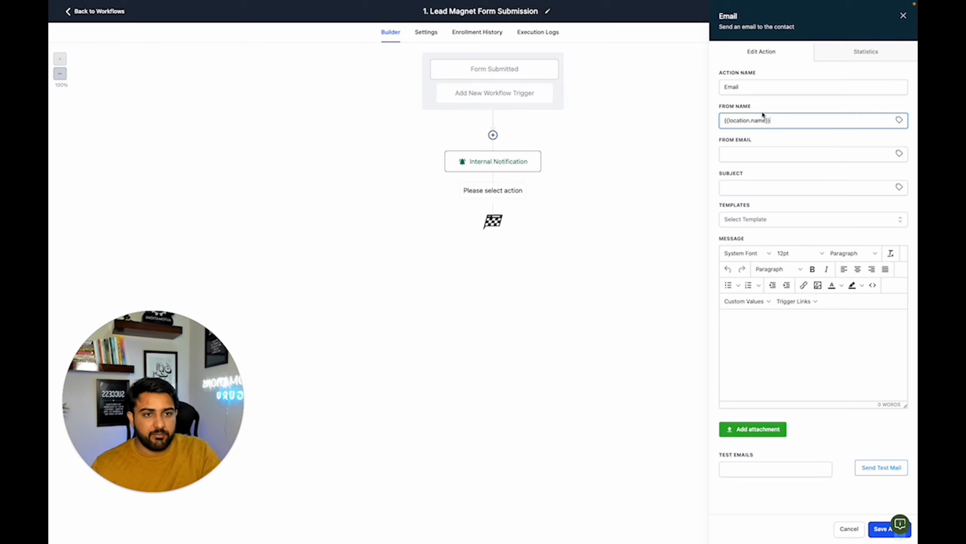
- Set the email action's From Email to the account email custom value
{"action": "left_click", "coordinate": [899, 153]}
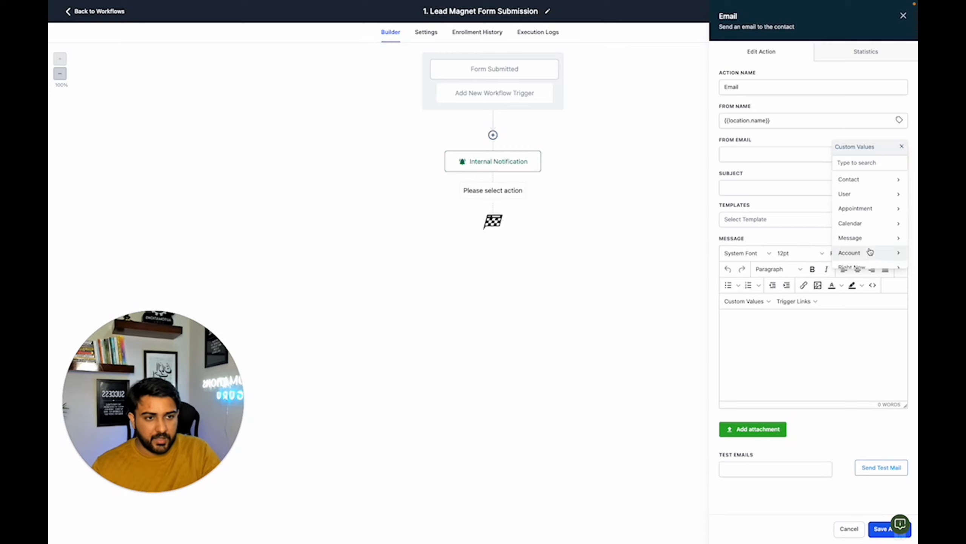
{"action": "left_click", "coordinate": [890, 253]}
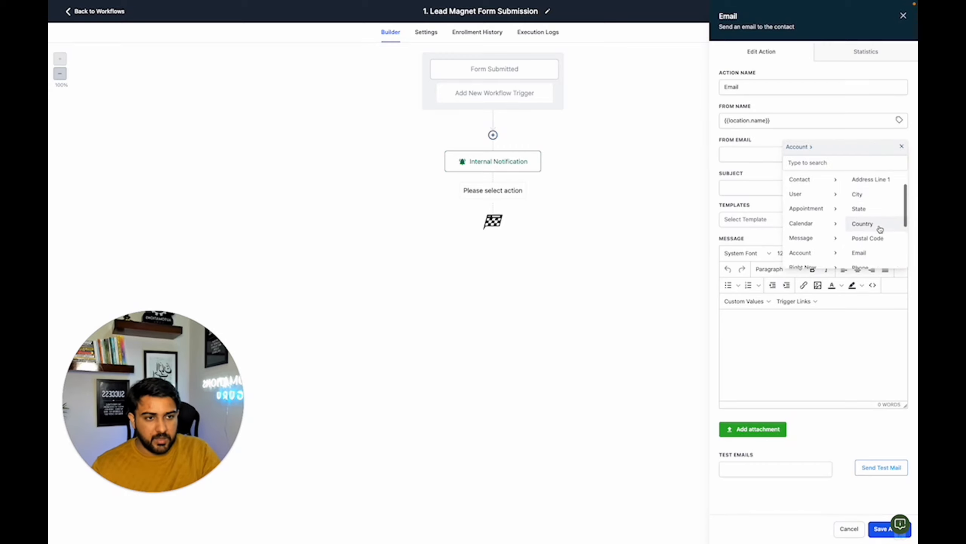
{"action": "scroll", "coordinate": [880, 228], "scroll_direction": "down", "scroll_amount": 1}
{"action": "left_click", "coordinate": [878, 229]}
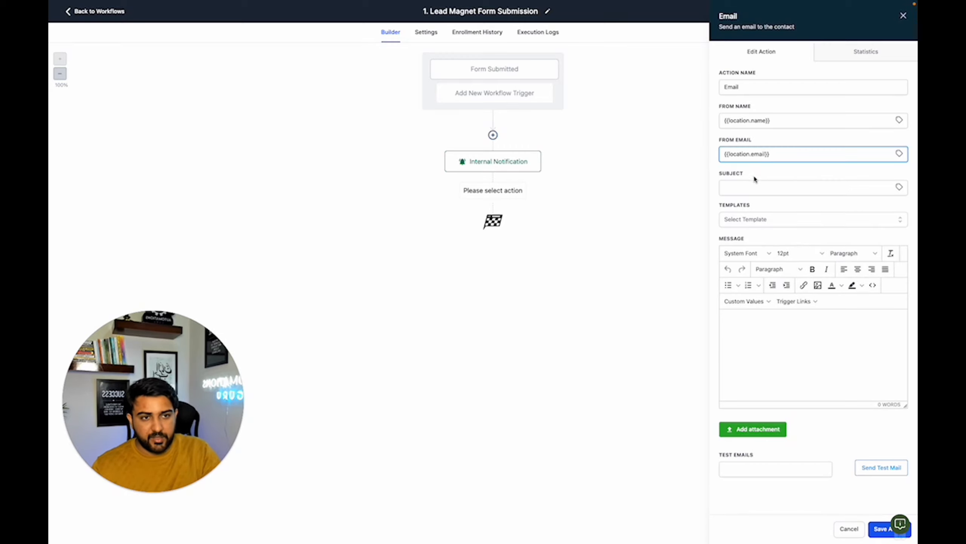
{"action": "left_click", "coordinate": [781, 173]}
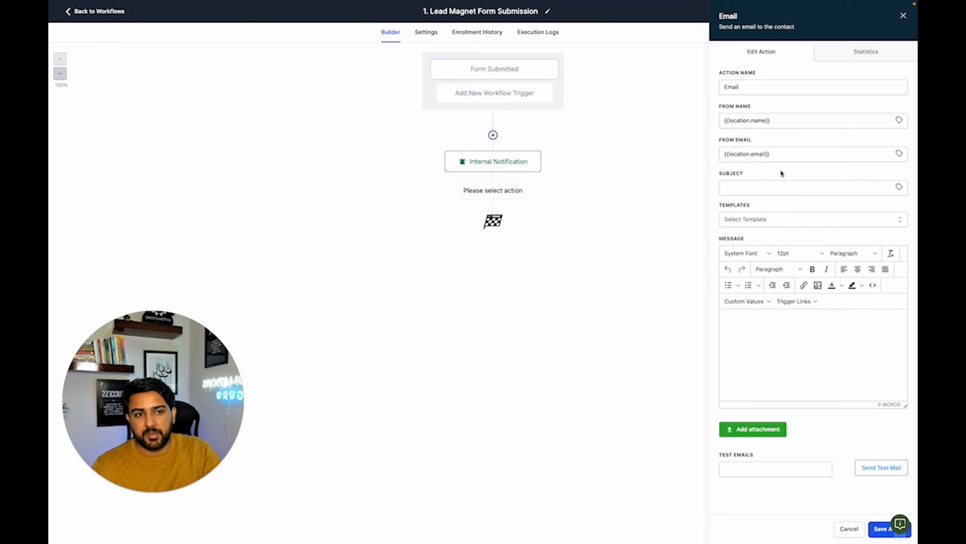
{"action": "left_click", "coordinate": [900, 153]}
{"action": "left_click", "coordinate": [895, 196]}
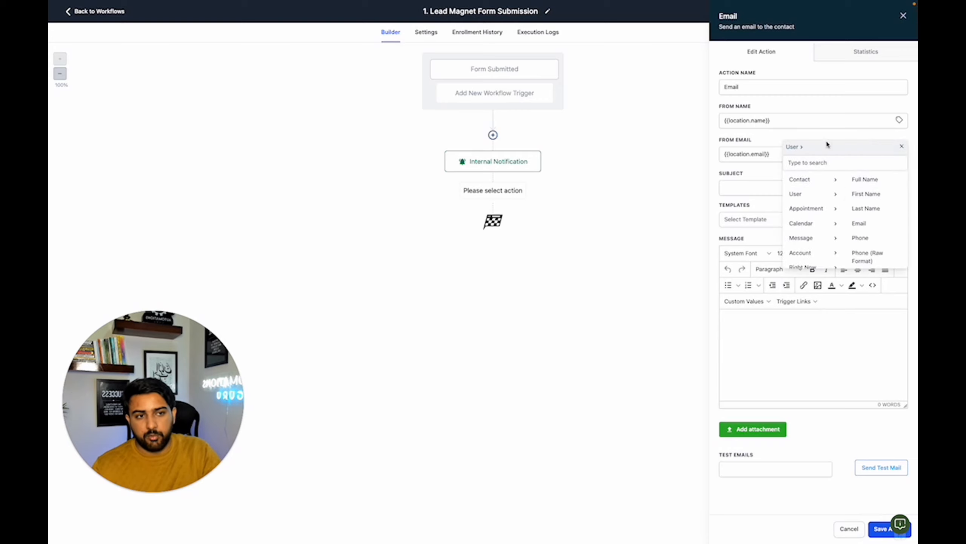
{"action": "left_click", "coordinate": [904, 149]}
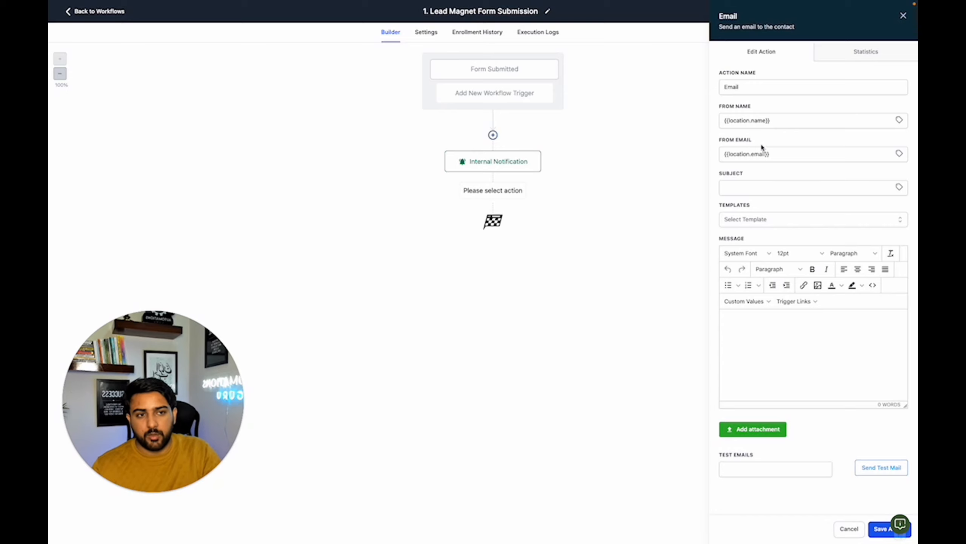
- Copy Email 1's subject "Unlock Freelancing Success - Your Free Comprehensive Guide Inside!" from the Lead Magnet Follow-Ups document into the email action's subject
{"action": "left_click", "coordinate": [771, 188]}
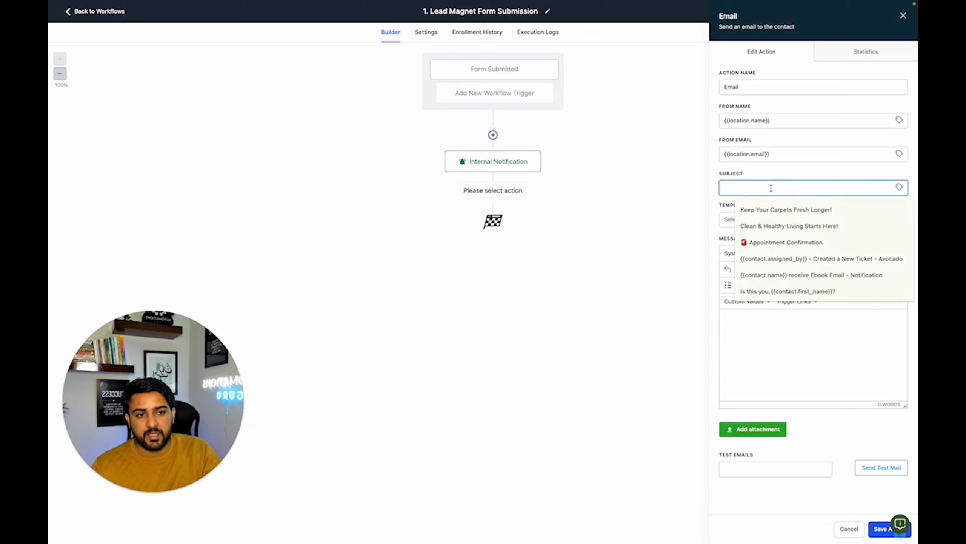
{"action": "left_click", "coordinate": [691, 194]}
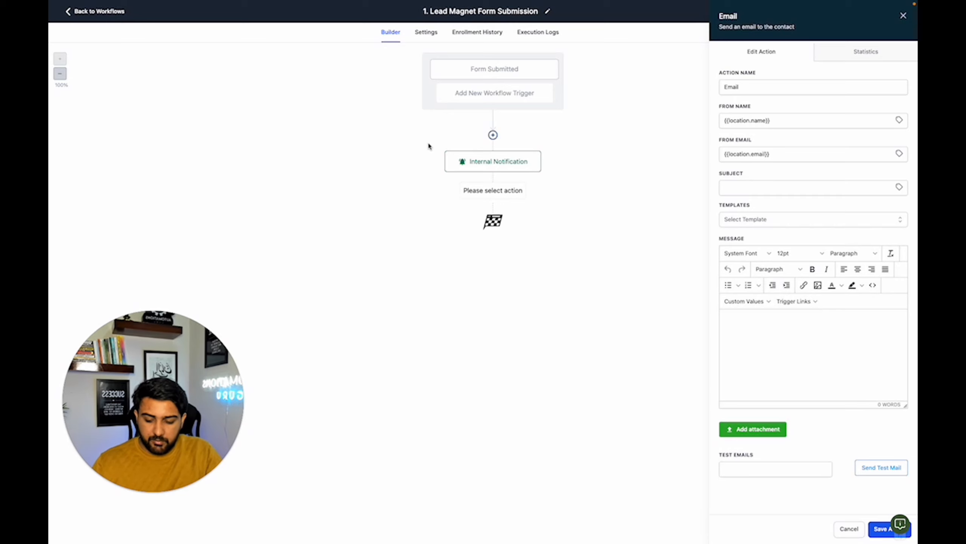
{"action": "key", "text": "ctrl+Tab"}
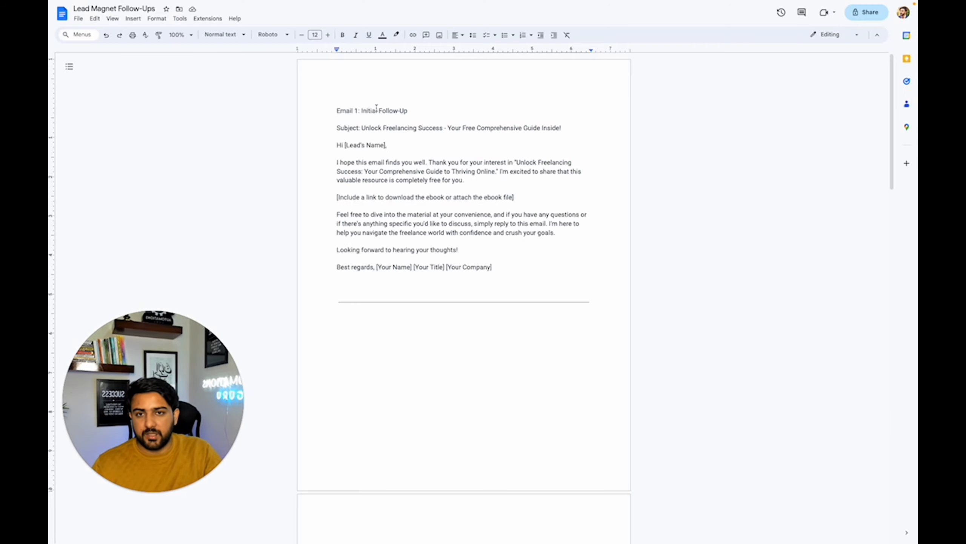
{"action": "left_click_drag", "start_coordinate": [360, 129], "coordinate": [562, 128]}
{"action": "key", "text": "ctrl+c"}
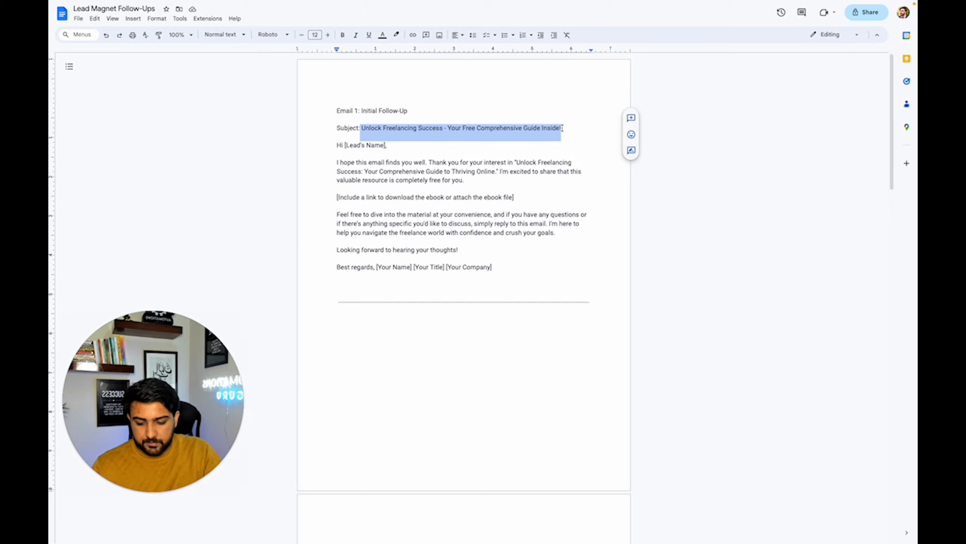
{"action": "key", "text": "ctrl+Tab"}
{"action": "left_click", "coordinate": [731, 192]}
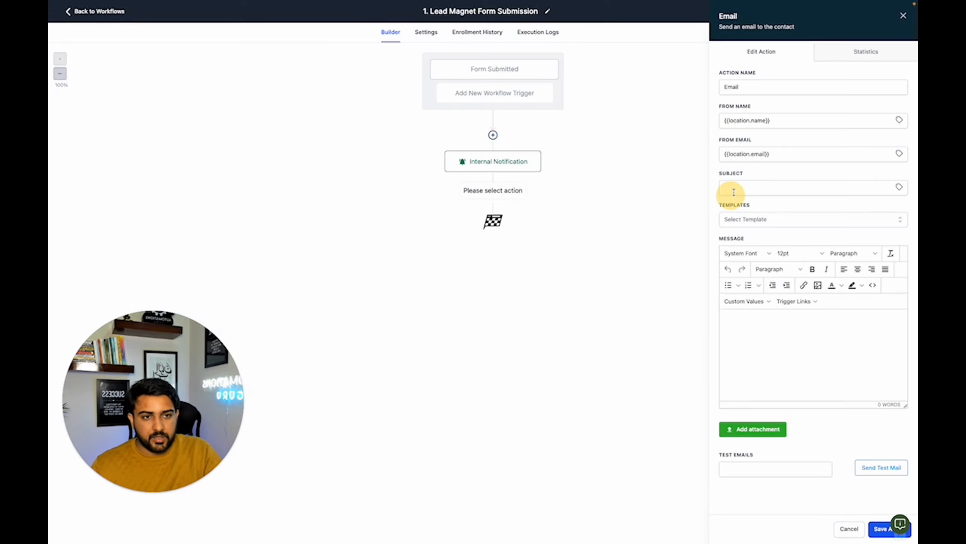
{"action": "key", "text": "ctrl+v"}
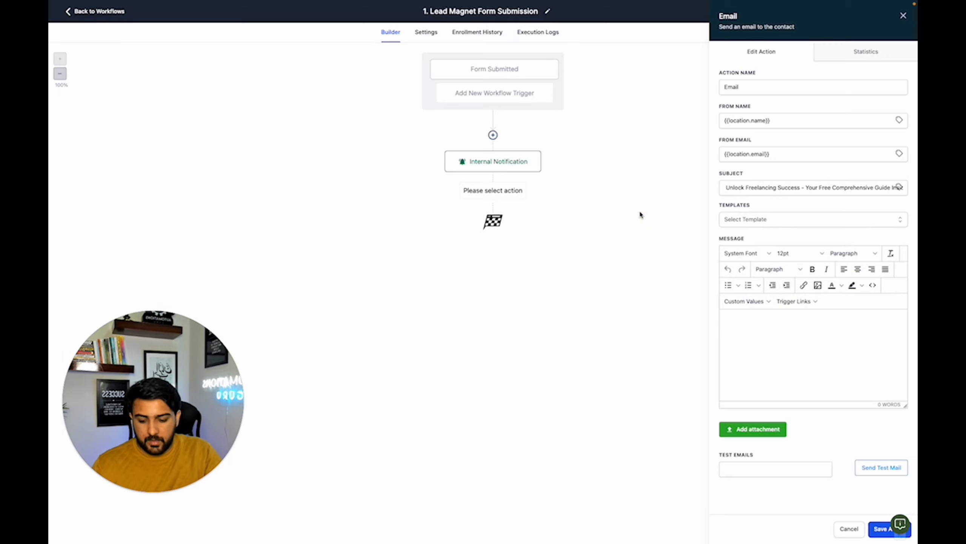
- Copy Email 1's body, from the greeting through the sign-off, from the Lead Magnet Follow-Ups document into the email action's message
{"action": "key", "text": "ctrl+Tab"}
{"action": "left_click_drag", "start_coordinate": [336, 145], "coordinate": [503, 267]}
{"action": "key", "text": "ctrl+c"}
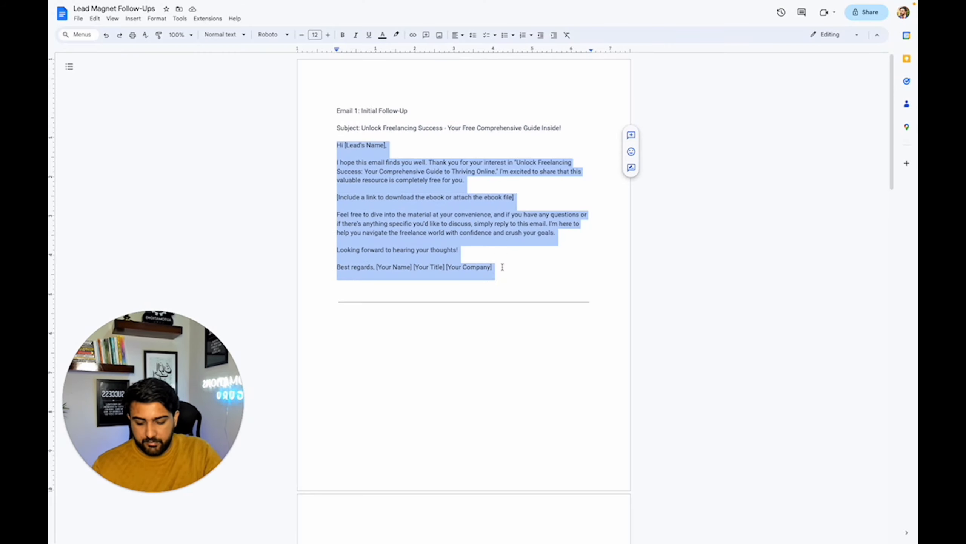
{"action": "left_click", "coordinate": [502, 267]}
{"action": "key", "text": "Return"}
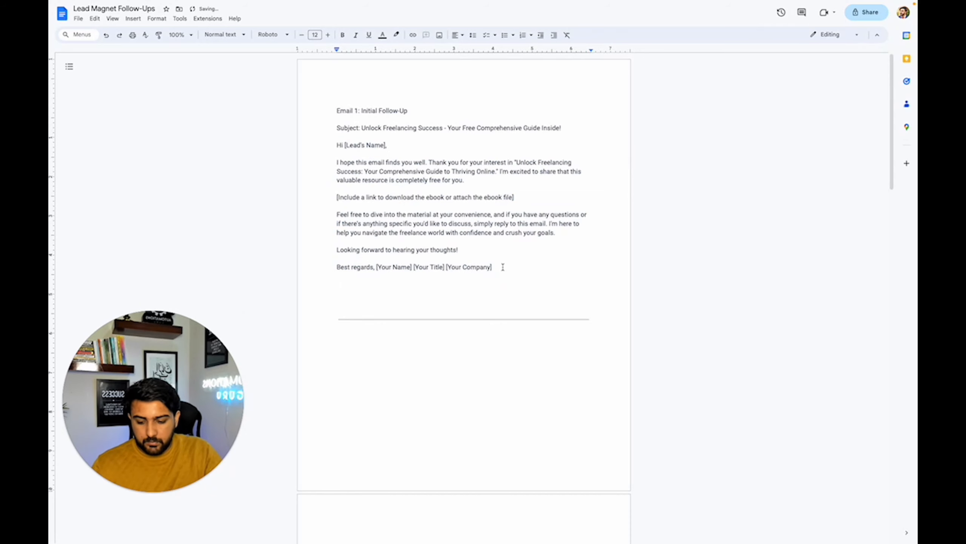
{"action": "key", "text": "alt+Tab"}
{"action": "left_click", "coordinate": [809, 319]}
{"action": "key", "text": "ctrl+v"}
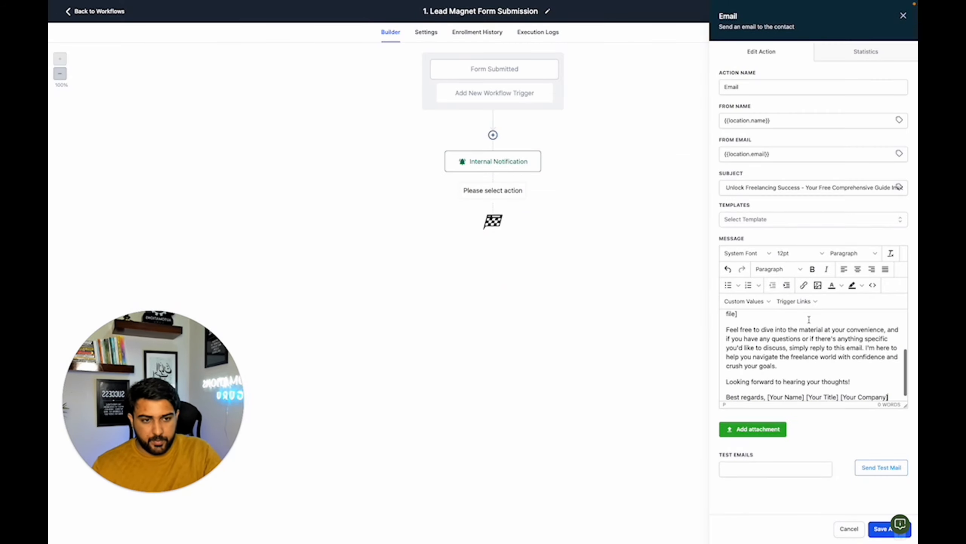
- Replace the [Lead's Name] placeholder in the email greeting with the contact's First Name custom value
{"action": "scroll", "coordinate": [809, 320], "scroll_direction": "up", "scroll_amount": 5}
{"action": "left_click", "coordinate": [773, 319]}
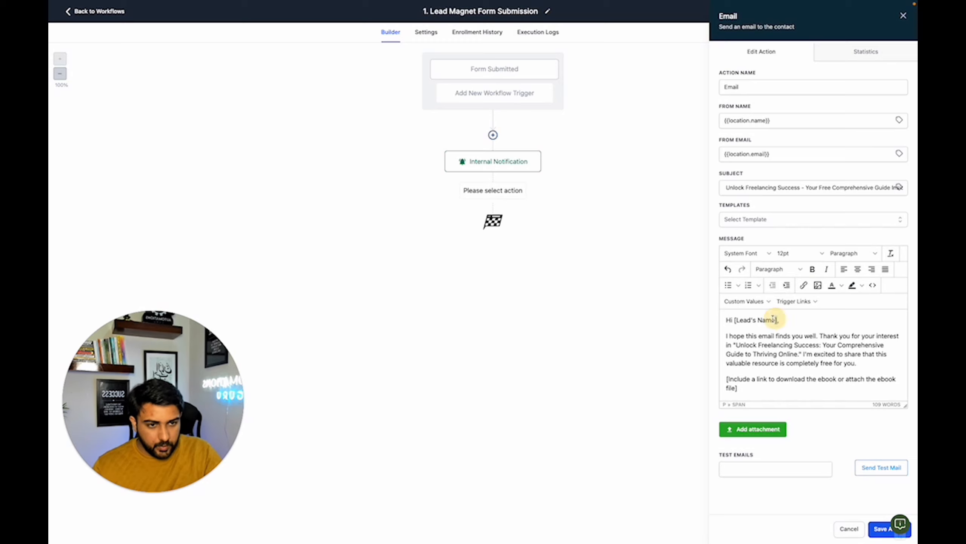
{"action": "left_click_drag", "start_coordinate": [773, 319], "coordinate": [734, 321]}
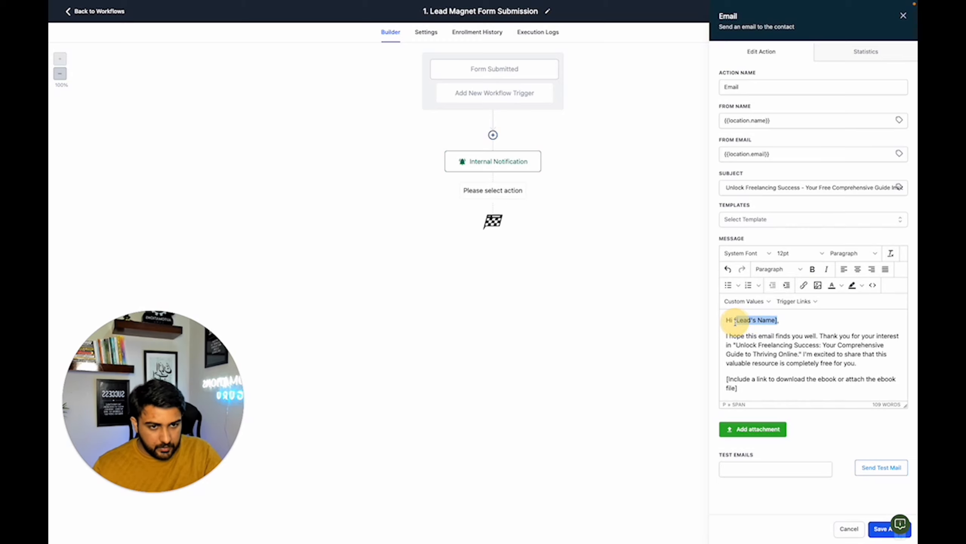
{"action": "left_click", "coordinate": [744, 301]}
{"action": "mouse_move", "coordinate": [747, 316]}
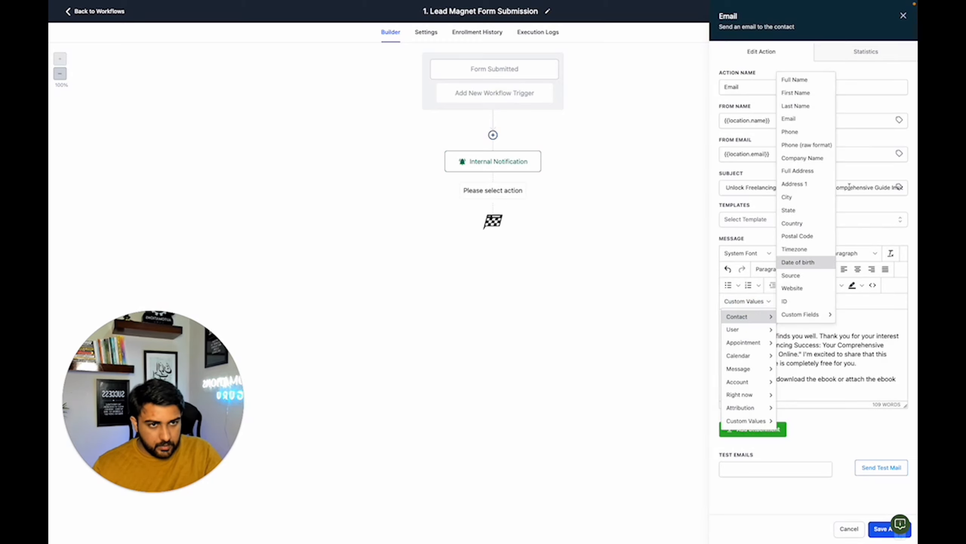
{"action": "left_click", "coordinate": [796, 93]}
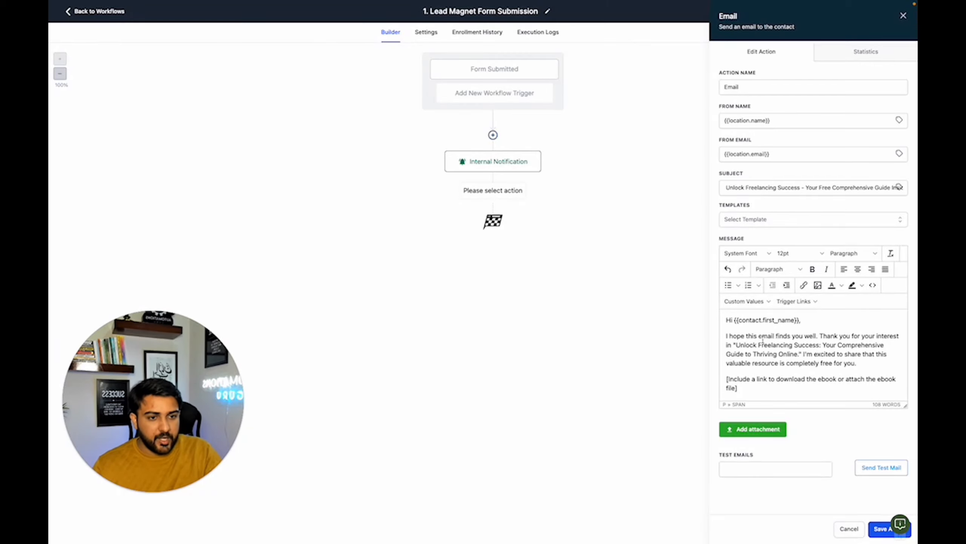
- Examine the email's ebook link and signature placeholders, along with the attachment file chooser and the User custom values
{"action": "scroll", "coordinate": [790, 346], "scroll_direction": "down", "scroll_amount": 2}
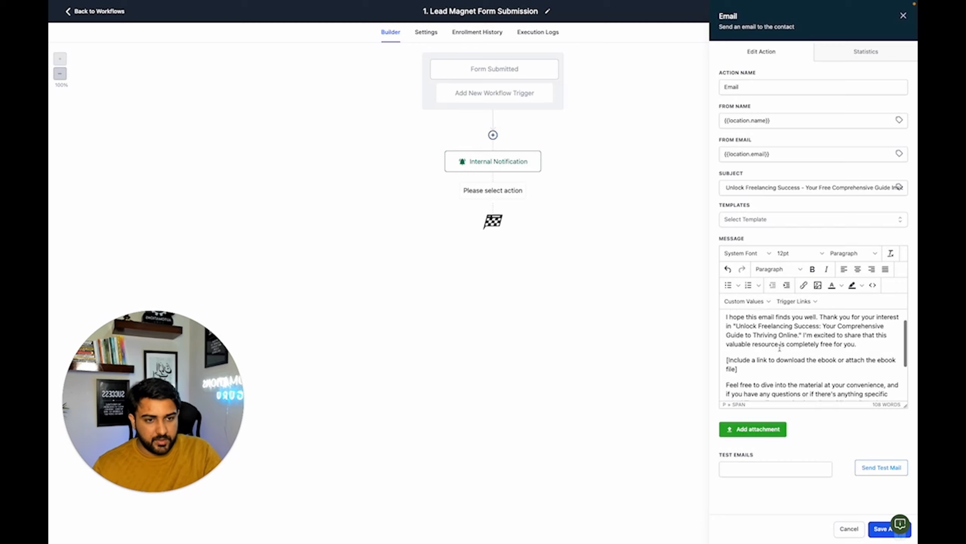
{"action": "left_click", "coordinate": [737, 357]}
{"action": "left_click_drag", "start_coordinate": [736, 357], "coordinate": [726, 348]}
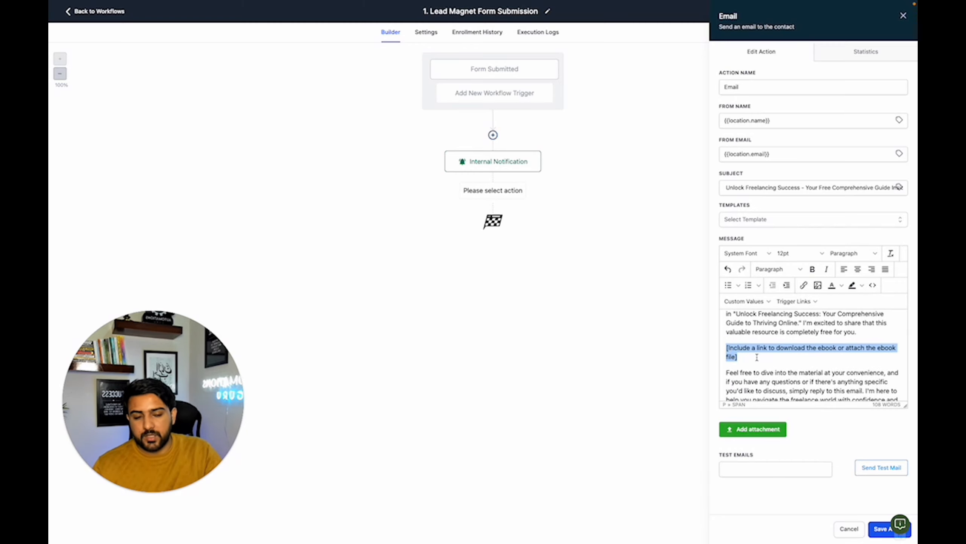
{"action": "left_click", "coordinate": [764, 427]}
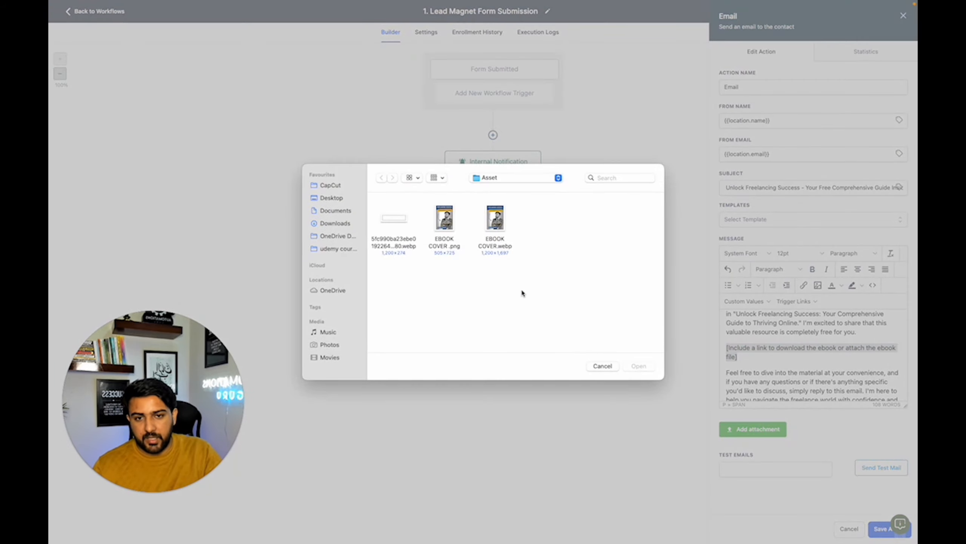
{"action": "left_click", "coordinate": [603, 367]}
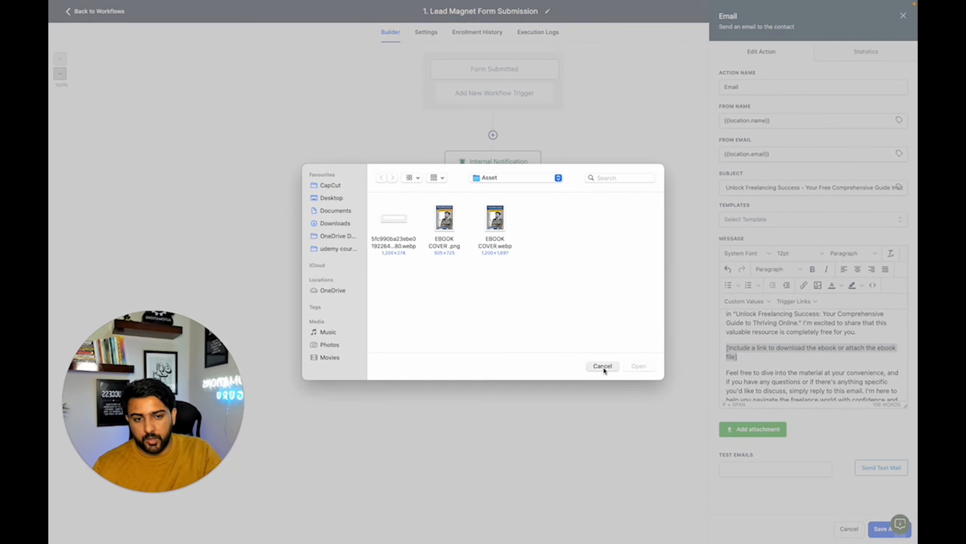
{"action": "scroll", "coordinate": [758, 358], "scroll_direction": "down", "scroll_amount": 3}
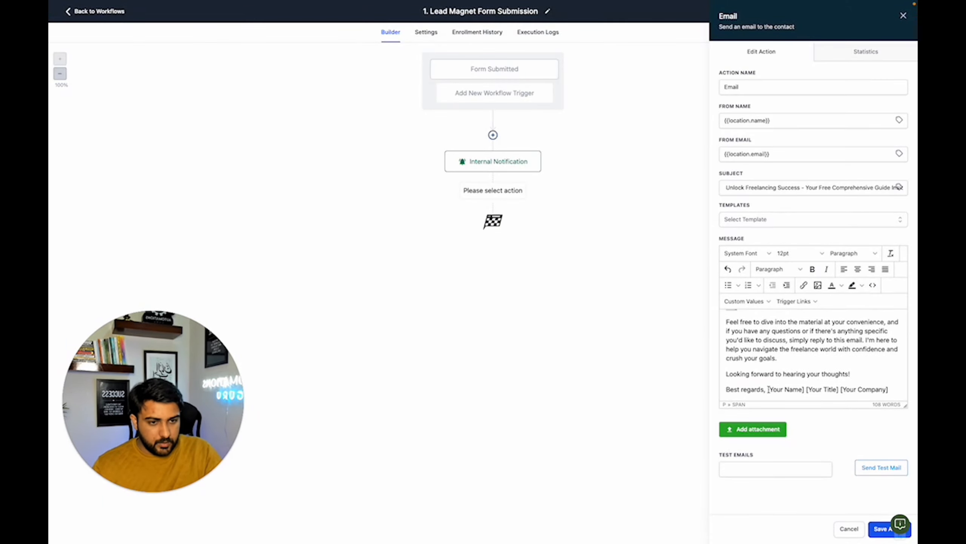
{"action": "left_click_drag", "start_coordinate": [768, 389], "coordinate": [893, 390]}
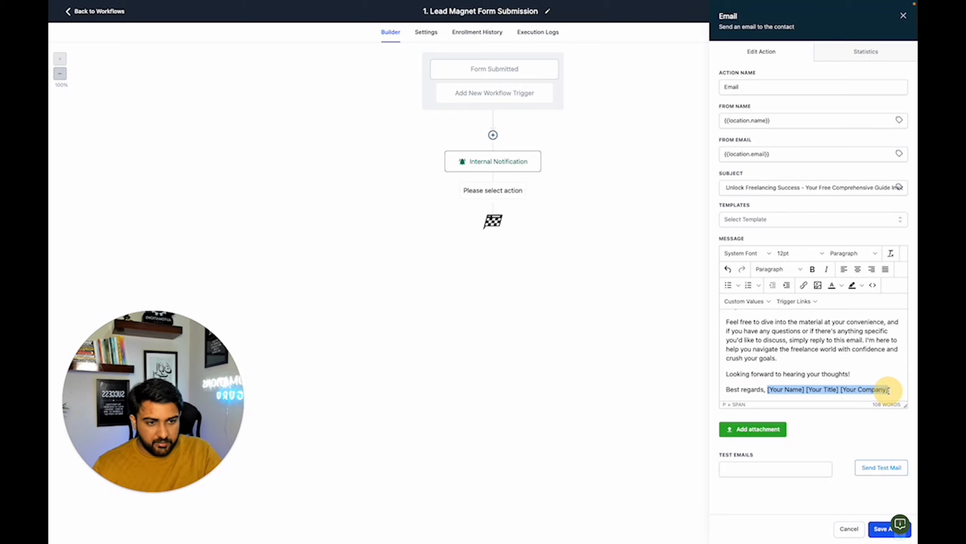
{"action": "scroll", "coordinate": [785, 379], "scroll_direction": "up", "scroll_amount": 5}
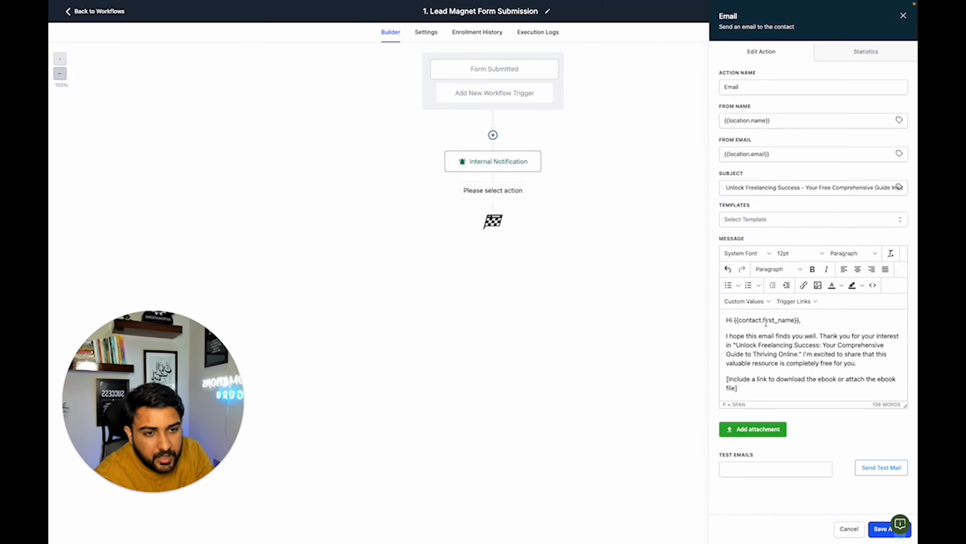
{"action": "left_click", "coordinate": [743, 301]}
{"action": "mouse_move", "coordinate": [744, 319]}
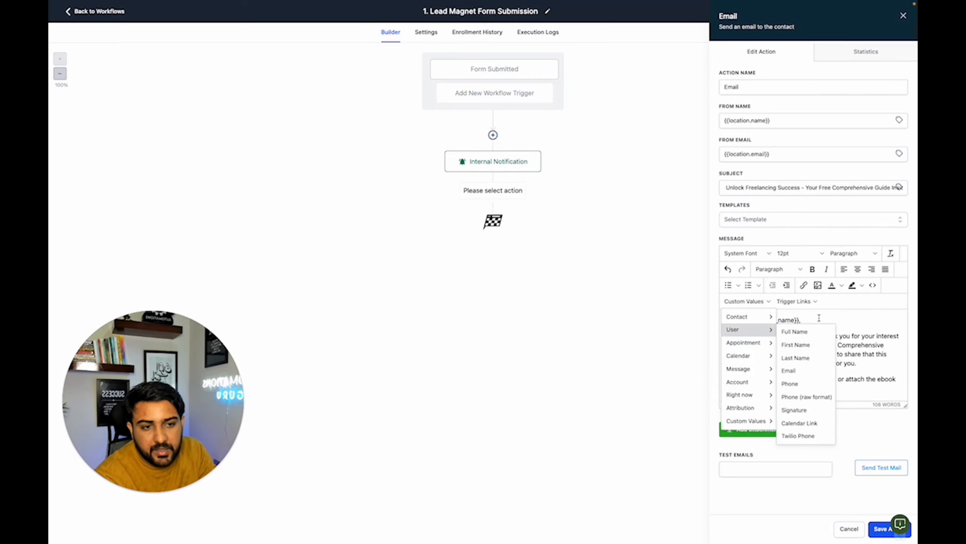
{"action": "left_click", "coordinate": [831, 316]}
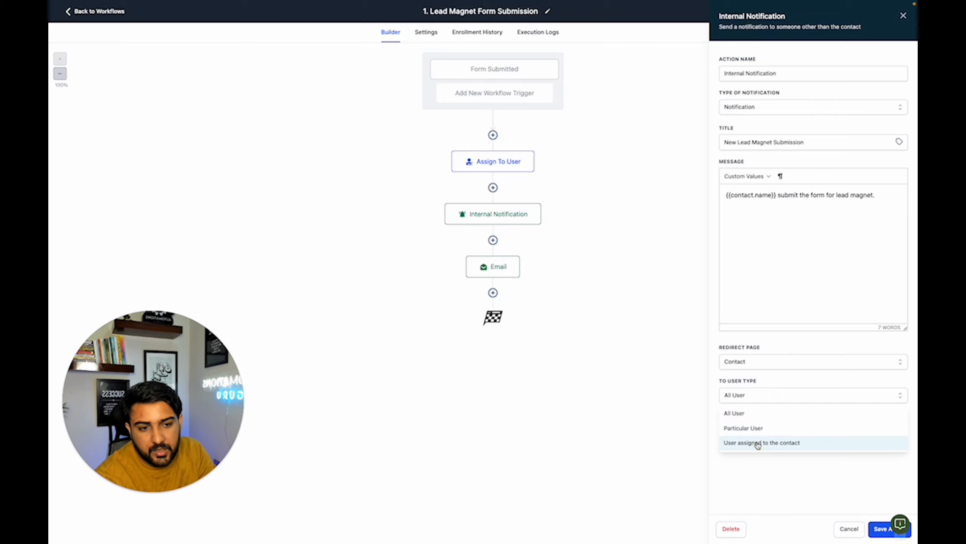
- Set the internal notification's recipient user type to User assigned to the contact and save the action
{"action": "left_click", "coordinate": [756, 443]}
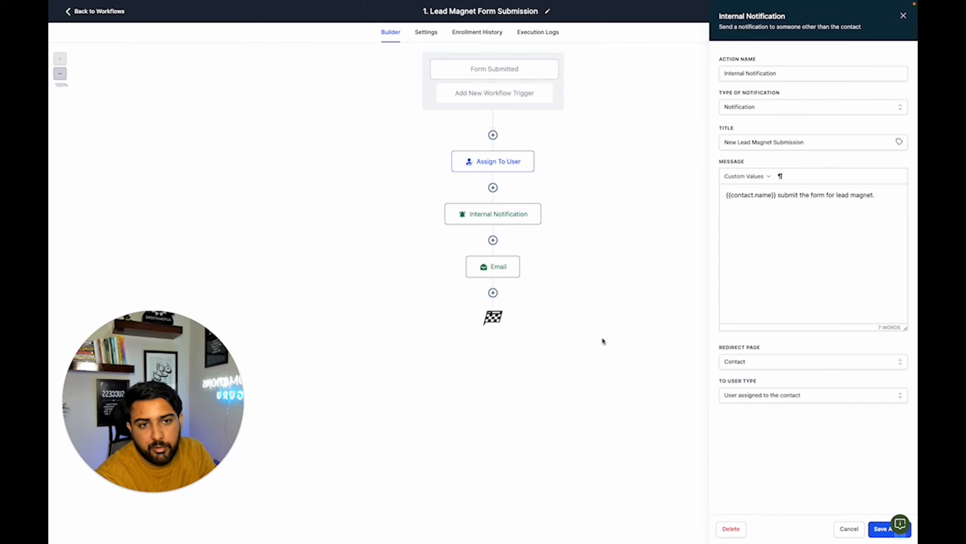
{"action": "left_click", "coordinate": [881, 529]}
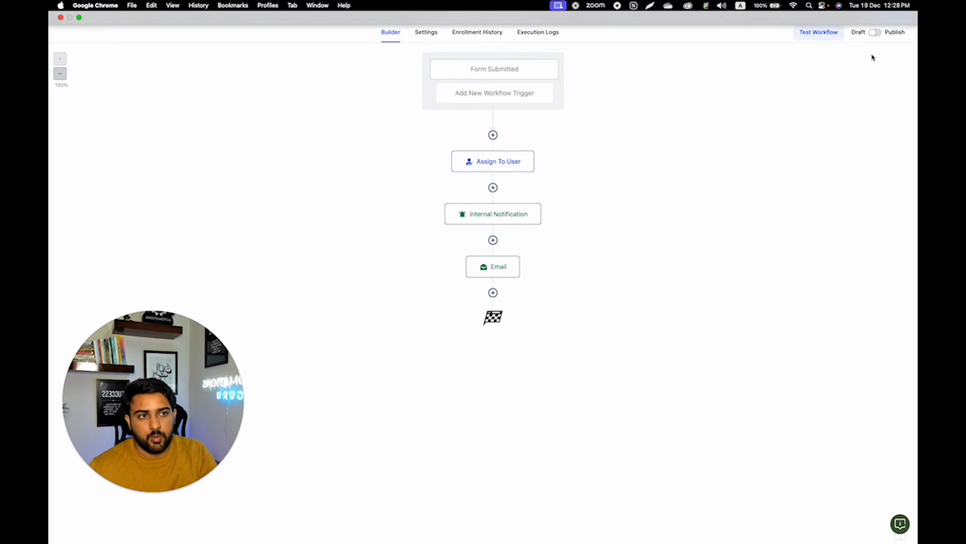
- Save the workflow and check the Internal Notification action's message and recipient settings without changing them
{"action": "left_click", "coordinate": [895, 12]}
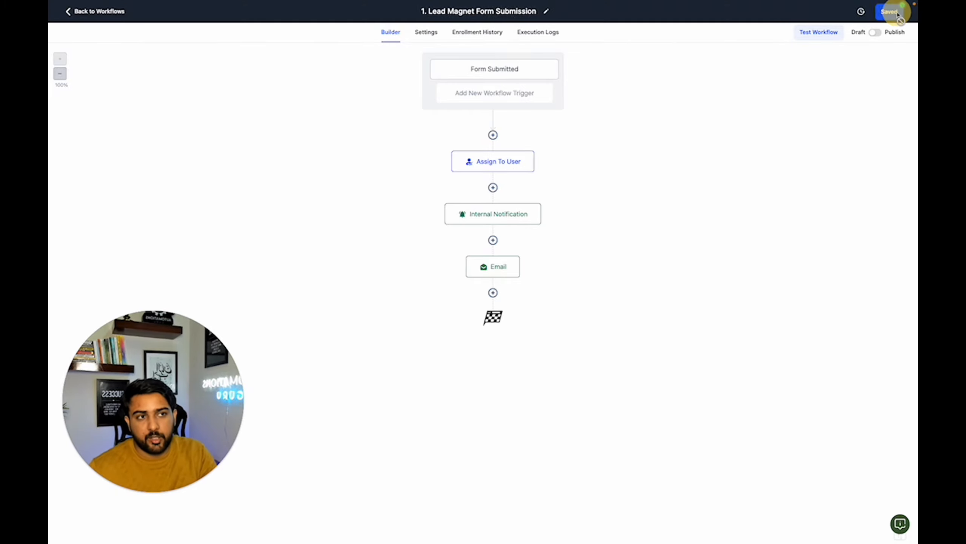
{"action": "left_click", "coordinate": [496, 219]}
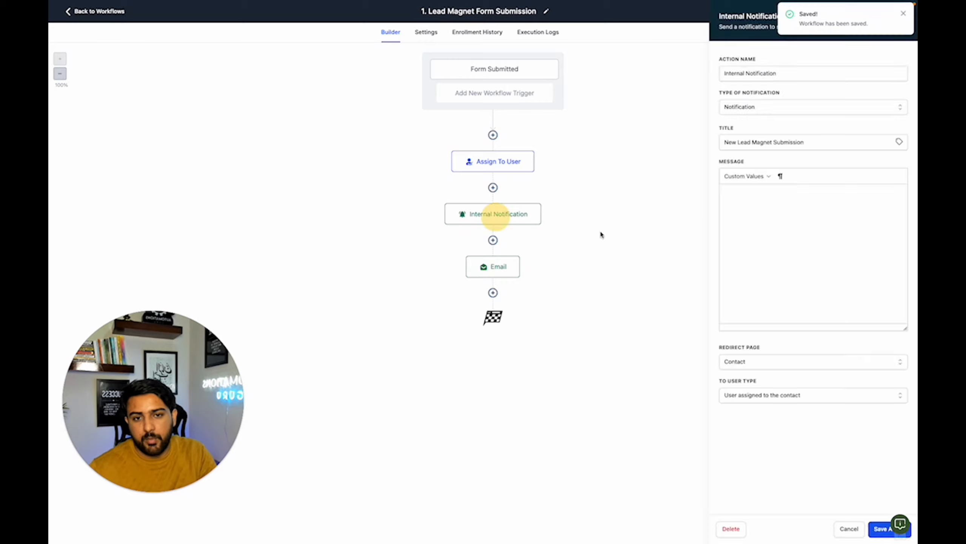
{"action": "left_click", "coordinate": [853, 529]}
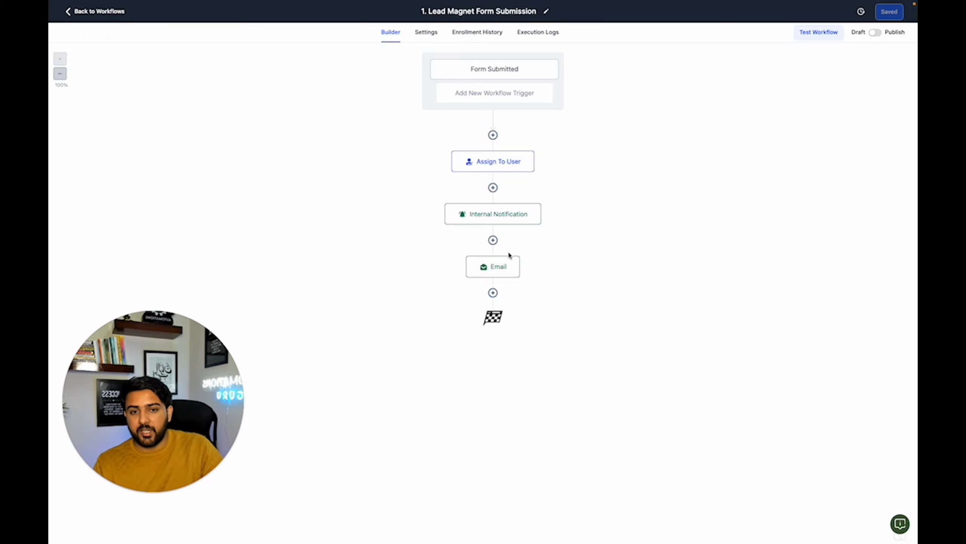
- Rename the follow-up email action as Email 1, then save the action and the workflow
{"action": "left_click", "coordinate": [505, 266]}
{"action": "left_click", "coordinate": [773, 87]}
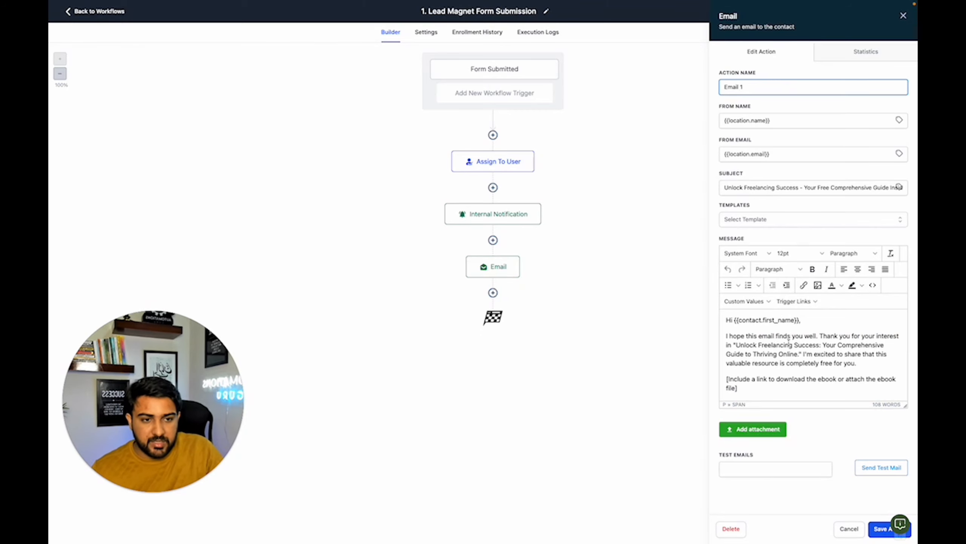
{"action": "scroll", "coordinate": [778, 343], "scroll_direction": "down", "scroll_amount": 5}
{"action": "left_click", "coordinate": [882, 532]}
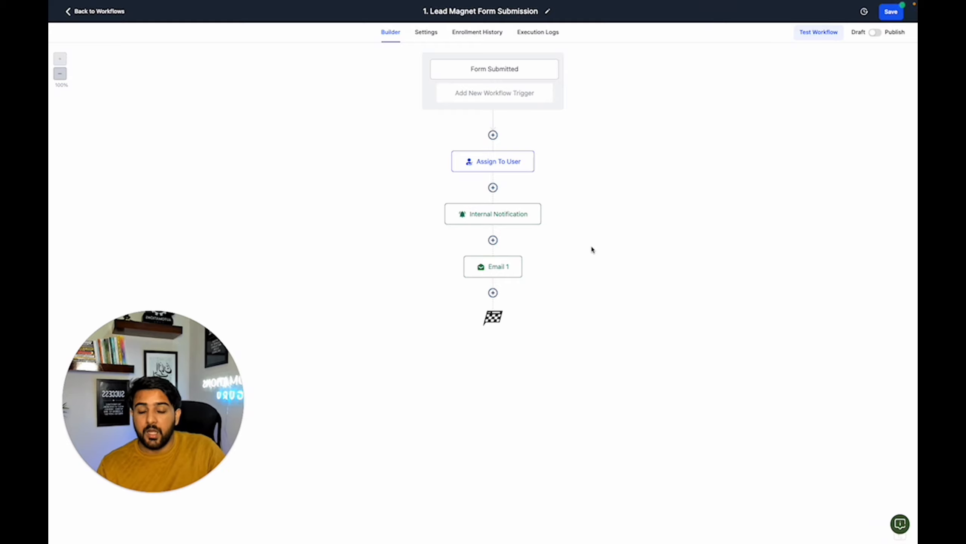
{"action": "left_click", "coordinate": [890, 12]}
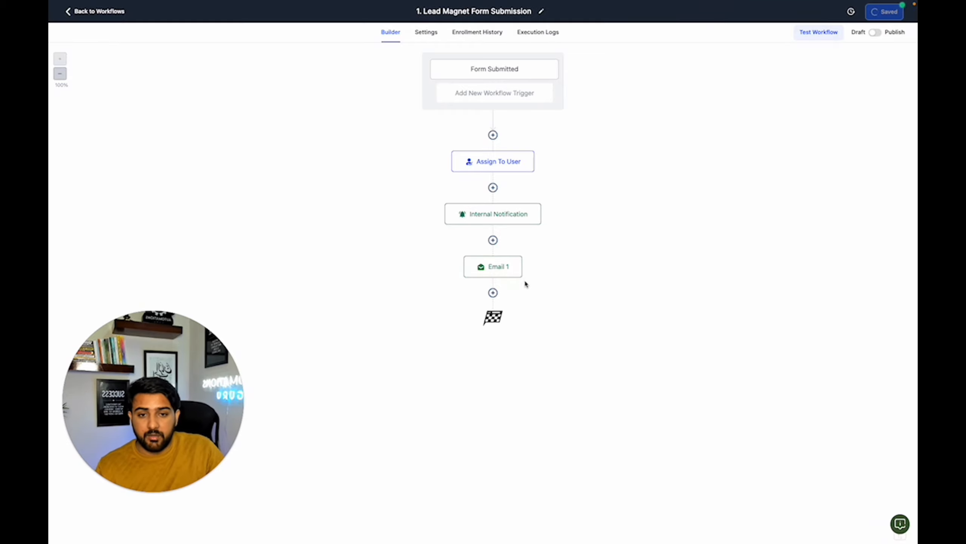
- Add a Wait action after Email 1 with a time delay of 1 day
{"action": "left_click", "coordinate": [493, 293]}
{"action": "type", "text": "wa"}
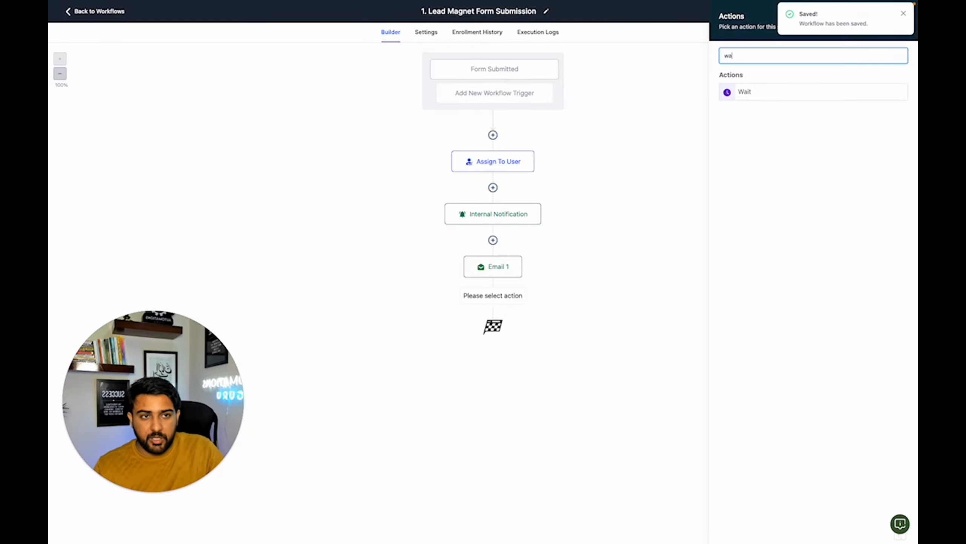
{"action": "left_click", "coordinate": [760, 93]}
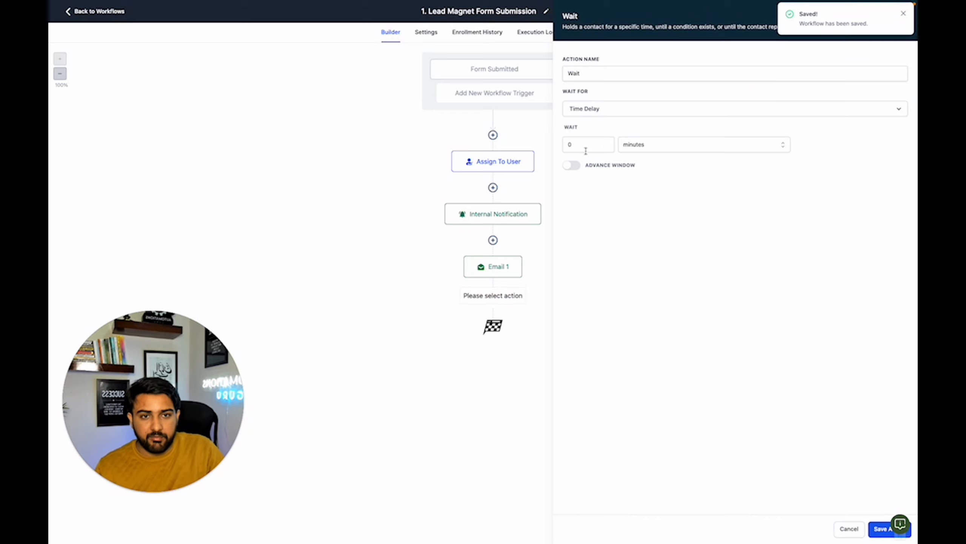
{"action": "left_click", "coordinate": [648, 146]}
{"action": "left_click", "coordinate": [641, 201]}
{"action": "left_click", "coordinate": [640, 145]}
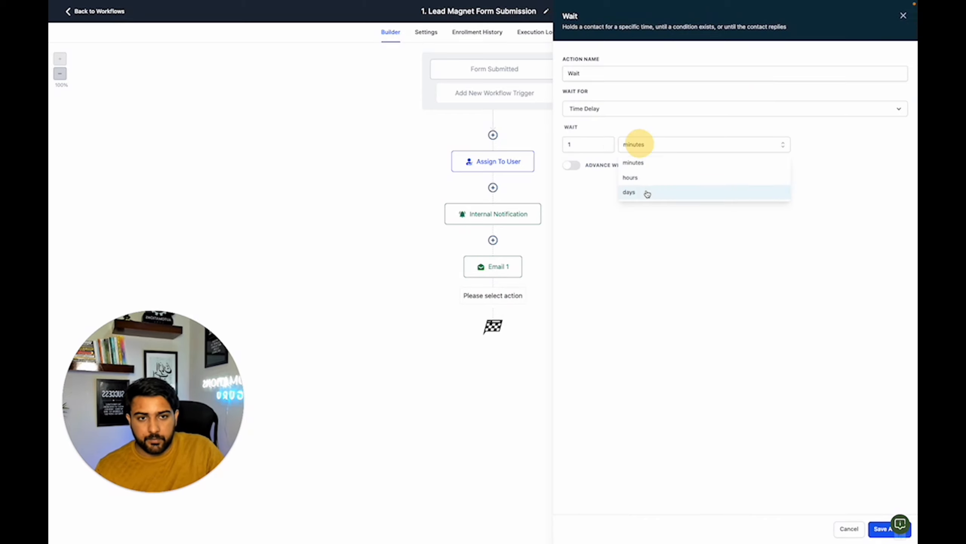
{"action": "left_click", "coordinate": [645, 192]}
- Name the wait action Wait 1 day and save both the action and the workflow
{"action": "left_click", "coordinate": [608, 74]}
{"action": "type", "text": "1 day"}
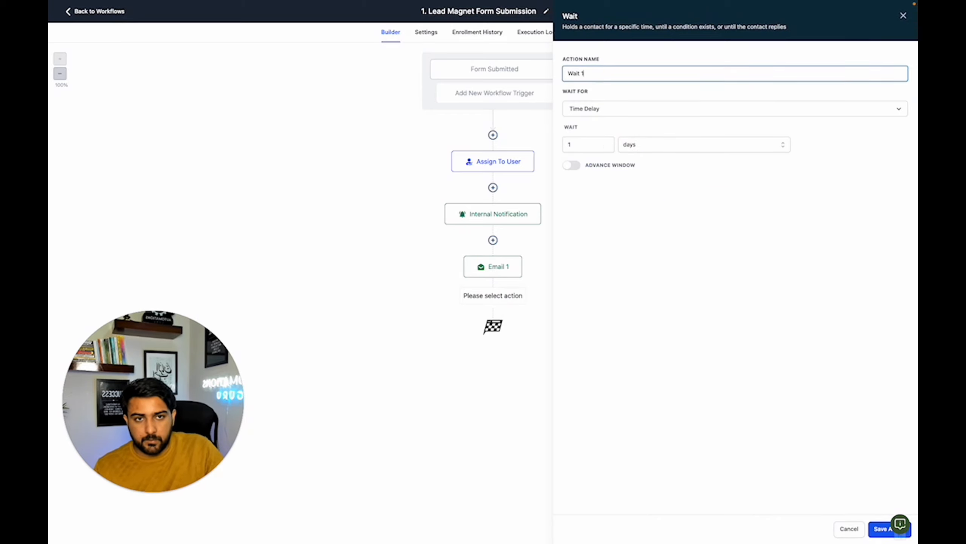
{"action": "left_click", "coordinate": [875, 528]}
{"action": "left_click", "coordinate": [892, 12]}
- Add a Send Email action after the one-day wait, using the User Full Name and Email custom values as sender name and address
{"action": "left_click", "coordinate": [493, 346]}
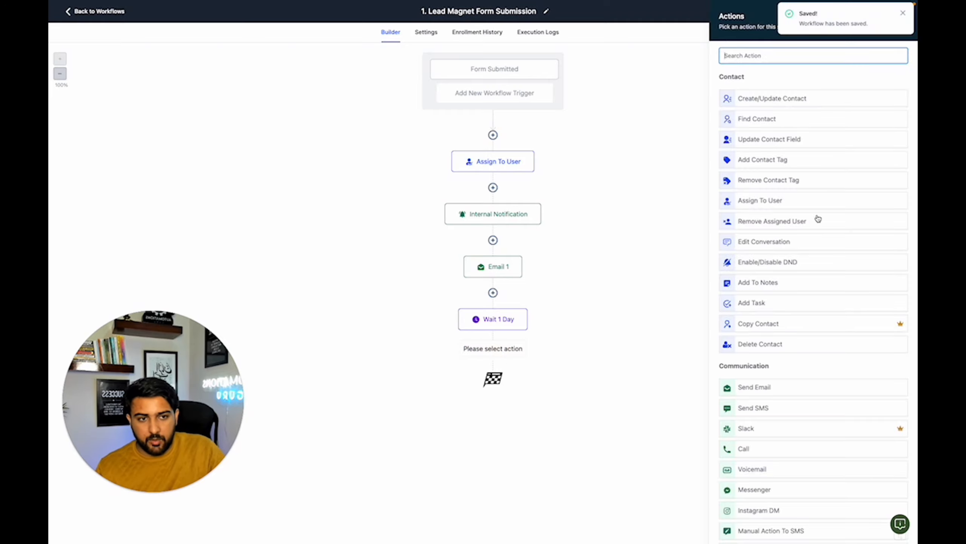
{"action": "left_click", "coordinate": [754, 386]}
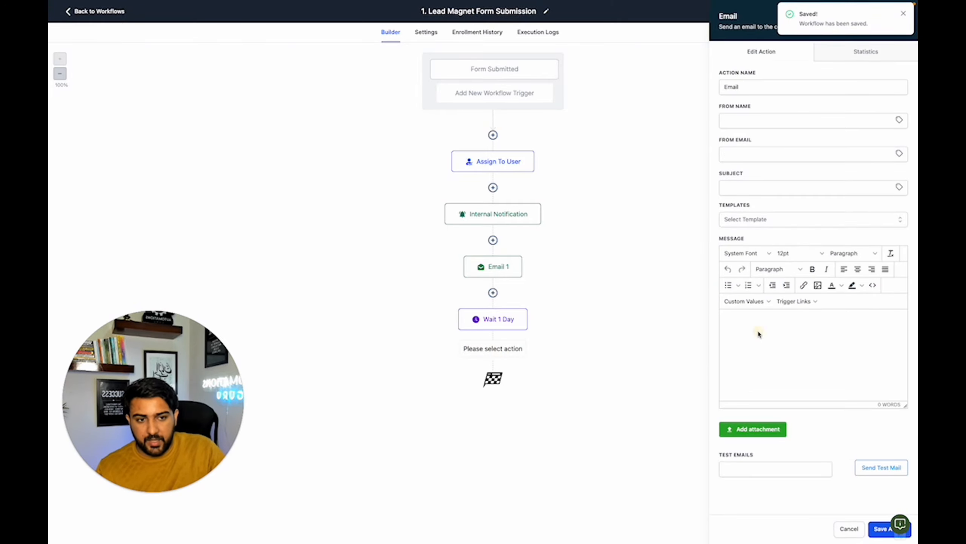
{"action": "left_click", "coordinate": [758, 332]}
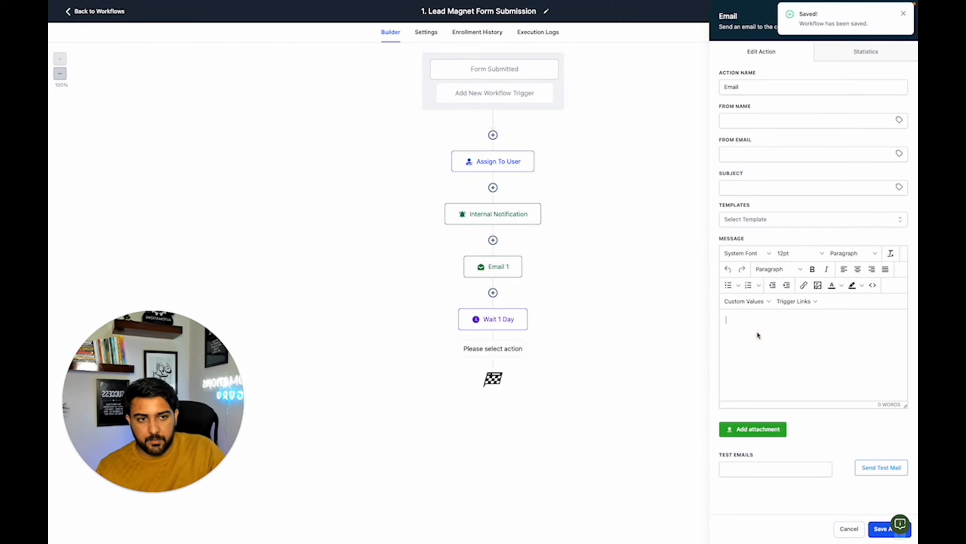
{"action": "left_click", "coordinate": [900, 122]}
{"action": "left_click", "coordinate": [900, 160]}
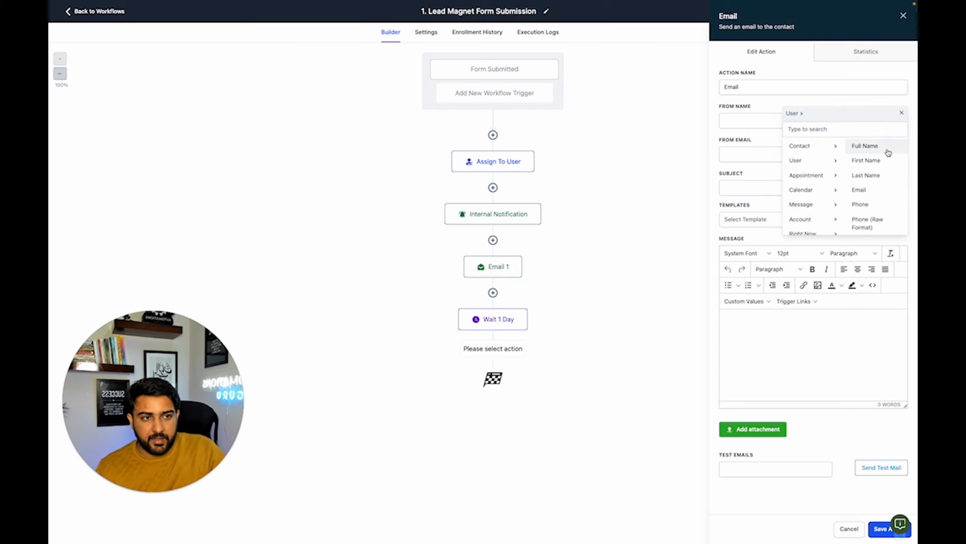
{"action": "left_click", "coordinate": [887, 150]}
{"action": "left_click", "coordinate": [900, 154]}
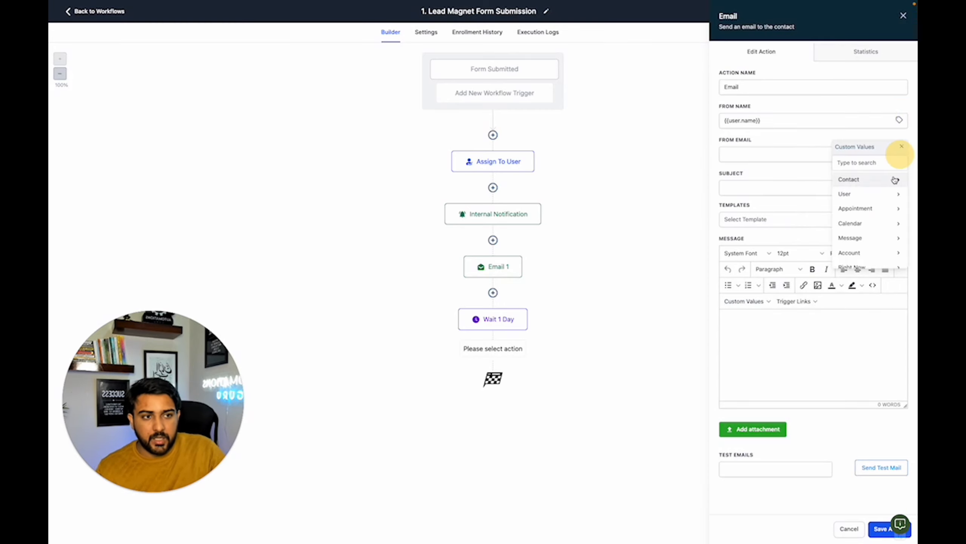
{"action": "left_click", "coordinate": [887, 196]}
{"action": "left_click", "coordinate": [875, 224]}
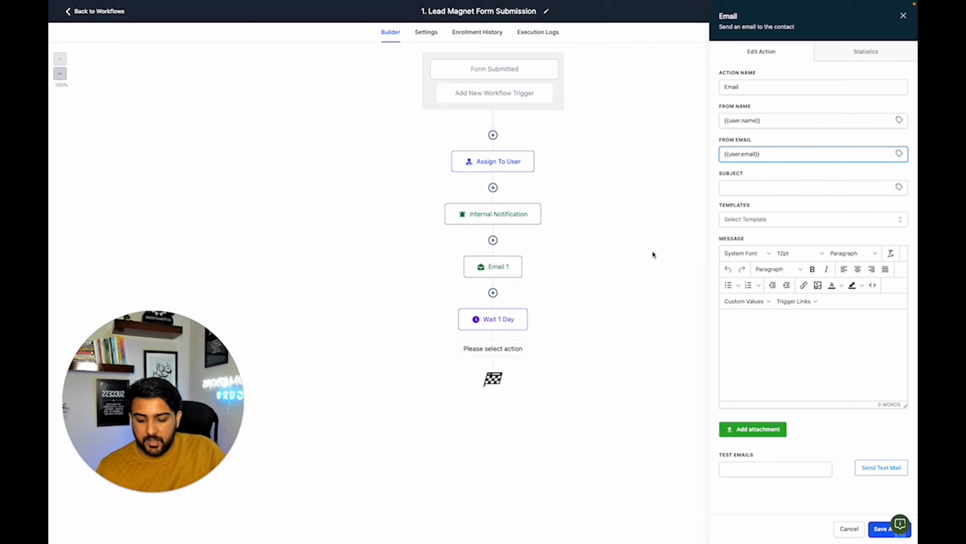
- Copy Email 2's subject, "Exclusive Tips to Boost Your Freelancing Success - Plus, Your Free Ebook!", from the Lead Magnet Follow-Ups document into the new email's subject
{"action": "key", "text": "ctrl+Tab"}
{"action": "scroll", "coordinate": [407, 254], "scroll_direction": "down", "scroll_amount": 15}
{"action": "scroll", "coordinate": [406, 252], "scroll_direction": "up", "scroll_amount": 2}
{"action": "scroll", "coordinate": [405, 252], "scroll_direction": "up", "scroll_amount": 3}
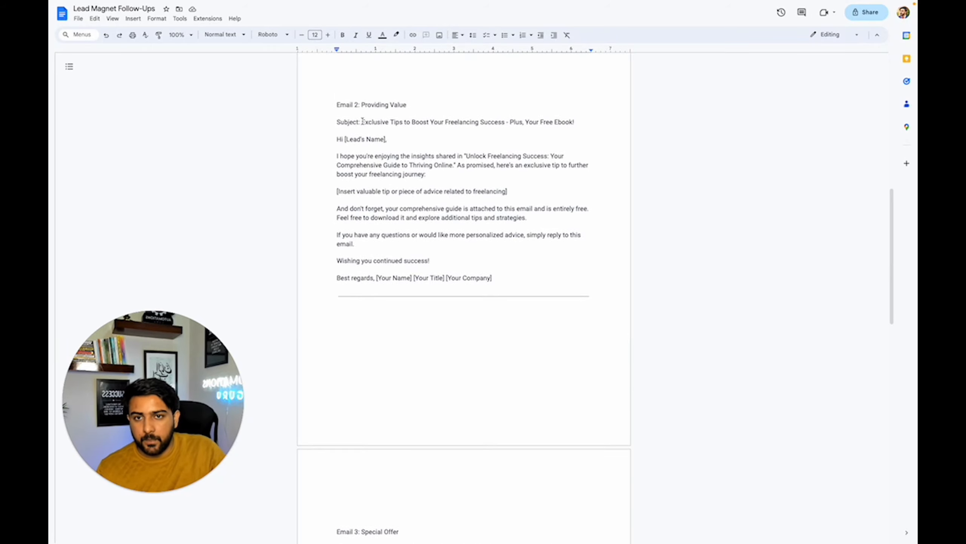
{"action": "left_click_drag", "start_coordinate": [362, 121], "coordinate": [578, 123]}
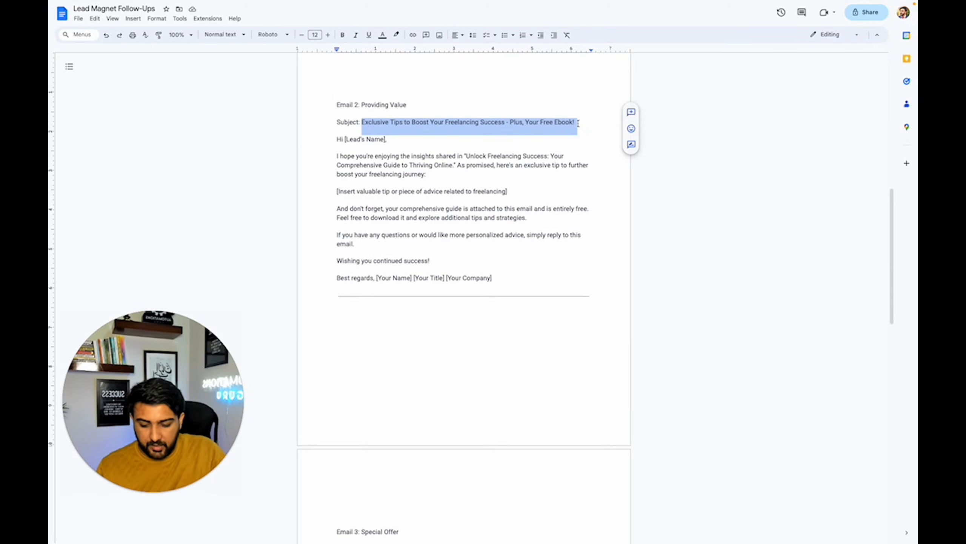
{"action": "key", "text": "ctrl+shift+Tab"}
- Copy Email 2's body, from the greeting through the sign-off, from the Lead Magnet Follow-Ups document into the new email's message
{"action": "key", "text": "ctrl+Tab"}
{"action": "mouse_move", "coordinate": [337, 137]}
{"action": "left_mouse_down"}
{"action": "mouse_move", "coordinate": [548, 305]}
{"action": "mouse_move", "coordinate": [540, 286]}
{"action": "left_mouse_up"}
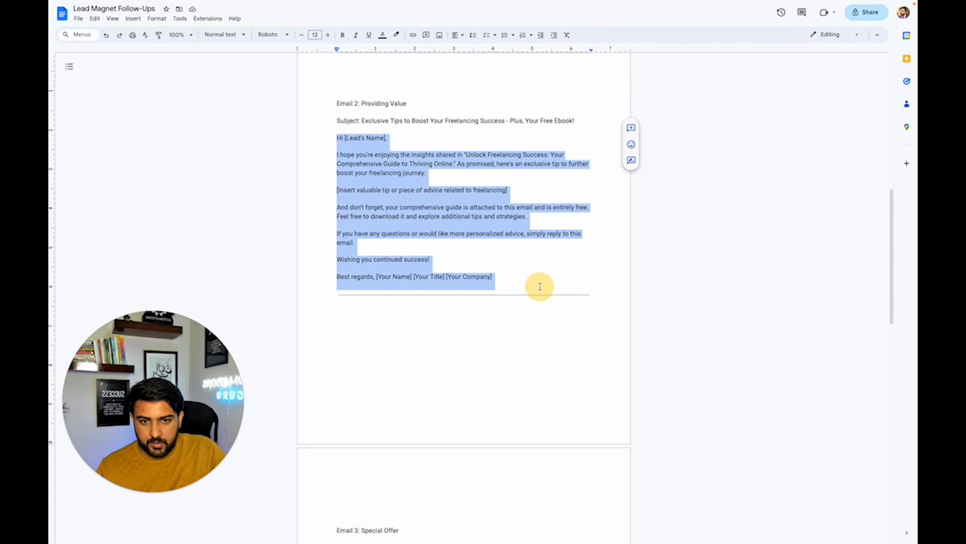
{"action": "key", "text": "ctrl+c"}
{"action": "key", "text": "ctrl+shift+Tab"}
{"action": "left_click", "coordinate": [755, 319]}
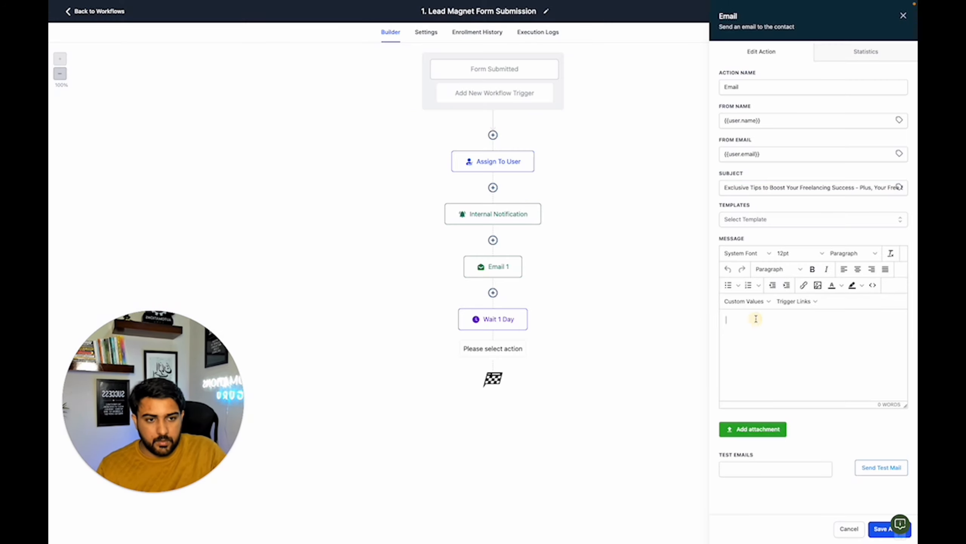
{"action": "key", "text": "ctrl+v"}
- Replace the [Lead's Name] placeholder in the second email's greeting with the contact's First Name custom value
{"action": "scroll", "coordinate": [764, 328], "scroll_direction": "up", "scroll_amount": 5}
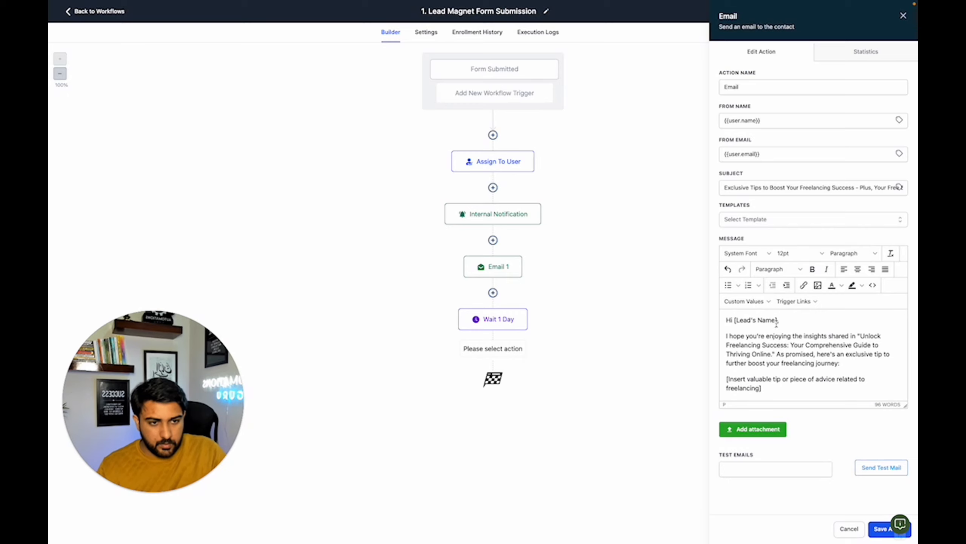
{"action": "left_click_drag", "start_coordinate": [777, 320], "coordinate": [735, 320]}
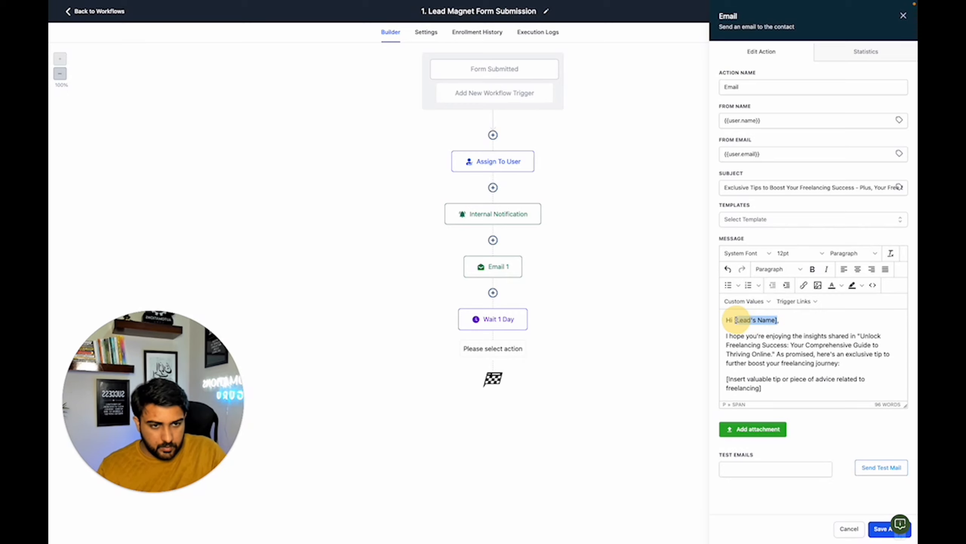
{"action": "left_click", "coordinate": [744, 302]}
{"action": "mouse_move", "coordinate": [742, 316]}
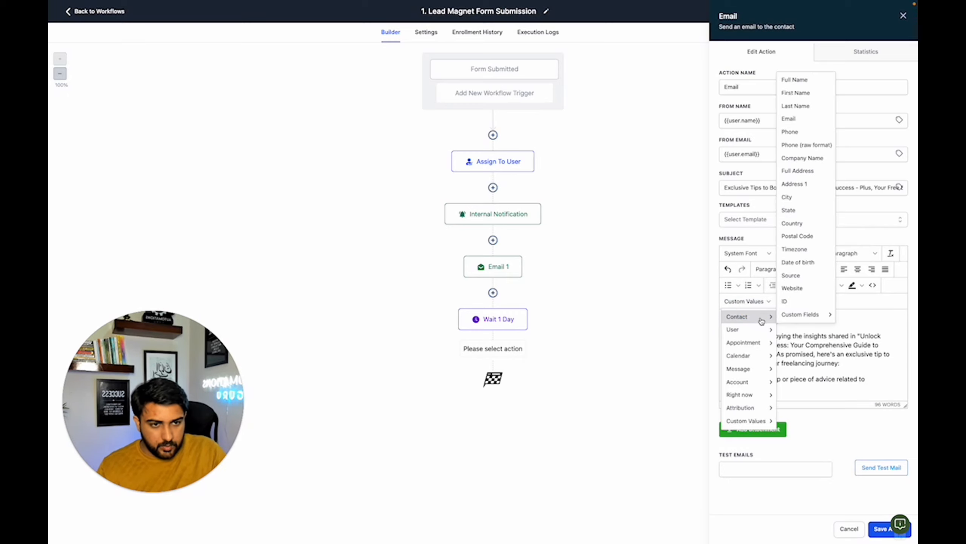
{"action": "left_click", "coordinate": [796, 92]}
- Replace the [Your Name] placeholder in the second email's sign-off with the User Full Name custom value
{"action": "scroll", "coordinate": [768, 393], "scroll_direction": "down", "scroll_amount": 5}
{"action": "left_click_drag", "start_coordinate": [769, 393], "coordinate": [804, 388]}
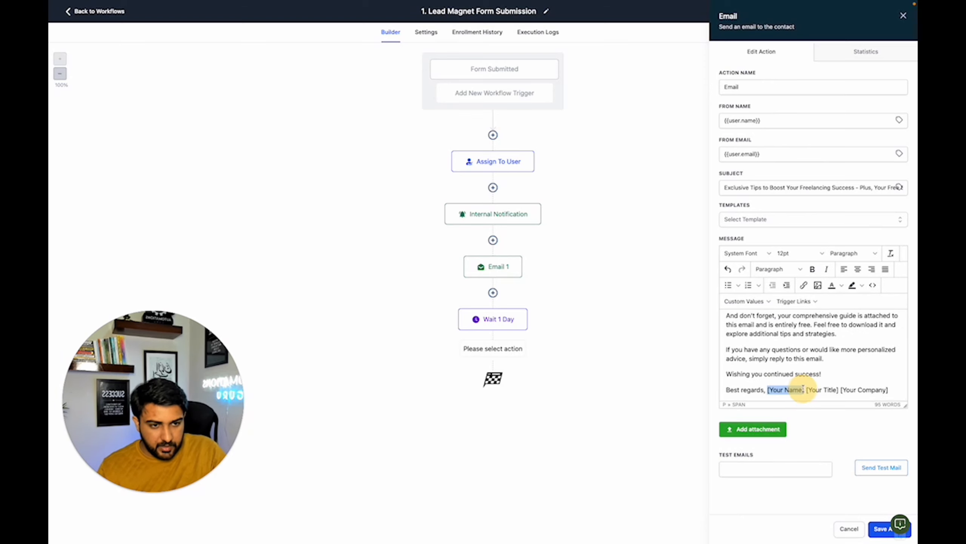
{"action": "left_click", "coordinate": [745, 302]}
{"action": "mouse_move", "coordinate": [760, 340]}
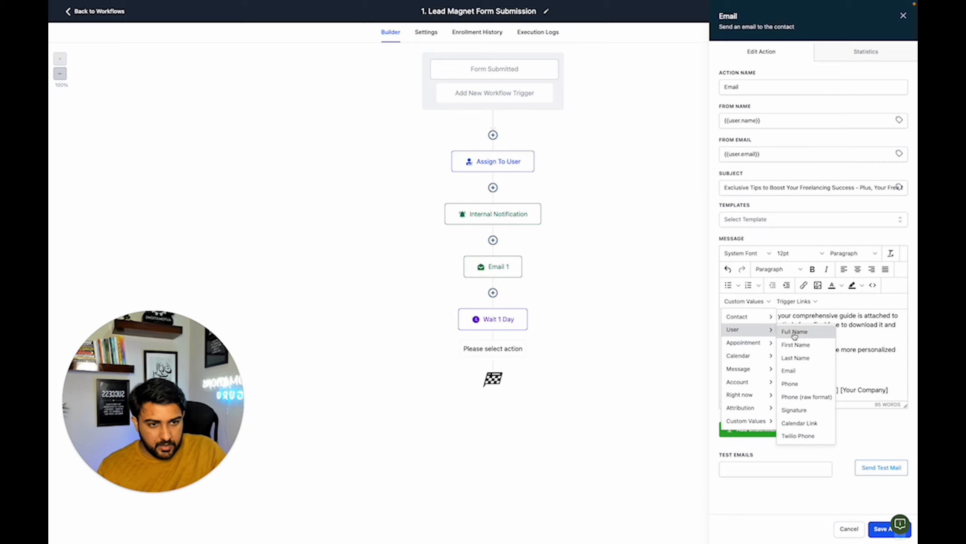
{"action": "left_click", "coordinate": [794, 329]}
- Replace the [Your Title] [Your Company] placeholders in the sign-off with the account name custom value, {{location.name}}
{"action": "left_click_drag", "start_coordinate": [808, 391], "coordinate": [891, 392]}
{"action": "left_click", "coordinate": [741, 301]}
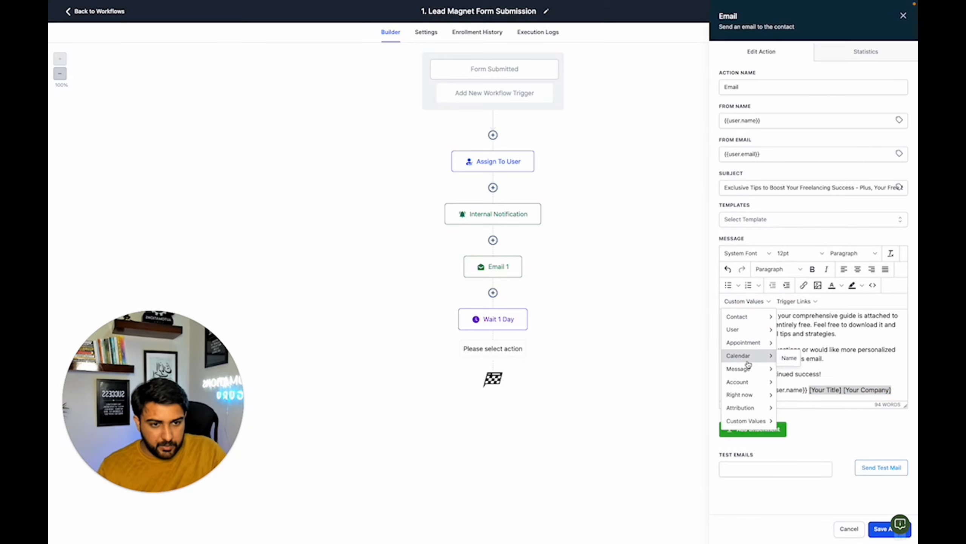
{"action": "mouse_move", "coordinate": [748, 381]}
{"action": "left_click", "coordinate": [818, 211]}
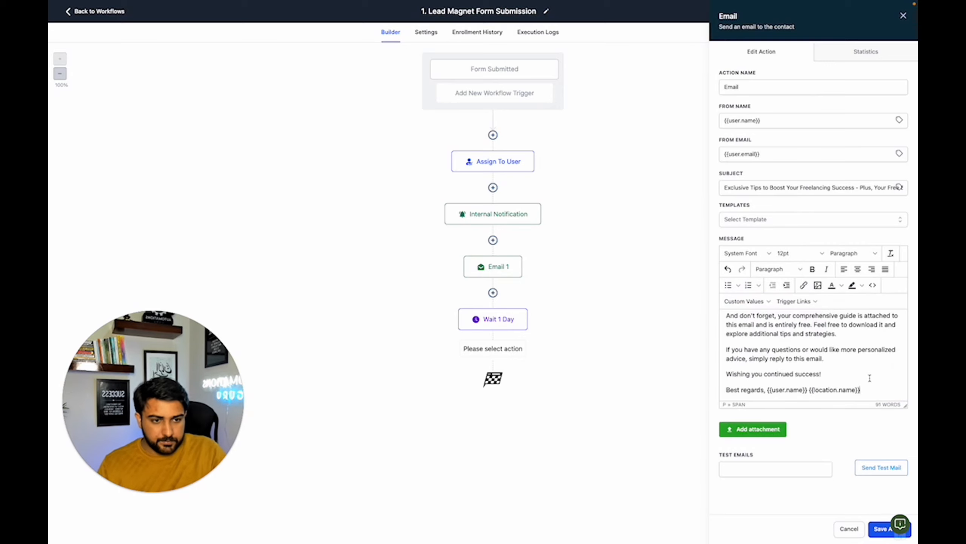
- Save the second email action and rename it as Email 2 - Day 2
{"action": "left_click", "coordinate": [877, 528]}
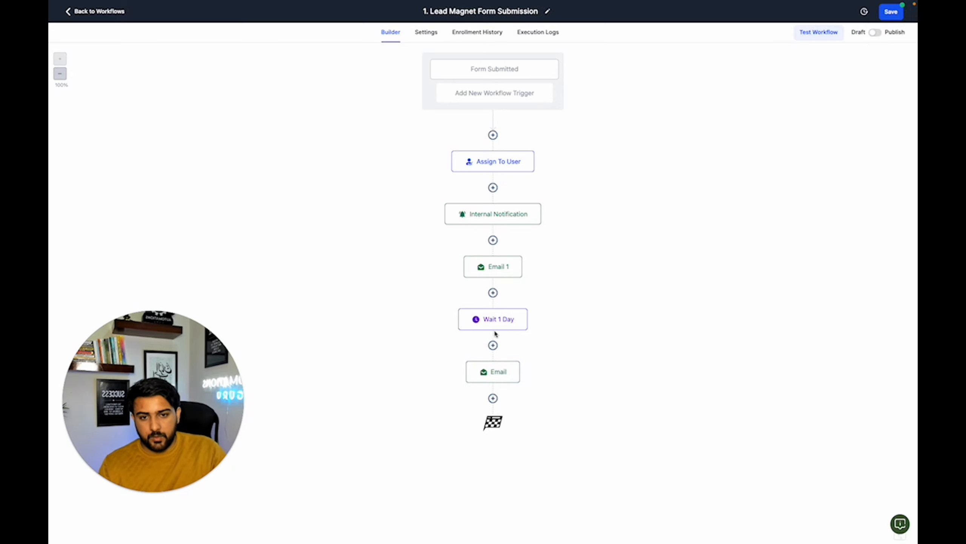
{"action": "left_click", "coordinate": [505, 369]}
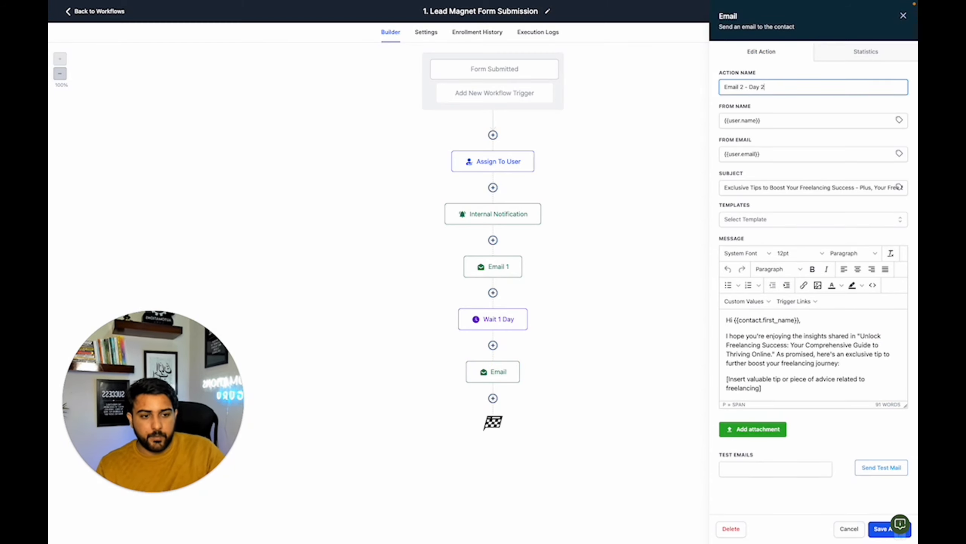
{"action": "left_click", "coordinate": [875, 529]}
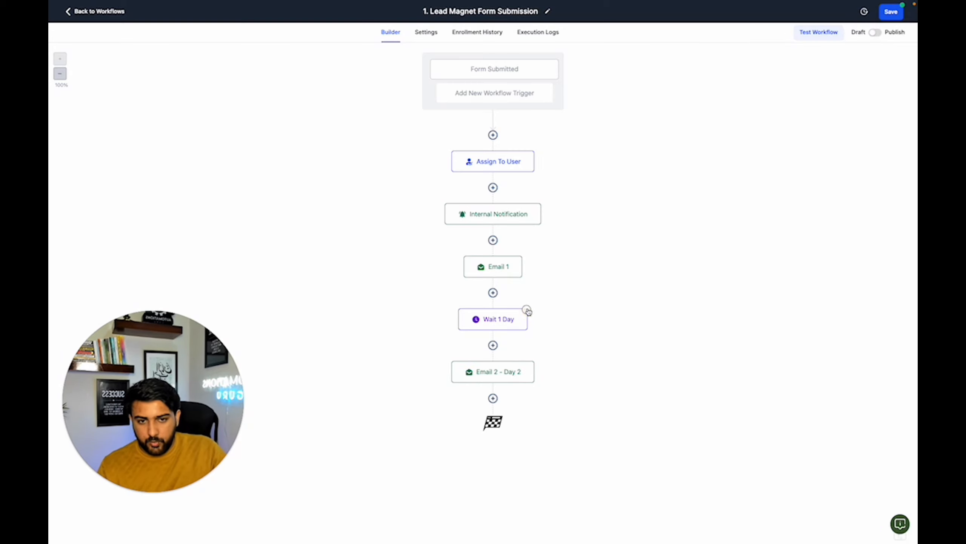
- Add a Wait action after Email 2 - Day 2 with a time delay of 2 days
{"action": "left_click", "coordinate": [493, 399]}
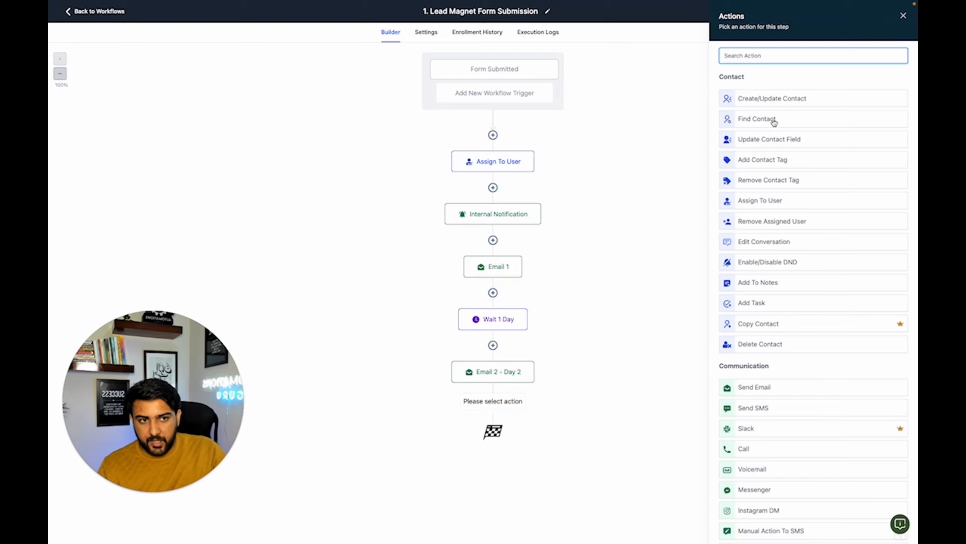
{"action": "type", "text": "wa"}
{"action": "left_click", "coordinate": [760, 93]}
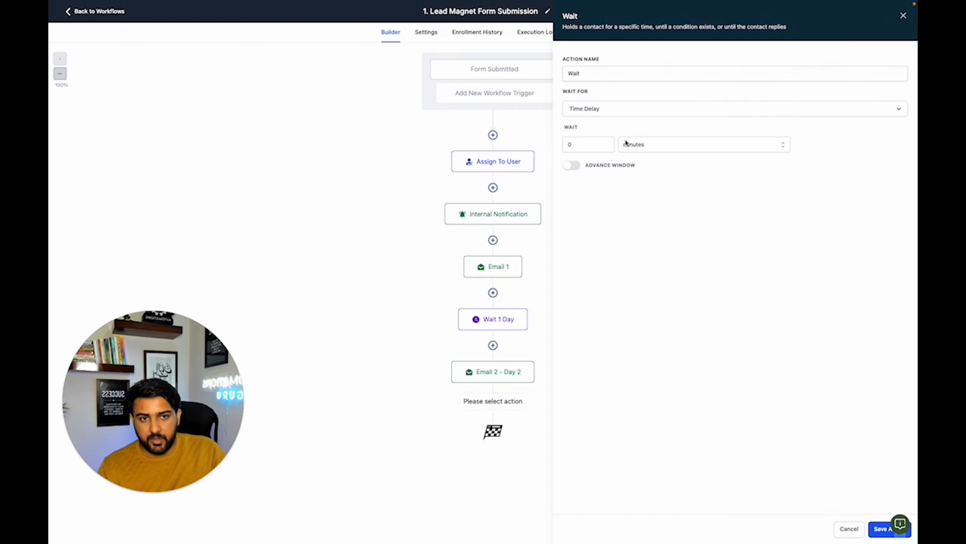
{"action": "left_click", "coordinate": [607, 143]}
{"action": "left_click", "coordinate": [607, 142]}
{"action": "left_click", "coordinate": [643, 145]}
{"action": "left_click", "coordinate": [640, 189]}
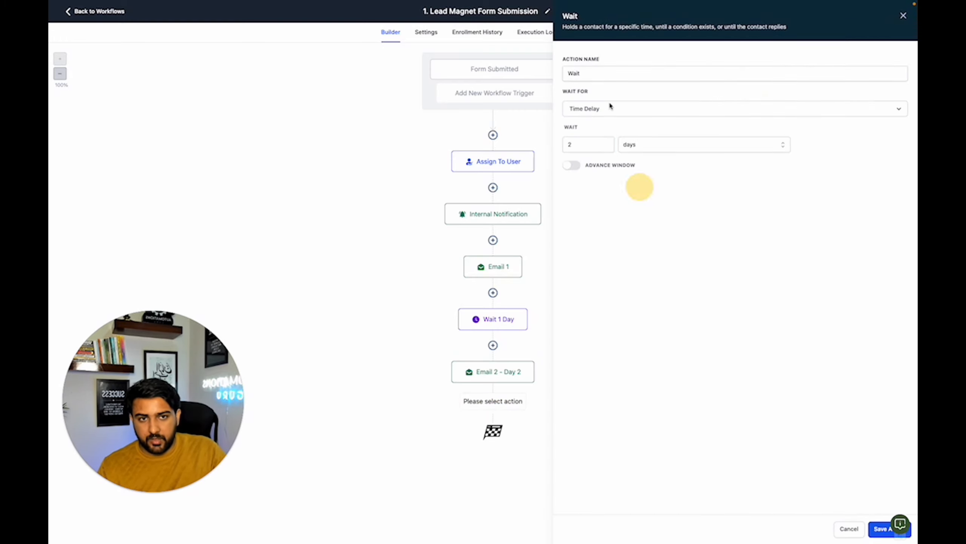
- Name the new wait action Wait 2 day and save the action
{"action": "left_click", "coordinate": [619, 73]}
{"action": "type", "text": "2 d"}
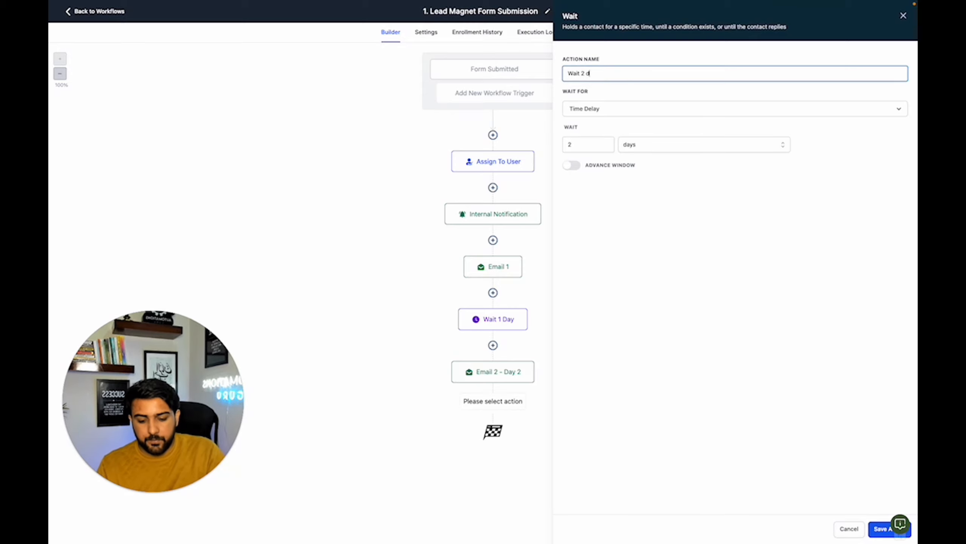
{"action": "type", "text": "ay"}
{"action": "left_click", "coordinate": [882, 529]}
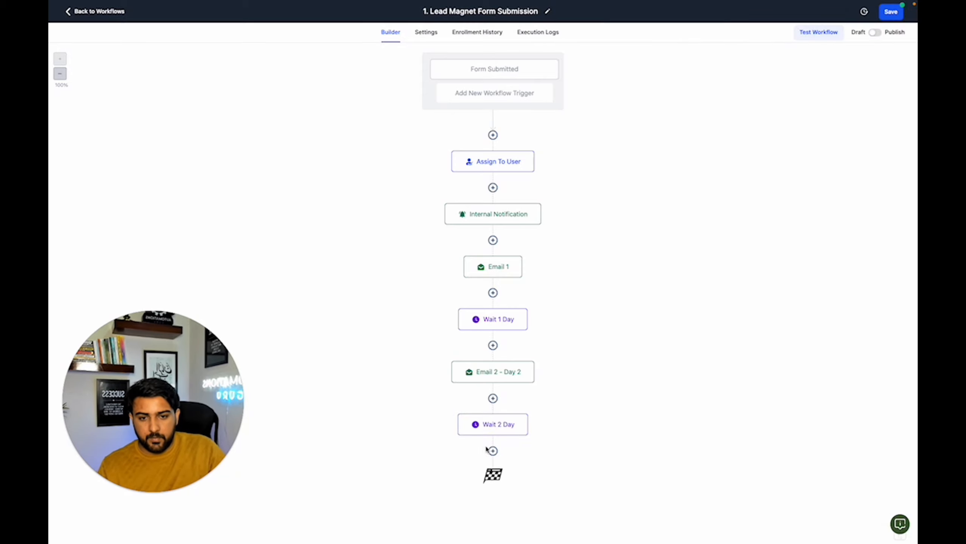
- Add an Email action after the Wait 2 Day step and name it Email 3 - Day 4
{"action": "left_click", "coordinate": [492, 452]}
{"action": "left_click", "coordinate": [760, 392]}
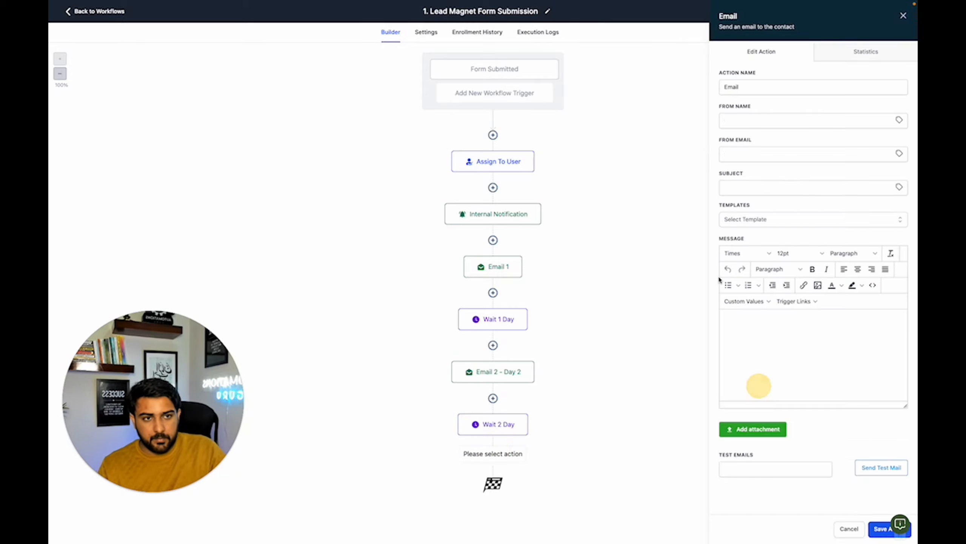
{"action": "left_click", "coordinate": [835, 93]}
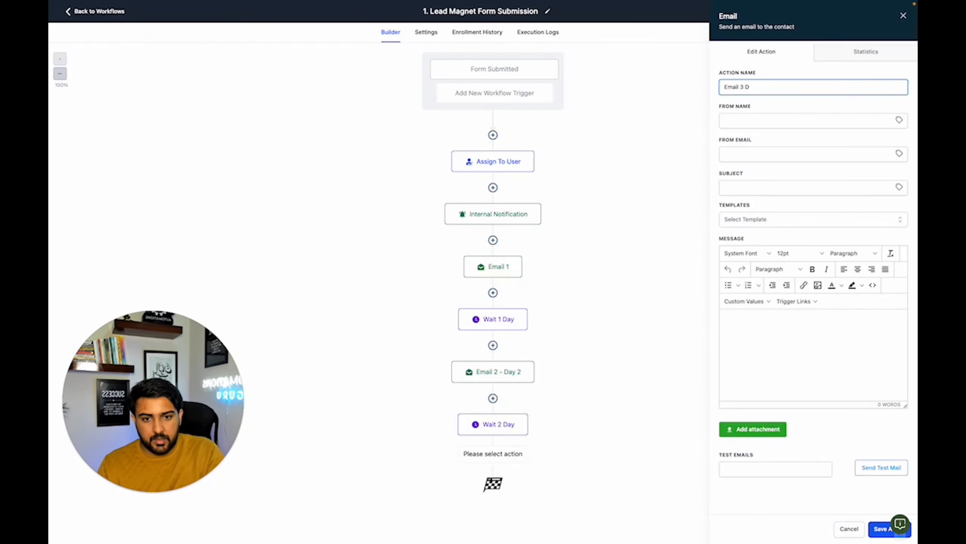
{"action": "type", "text": "3 -"}
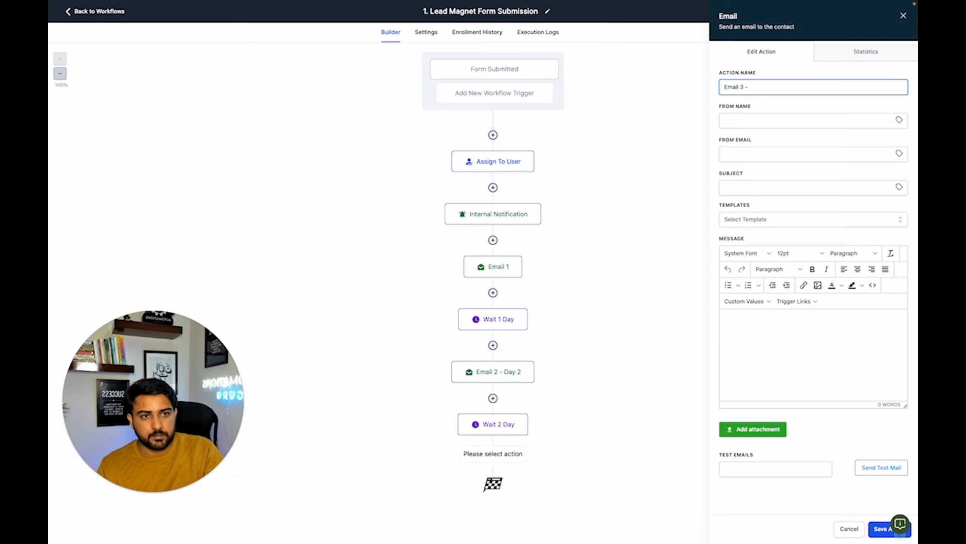
{"action": "type", "text": " dayy 4"}
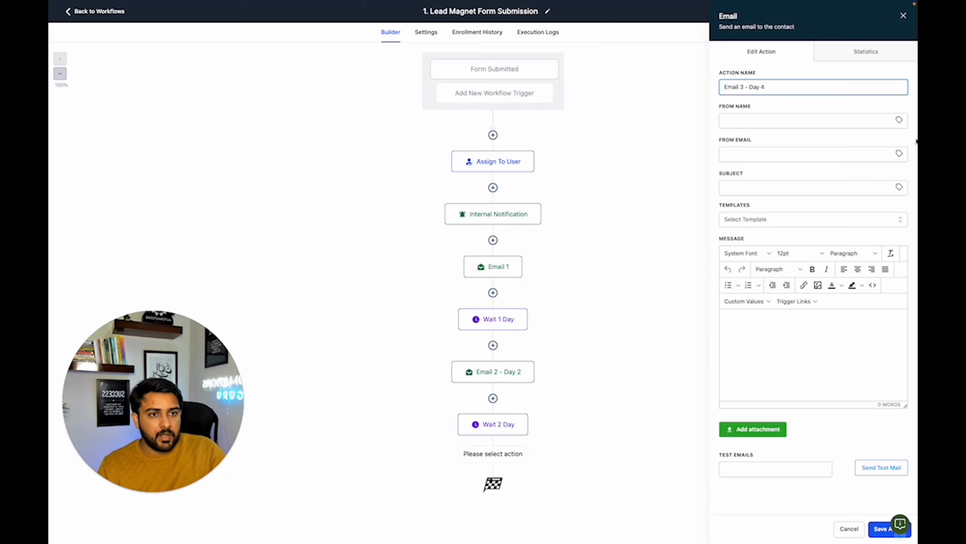
- Set the From Name to the {{user.name}} custom value and the From Email to {{user.email}}
{"action": "left_click", "coordinate": [903, 122]}
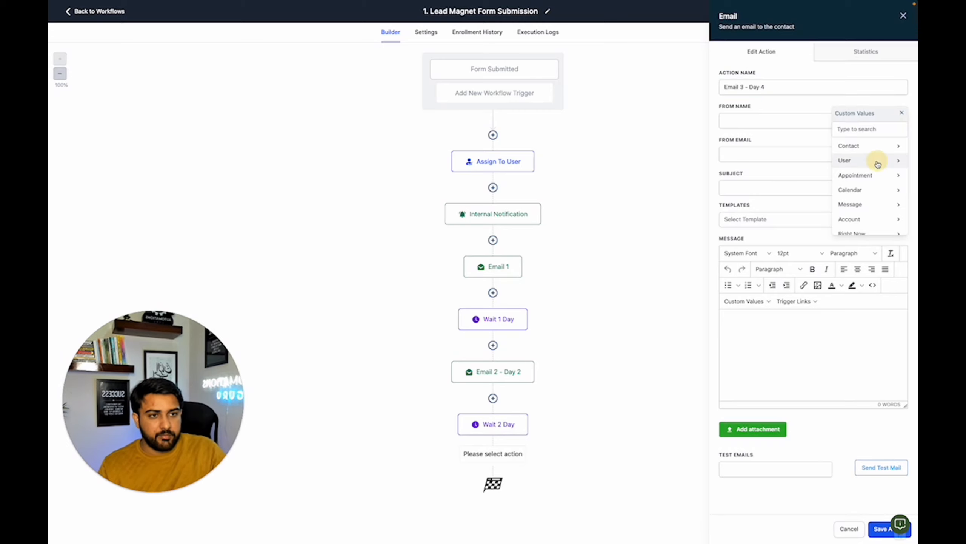
{"action": "left_click", "coordinate": [817, 158]}
{"action": "left_click", "coordinate": [865, 152]}
{"action": "left_click", "coordinate": [900, 156]}
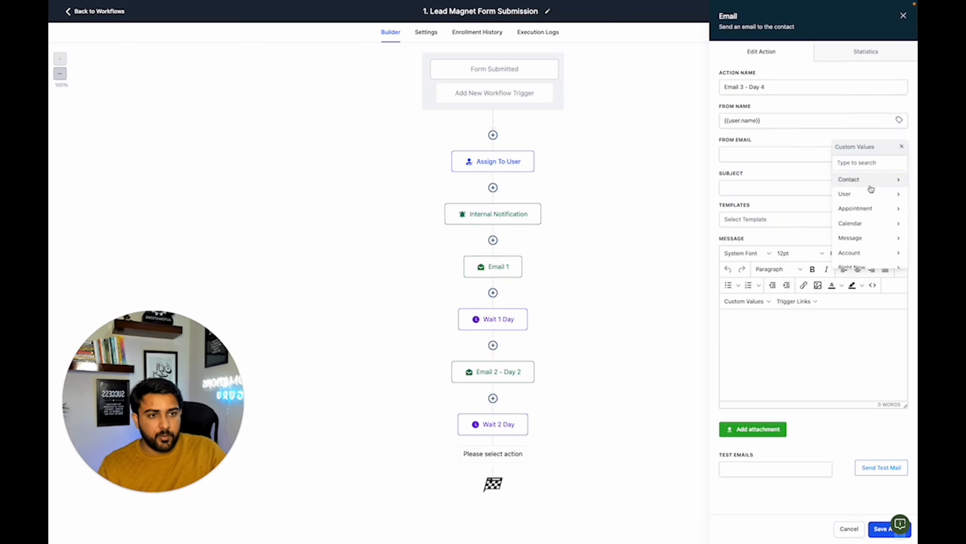
{"action": "left_click", "coordinate": [869, 196]}
{"action": "left_click", "coordinate": [863, 222]}
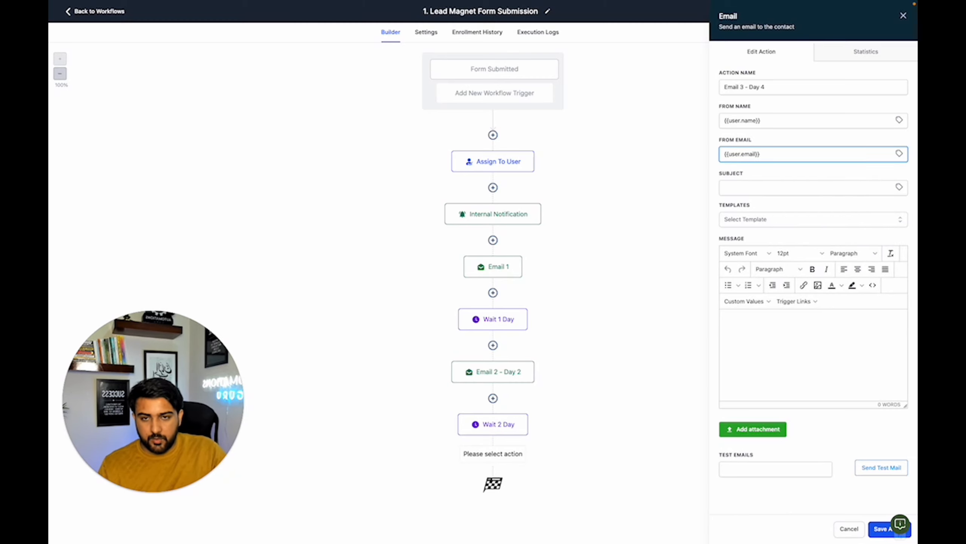
- Copy the Email 3 subject line from the Lead Magnet Follow-Ups document into the subject of Email 3 - Day 4
{"action": "key", "text": "ctrl+Tab"}
{"action": "scroll", "coordinate": [421, 338], "scroll_direction": "down", "scroll_amount": 8}
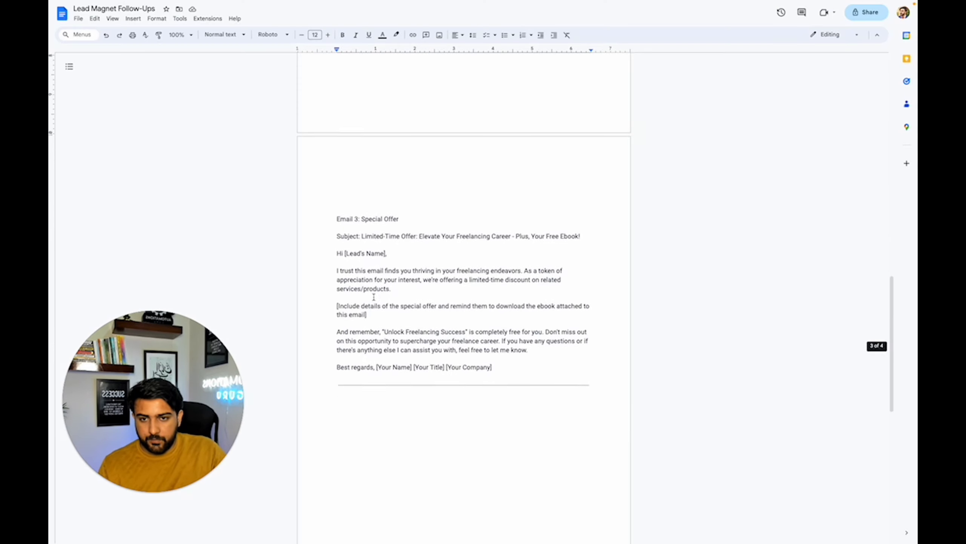
{"action": "left_click_drag", "start_coordinate": [361, 230], "coordinate": [581, 231]}
{"action": "key", "text": "ctrl+c"}
{"action": "key", "text": "ctrl+Tab"}
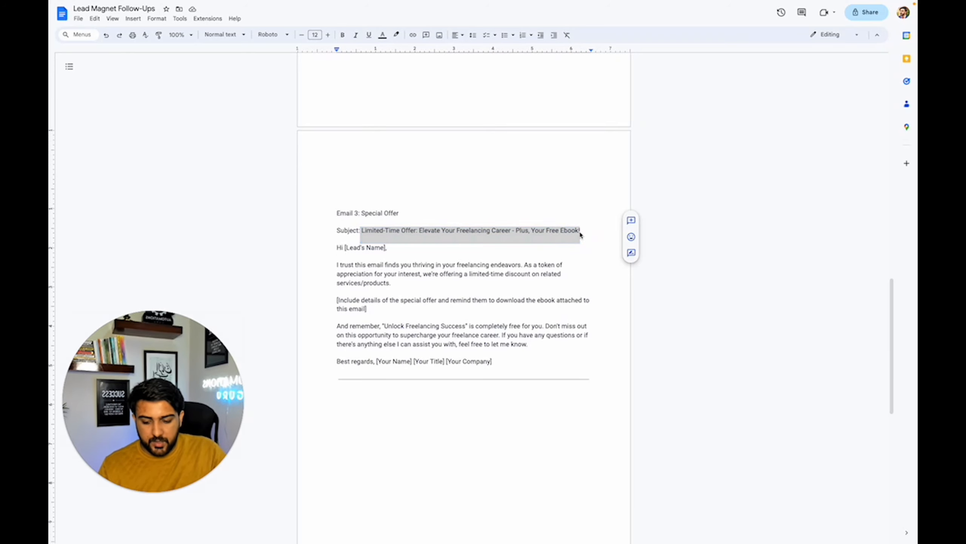
{"action": "left_click", "coordinate": [747, 186]}
{"action": "key", "text": "ctrl+v"}
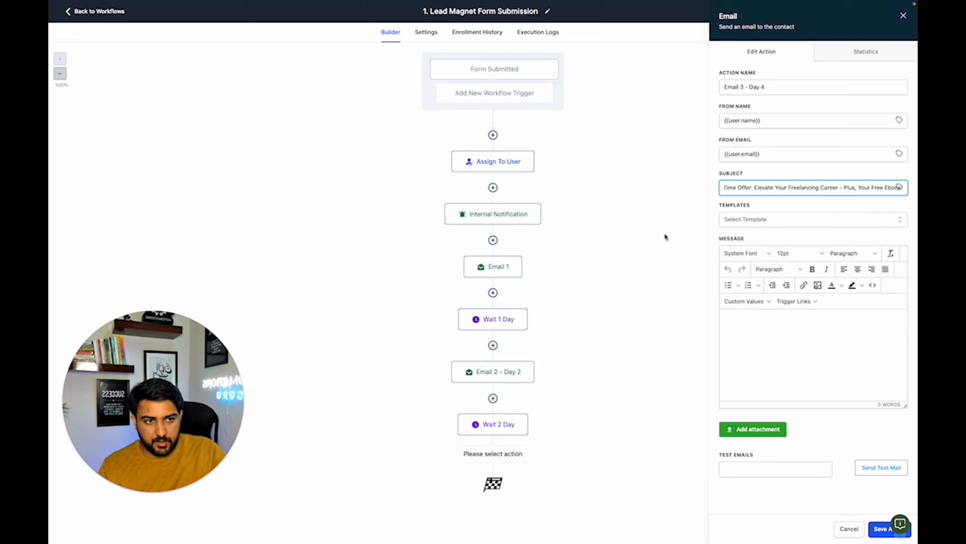
- Copy the Email 3 body, from greeting to sign-off, from the follow-ups document into the message and save the action
{"action": "key", "text": "ctrl+shift+Tab"}
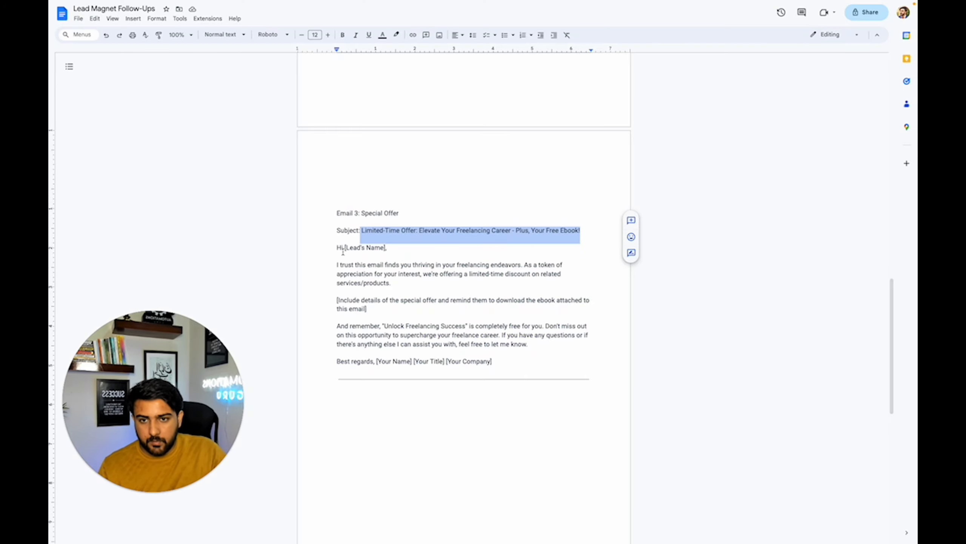
{"action": "mouse_move", "coordinate": [337, 248]}
{"action": "left_mouse_down"}
{"action": "mouse_move", "coordinate": [461, 319]}
{"action": "mouse_move", "coordinate": [511, 366]}
{"action": "left_mouse_up"}
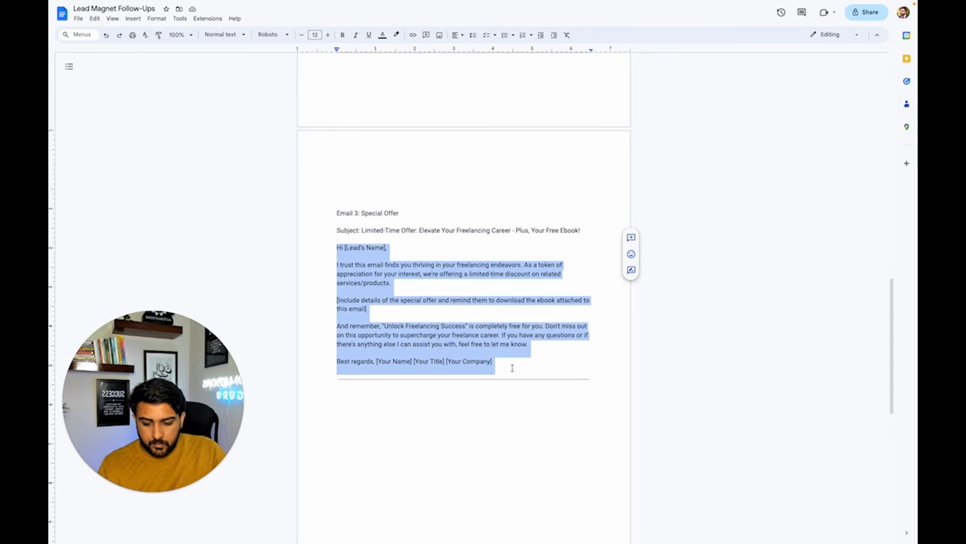
{"action": "key", "text": "ctrl+Tab"}
{"action": "left_click", "coordinate": [756, 347]}
{"action": "key", "text": "ctrl+v"}
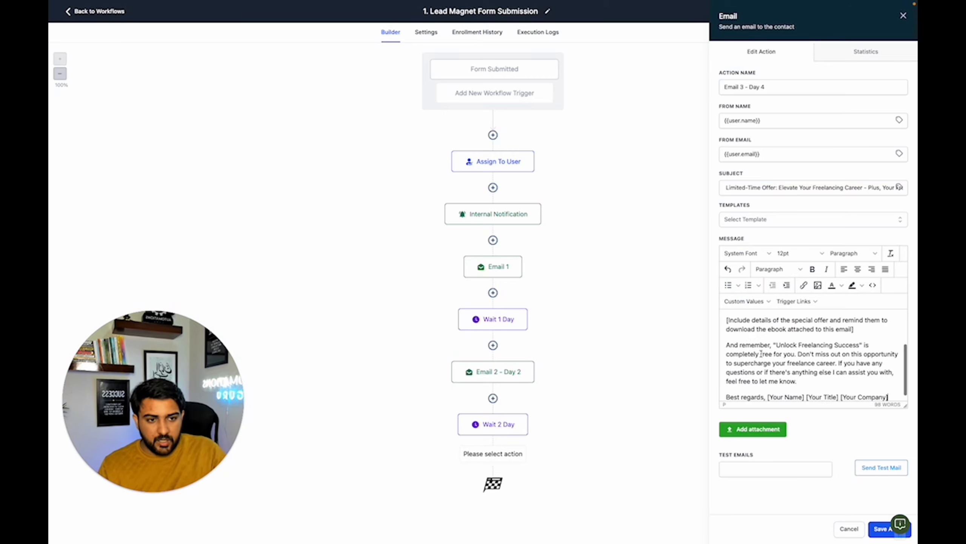
{"action": "left_click", "coordinate": [883, 531]}
- Copy only the Wait 2 Day action to the end of the workflow, after Email 3 - Day 4
{"action": "scroll", "coordinate": [522, 372], "scroll_direction": "down", "scroll_amount": 1}
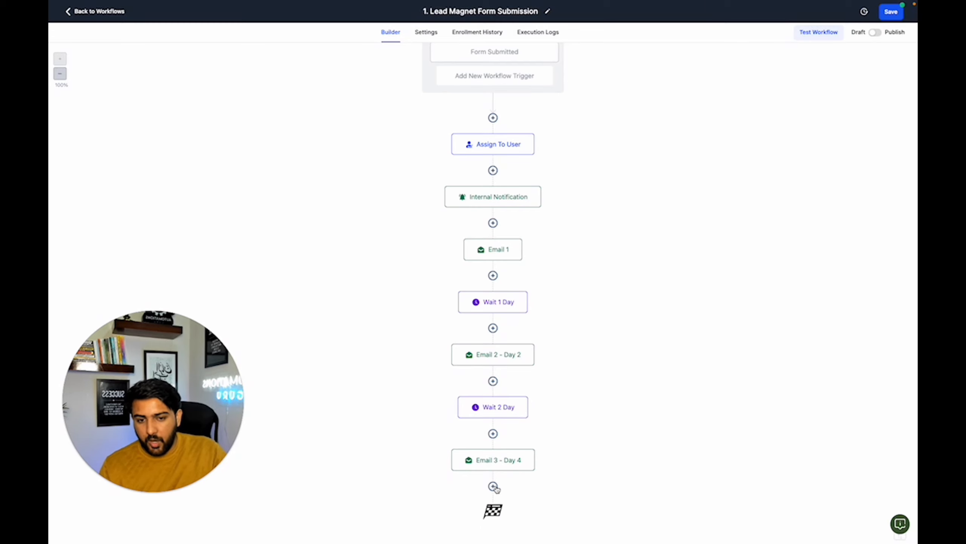
{"action": "left_click", "coordinate": [527, 398]}
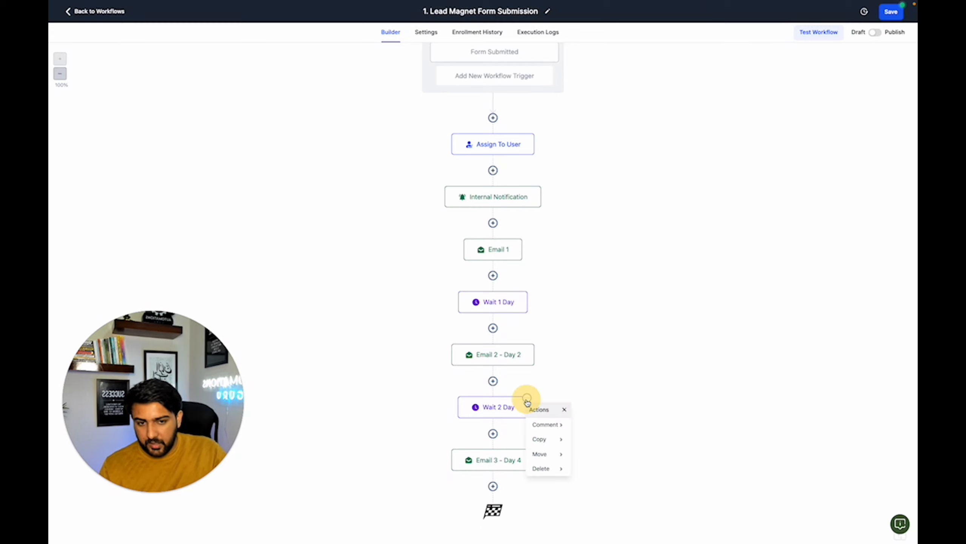
{"action": "left_click", "coordinate": [540, 439]}
{"action": "left_click", "coordinate": [587, 425]}
{"action": "scroll", "coordinate": [509, 496], "scroll_direction": "down", "scroll_amount": 2}
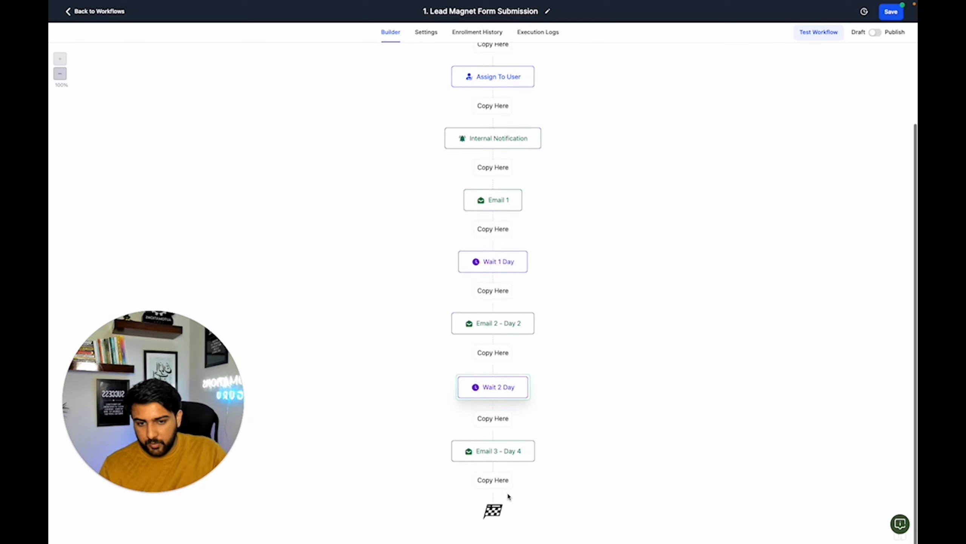
{"action": "left_click", "coordinate": [495, 480]}
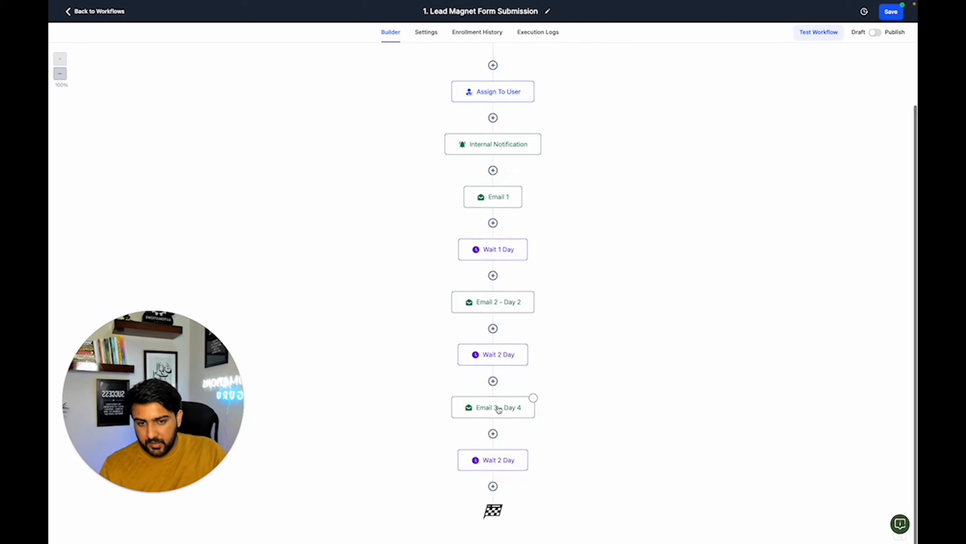
- Copy only the Email 3 - Day 4 action to the end of the workflow, after the last wait
{"action": "left_click", "coordinate": [534, 399]}
{"action": "left_click", "coordinate": [544, 439]}
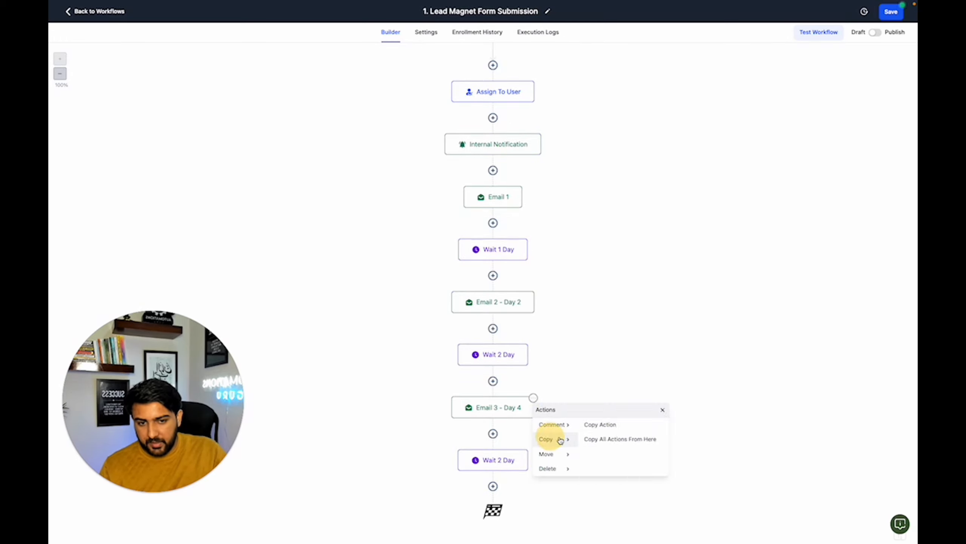
{"action": "left_click", "coordinate": [586, 425]}
{"action": "scroll", "coordinate": [494, 492], "scroll_direction": "down", "scroll_amount": 2}
{"action": "left_click", "coordinate": [494, 481]}
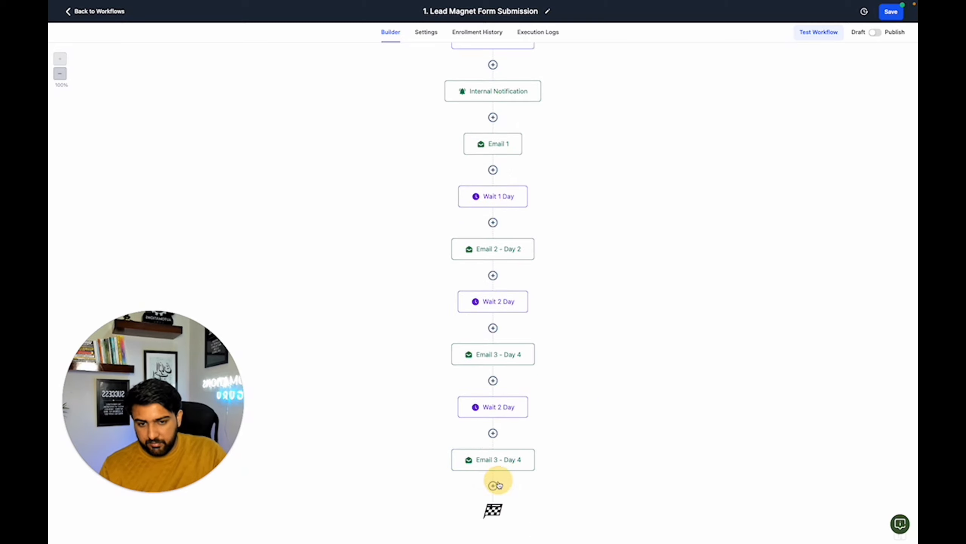
- Rename the copied email action at the end of the workflow as Email 4 - Day 6
{"action": "left_click", "coordinate": [504, 463]}
{"action": "left_click", "coordinate": [744, 86]}
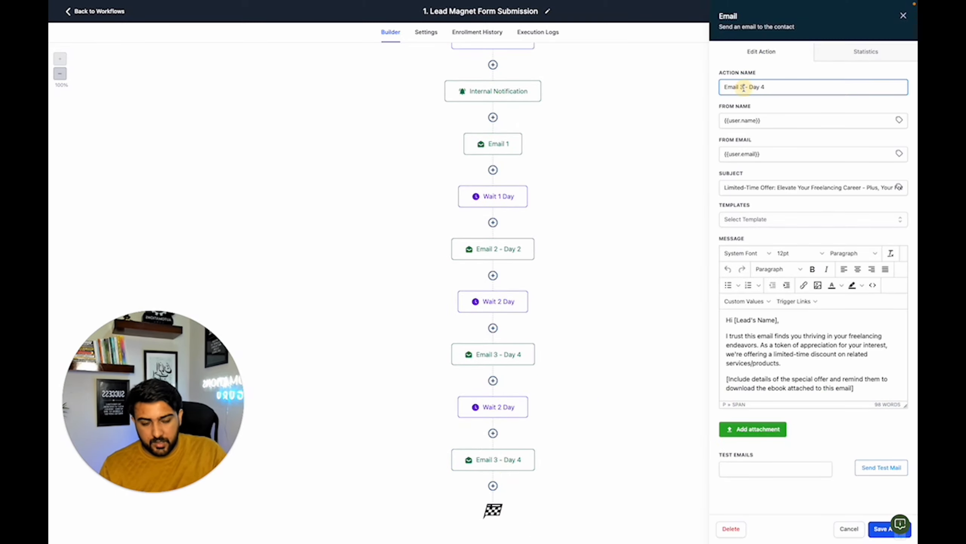
{"action": "key", "text": "BackSpace"}
{"action": "type", "text": "4"}
{"action": "left_click", "coordinate": [776, 85]}
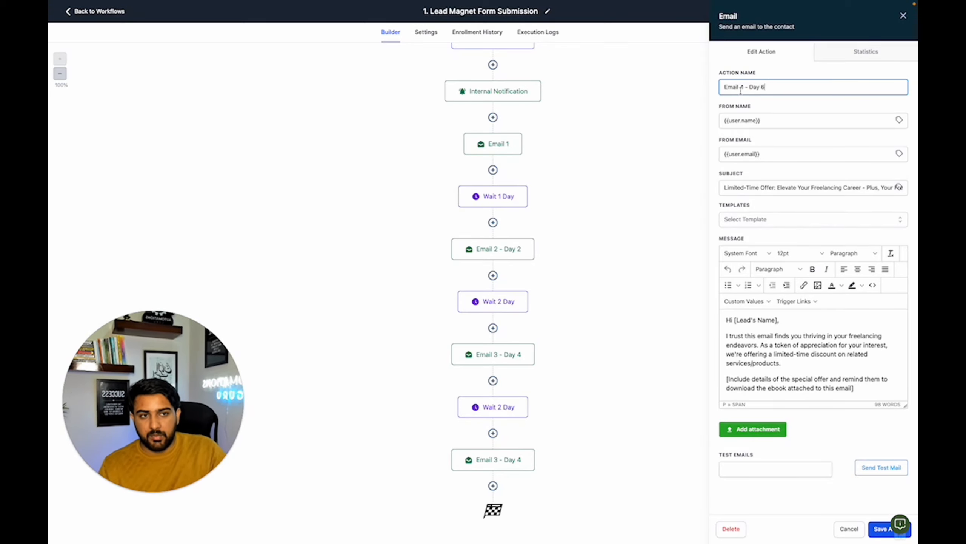
- Replace the subject with the Email 4 subject from the follow-ups document, "Your Final Chance to Unlock Freelancing Success - Ebook Inside!"
{"action": "key", "text": "ctrl+Tab"}
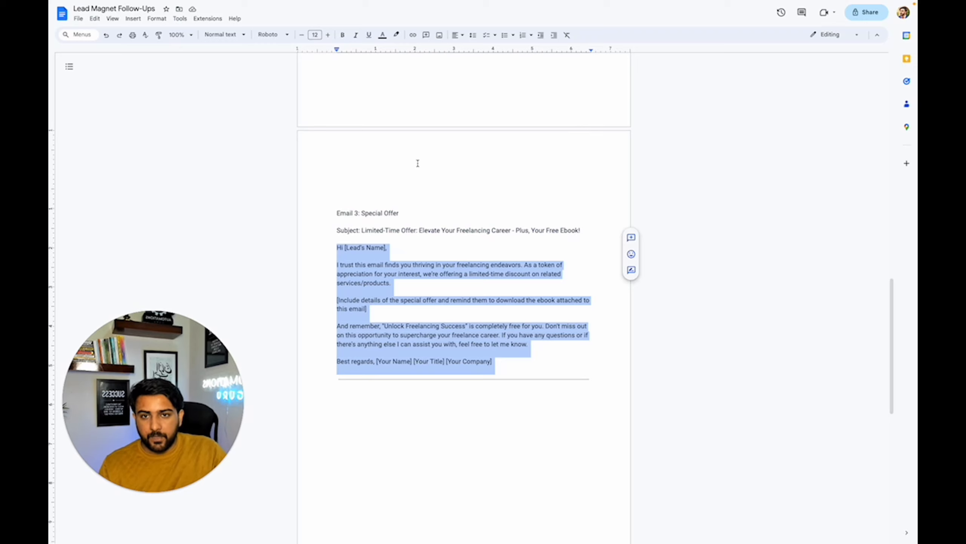
{"action": "scroll", "coordinate": [416, 173], "scroll_direction": "down", "scroll_amount": 8}
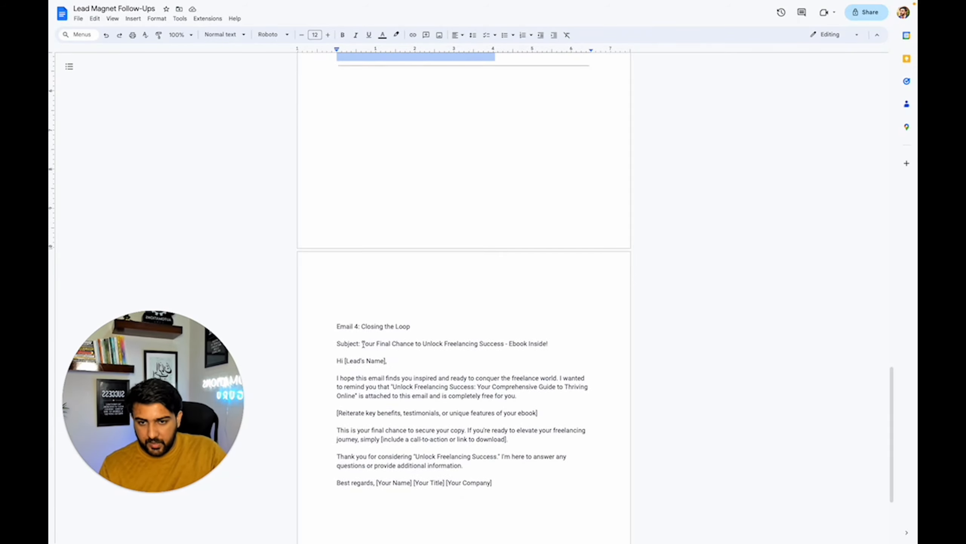
{"action": "left_click_drag", "start_coordinate": [362, 344], "coordinate": [554, 353]}
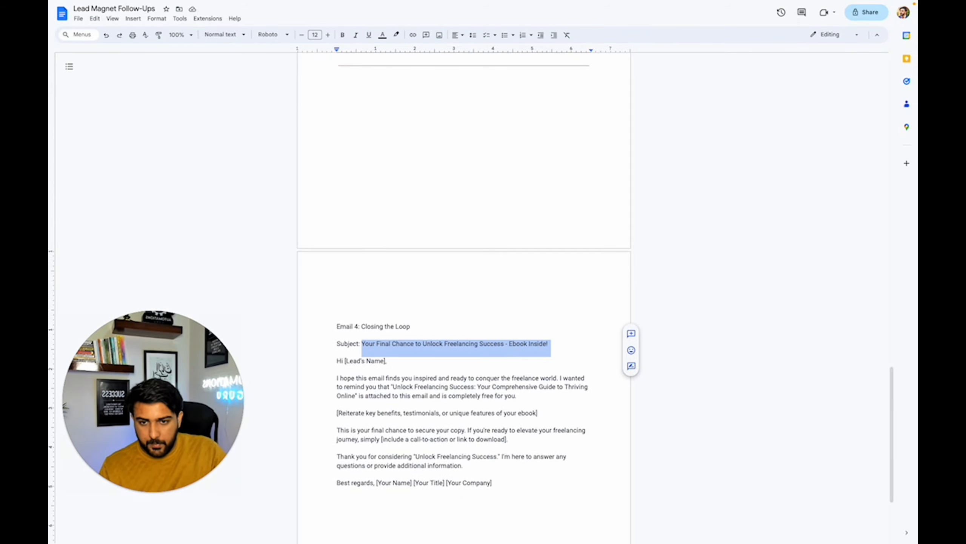
{"action": "key", "text": "ctrl+Tab"}
{"action": "left_click", "coordinate": [768, 187]}
{"action": "key", "text": "ctrl+a"}
{"action": "key", "text": "ctrl+v"}
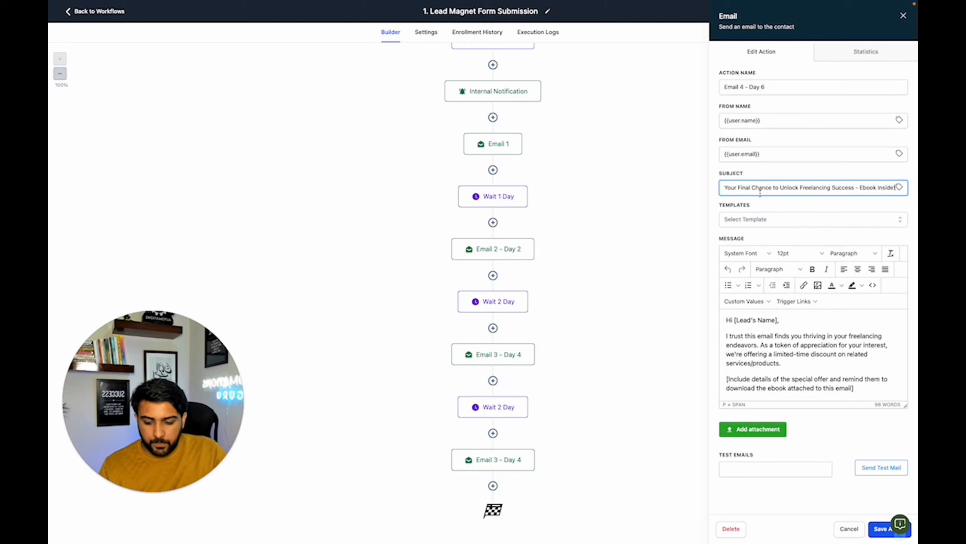
- Replace the message with the Email 4 body, from greeting to sign-off, copied from the follow-ups document
{"action": "key", "text": "ctrl+Tab"}
{"action": "left_click_drag", "start_coordinate": [335, 361], "coordinate": [502, 482]}
{"action": "key", "text": "ctrl+c"}
{"action": "key", "text": "ctrl+Tab"}
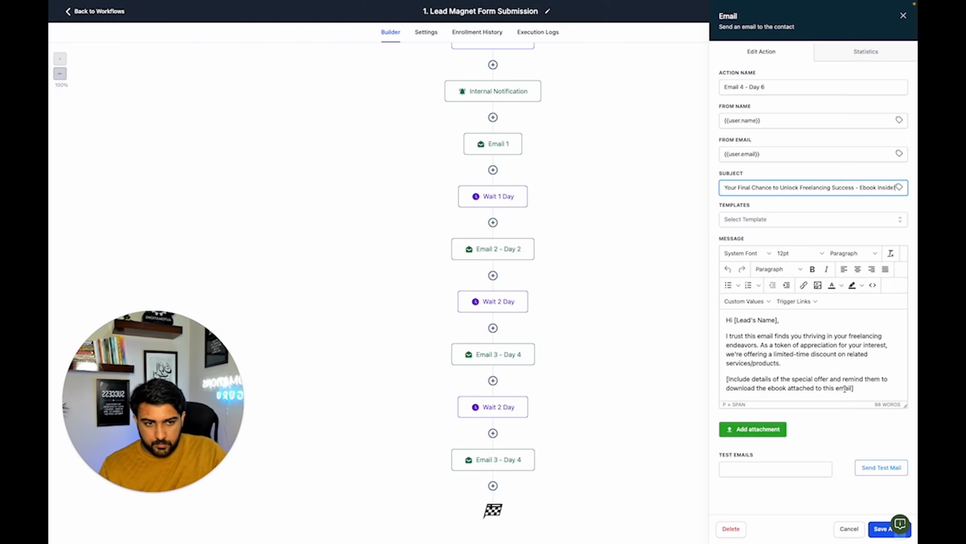
{"action": "left_click", "coordinate": [836, 357]}
{"action": "key", "text": "ctrl+a"}
{"action": "key", "text": "ctrl+v"}
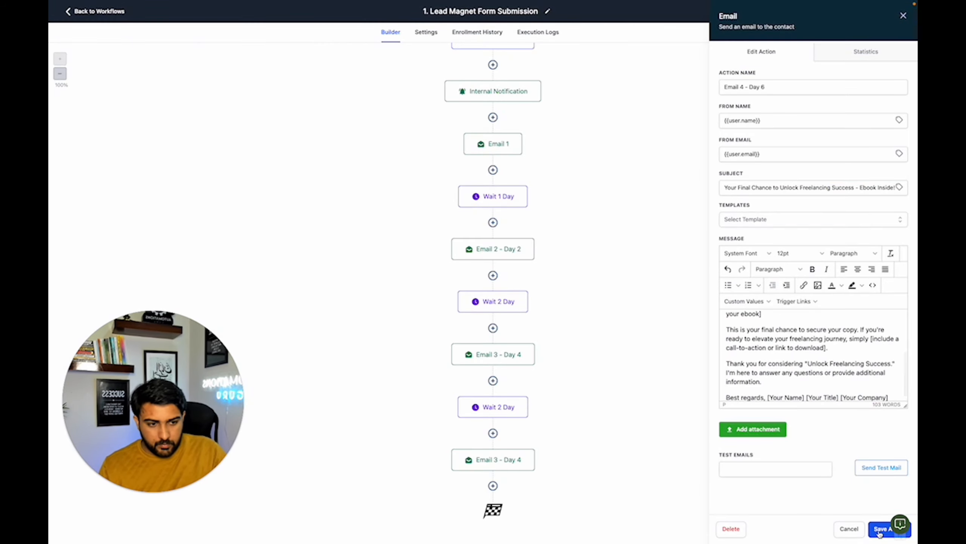
- Save the Email 4 - Day 6 action and the whole workflow
{"action": "left_click", "coordinate": [881, 528]}
{"action": "left_click", "coordinate": [889, 12]}
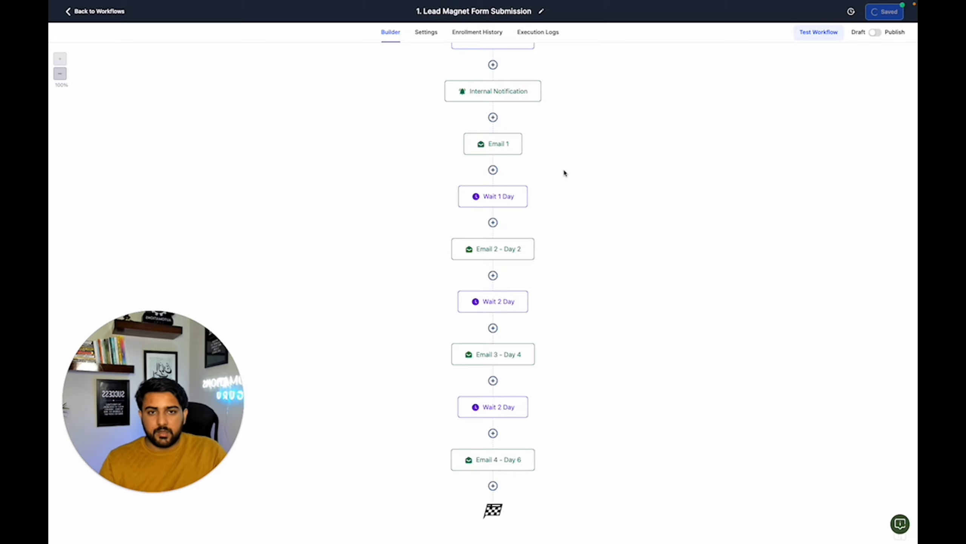
{"action": "scroll", "coordinate": [491, 204], "scroll_direction": "down", "scroll_amount": 3}
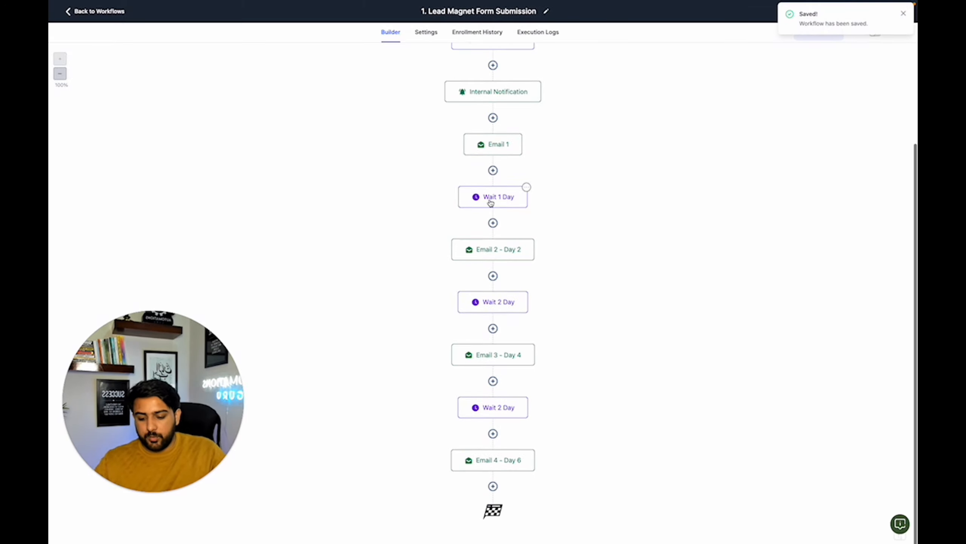
- Review the bracketed placeholders for the ebook link, freelancing tip and special offer in the follow-ups document's email drafts
{"action": "key", "text": "ctrl+shift+Tab"}
{"action": "scroll", "coordinate": [390, 210], "scroll_direction": "up", "scroll_amount": 20}
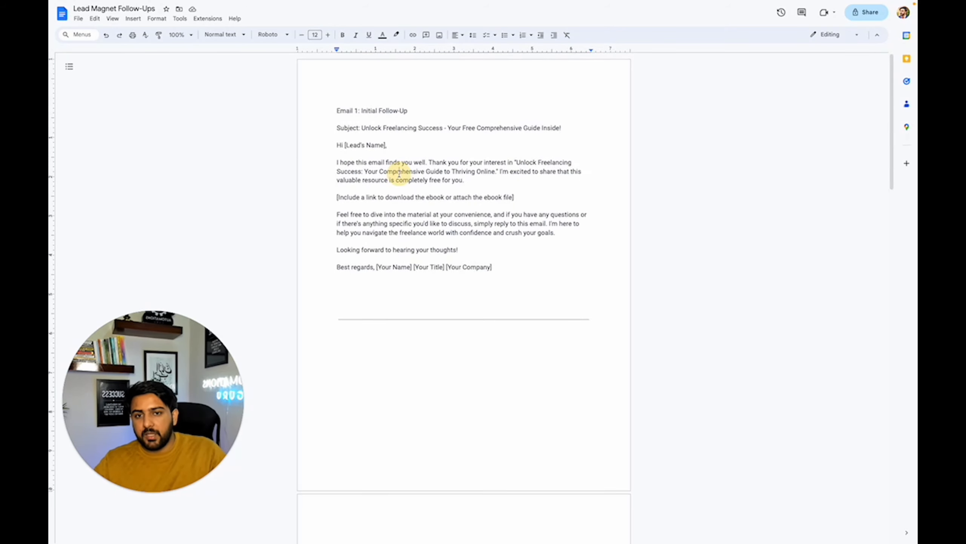
{"action": "left_click_drag", "start_coordinate": [422, 197], "coordinate": [538, 205]}
{"action": "scroll", "coordinate": [480, 222], "scroll_direction": "down", "scroll_amount": 8}
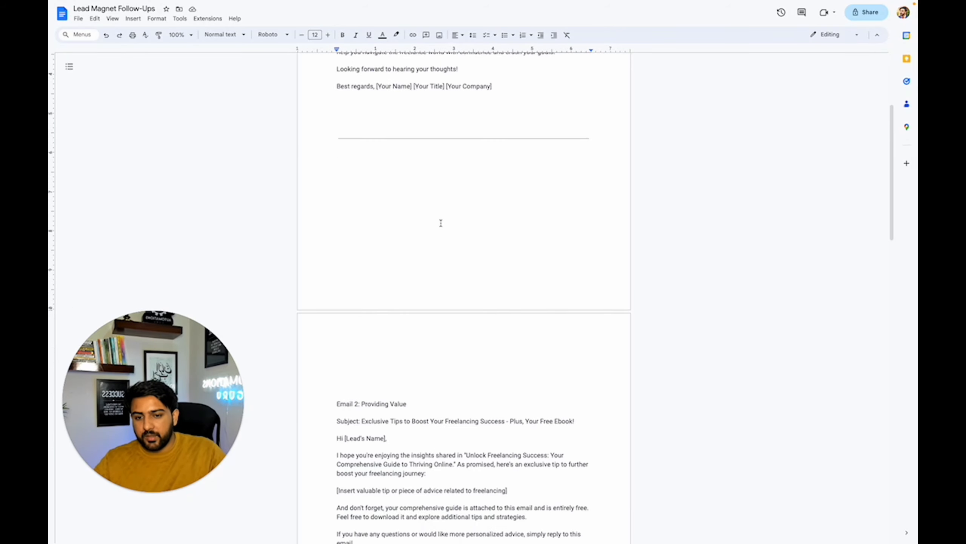
{"action": "scroll", "coordinate": [383, 345], "scroll_direction": "down", "scroll_amount": 12}
{"action": "left_click_drag", "start_coordinate": [356, 246], "coordinate": [403, 258]}
{"action": "left_click_drag", "start_coordinate": [357, 282], "coordinate": [423, 296]}
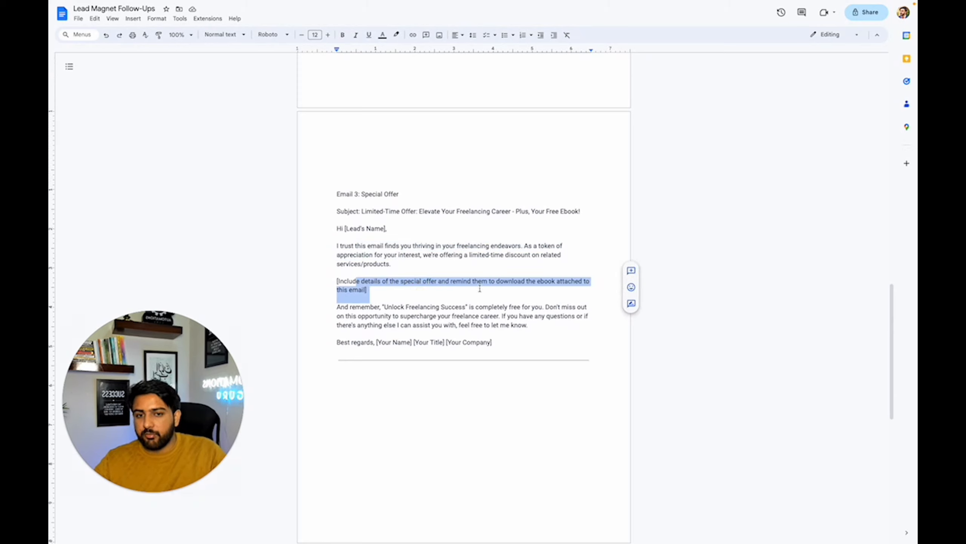
{"action": "left_click", "coordinate": [475, 291]}
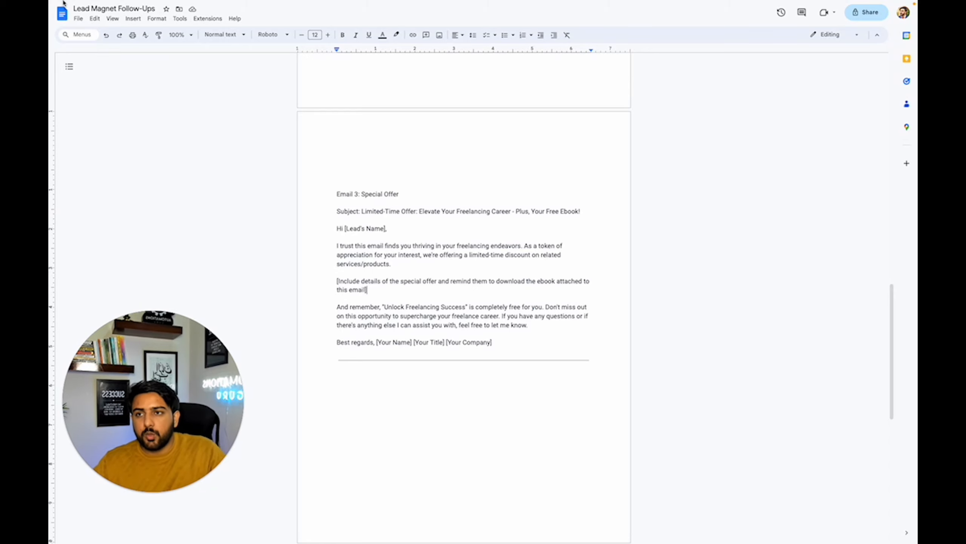
- Add an Add Contact Tag action directly after the Form Submitted trigger, create the tag "new ebook" for it, and save the action
{"action": "mouse_move", "coordinate": [63, 4]}
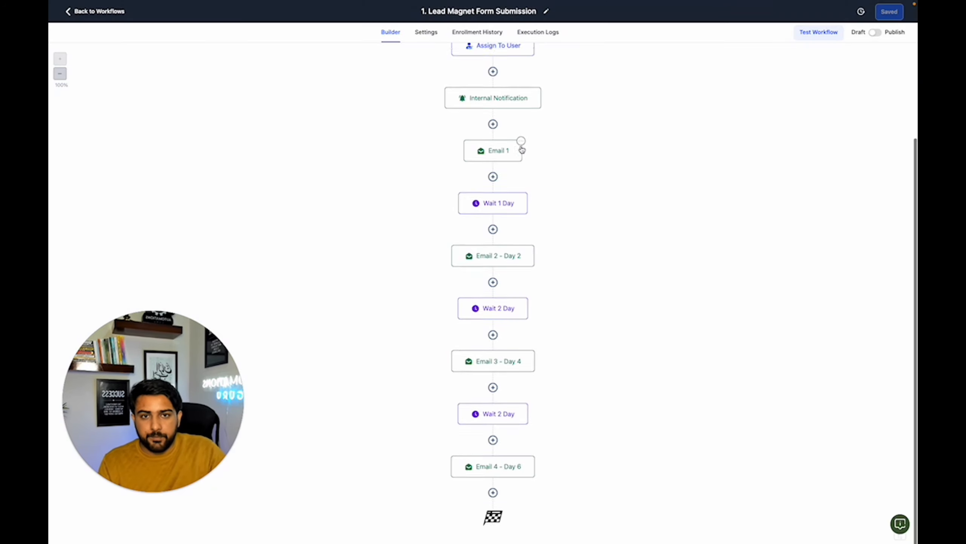
{"action": "left_click", "coordinate": [493, 134]}
{"action": "type", "text": "tag"}
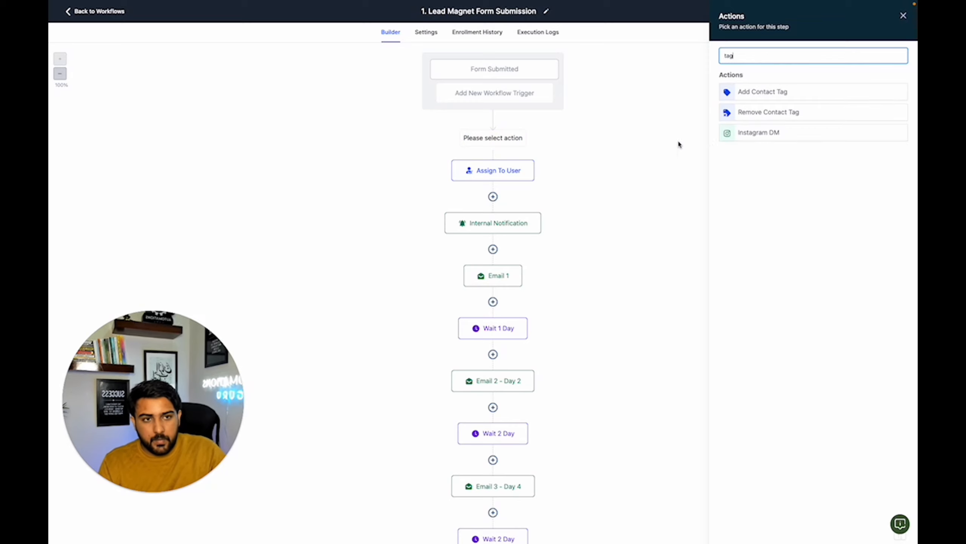
{"action": "left_click", "coordinate": [782, 99]}
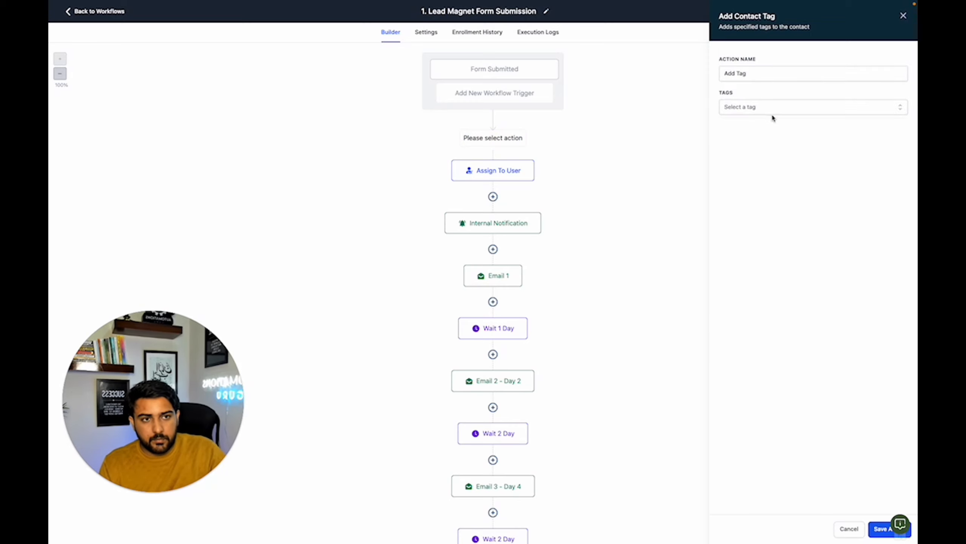
{"action": "left_click", "coordinate": [778, 107]}
{"action": "type", "text": "new ebook lead"}
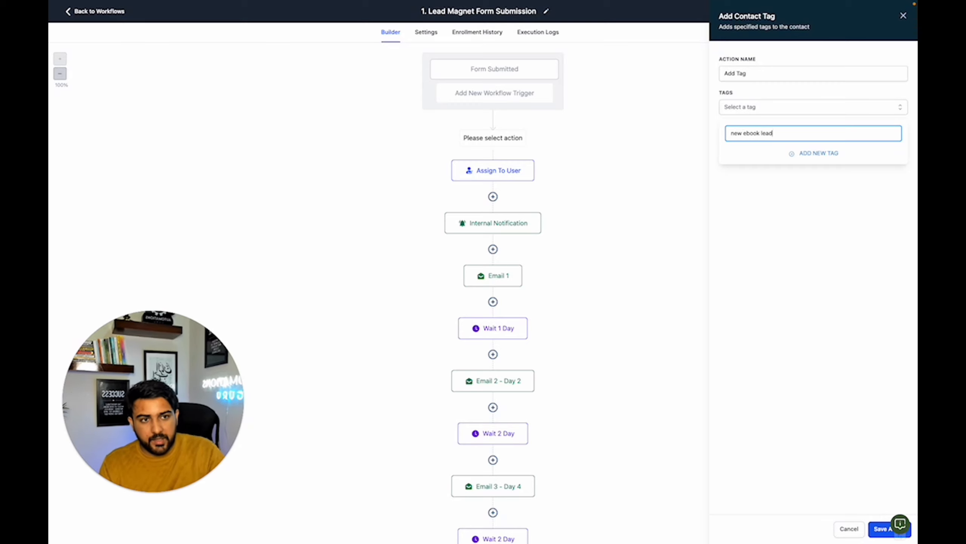
{"action": "left_click", "coordinate": [827, 154]}
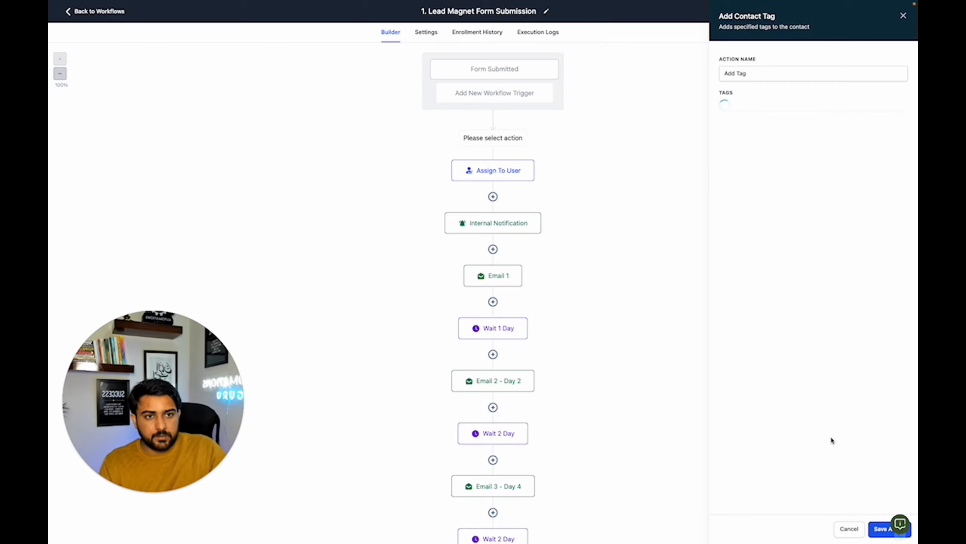
{"action": "left_click", "coordinate": [879, 529]}
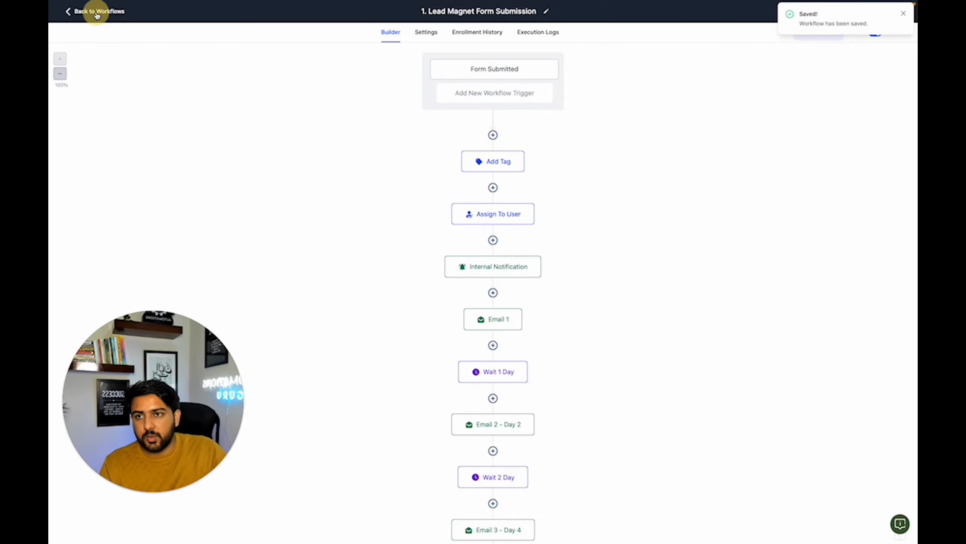
- Leave the workflow, start a new pipeline under Opportunities and begin its name with "Lead Ma"
{"action": "left_click", "coordinate": [96, 11]}
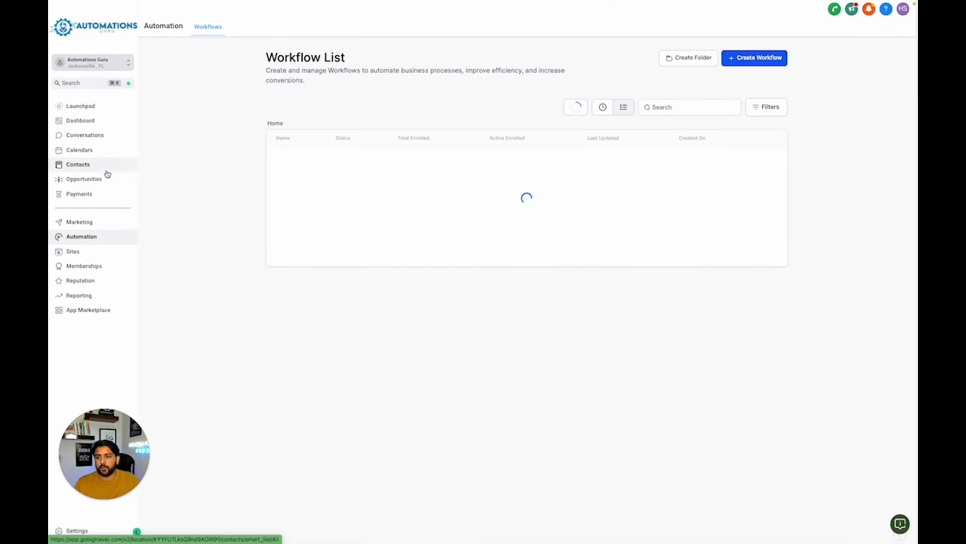
{"action": "left_click", "coordinate": [105, 180]}
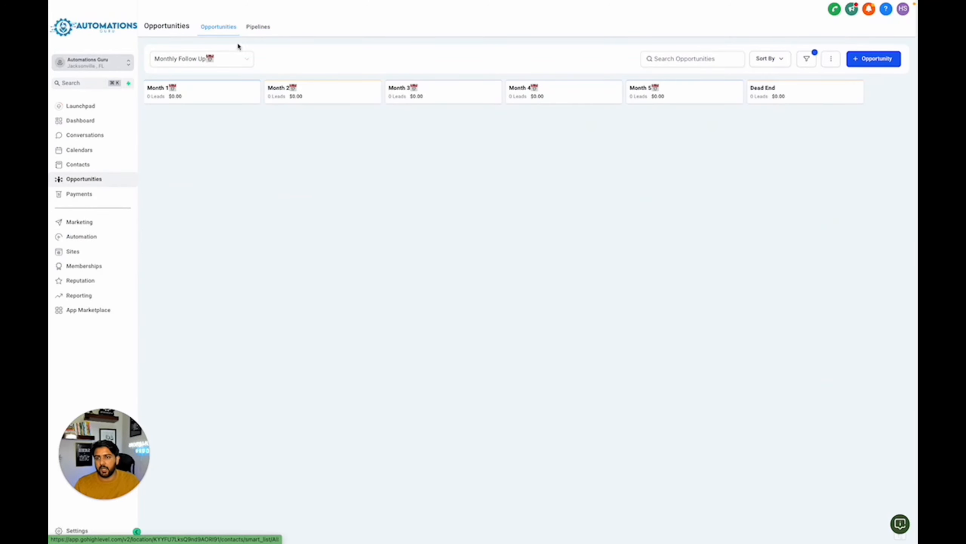
{"action": "left_click", "coordinate": [254, 30]}
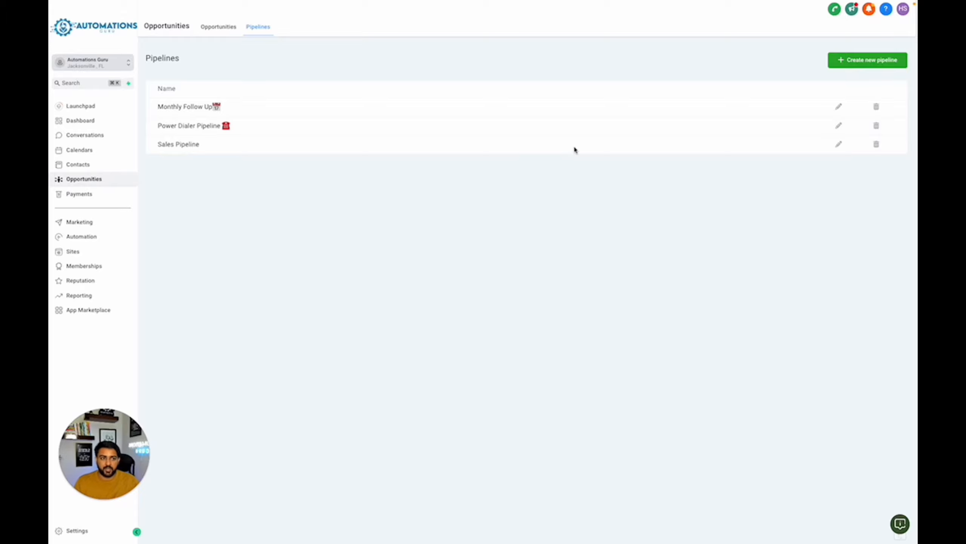
{"action": "left_click", "coordinate": [869, 60]}
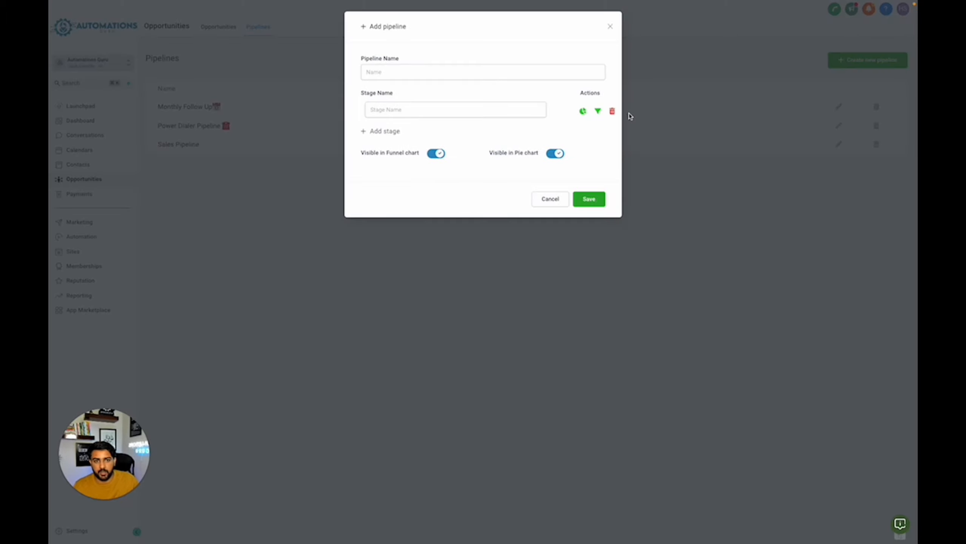
{"action": "left_click", "coordinate": [554, 76]}
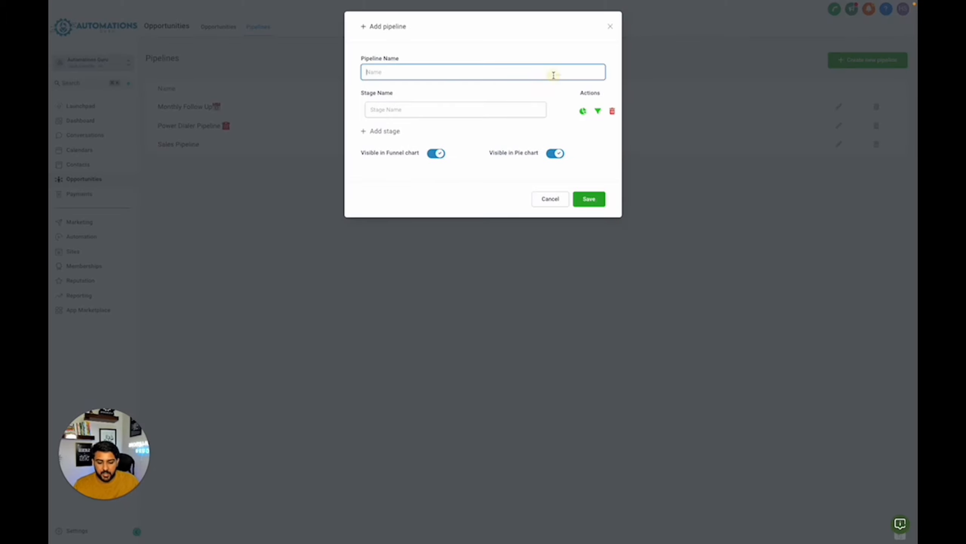
{"action": "type", "text": "n"}
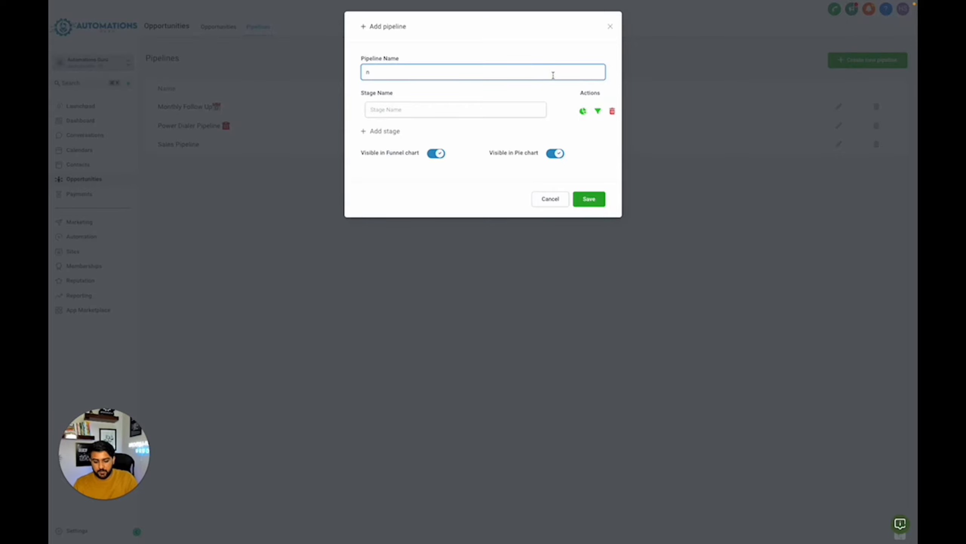
{"action": "key", "text": "BackSpace"}
{"action": "type", "text": "Lead Ma"}
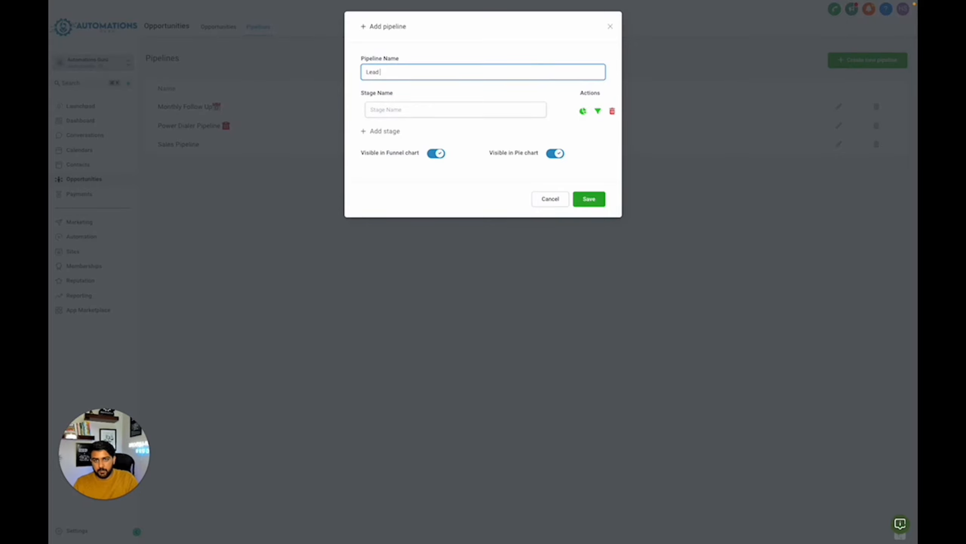
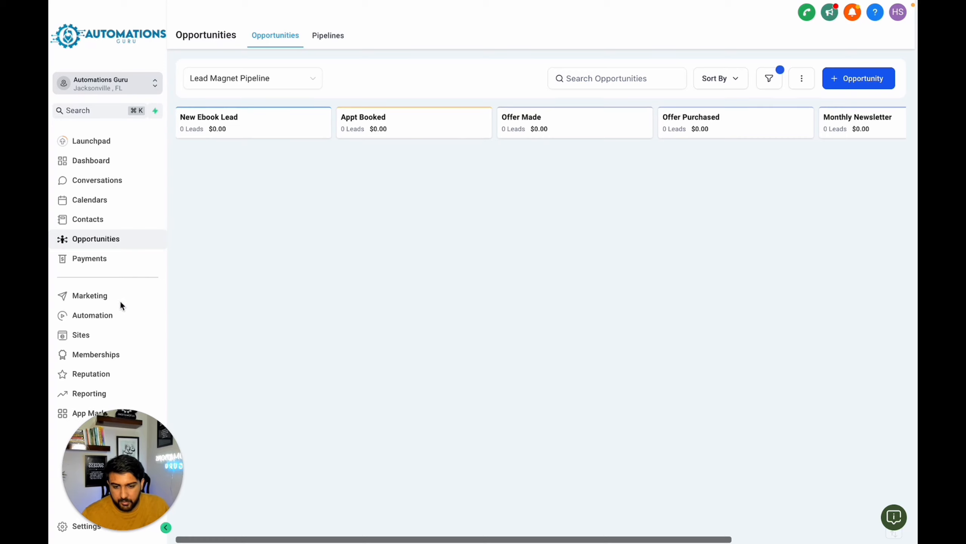
- Start a new Simple Calendar in the calendar settings and name it "Insight Call"
{"action": "left_click", "coordinate": [114, 205]}
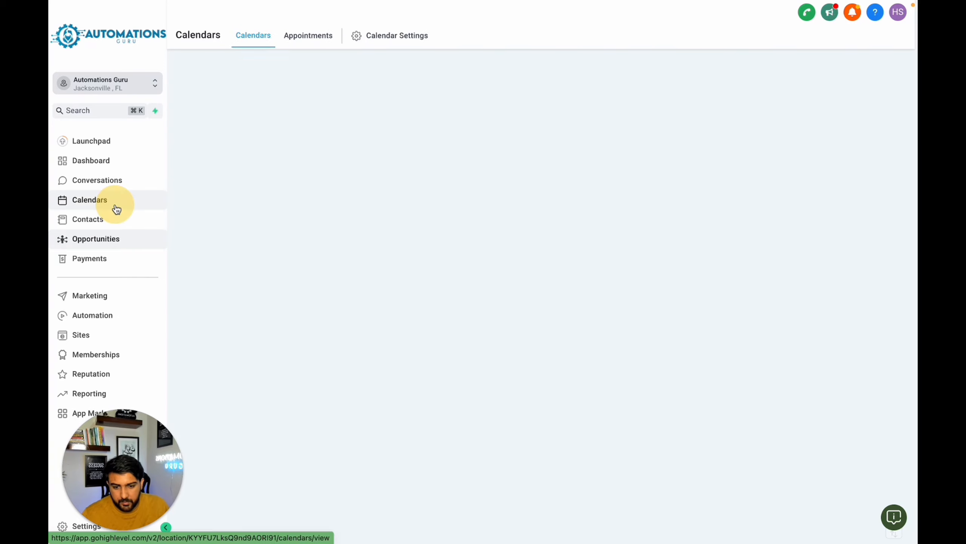
{"action": "left_click", "coordinate": [384, 36]}
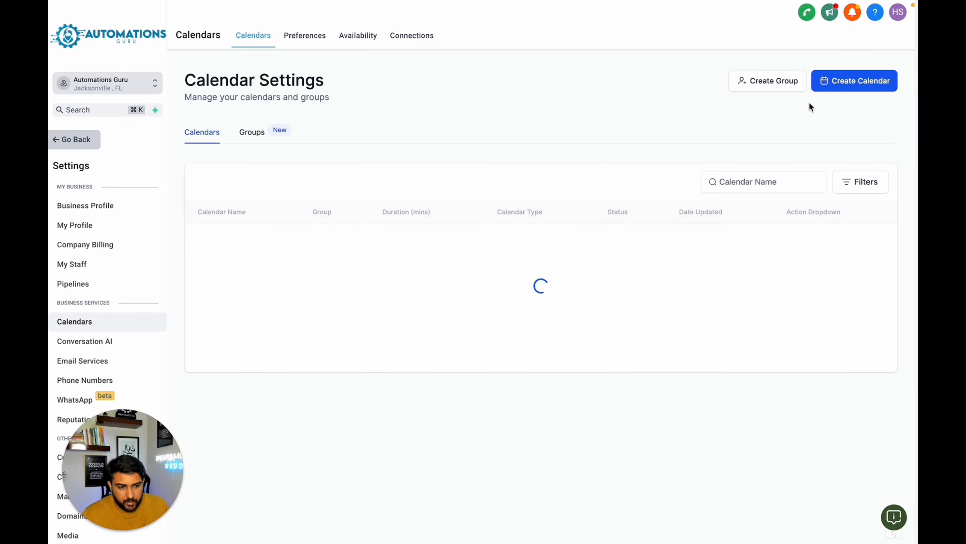
{"action": "left_click", "coordinate": [850, 80]}
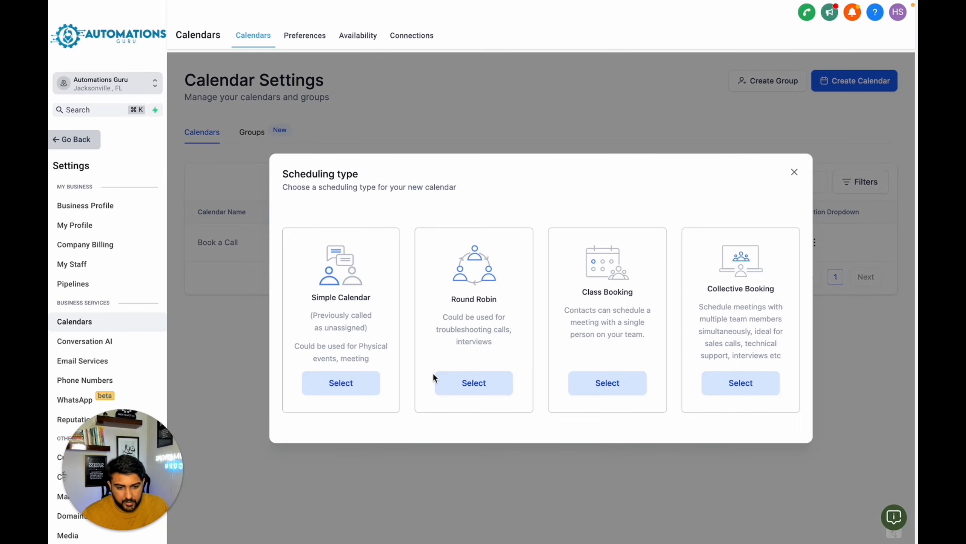
{"action": "left_click", "coordinate": [342, 381]}
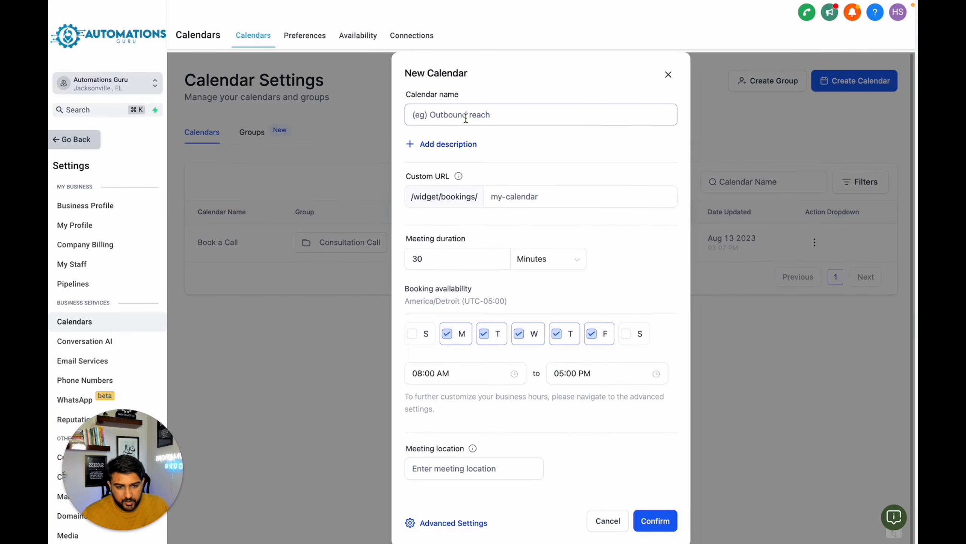
{"action": "left_click", "coordinate": [466, 118]}
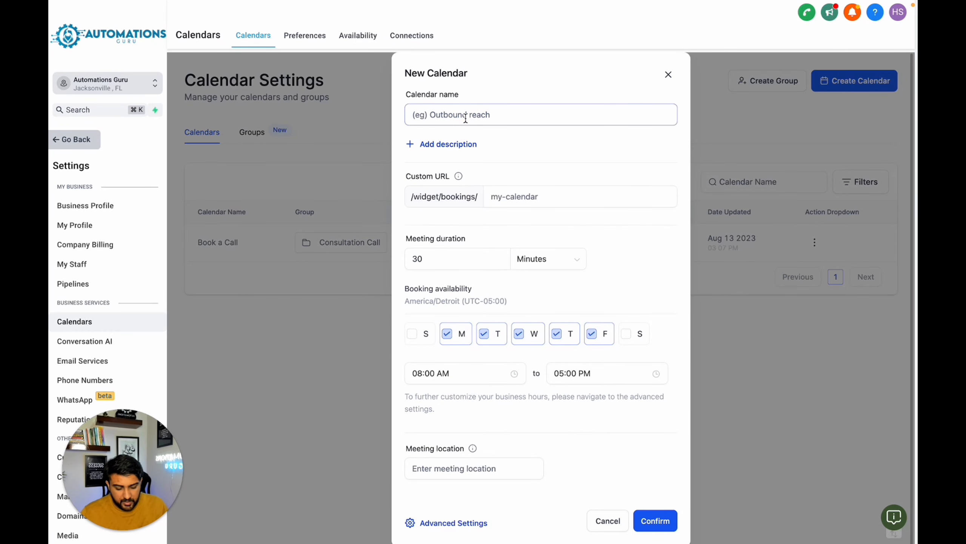
{"action": "type", "text": "Lead Ma"}
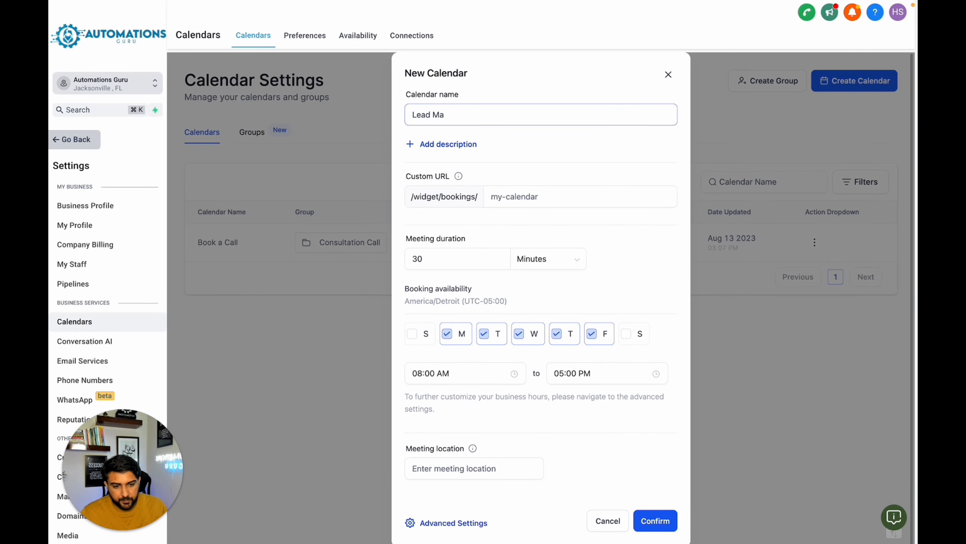
{"action": "key", "text": "super+a"}
{"action": "key", "text": "BackSpace"}
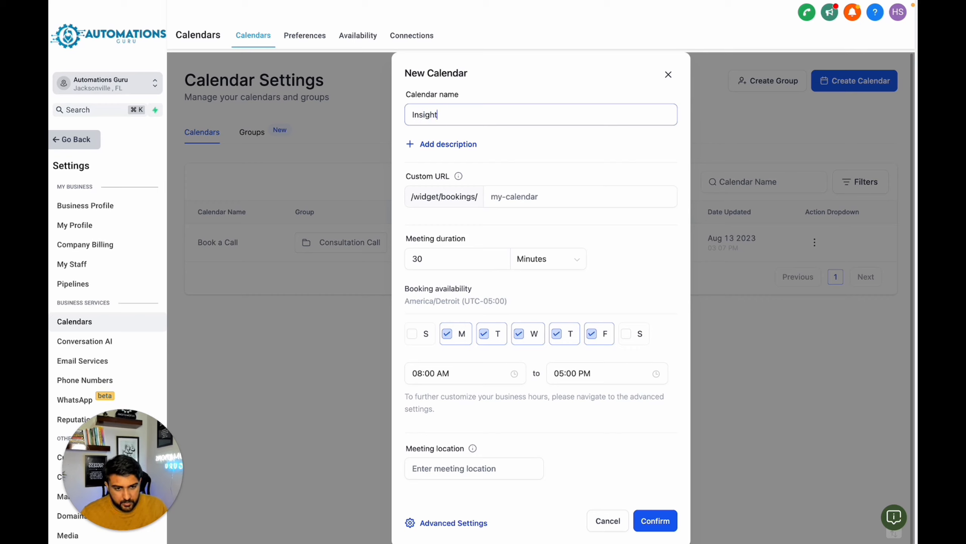
- Set the custom URL to insight-calendar-page and the meeting duration to 15 minutes, and create the calendar
{"action": "left_click", "coordinate": [524, 196]}
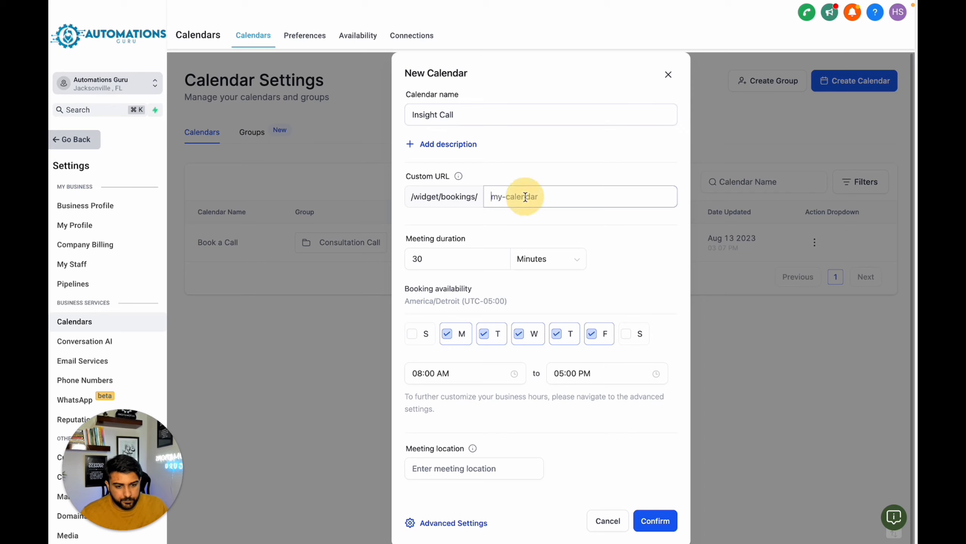
{"action": "type", "text": "insigh"}
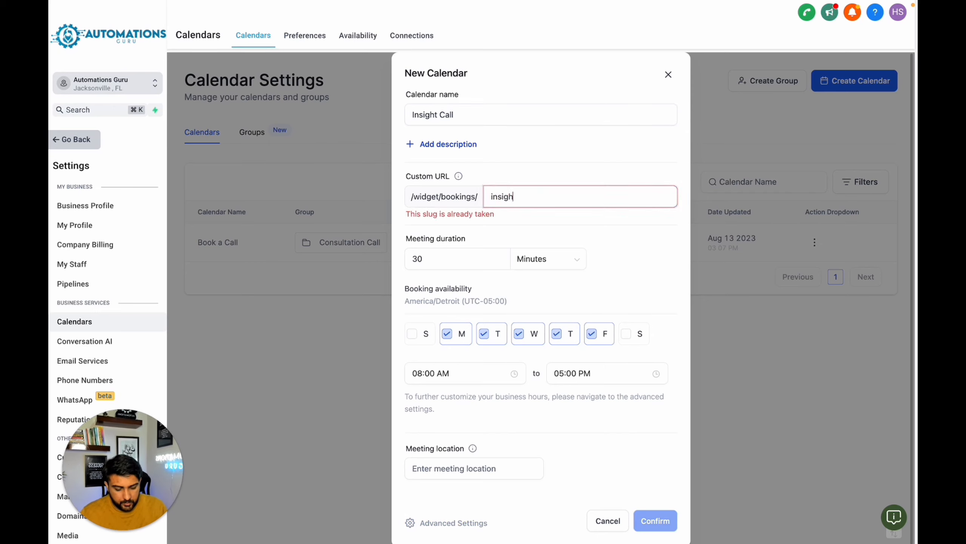
{"action": "type", "text": "t-calendar"}
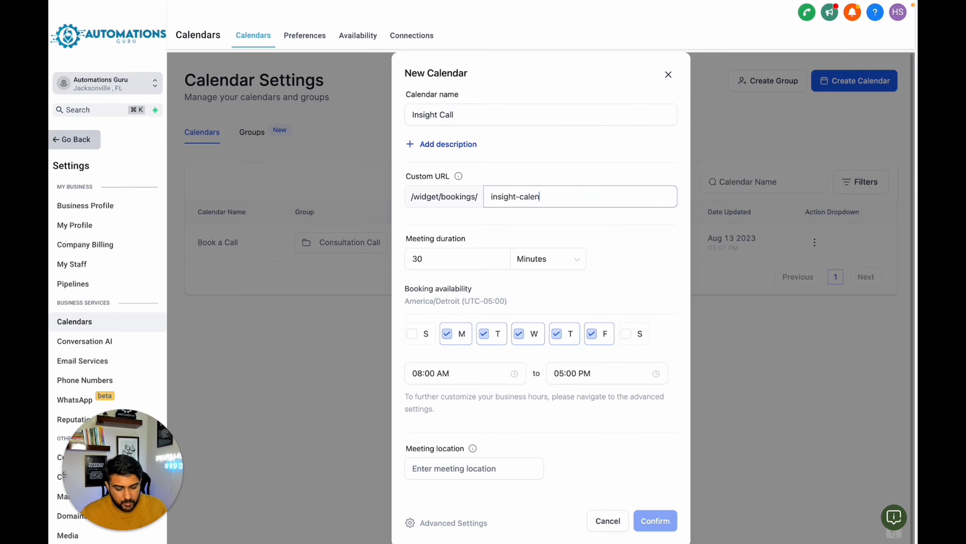
{"action": "left_click", "coordinate": [524, 270]}
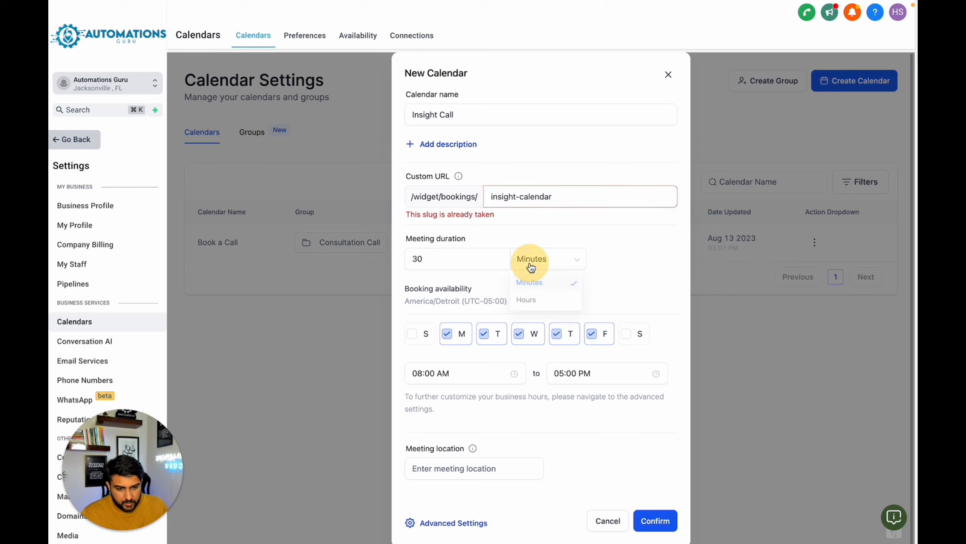
{"action": "double_click", "coordinate": [430, 257]}
{"action": "type", "text": "15"}
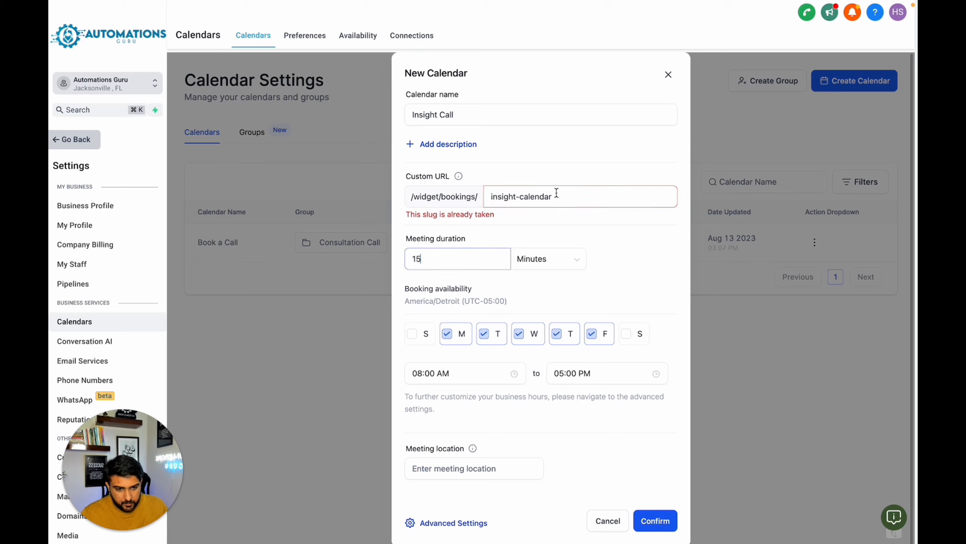
{"action": "left_click", "coordinate": [557, 193]}
{"action": "type", "text": "-page"}
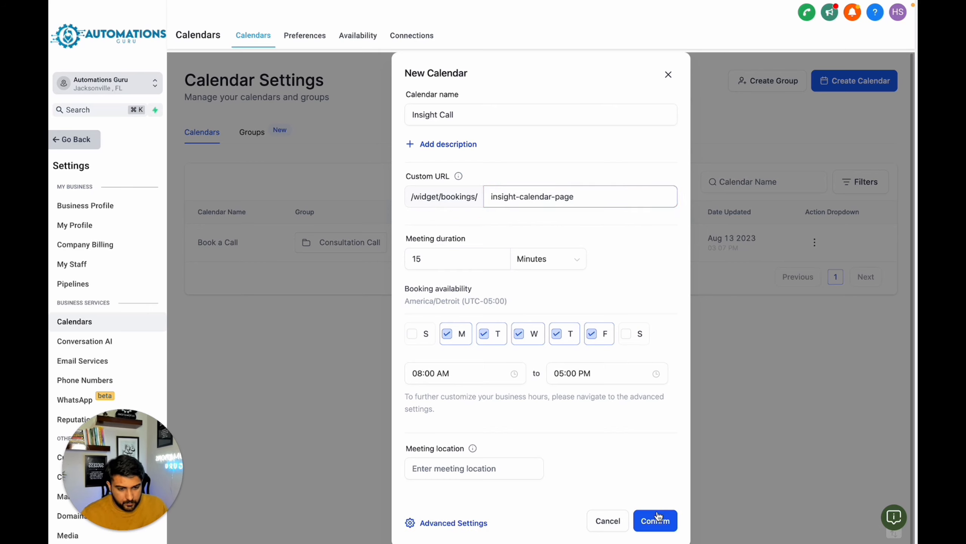
{"action": "left_click", "coordinate": [455, 358]}
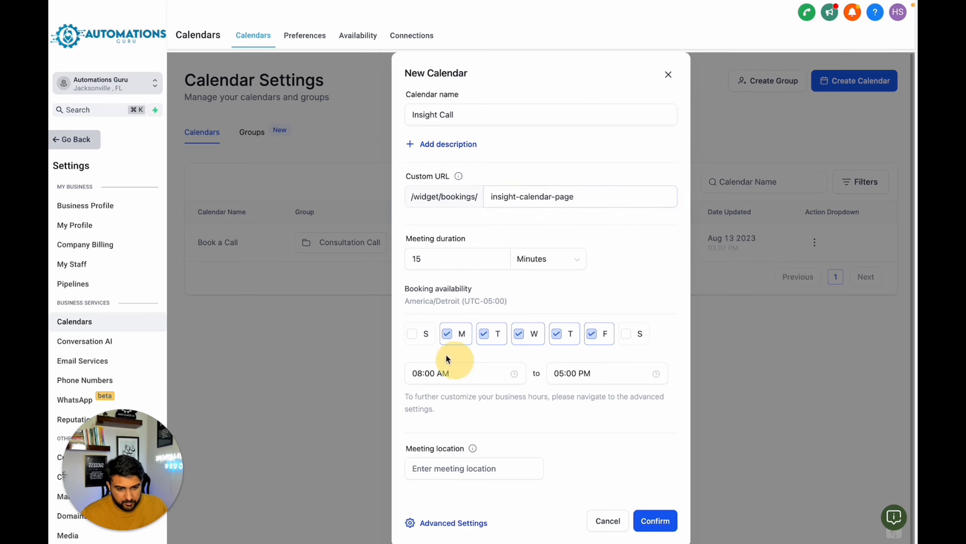
{"action": "left_click", "coordinate": [656, 520]}
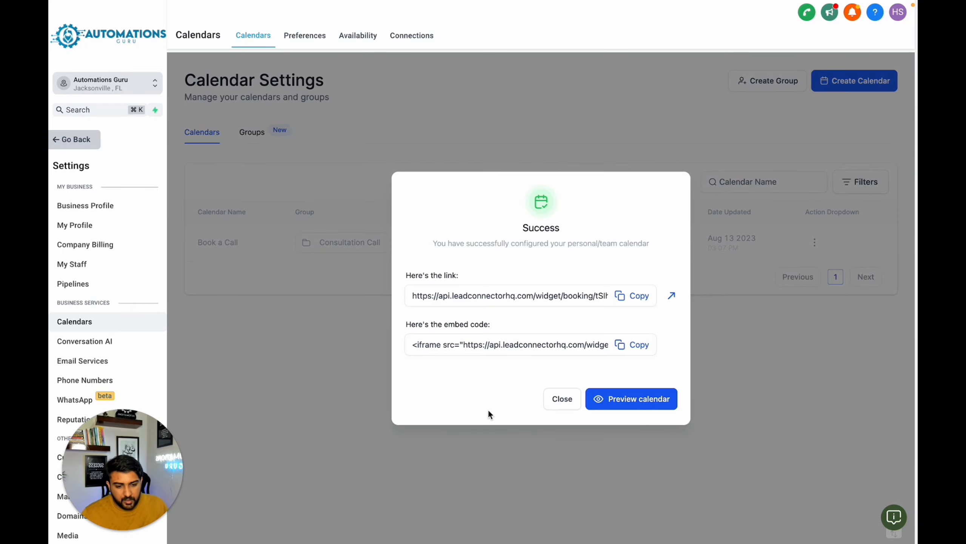
{"action": "left_click", "coordinate": [568, 404]}
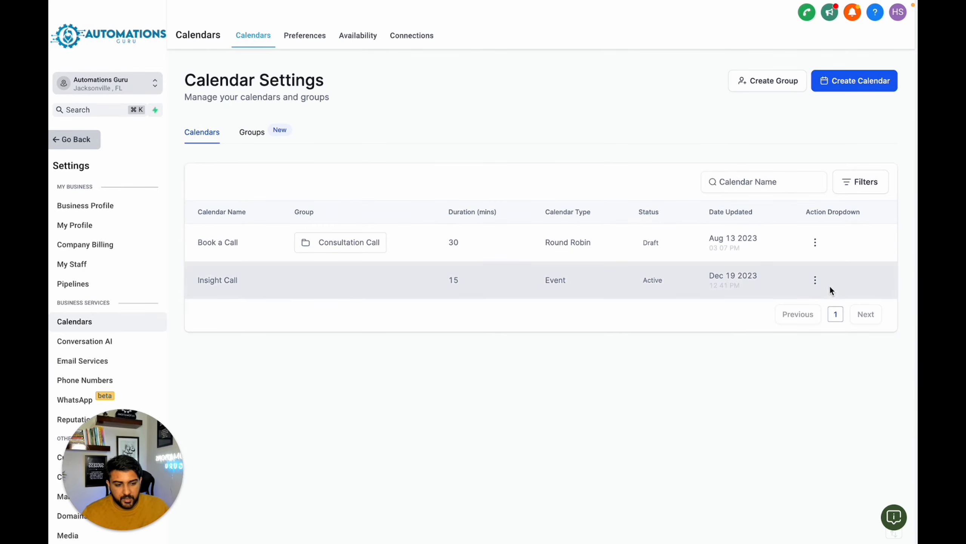
- Review the Insight Call calendar's meeting details, including its meeting location, and close the editor without changes
{"action": "left_click", "coordinate": [818, 286]}
{"action": "left_click", "coordinate": [807, 305]}
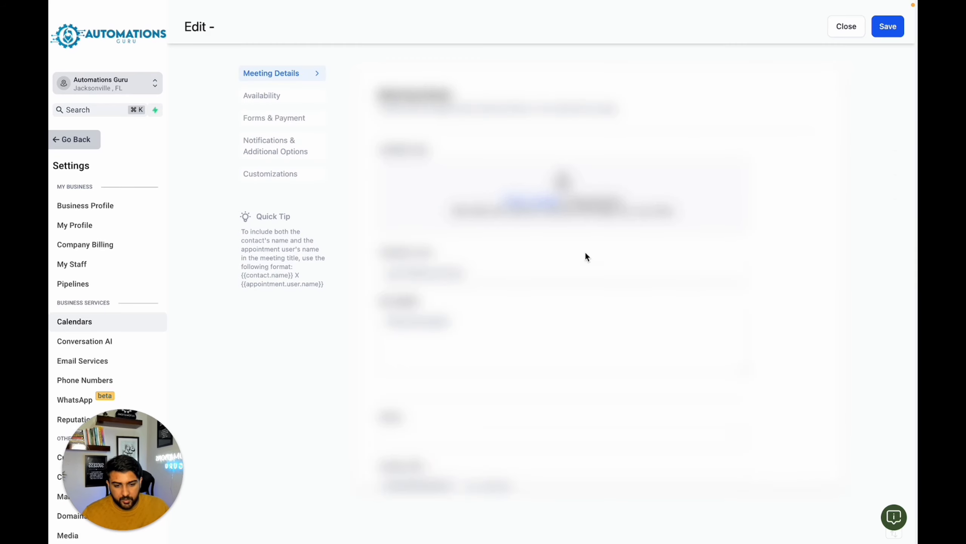
{"action": "scroll", "coordinate": [418, 316], "scroll_direction": "down", "scroll_amount": 5}
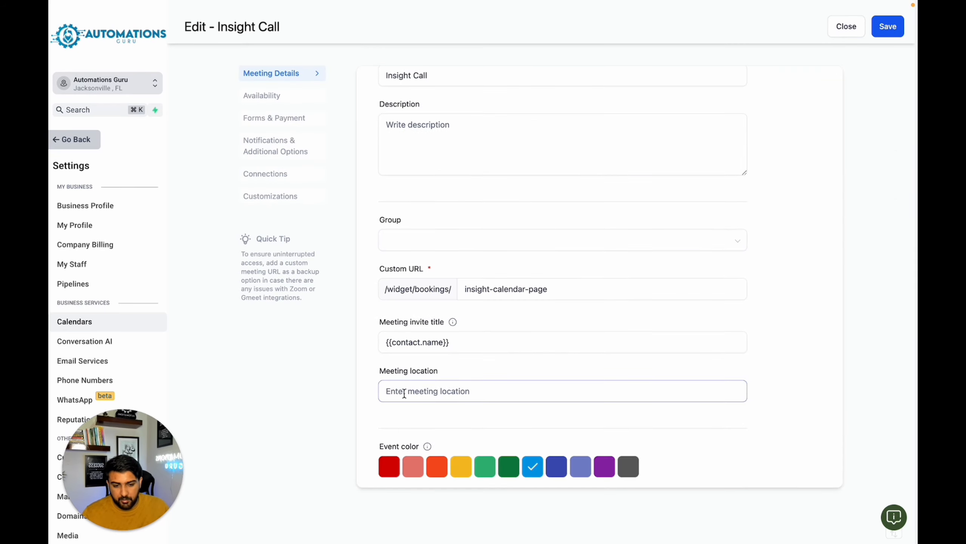
{"action": "left_click", "coordinate": [500, 384]}
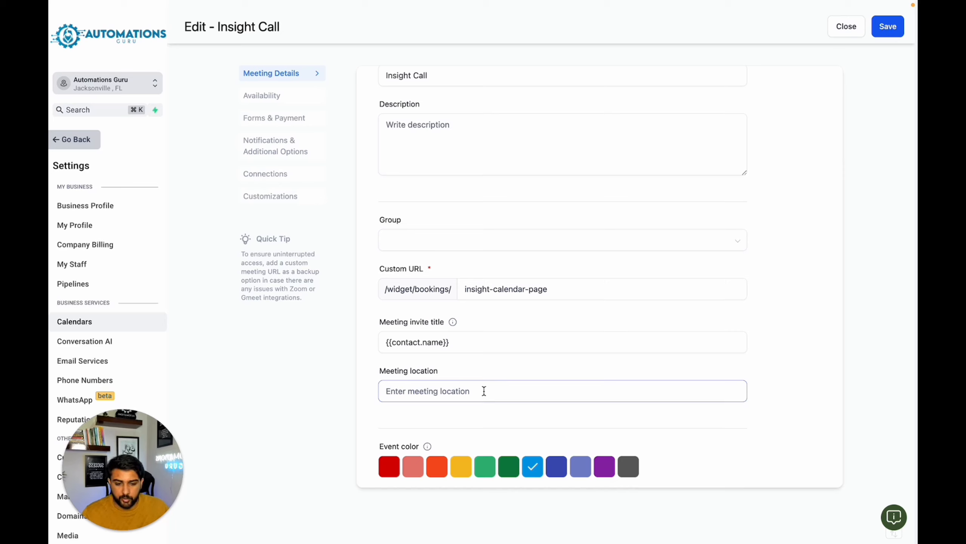
{"action": "left_click", "coordinate": [792, 106]}
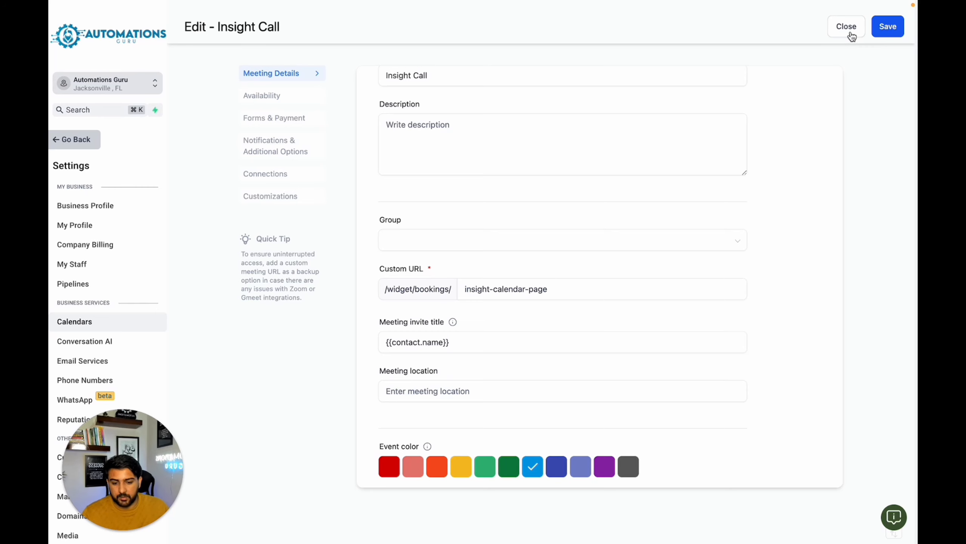
{"action": "left_click", "coordinate": [847, 27]}
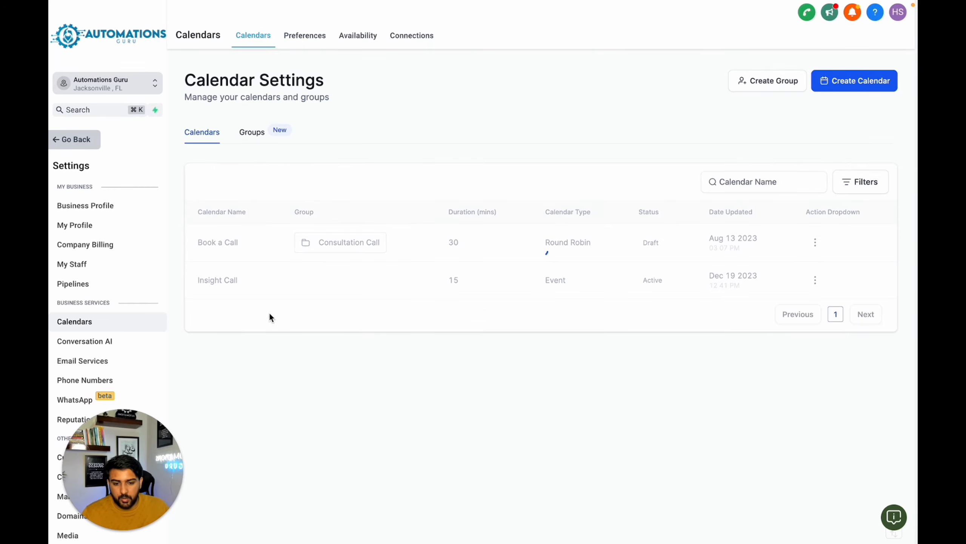
- Create a new automation workflow from the "Appointment Confirmation + Reminder" recipe
{"action": "left_click", "coordinate": [75, 141]}
{"action": "left_click", "coordinate": [109, 318]}
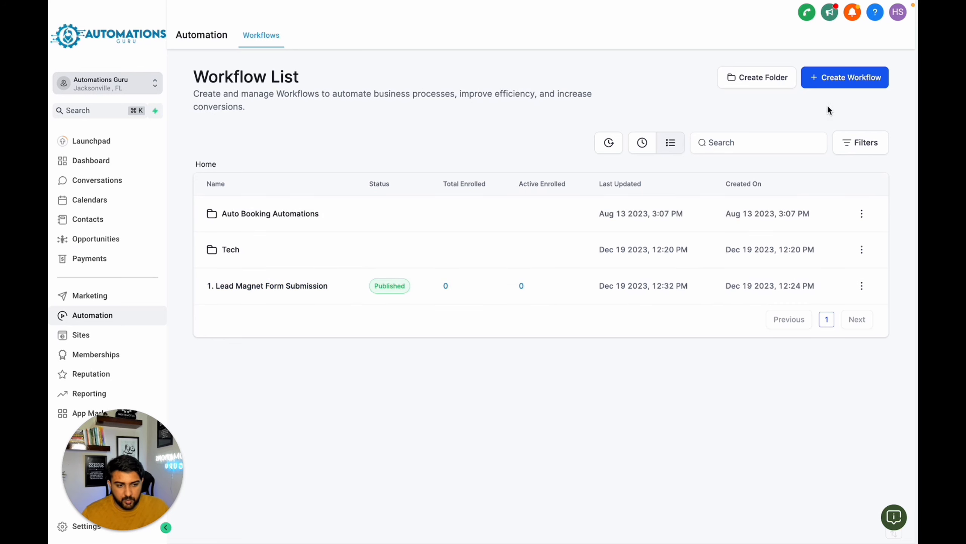
{"action": "left_click", "coordinate": [832, 81]}
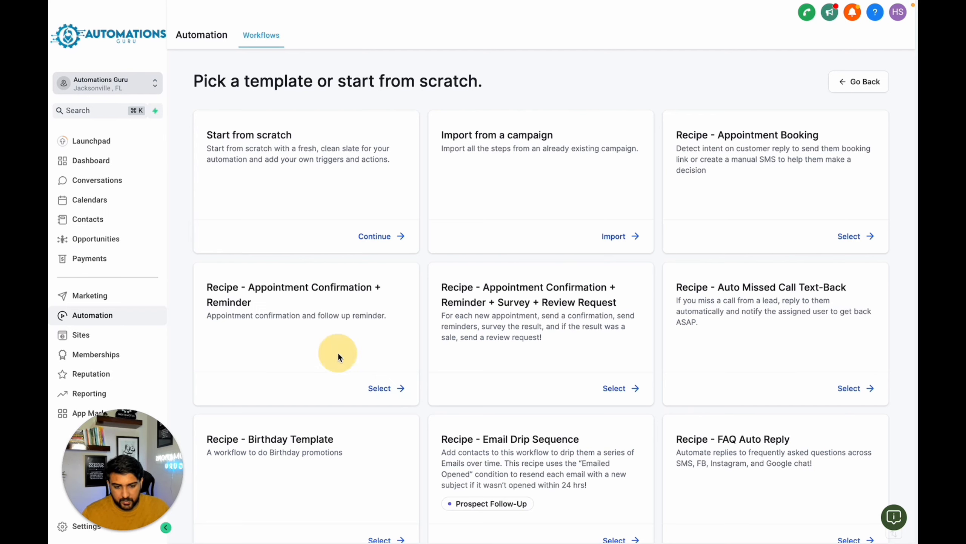
{"action": "left_click_drag", "start_coordinate": [208, 286], "coordinate": [305, 315]}
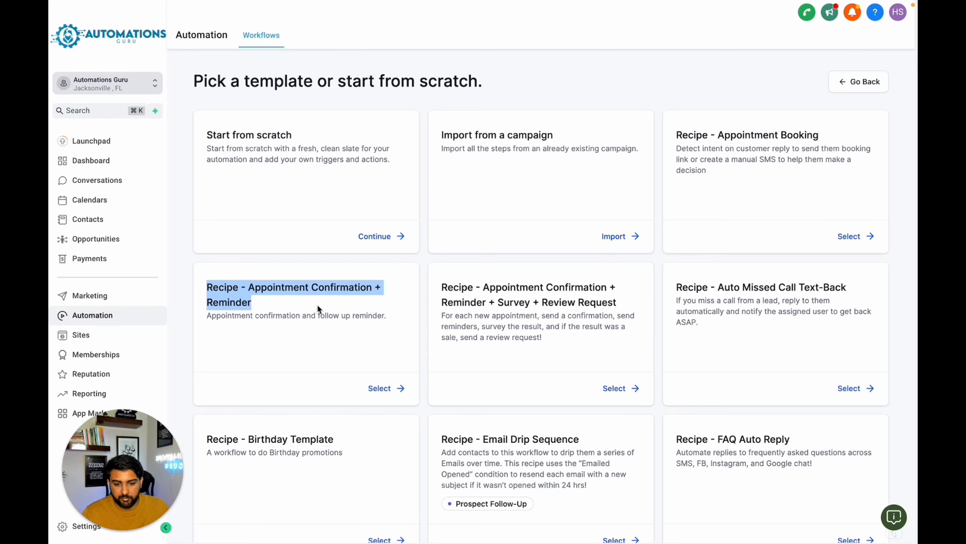
{"action": "left_click", "coordinate": [378, 388]}
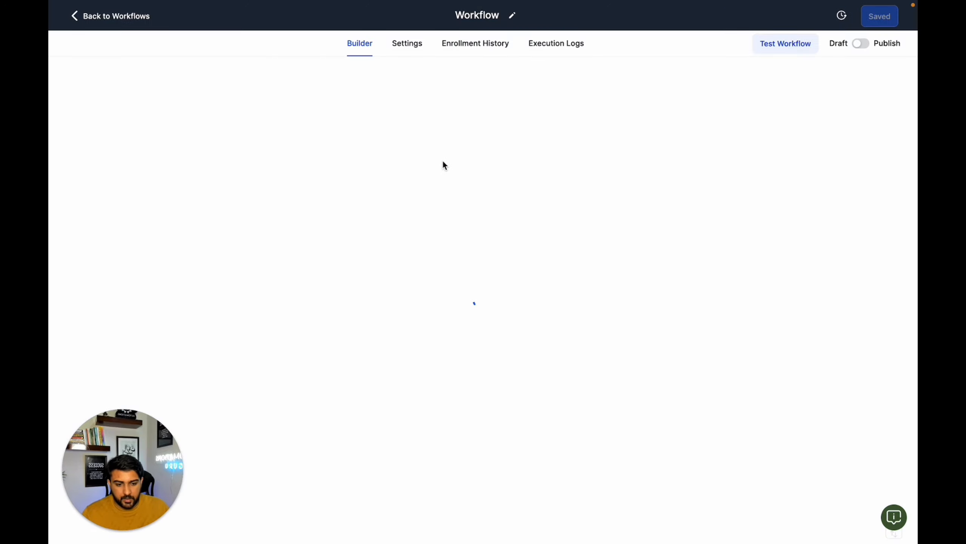
- Add an "In calendar" filter for Insight Call to the Appointment trigger and save the trigger
{"action": "left_click", "coordinate": [482, 102]}
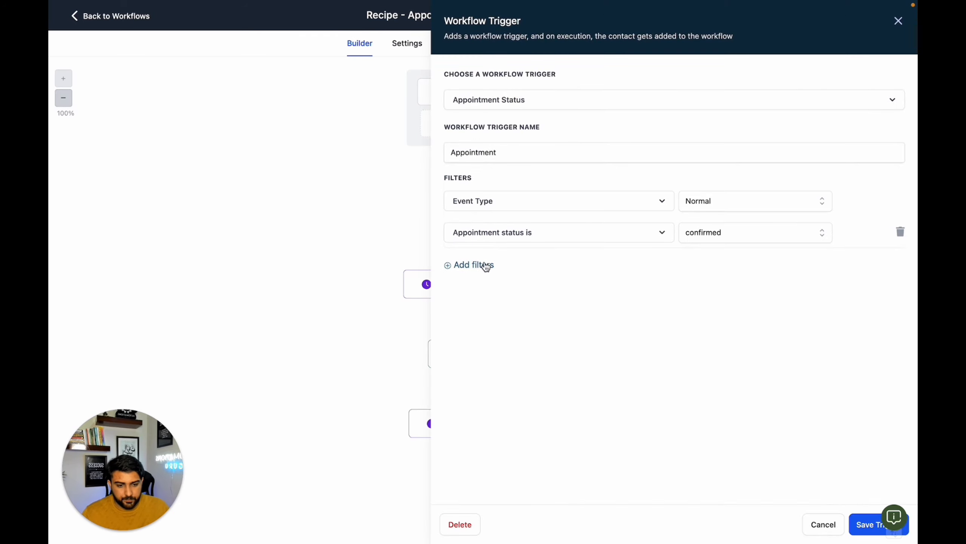
{"action": "left_click", "coordinate": [487, 265]}
{"action": "left_click", "coordinate": [501, 270]}
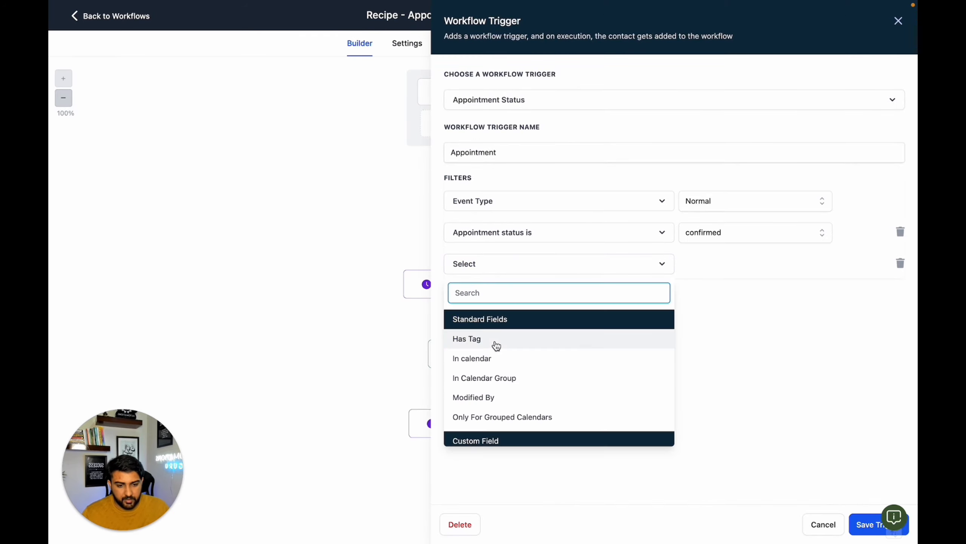
{"action": "left_click", "coordinate": [495, 359]}
{"action": "left_click", "coordinate": [709, 267]}
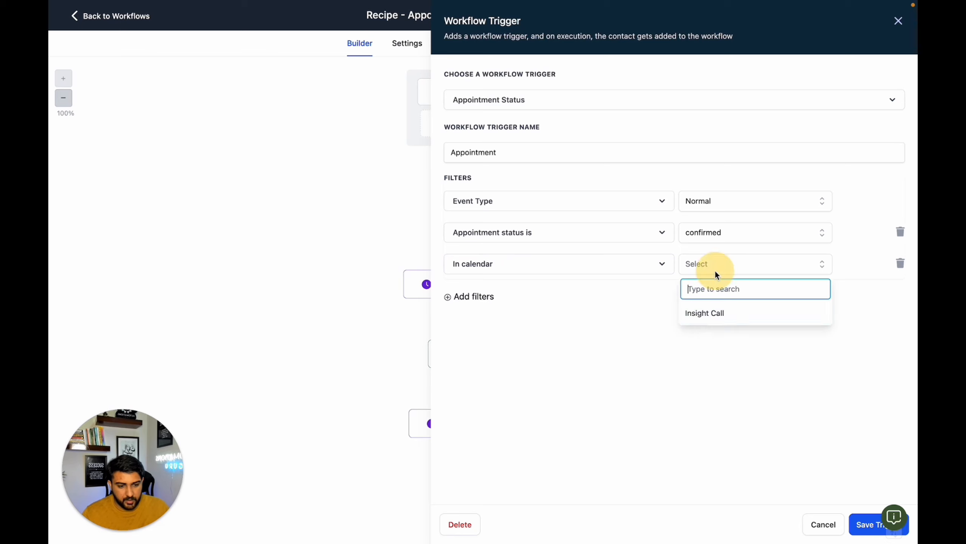
{"action": "left_click", "coordinate": [702, 315]}
{"action": "left_click", "coordinate": [870, 525]}
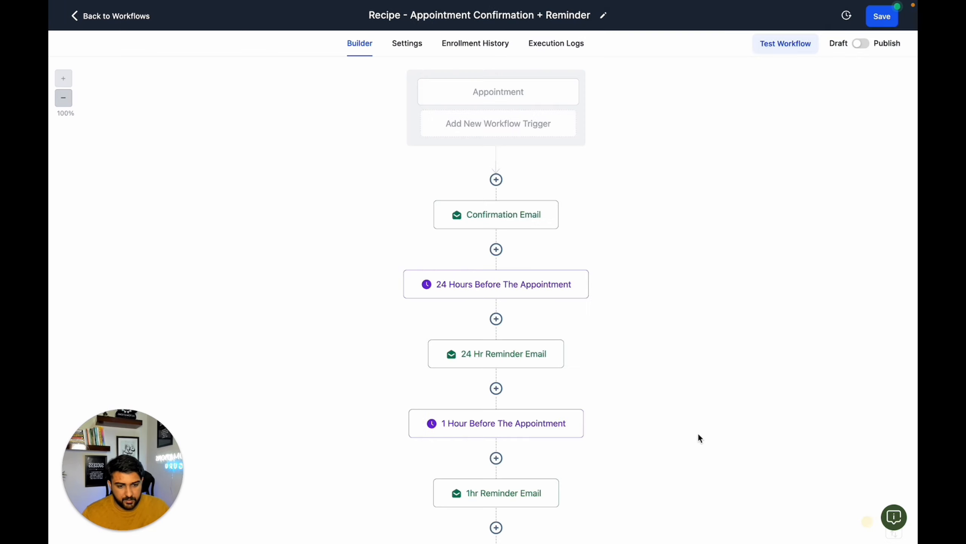
- In the Confirmation Email message, replace the placeholder Zoom link with the Appointment Meeting Location custom value and save the action
{"action": "left_click", "coordinate": [488, 216]}
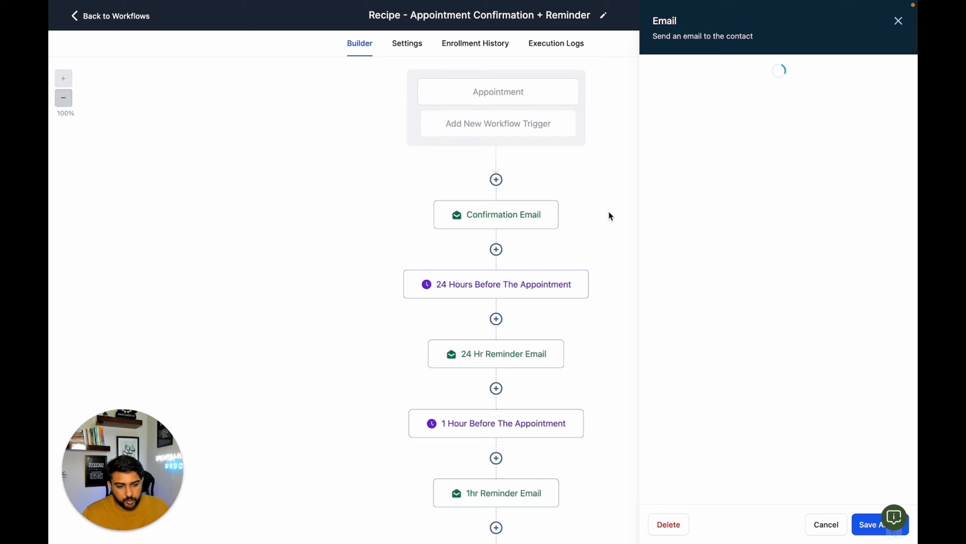
{"action": "scroll", "coordinate": [721, 244], "scroll_direction": "down", "scroll_amount": 1}
{"action": "scroll", "coordinate": [721, 244], "scroll_direction": "down", "scroll_amount": 6}
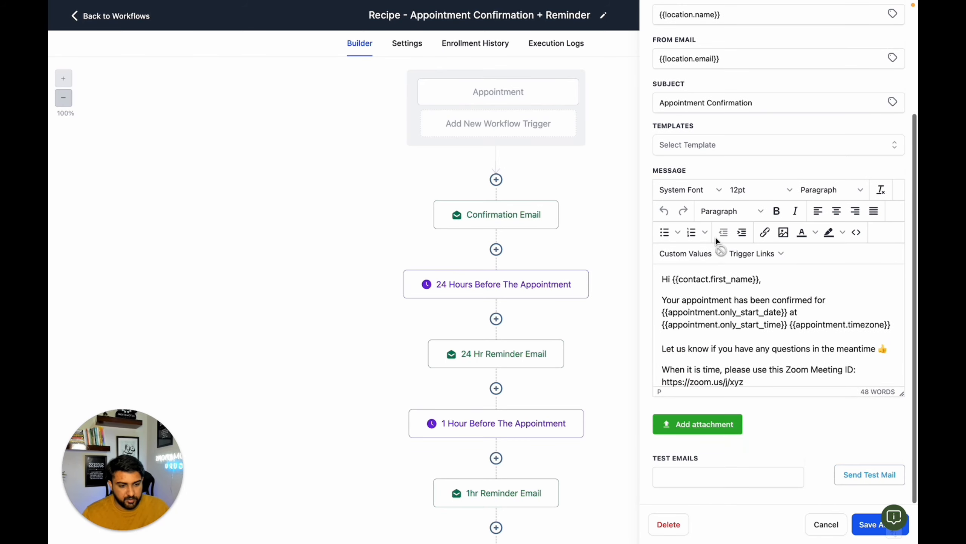
{"action": "left_click_drag", "start_coordinate": [745, 298], "coordinate": [661, 297]}
{"action": "left_click", "coordinate": [695, 254]}
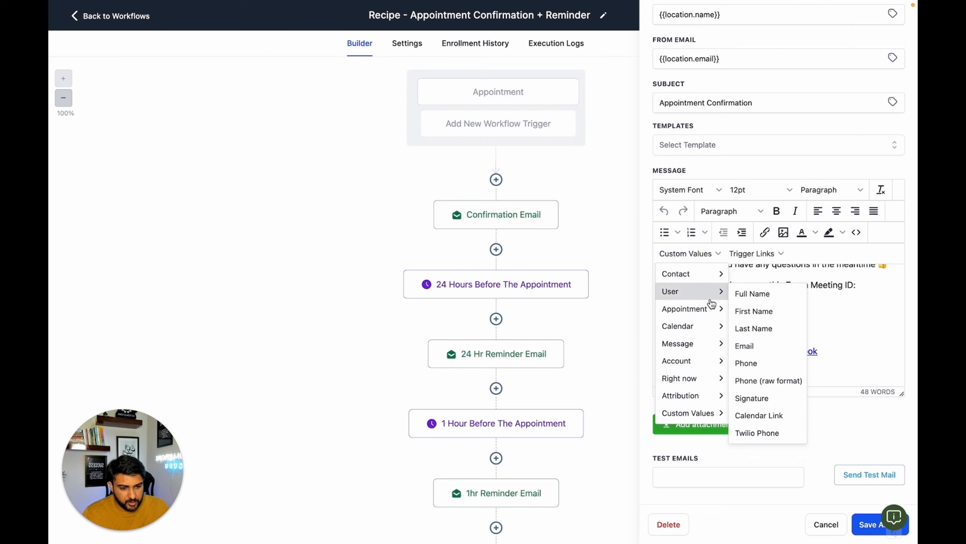
{"action": "mouse_move", "coordinate": [708, 308]}
{"action": "mouse_move", "coordinate": [744, 311]}
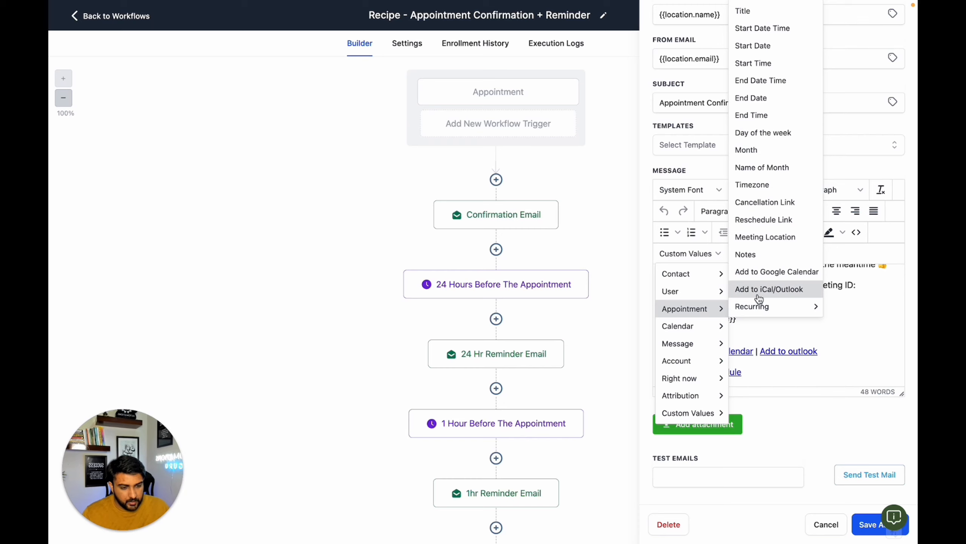
{"action": "left_click", "coordinate": [795, 345]}
{"action": "left_click_drag", "start_coordinate": [744, 297], "coordinate": [663, 301]}
{"action": "left_click", "coordinate": [714, 259]}
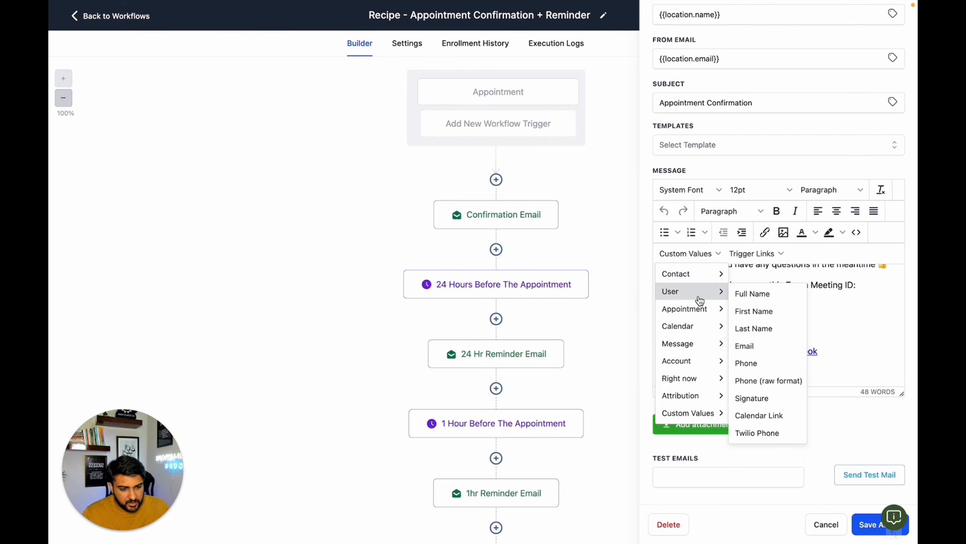
{"action": "mouse_move", "coordinate": [715, 308]}
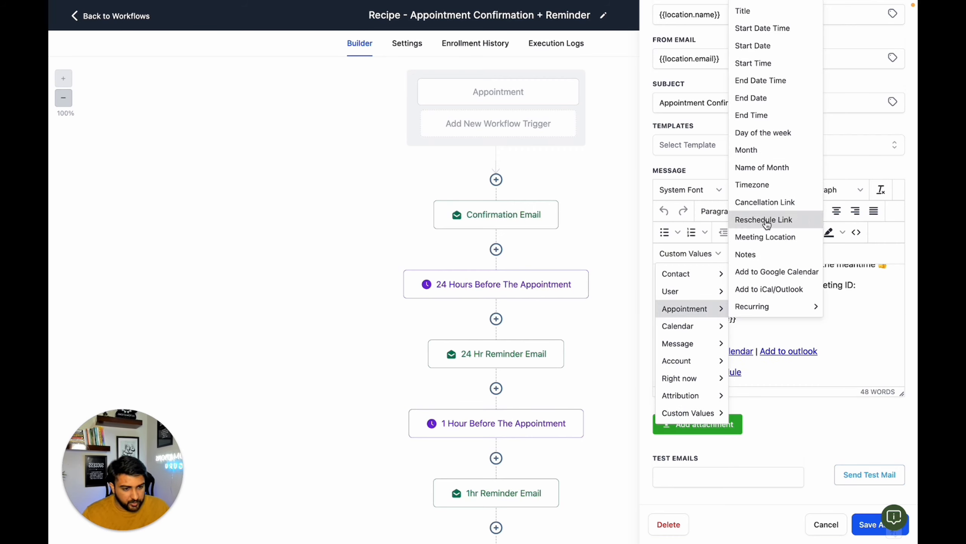
{"action": "left_click", "coordinate": [773, 237]}
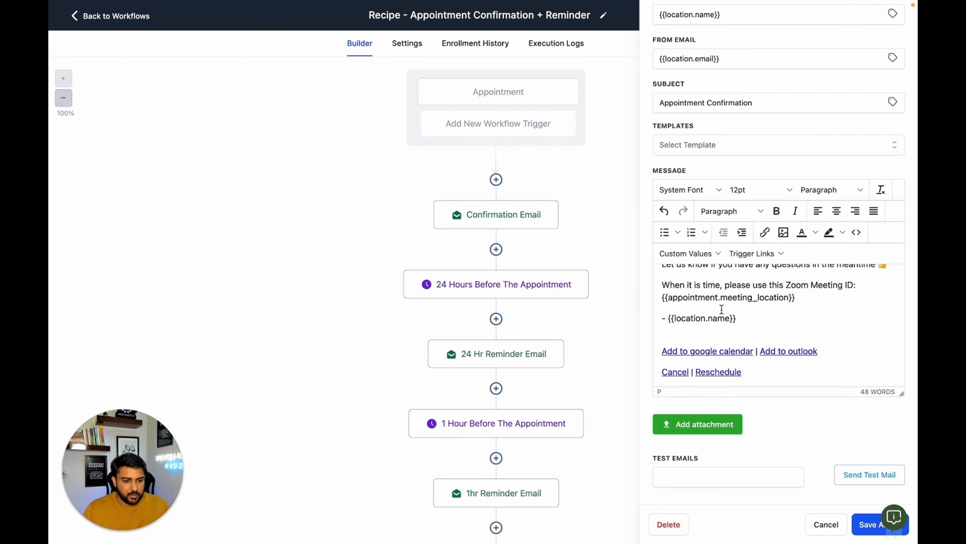
{"action": "left_click_drag", "start_coordinate": [796, 298], "coordinate": [664, 298]}
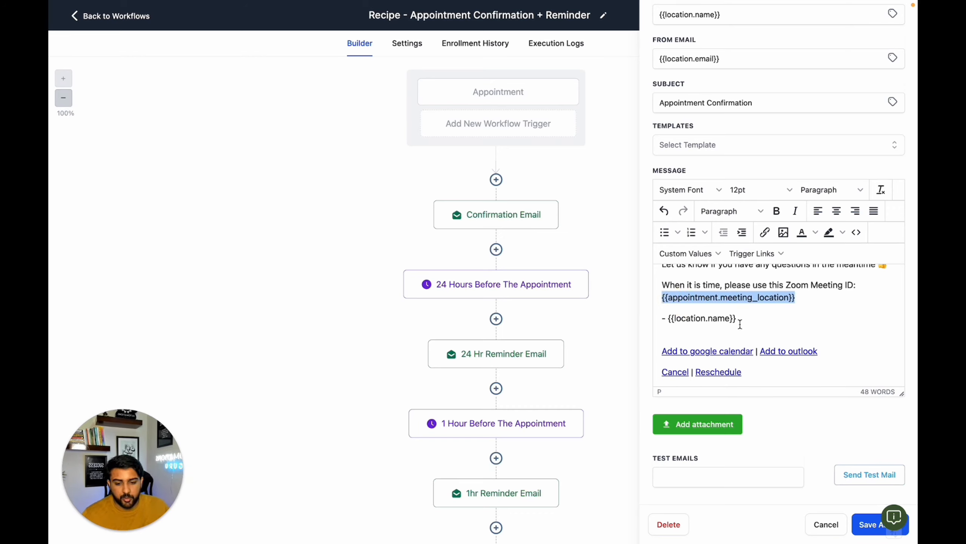
{"action": "left_click", "coordinate": [868, 524]}
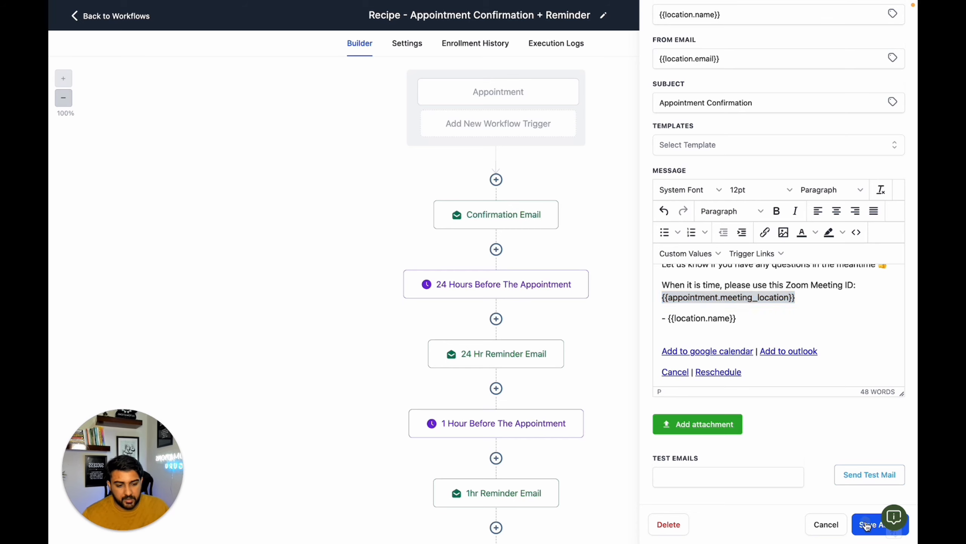
- Open the 24 hr Reminder Email action and delete the placeholder Zoom link from its message
{"action": "scroll", "coordinate": [544, 341], "scroll_direction": "down", "scroll_amount": 2}
{"action": "left_click", "coordinate": [526, 330]}
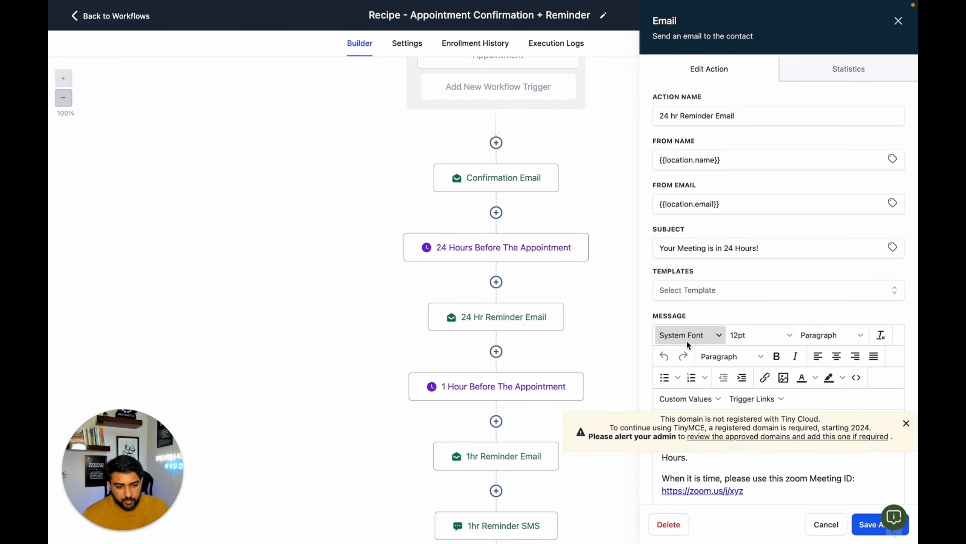
{"action": "scroll", "coordinate": [742, 457], "scroll_direction": "down", "scroll_amount": 1}
{"action": "left_click", "coordinate": [704, 474]}
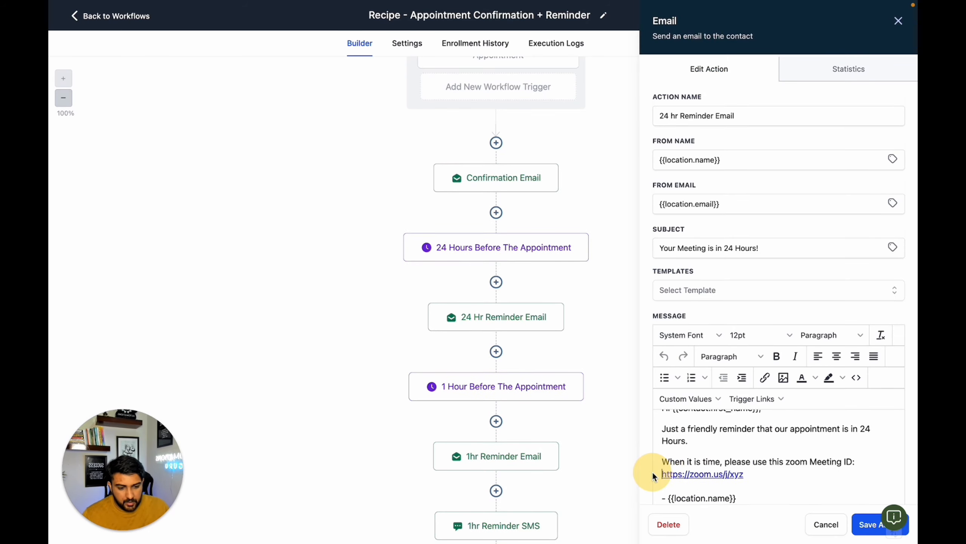
{"action": "left_click_drag", "start_coordinate": [662, 474], "coordinate": [743, 474]}
{"action": "scroll", "coordinate": [728, 472], "scroll_direction": "up", "scroll_amount": 1}
{"action": "left_click", "coordinate": [728, 472]}
{"action": "key", "text": "BackSpace"}
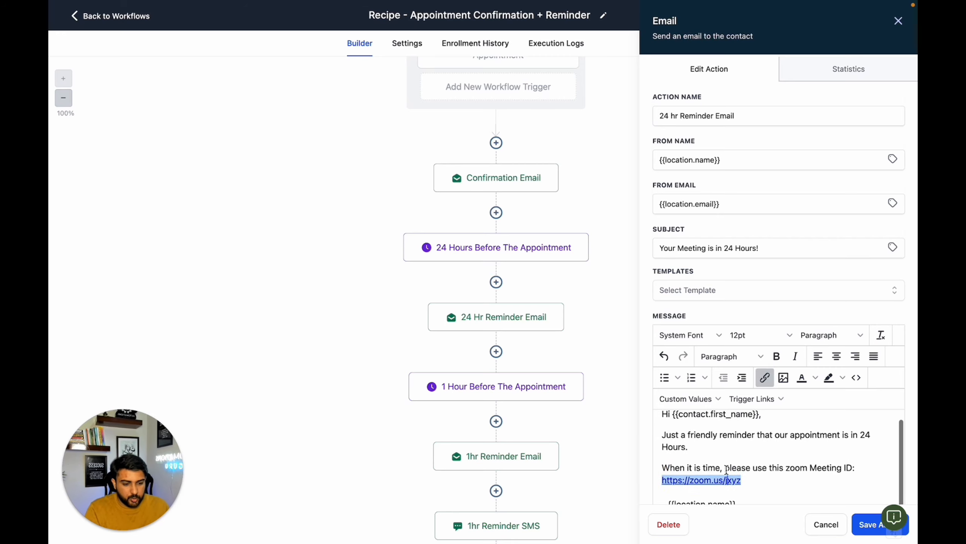
{"action": "left_click_drag", "start_coordinate": [756, 482], "coordinate": [661, 481]}
{"action": "key", "text": "BackSpace"}
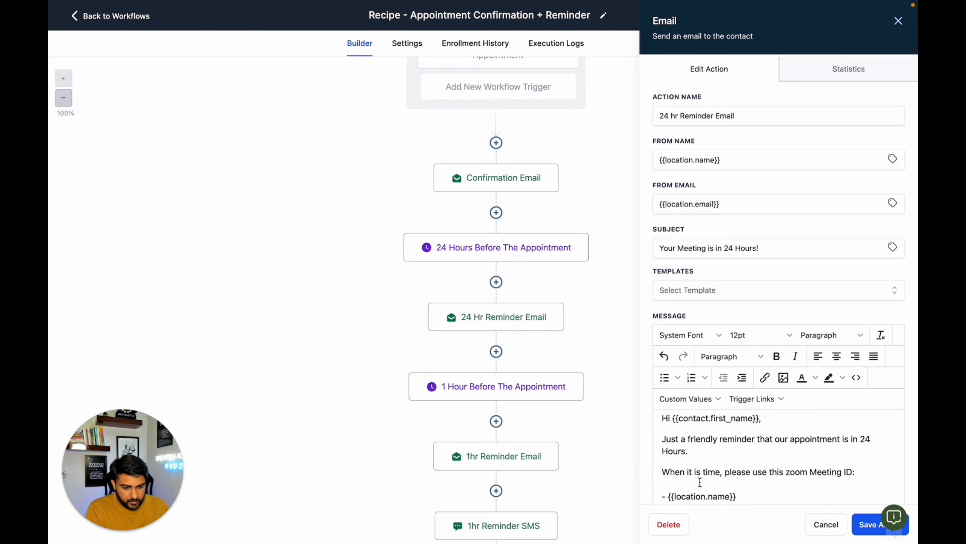
- Insert the Appointment Meeting Location custom value under the Zoom Meeting ID line, add a line break after it, and save the action
{"action": "left_click", "coordinate": [686, 398]}
{"action": "mouse_move", "coordinate": [711, 289]}
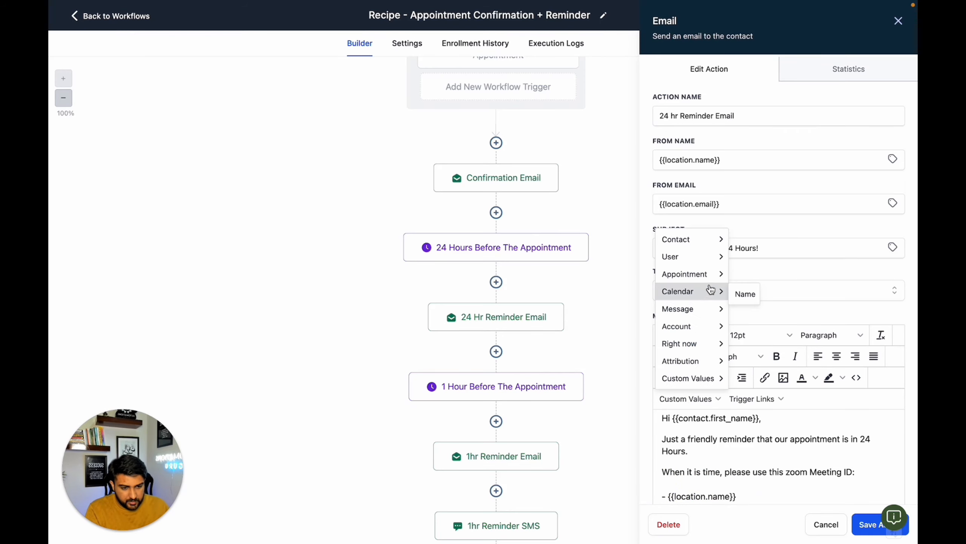
{"action": "left_click", "coordinate": [766, 239]}
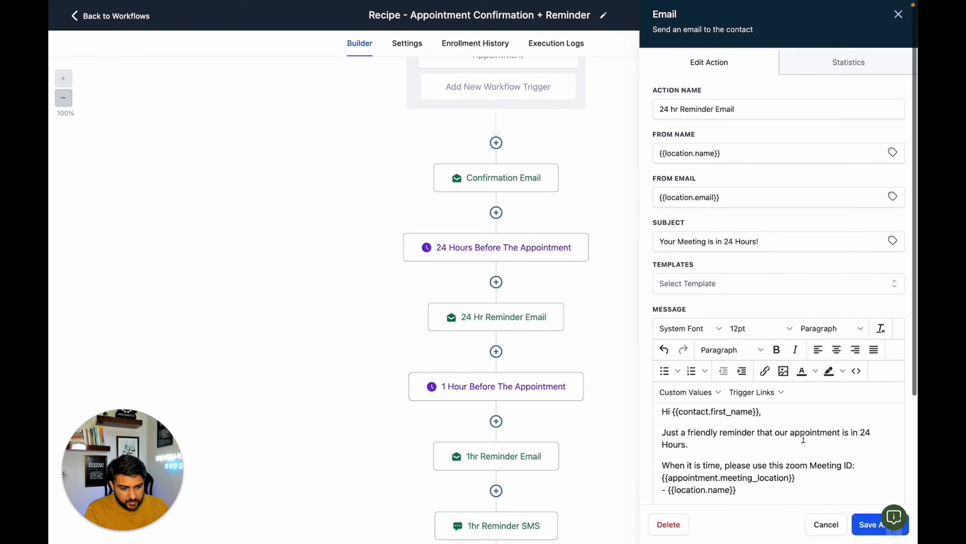
{"action": "scroll", "coordinate": [804, 438], "scroll_direction": "down", "scroll_amount": 1}
{"action": "key", "text": "Return"}
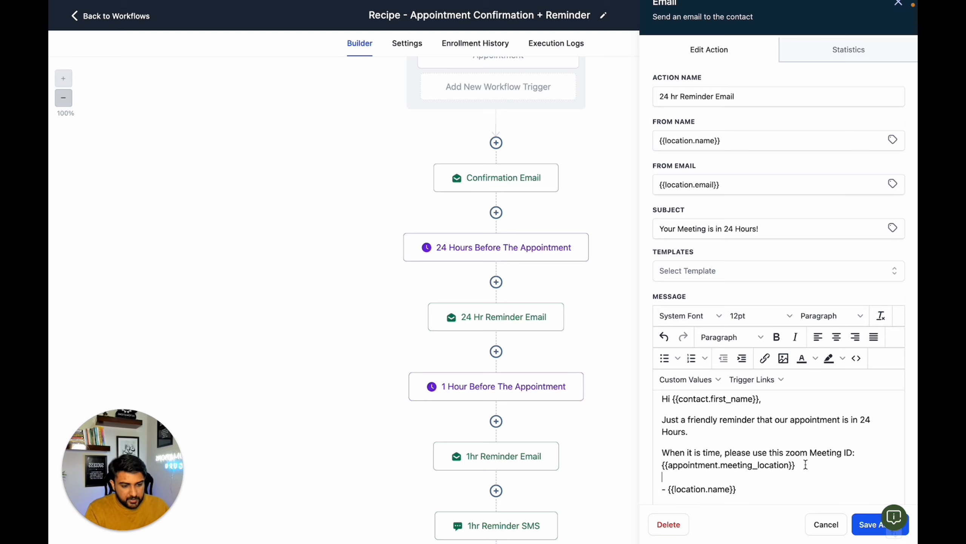
{"action": "left_click_drag", "start_coordinate": [806, 464], "coordinate": [747, 465]}
{"action": "left_click", "coordinate": [860, 523]}
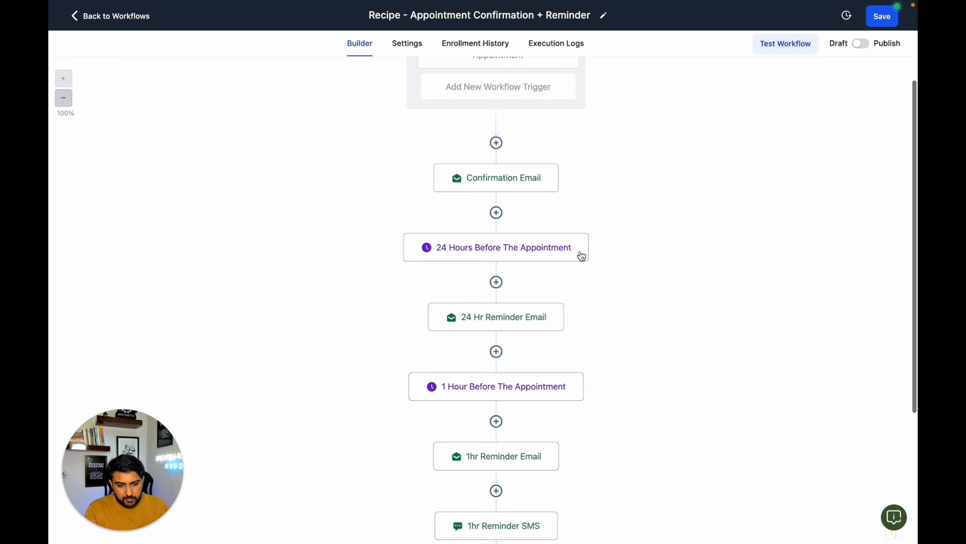
- Look through the remaining reminder actions and switch the workflow from Draft to Publish
{"action": "scroll", "coordinate": [582, 255], "scroll_direction": "down", "scroll_amount": 8}
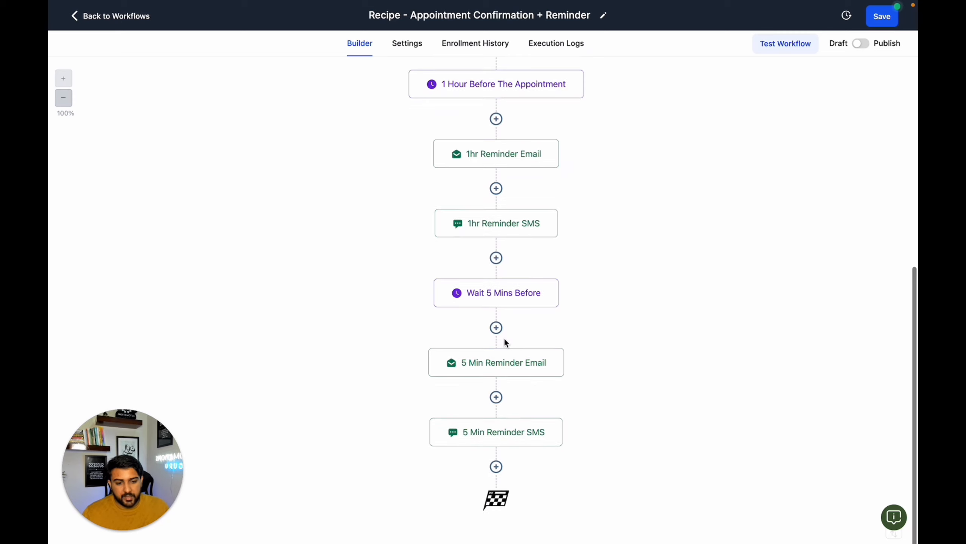
{"action": "scroll", "coordinate": [505, 337], "scroll_direction": "up", "scroll_amount": 9}
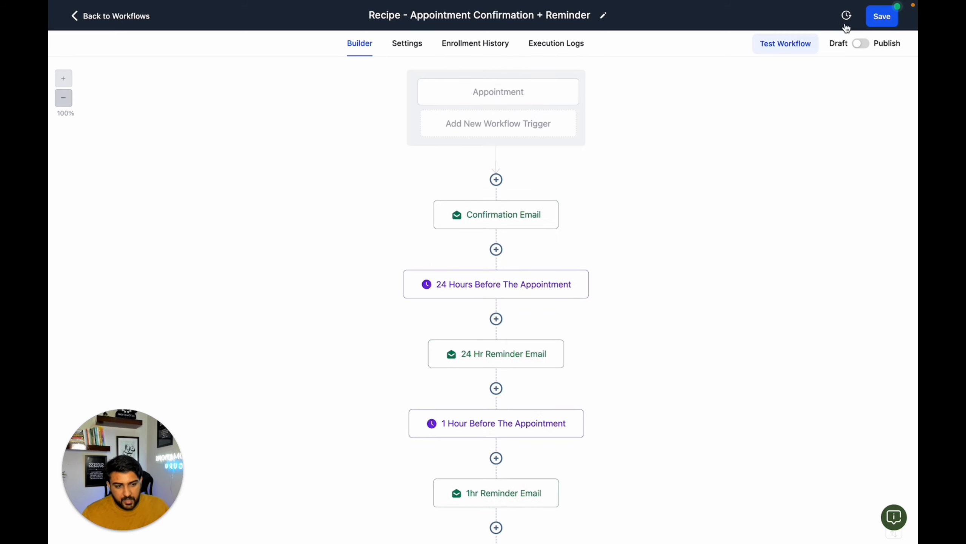
{"action": "left_click", "coordinate": [863, 43]}
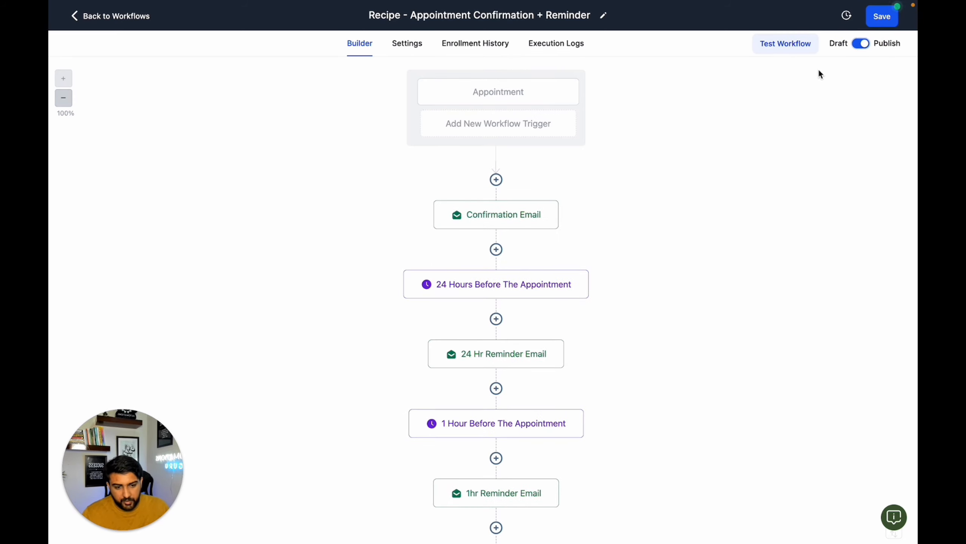
- Add a Create/Update Opportunity action before the Confirmation Email, using the Lead Magnet Pipeline and its Appt Booked stage
{"action": "left_click", "coordinate": [496, 179]}
{"action": "type", "text": "c"}
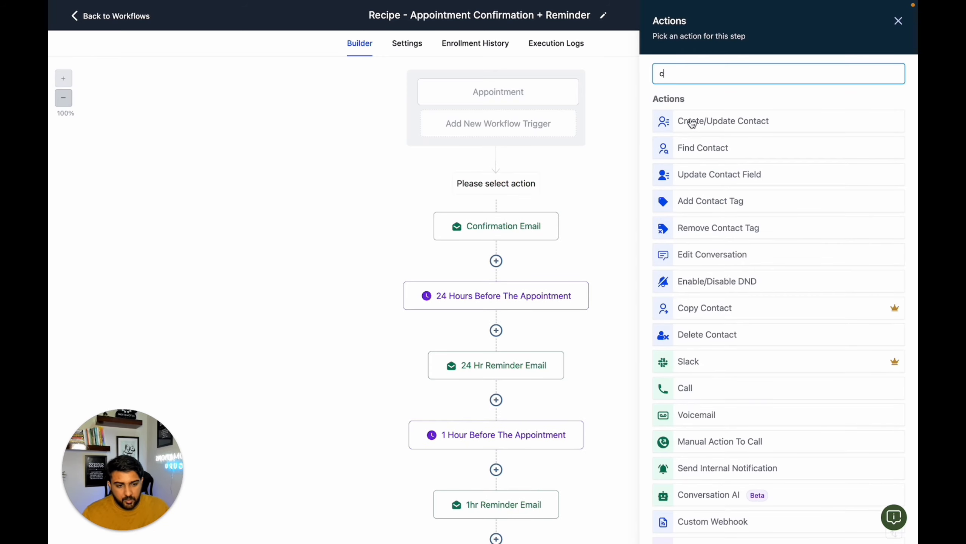
{"action": "type", "text": "r"}
{"action": "left_click", "coordinate": [722, 154]}
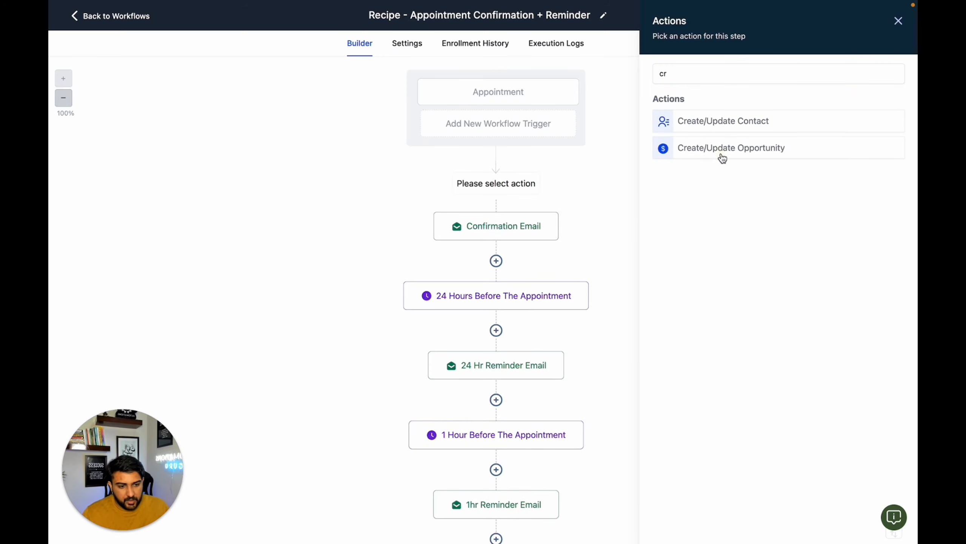
{"action": "left_click", "coordinate": [620, 142]}
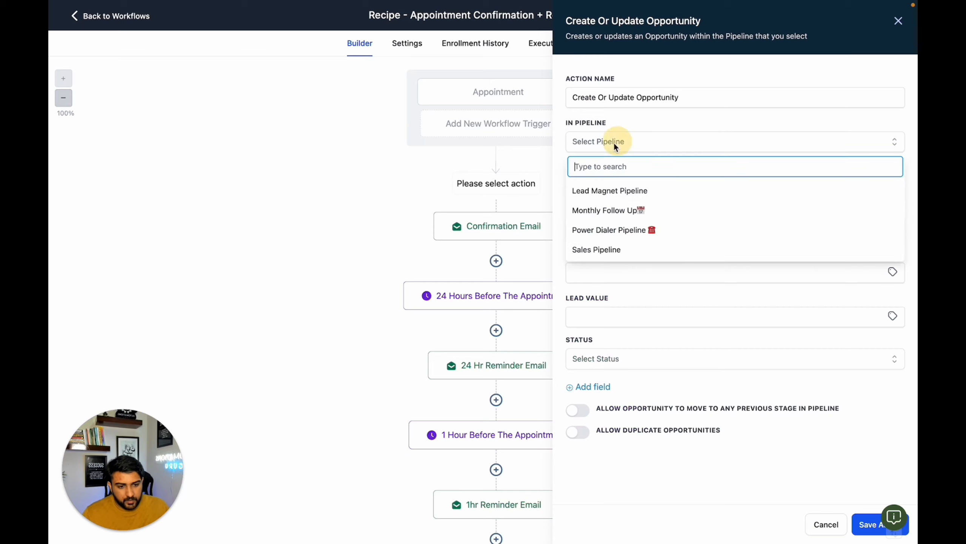
{"action": "left_click", "coordinate": [610, 190]}
{"action": "left_click", "coordinate": [608, 191]}
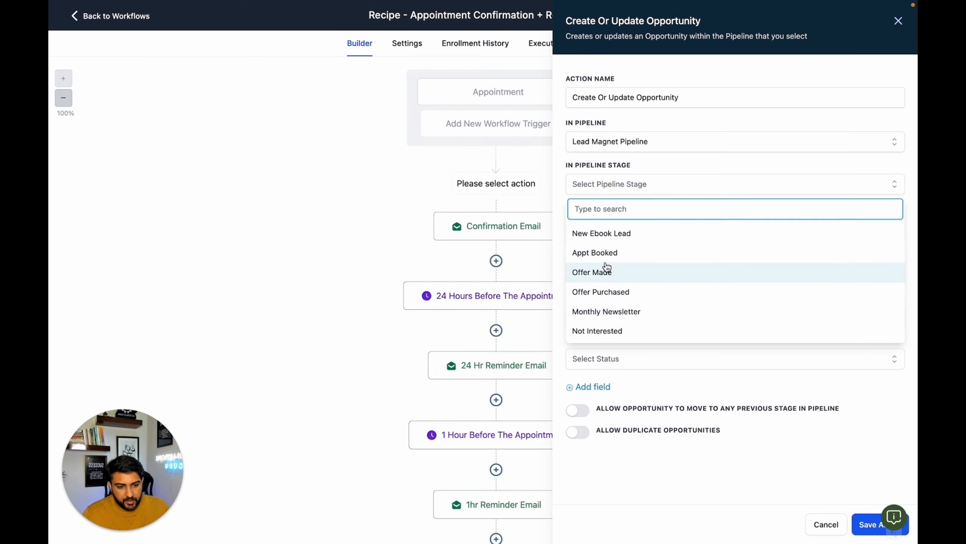
{"action": "left_click", "coordinate": [605, 253]}
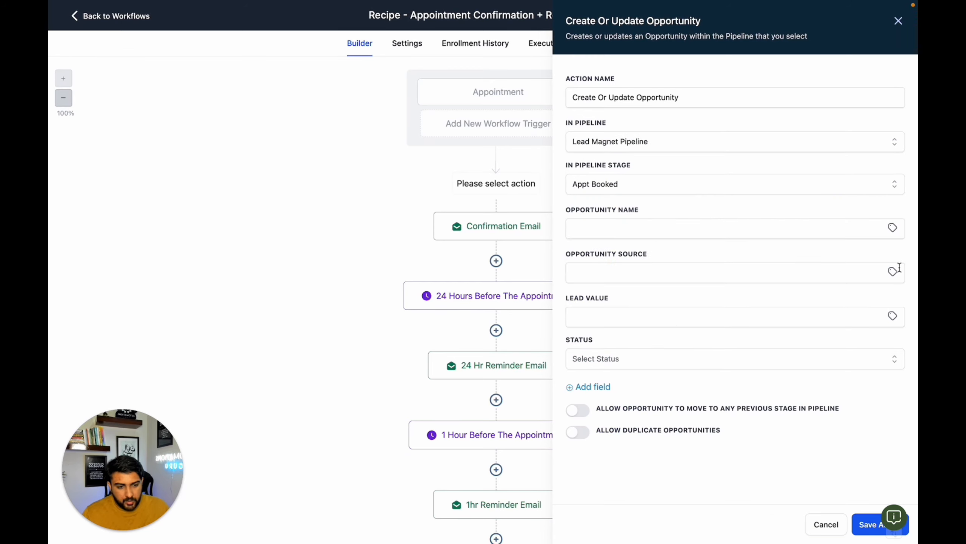
- Set the opportunity name to the contact's Full Name custom value and the status to open, then save the action and the workflow
{"action": "left_click", "coordinate": [890, 231]}
{"action": "left_click", "coordinate": [863, 261]}
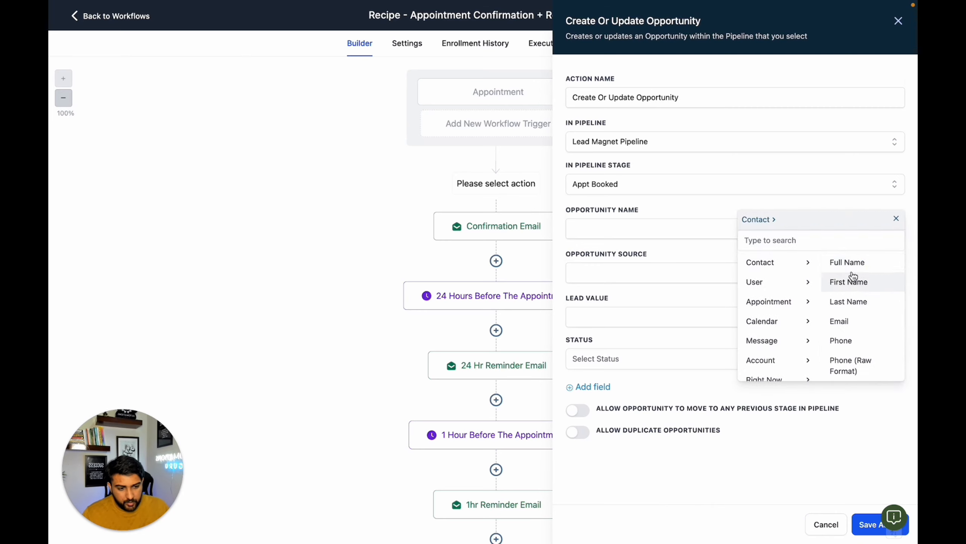
{"action": "left_click", "coordinate": [837, 262]}
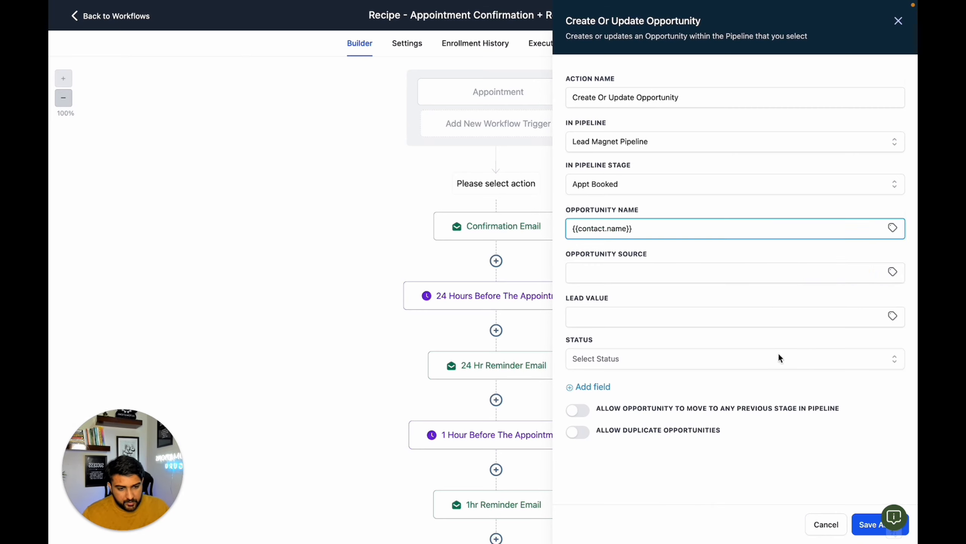
{"action": "left_click", "coordinate": [687, 362]}
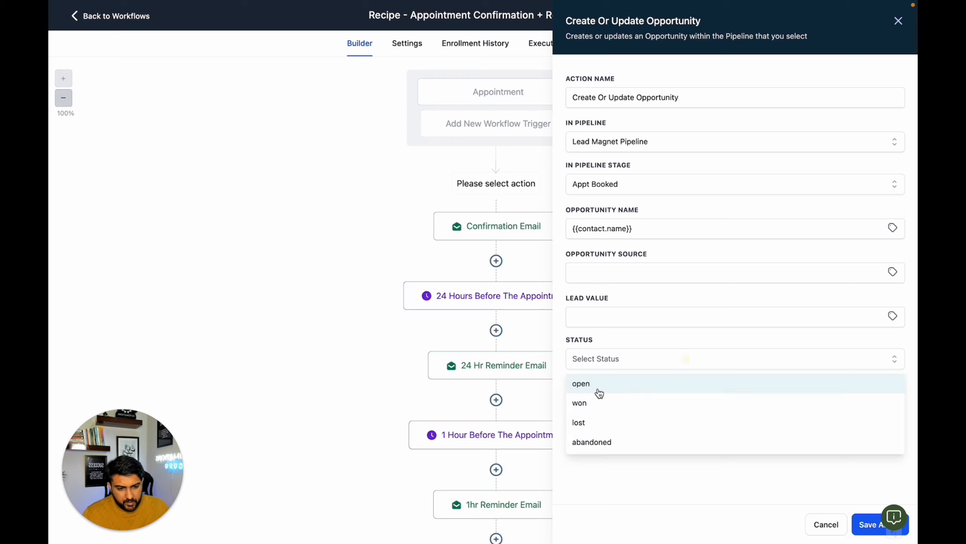
{"action": "left_click", "coordinate": [596, 385]}
{"action": "left_click", "coordinate": [869, 533]}
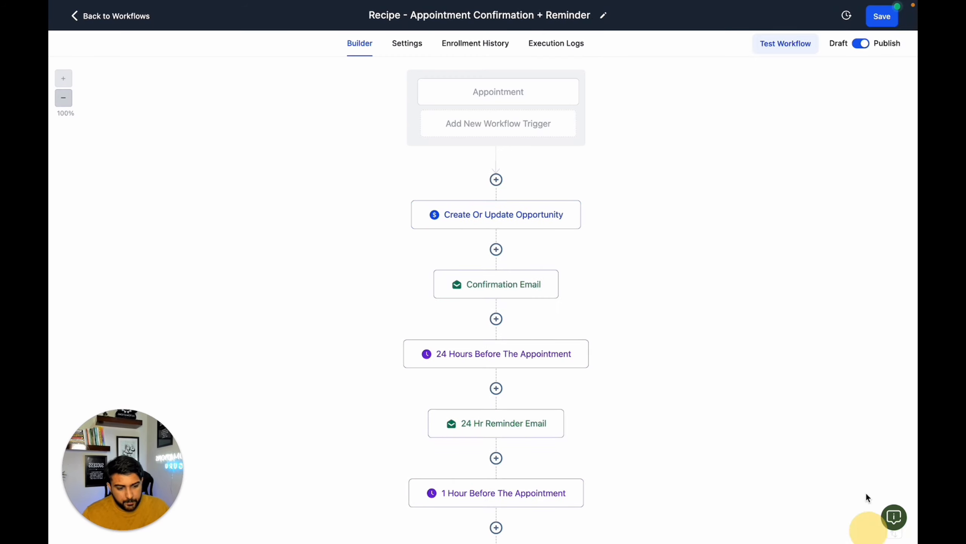
{"action": "left_click", "coordinate": [890, 24]}
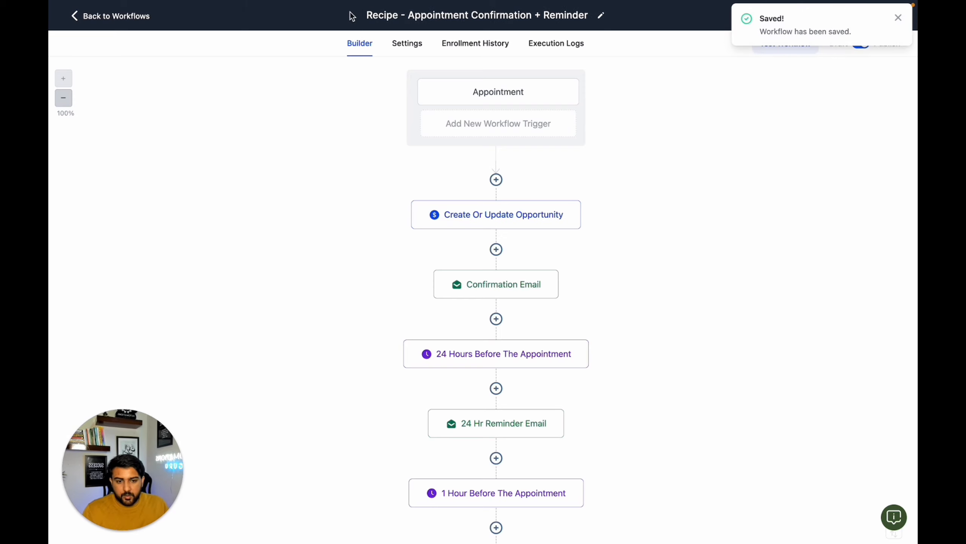
- Rename the workflow as "2. Appointment Confirmation + Reminder" and save it
{"action": "left_click", "coordinate": [401, 16]}
{"action": "left_click_drag", "start_coordinate": [400, 15], "coordinate": [361, 18]}
{"action": "type", "text": "2."}
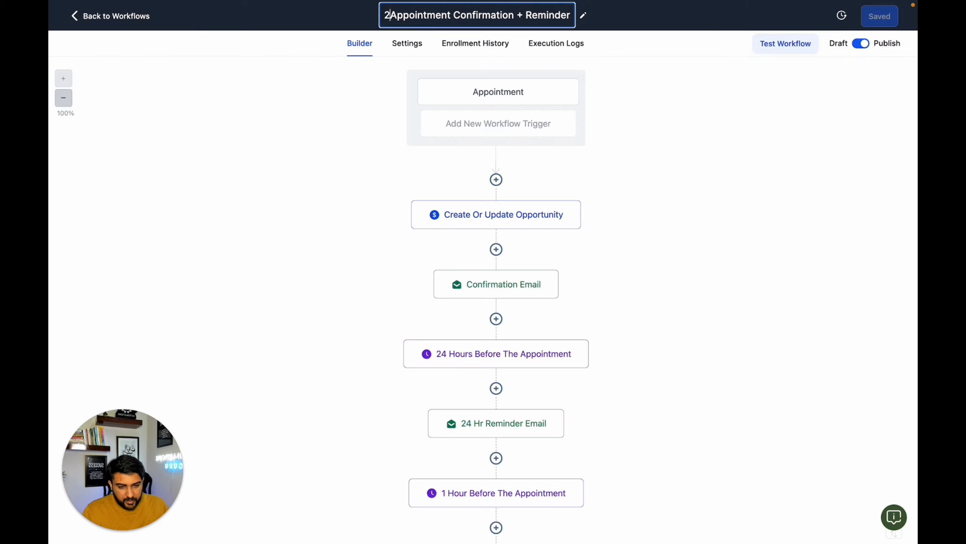
{"action": "key", "text": "Return"}
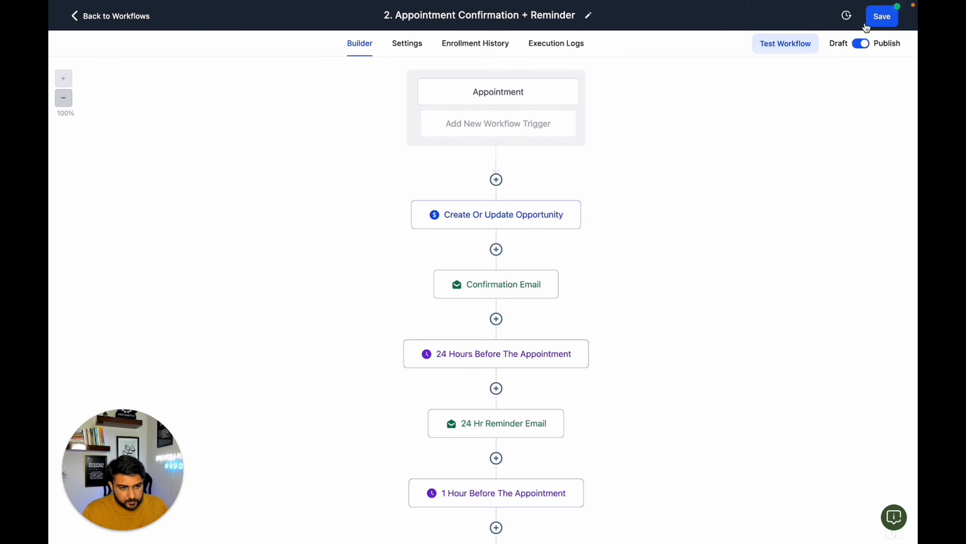
{"action": "left_click", "coordinate": [879, 16]}
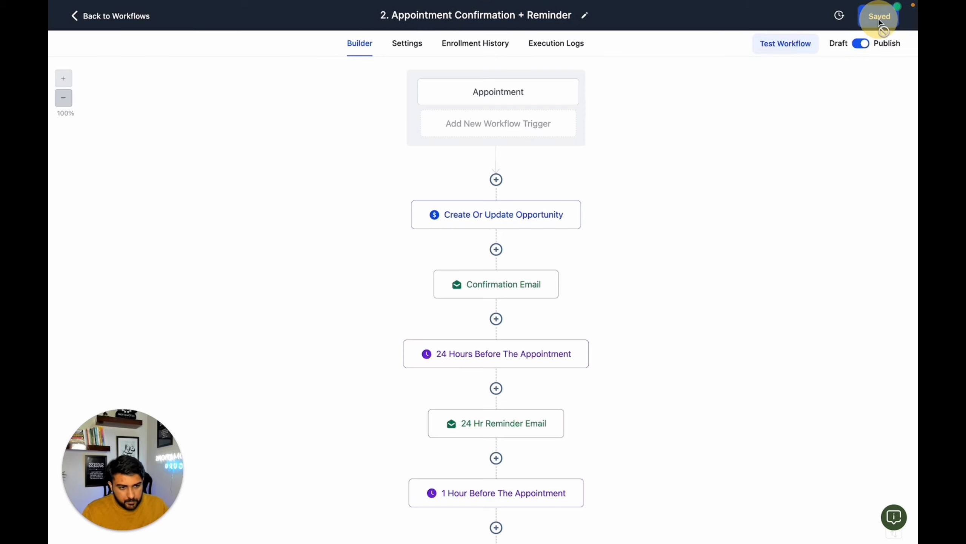
- Open the "1. Lead Magnet Form Submission" workflow and add a Create/Update Opportunity action before Add Tag
{"action": "left_click", "coordinate": [127, 17]}
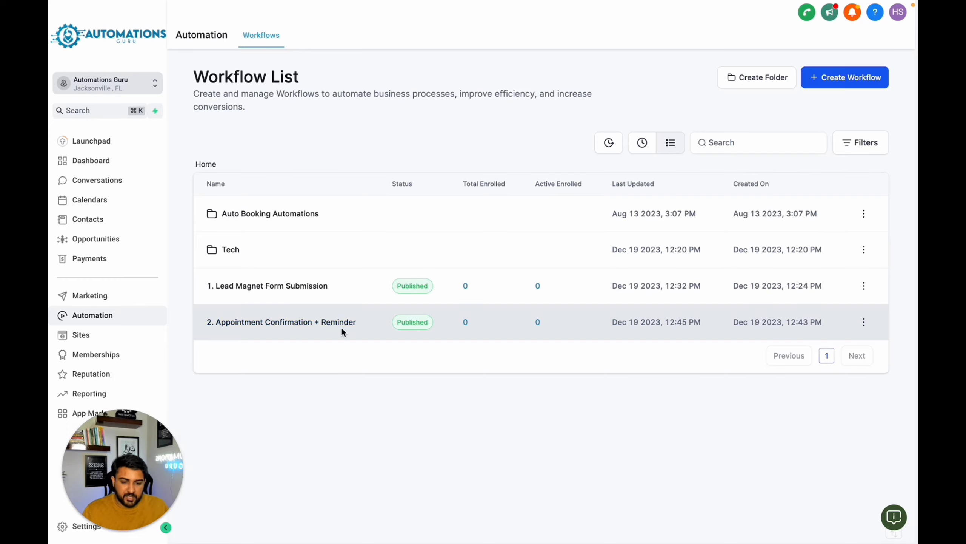
{"action": "left_click", "coordinate": [250, 292]}
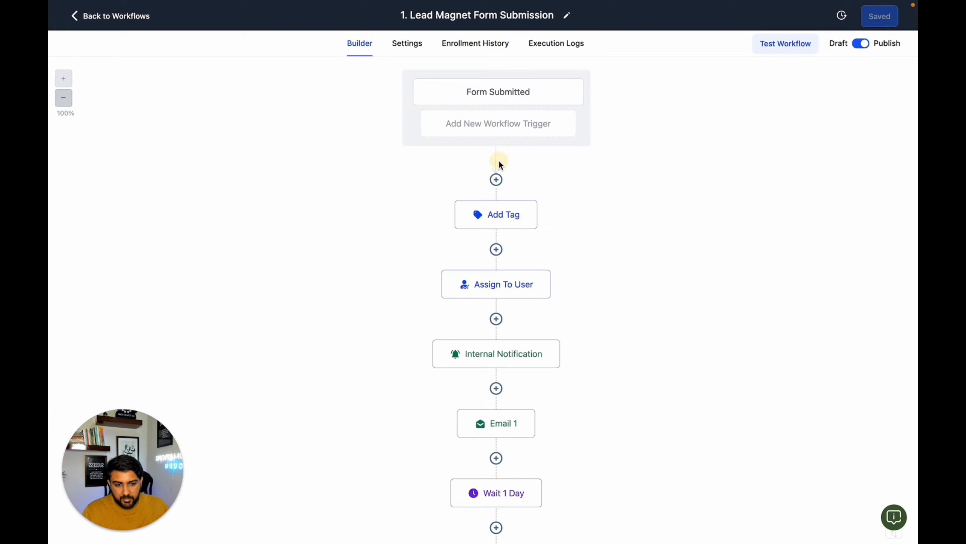
{"action": "left_click", "coordinate": [495, 180]}
{"action": "type", "text": "cr"}
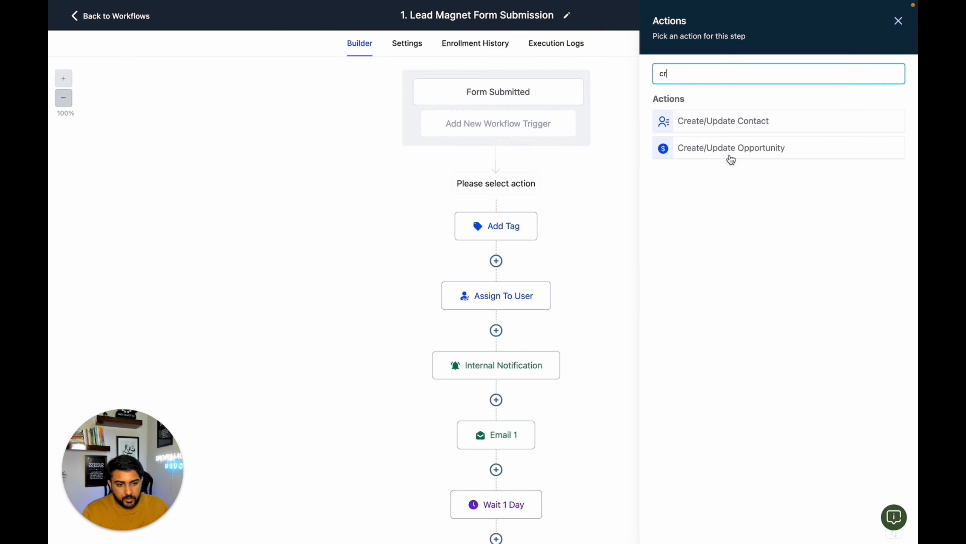
{"action": "left_click", "coordinate": [728, 150]}
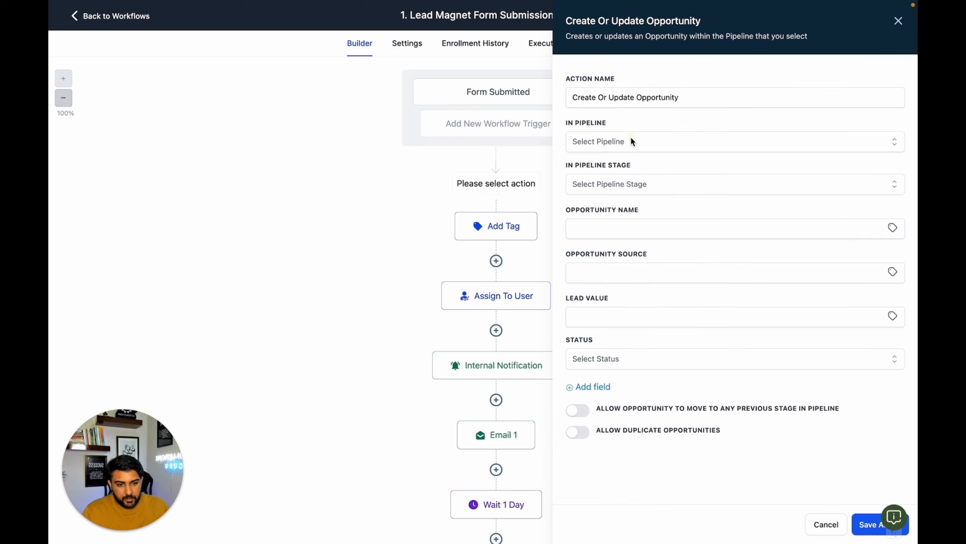
- Set the opportunity action to the Lead Magnet Pipeline and its New Ebook Lead stage, then save the action and the workflow
{"action": "left_click", "coordinate": [631, 141]}
{"action": "left_click", "coordinate": [632, 190]}
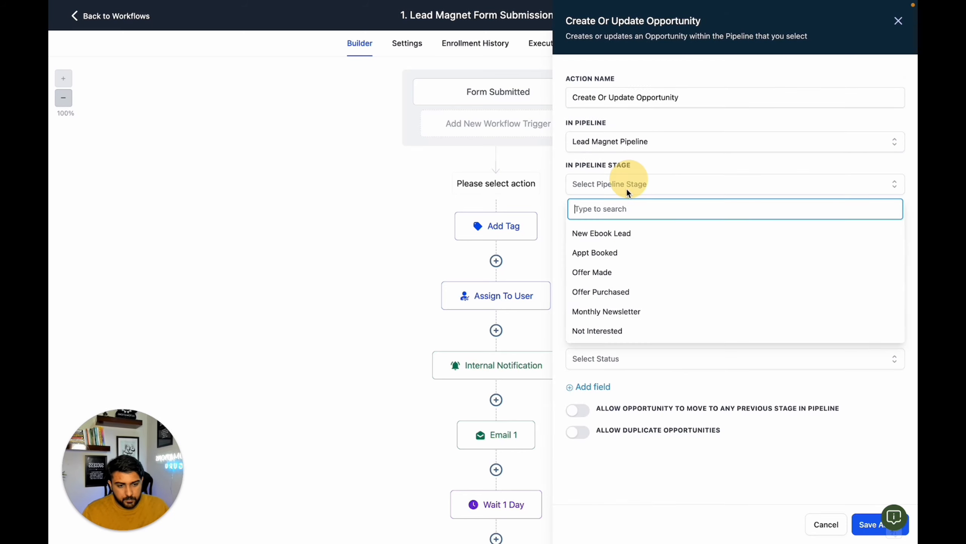
{"action": "left_click", "coordinate": [627, 233]}
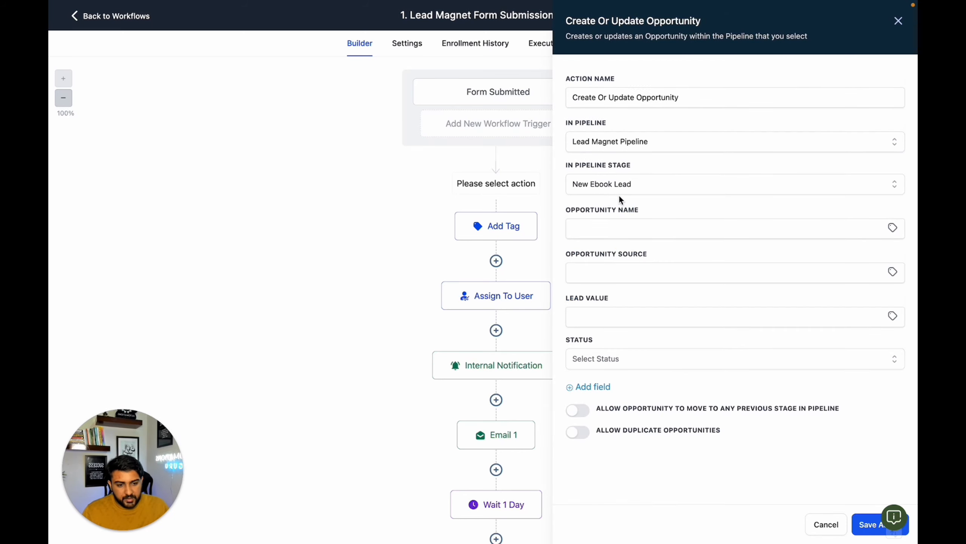
{"action": "left_click", "coordinate": [863, 524]}
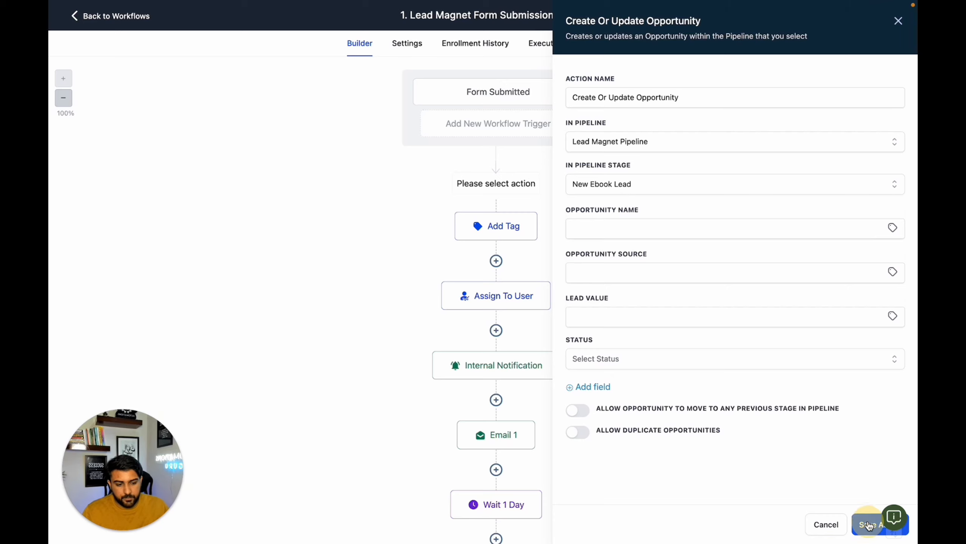
{"action": "left_click", "coordinate": [883, 16]}
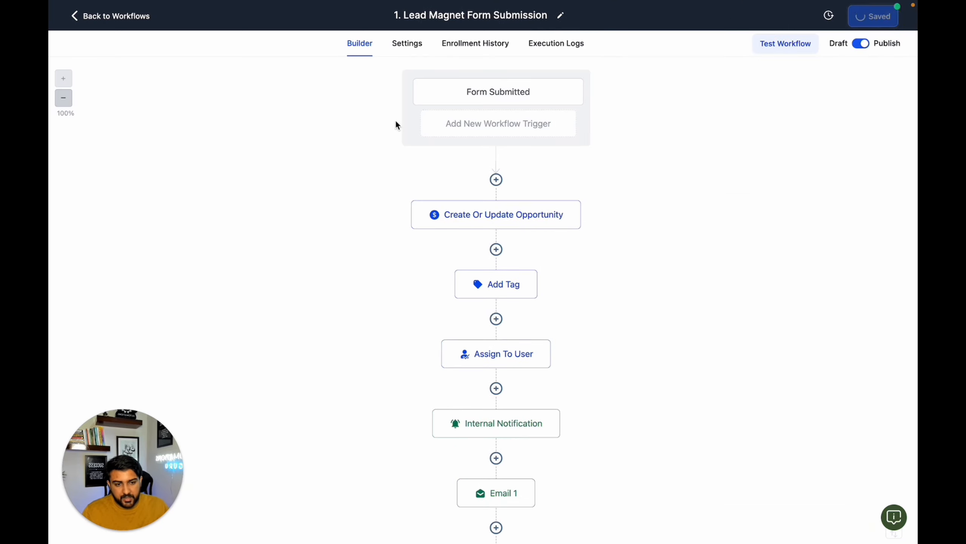
- Leave the workflow and copy the Insight Call calendar's scheduling link from the calendar settings
{"action": "left_click", "coordinate": [140, 17]}
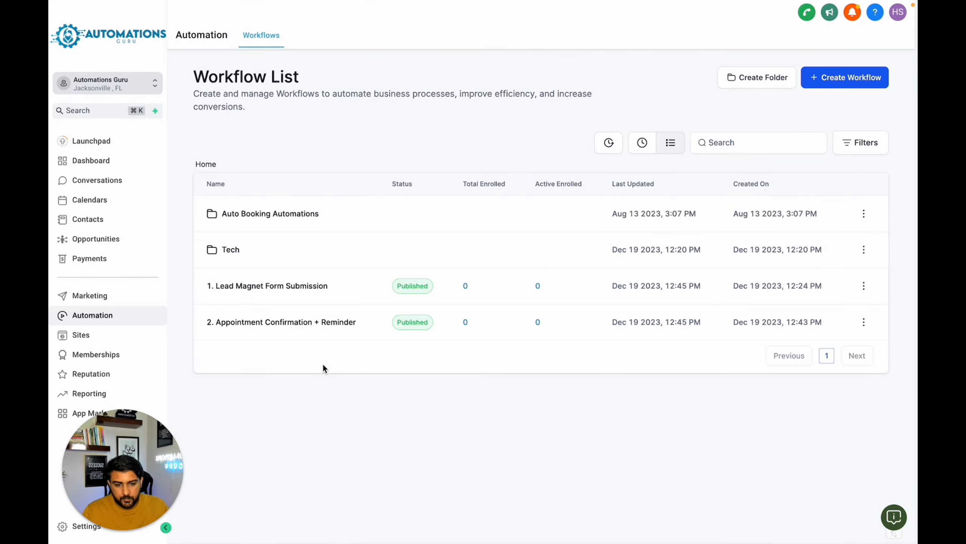
{"action": "left_click", "coordinate": [107, 238]}
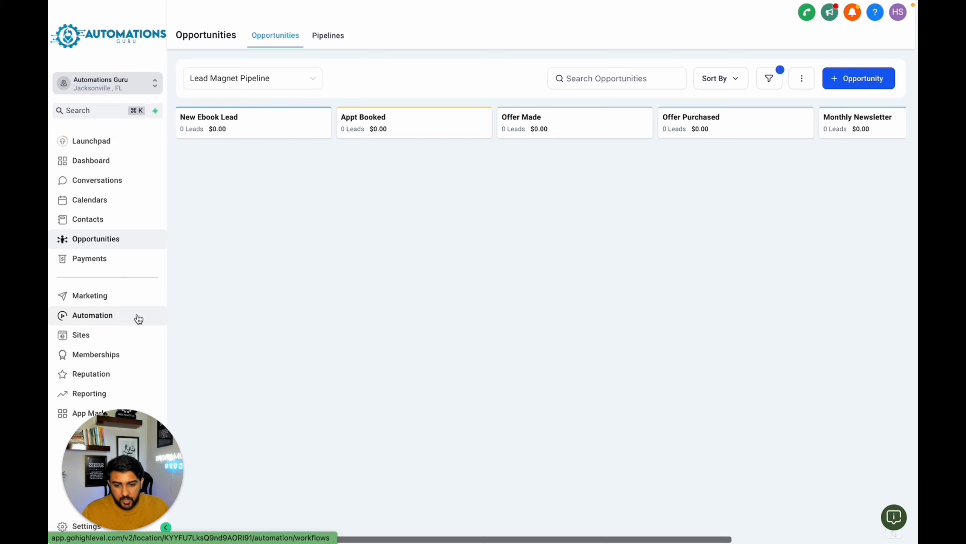
{"action": "left_click", "coordinate": [131, 207]}
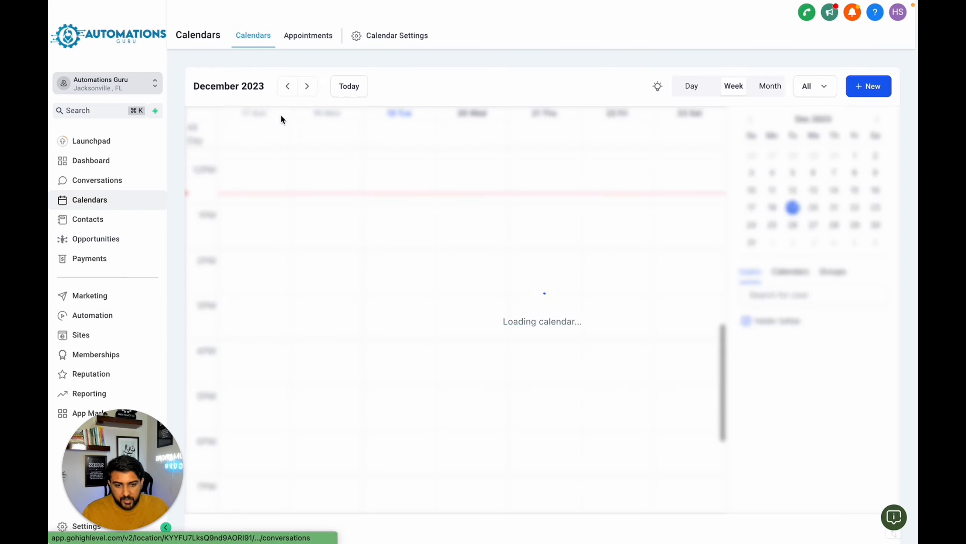
{"action": "left_click", "coordinate": [381, 43]}
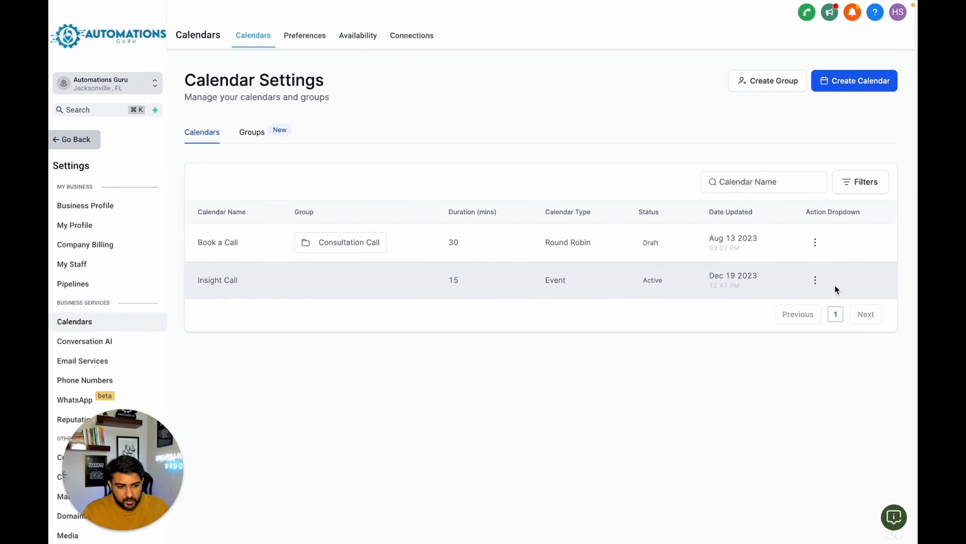
{"action": "left_click", "coordinate": [818, 285]}
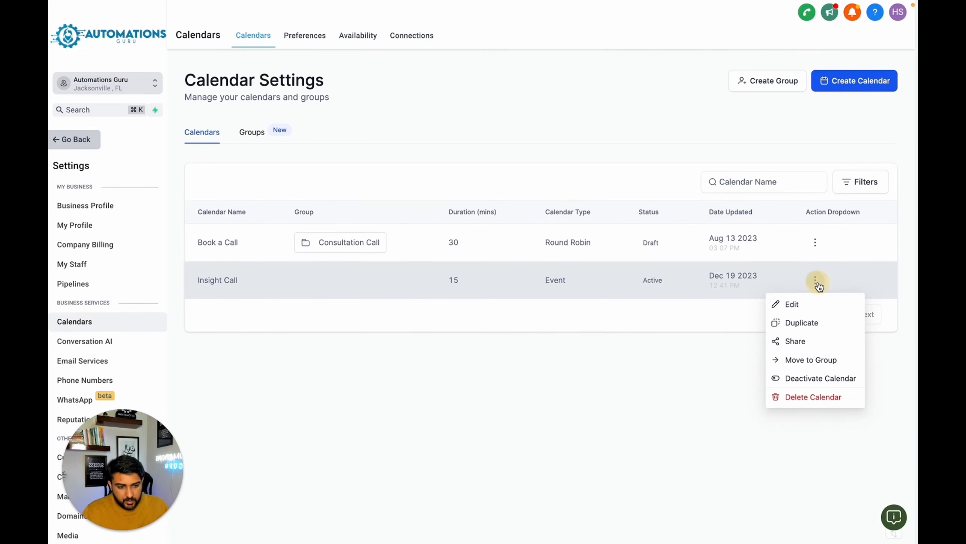
{"action": "left_click", "coordinate": [791, 339]}
{"action": "left_click", "coordinate": [668, 285]}
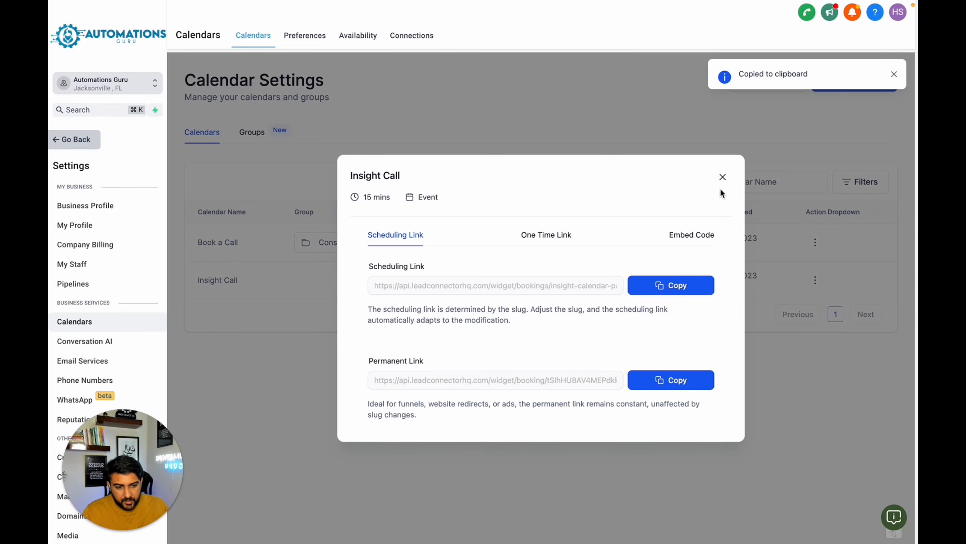
{"action": "left_click", "coordinate": [721, 177]}
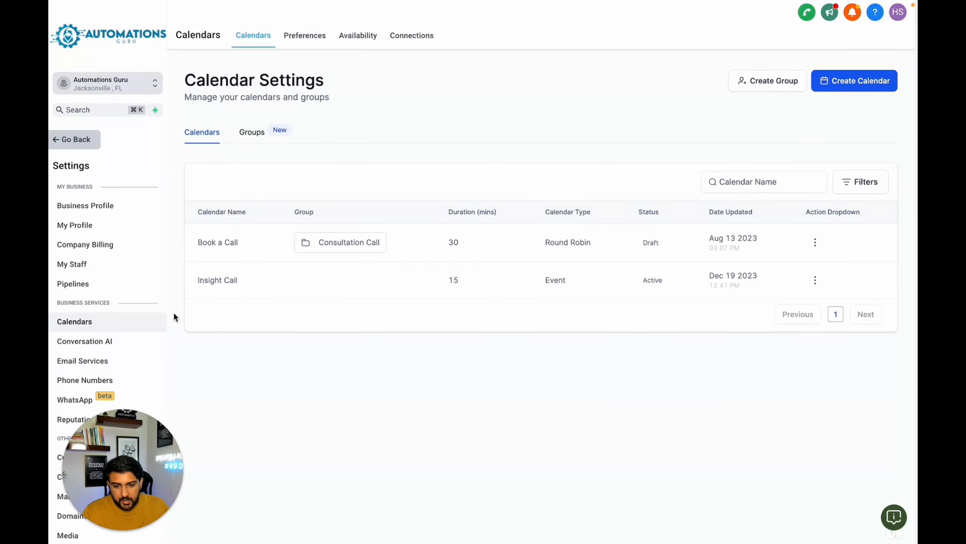
- Return to the automations and open the Email 2 - Day 2 action in the "1. Lead Magnet Form Submission" workflow
{"action": "left_click", "coordinate": [91, 140]}
{"action": "left_click", "coordinate": [102, 335]}
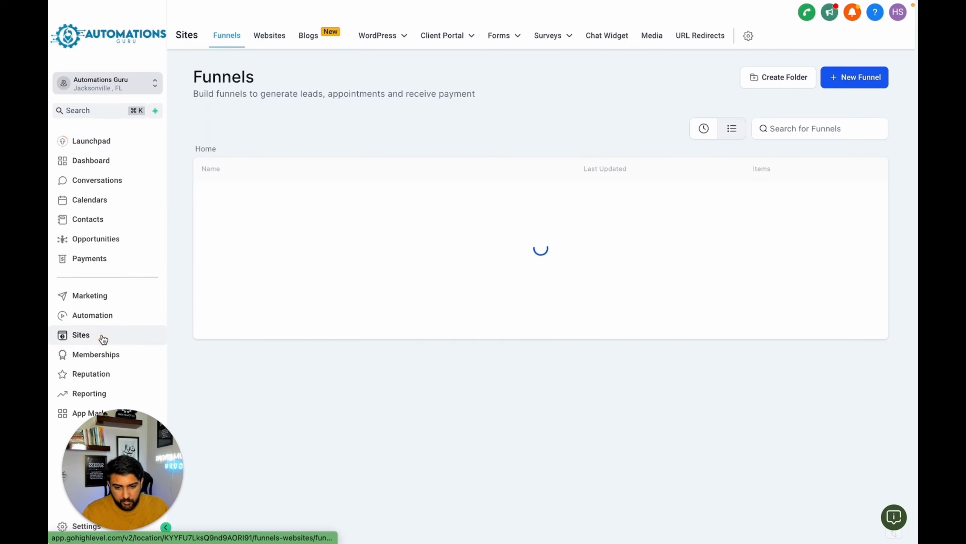
{"action": "left_click", "coordinate": [134, 319]}
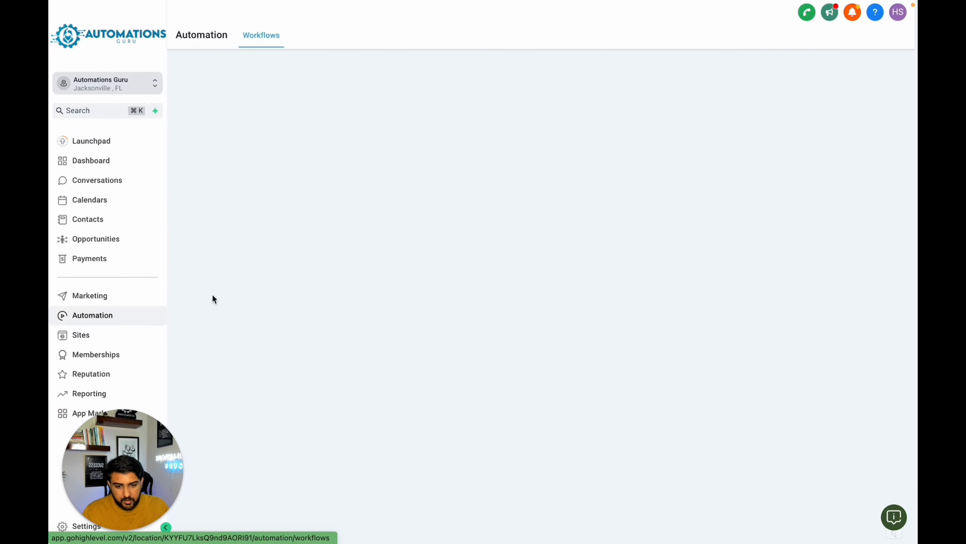
{"action": "left_click", "coordinate": [245, 283]}
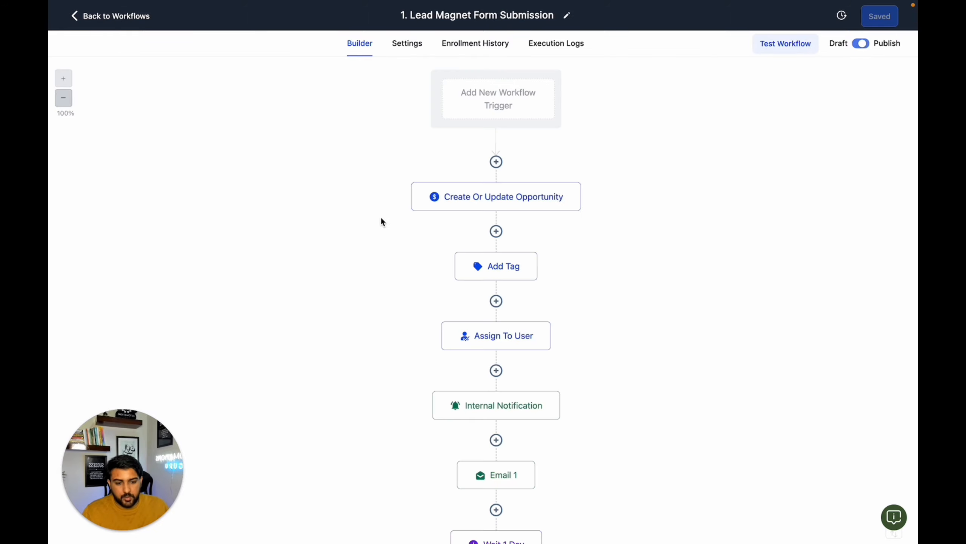
{"action": "scroll", "coordinate": [463, 236], "scroll_direction": "down", "scroll_amount": 6}
{"action": "scroll", "coordinate": [460, 234], "scroll_direction": "down", "scroll_amount": 1}
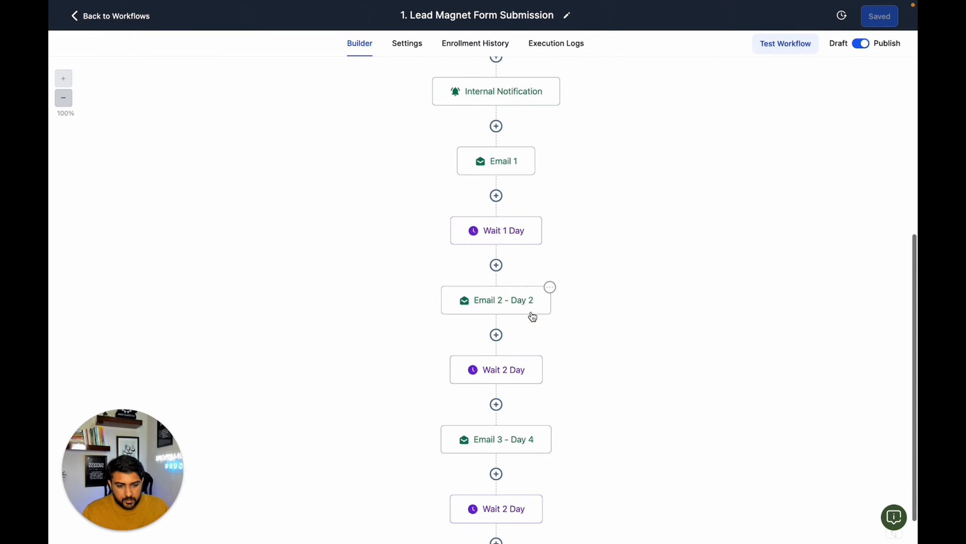
{"action": "left_click", "coordinate": [531, 314]}
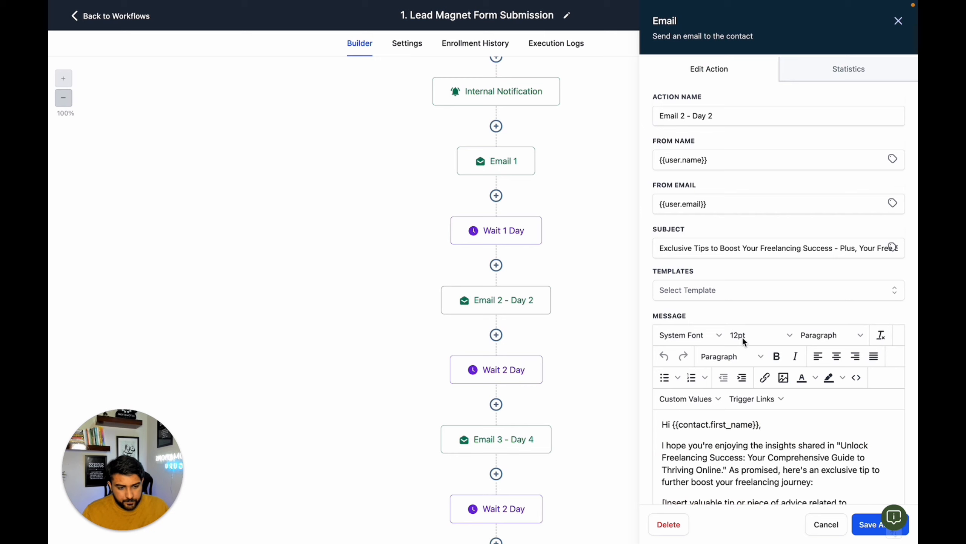
- Add "Ps: we have a special bonus insight call for you" below the email's sign-off, followed by the copied scheduling link
{"action": "scroll", "coordinate": [804, 459], "scroll_direction": "down", "scroll_amount": 6}
{"action": "scroll", "coordinate": [804, 460], "scroll_direction": "down", "scroll_amount": 3}
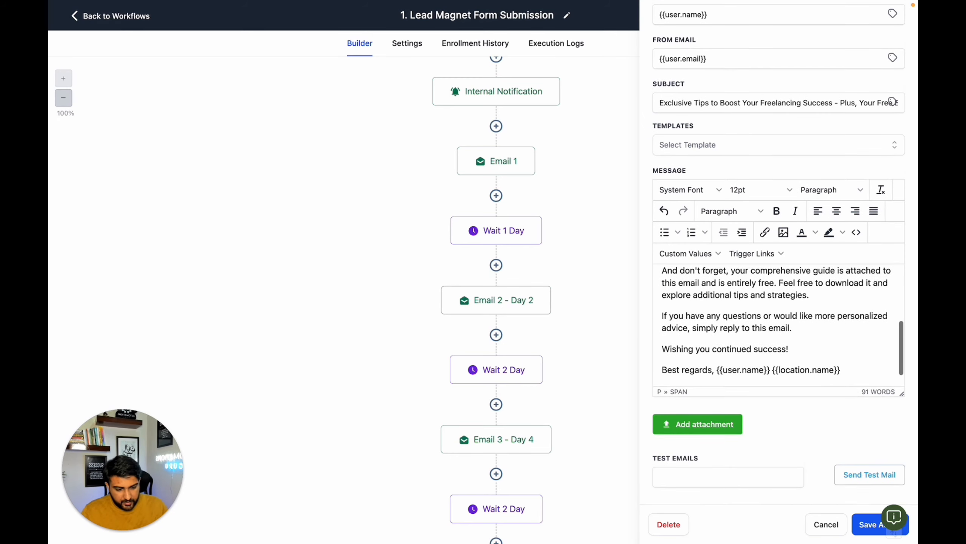
{"action": "key", "text": "Return"}
{"action": "type", "text": "a"}
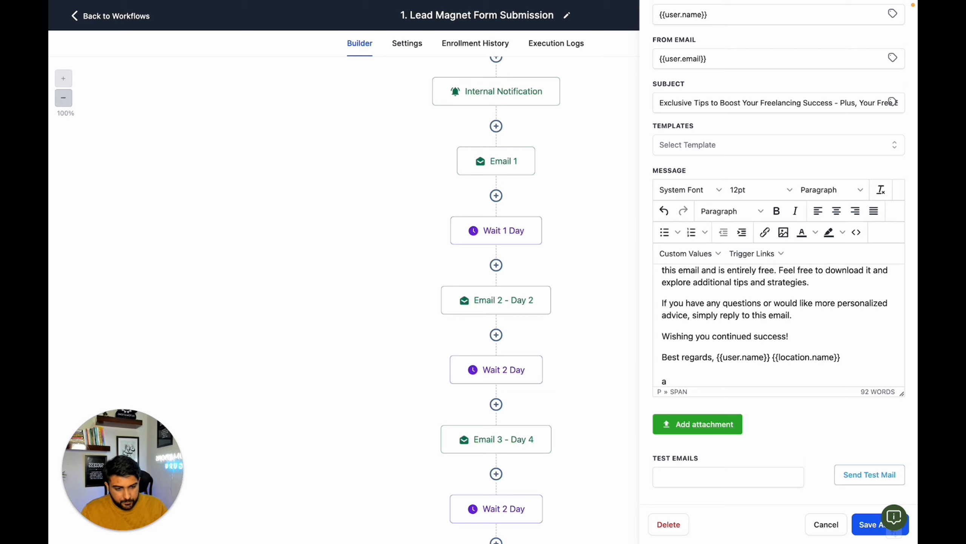
{"action": "type", "text": "PPs"}
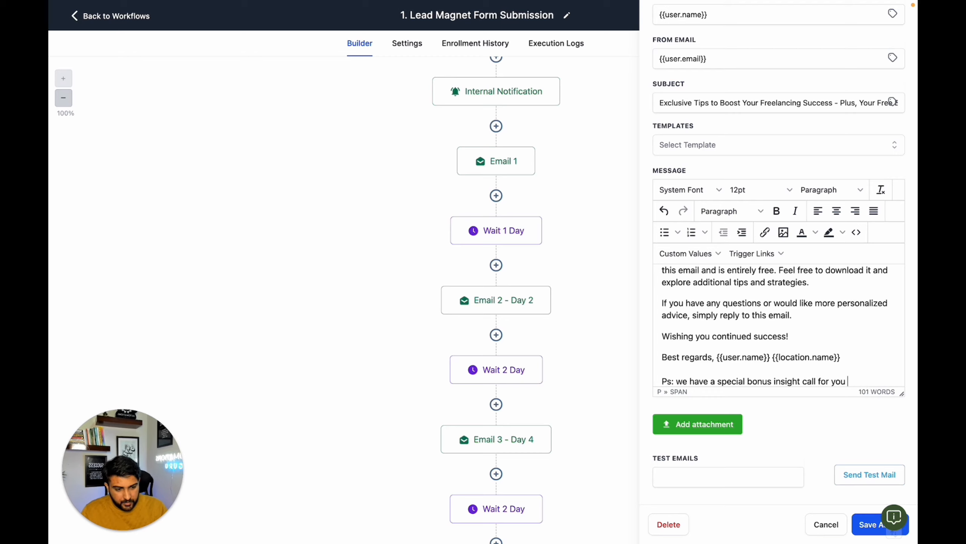
{"action": "key", "text": "ctrl+v"}
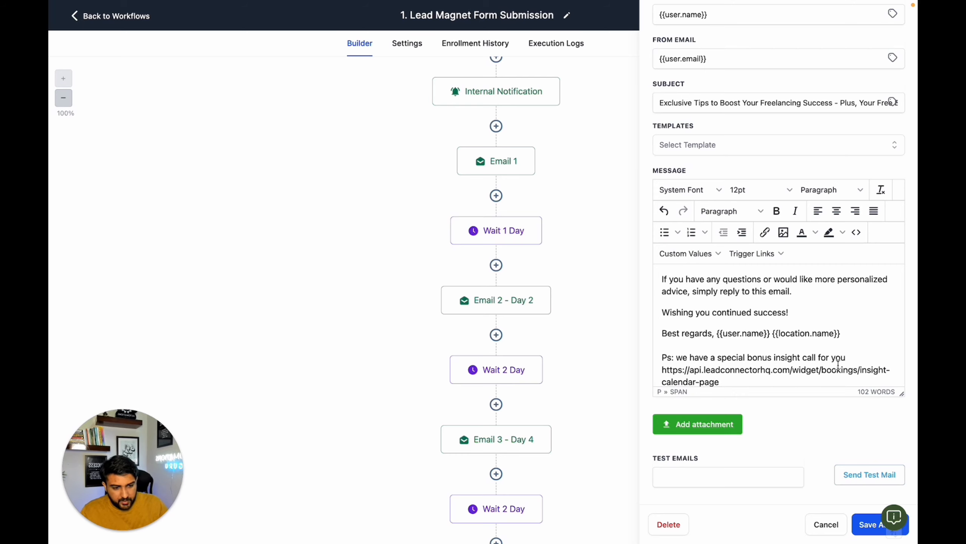
- Insert the line "Please use this link to book your call." between the postscript and the scheduling link, each on its own line
{"action": "left_click", "coordinate": [854, 357]}
{"action": "key", "text": "Return"}
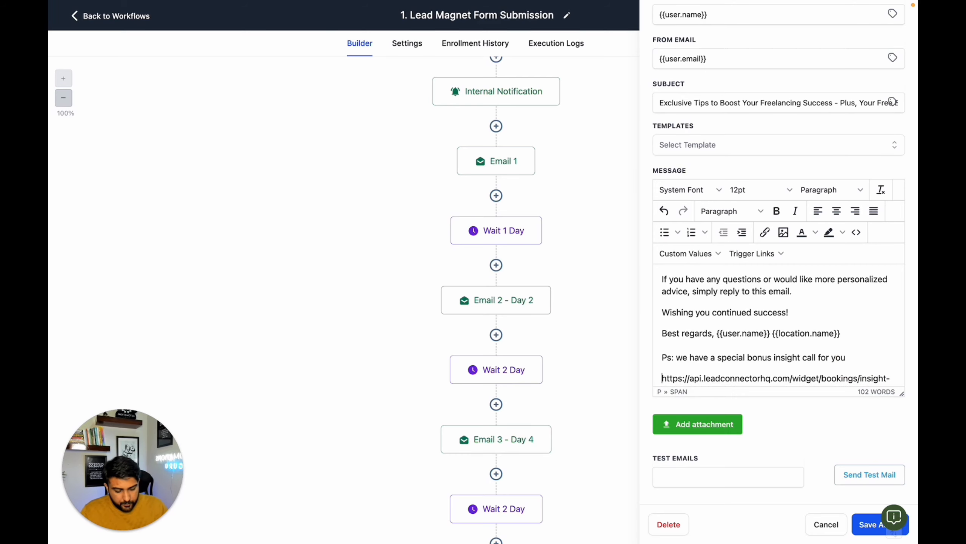
{"action": "type", "text": "Please use this "}
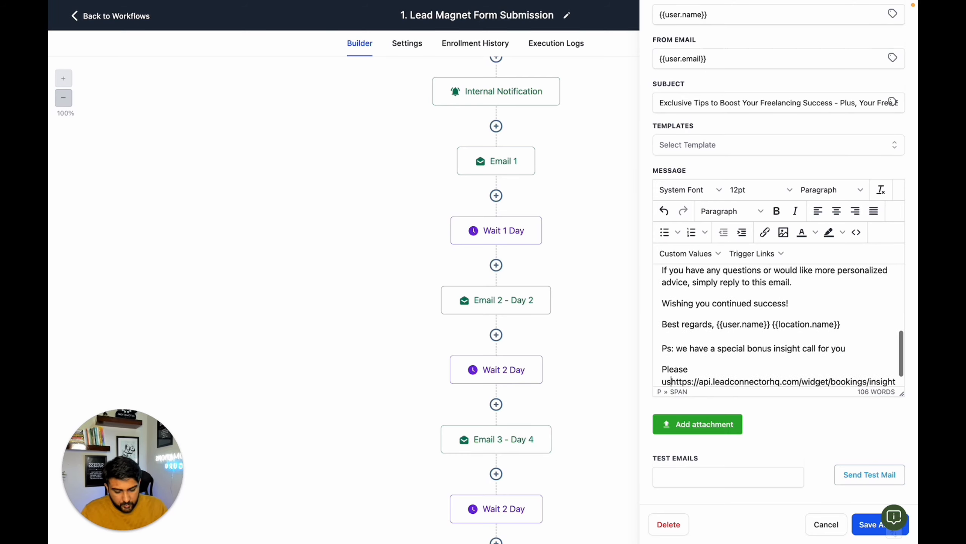
{"action": "type", "text": "link to bo"}
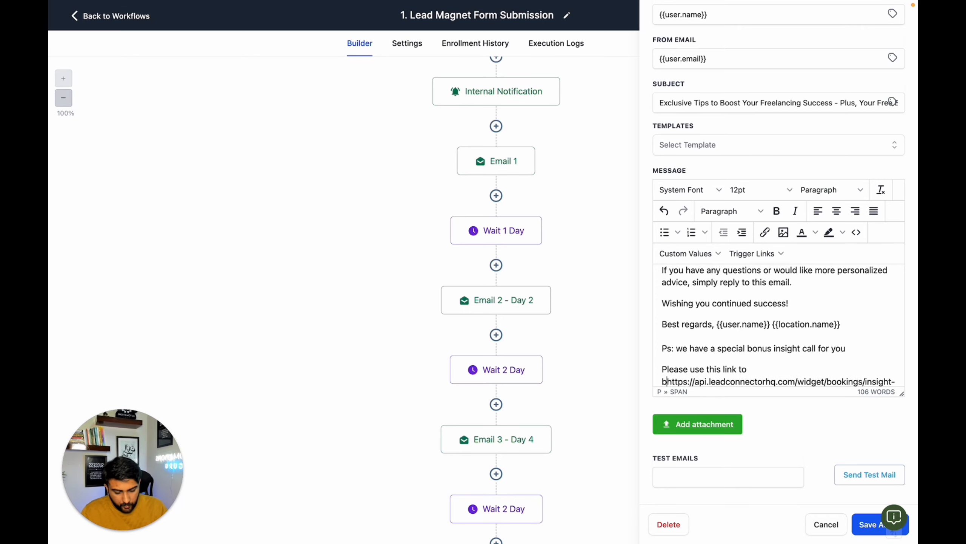
{"action": "type", "text": "ok "}
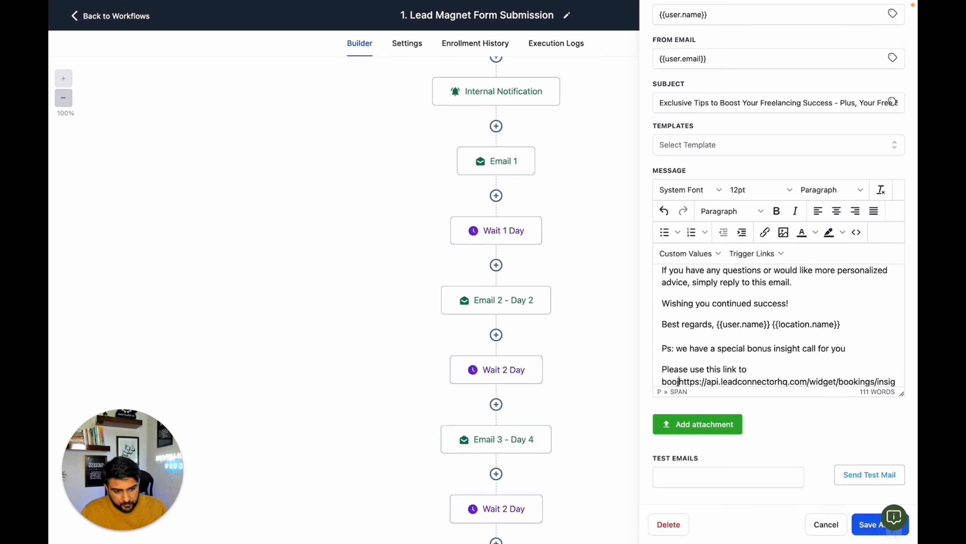
{"action": "type", "text": "your call."}
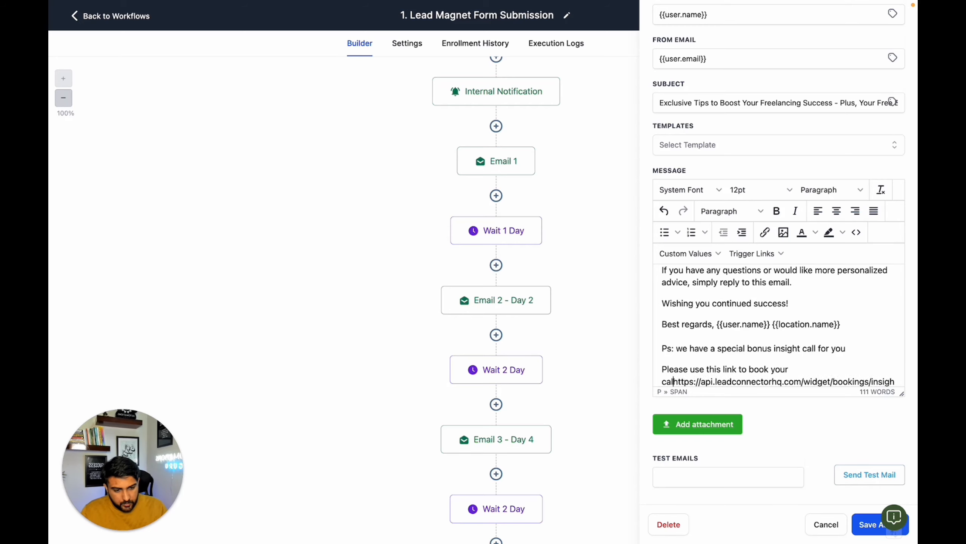
{"action": "key", "text": "Return"}
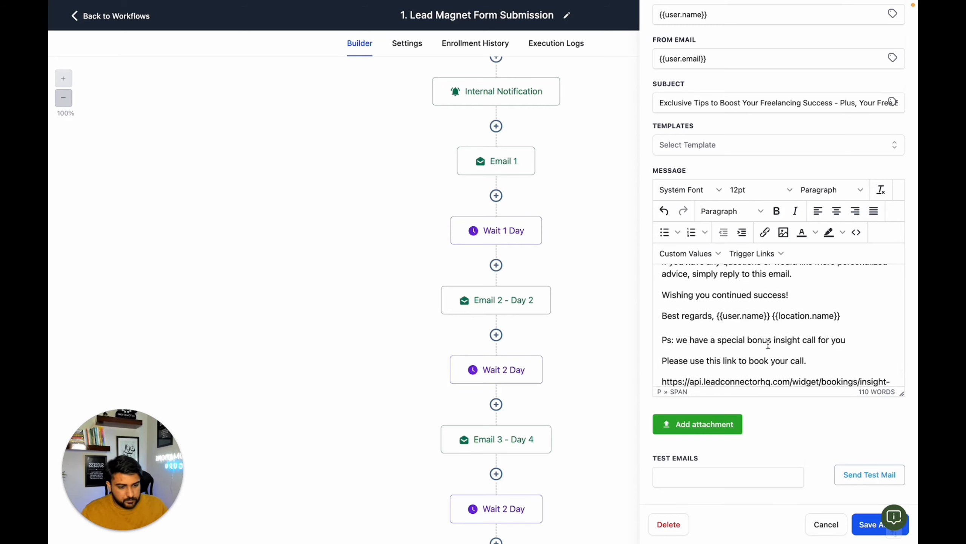
- Change the postscript label to "PS:", select the whole postscript including its link for reuse, and save the email action
{"action": "scroll", "coordinate": [769, 345], "scroll_direction": "down", "scroll_amount": 1}
{"action": "left_click", "coordinate": [823, 337]}
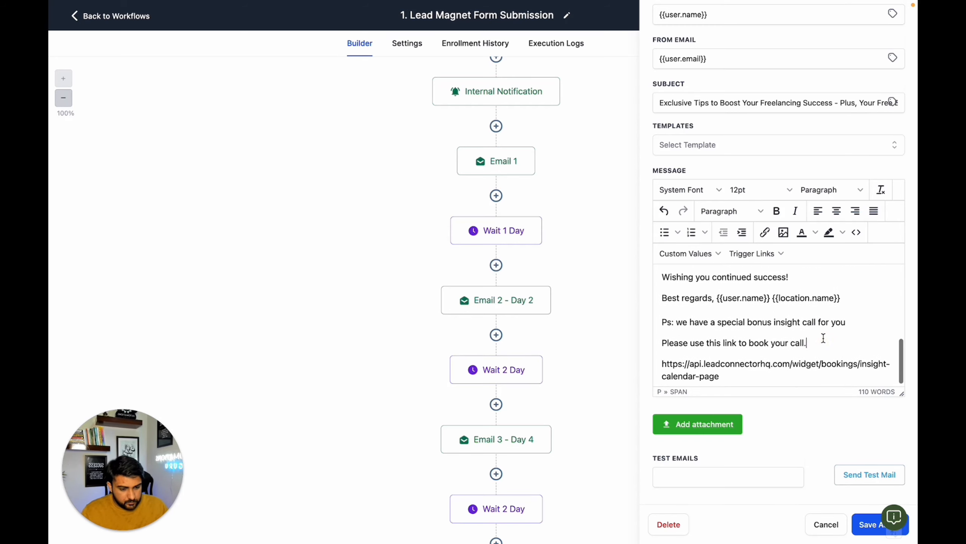
{"action": "left_click", "coordinate": [671, 322]}
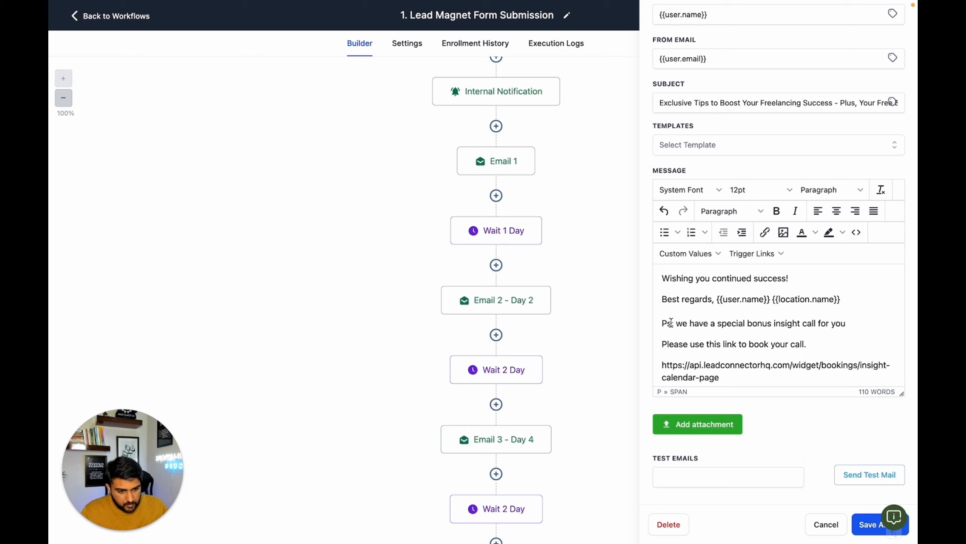
{"action": "type", "text": "."}
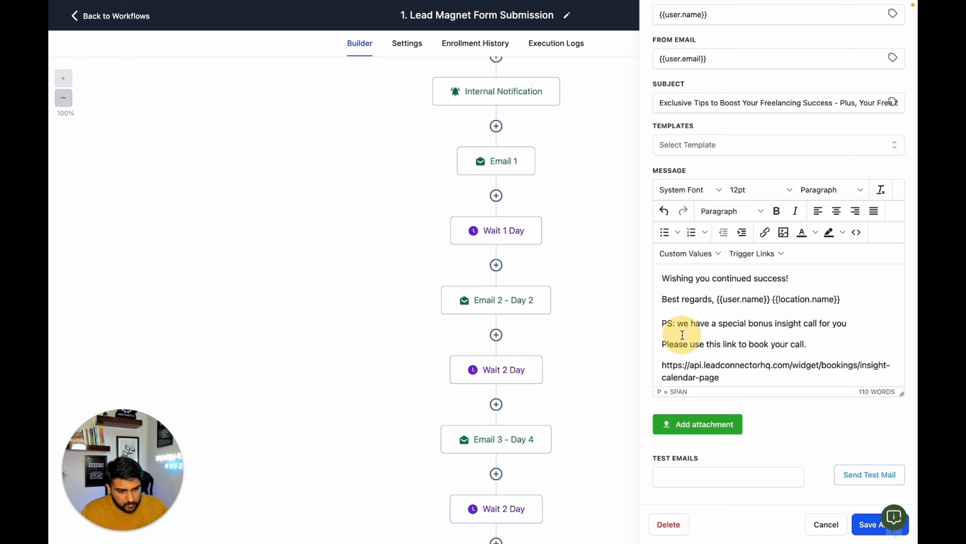
{"action": "left_click_drag", "start_coordinate": [721, 376], "coordinate": [649, 323]}
{"action": "key", "text": "ctrl+c"}
{"action": "left_click", "coordinate": [877, 527]}
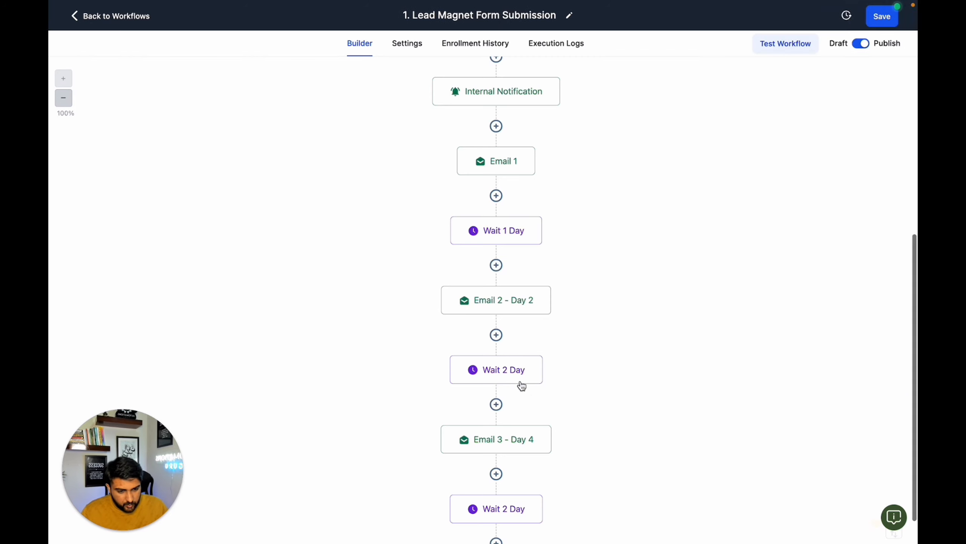
- Add the copied PS with the booking link below the sign-off of the Email 3 - Day 4 message and save the action
{"action": "scroll", "coordinate": [505, 375], "scroll_direction": "down", "scroll_amount": 2}
{"action": "left_click", "coordinate": [509, 354]}
{"action": "scroll", "coordinate": [702, 346], "scroll_direction": "down", "scroll_amount": 6}
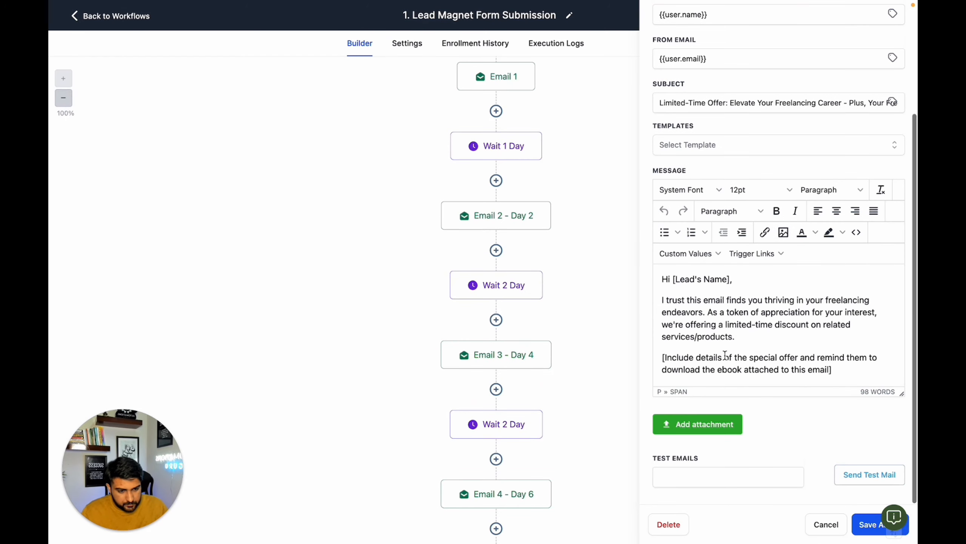
{"action": "left_click", "coordinate": [881, 373]}
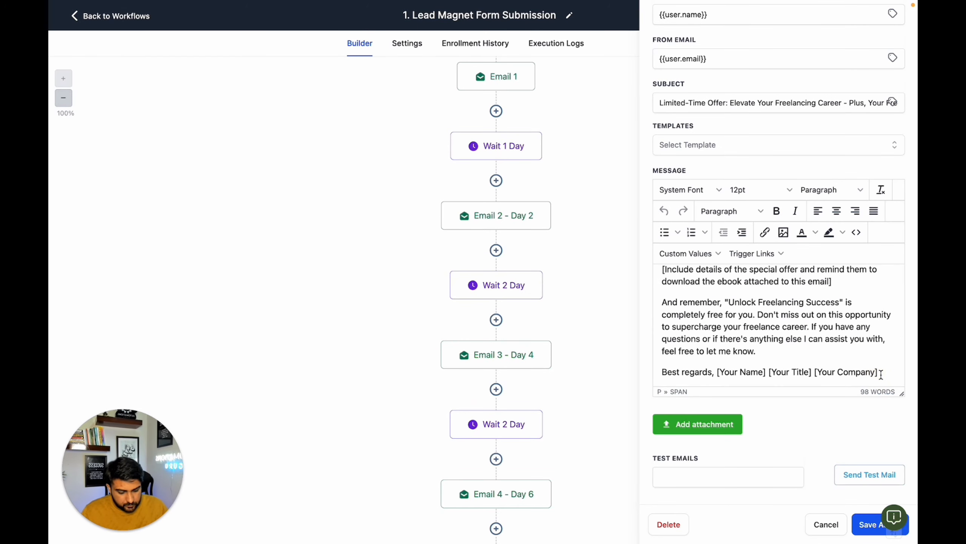
{"action": "key", "text": "Return"}
{"action": "key", "text": "ctrl+v"}
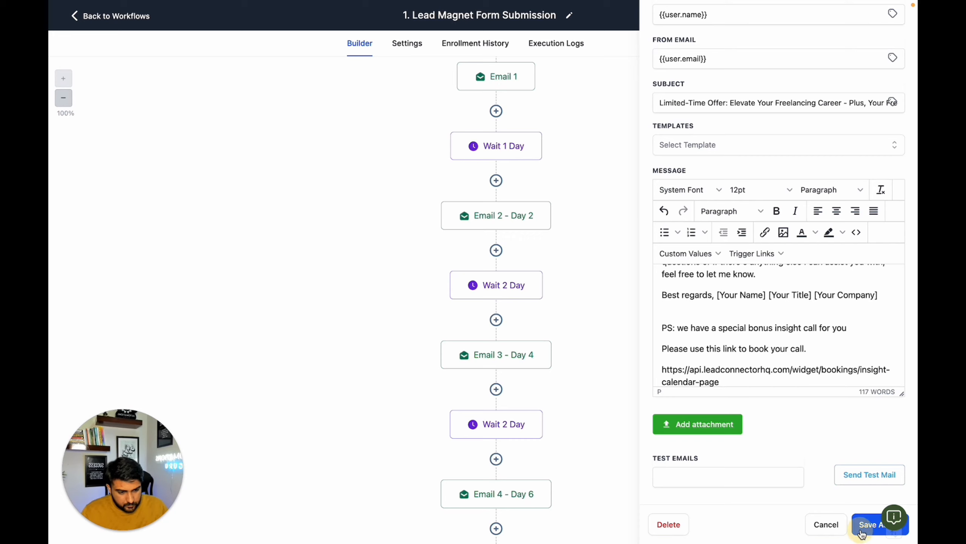
{"action": "left_click", "coordinate": [872, 524]}
- Add the same PS with the booking link below the Email 4 - Day 6 sign-off, saving the action and the workflow
{"action": "left_click", "coordinate": [510, 493]}
{"action": "scroll", "coordinate": [692, 379], "scroll_direction": "down", "scroll_amount": 10}
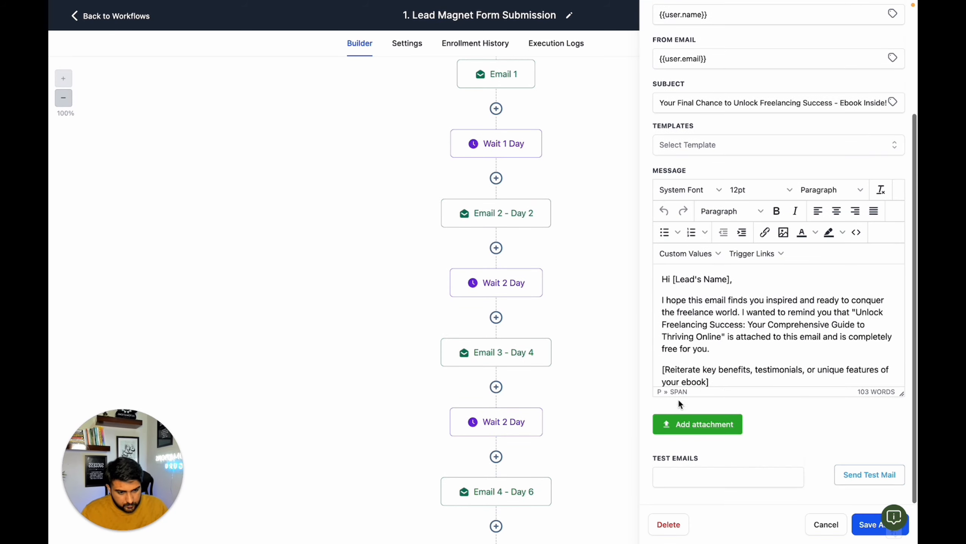
{"action": "left_click", "coordinate": [887, 372]}
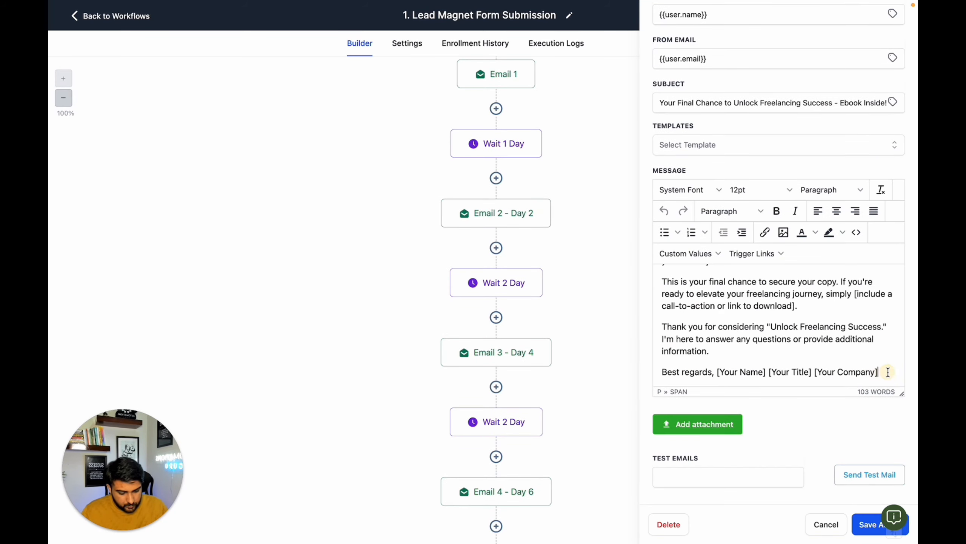
{"action": "key", "text": "Return"}
{"action": "key", "text": "ctrl+v"}
{"action": "left_click", "coordinate": [862, 533]}
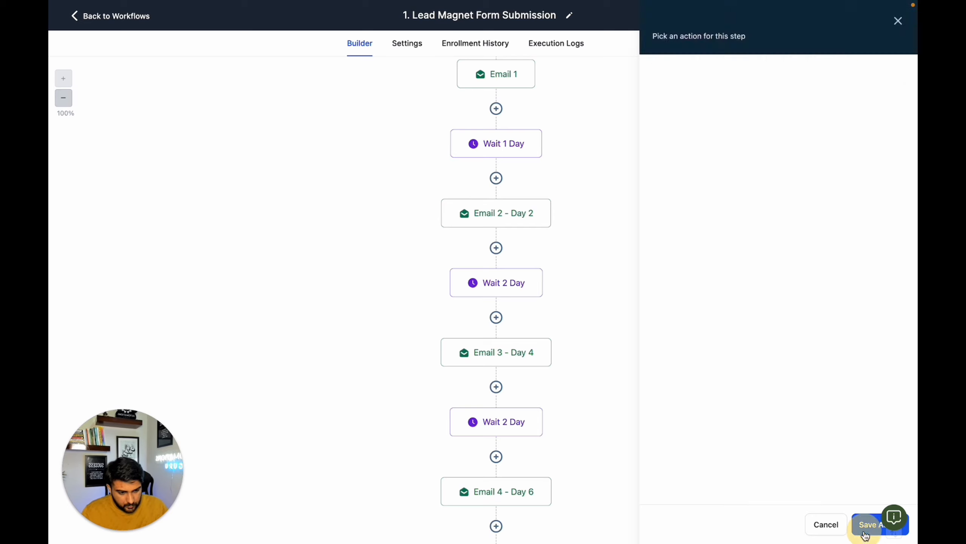
{"action": "left_click", "coordinate": [876, 16]}
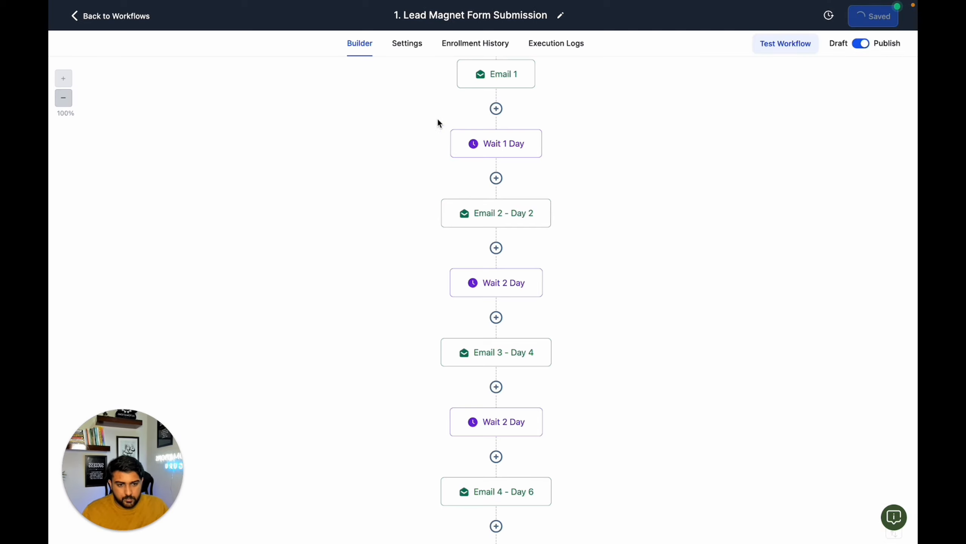
- Leave the workflow and open a live preview of the Lead Magnet funnel's Lead page
{"action": "left_click", "coordinate": [134, 24]}
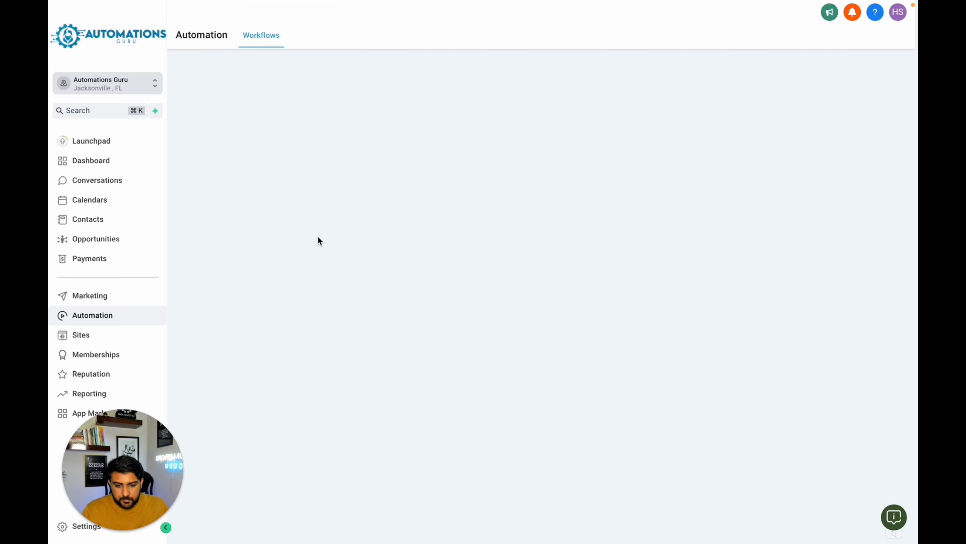
{"action": "left_click", "coordinate": [112, 340]}
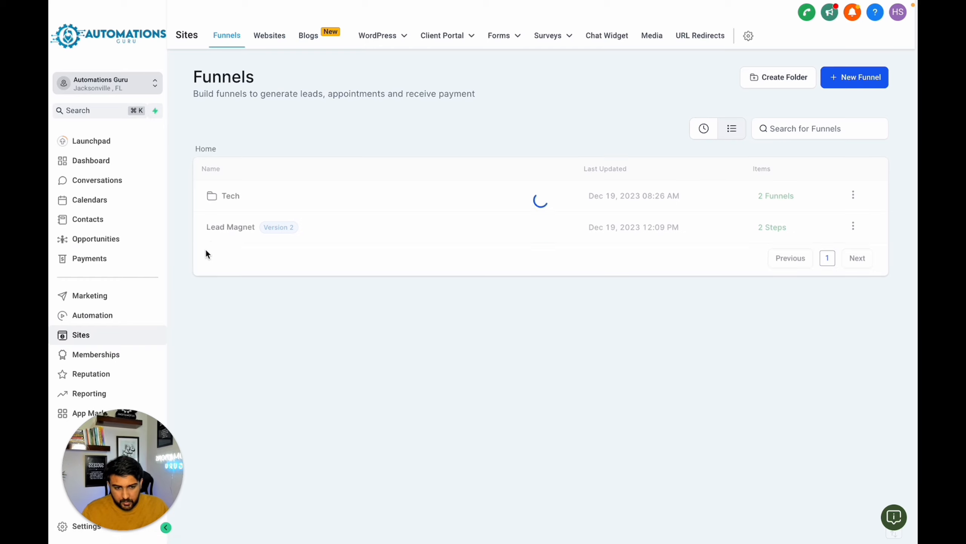
{"action": "left_click", "coordinate": [222, 226]}
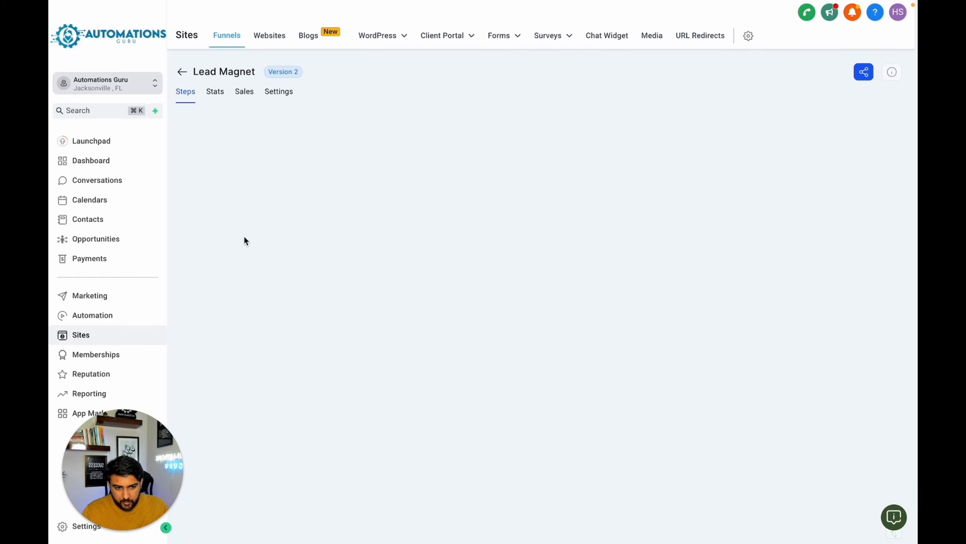
{"action": "left_click", "coordinate": [268, 168]}
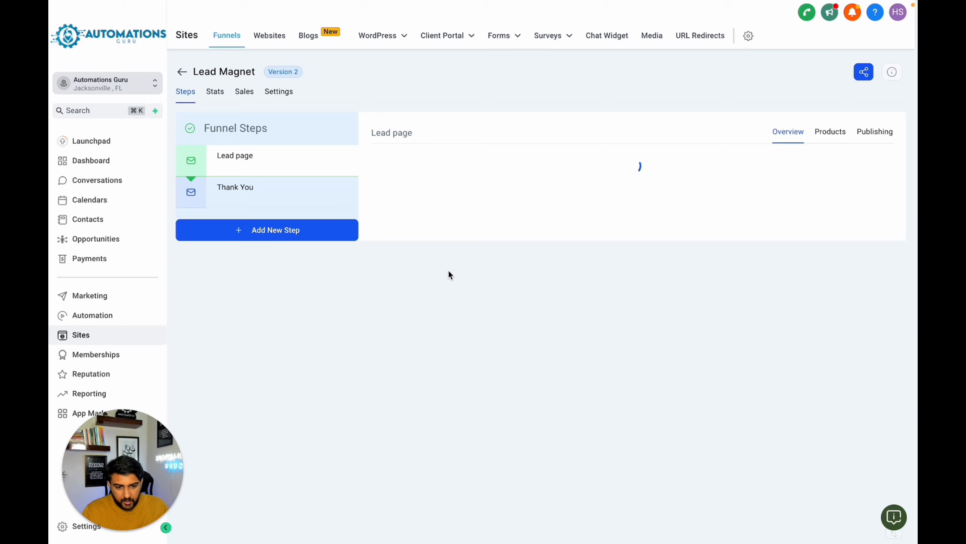
{"action": "left_click", "coordinate": [487, 345]}
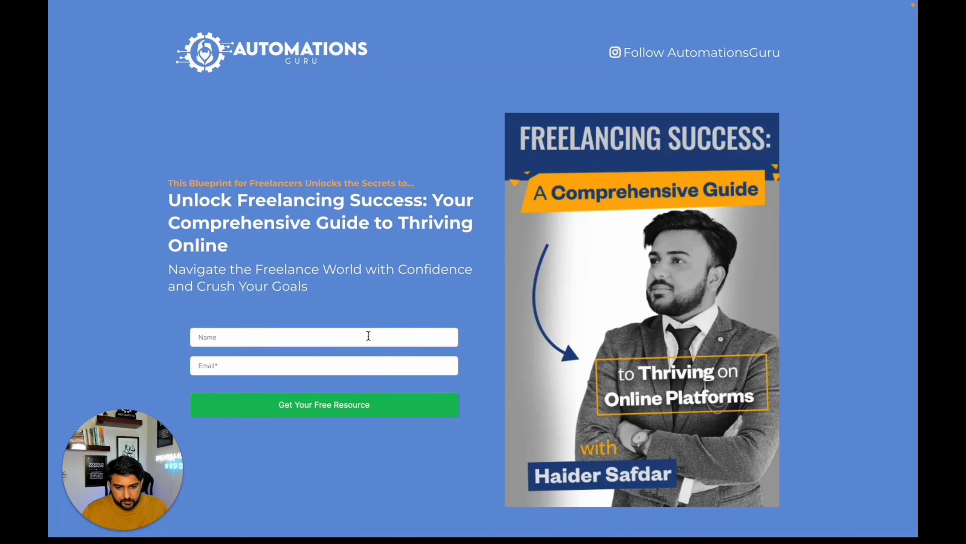
- Fill in the opt-in form with the lead's name and email address and submit it to request the free resource
{"action": "left_click", "coordinate": [361, 336]}
{"action": "left_click", "coordinate": [314, 359]}
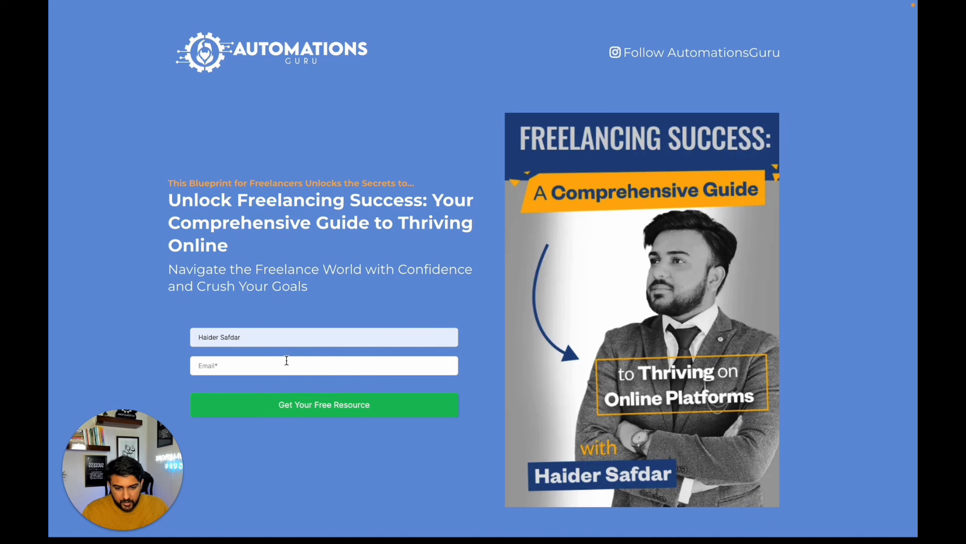
{"action": "left_click", "coordinate": [287, 366]}
{"action": "left_click", "coordinate": [288, 394]}
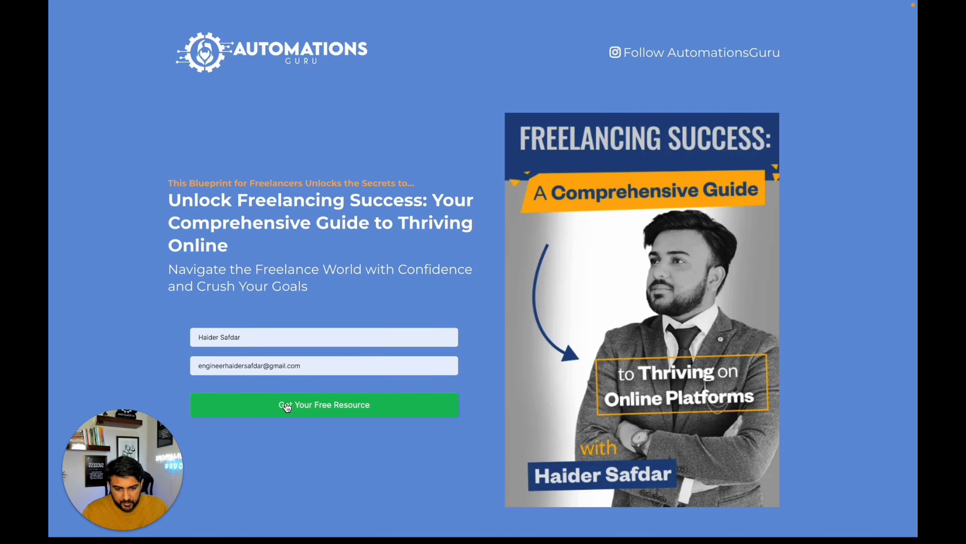
{"action": "left_click", "coordinate": [287, 402]}
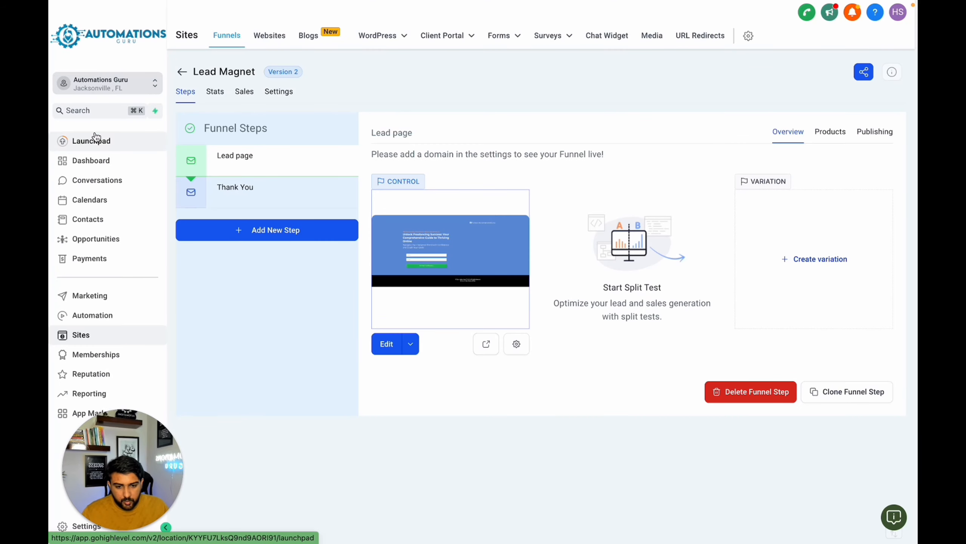
- In the Lead Magnet Pipeline opportunities, move the new lead's card to Appt Booked and on to Offer Made
{"action": "left_click", "coordinate": [114, 238]}
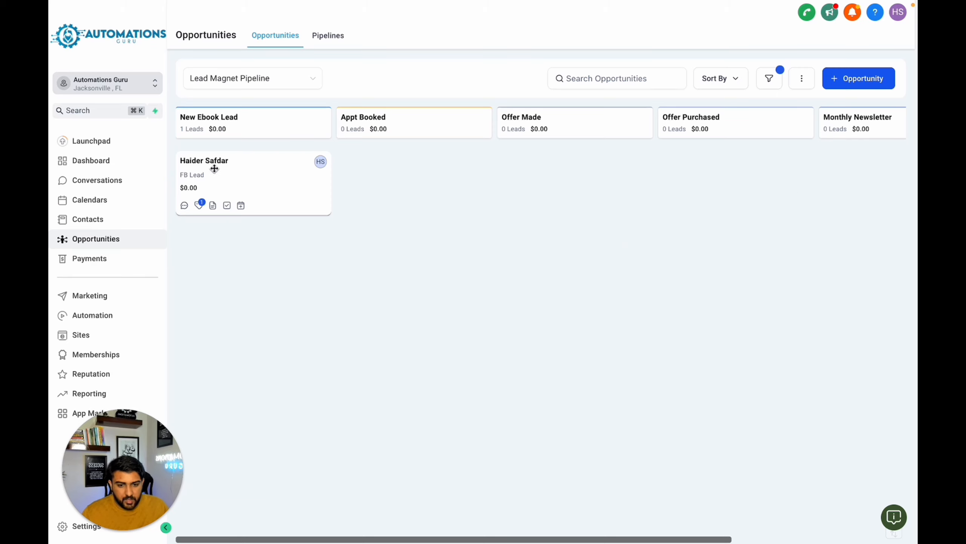
{"action": "left_click_drag", "start_coordinate": [290, 207], "coordinate": [422, 177]}
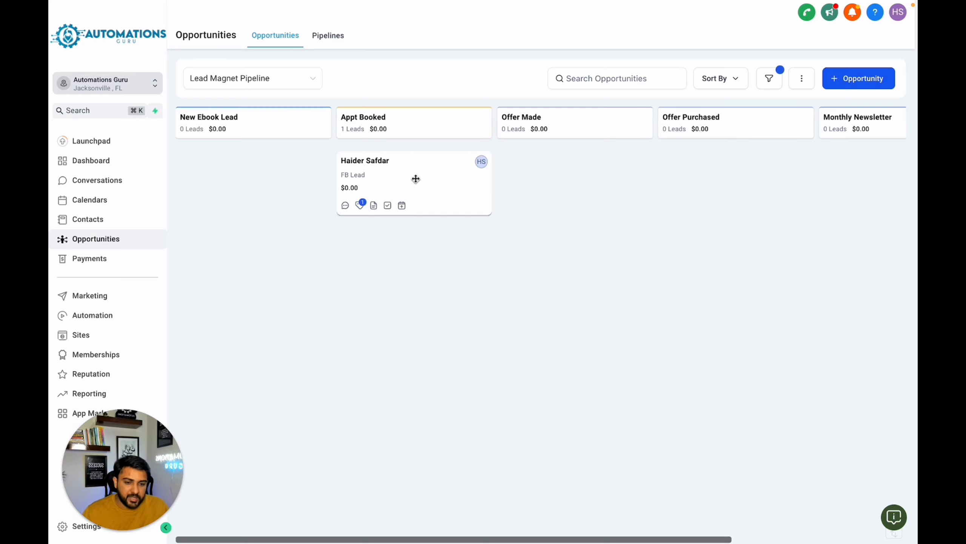
{"action": "left_click_drag", "start_coordinate": [416, 179], "coordinate": [580, 189]}
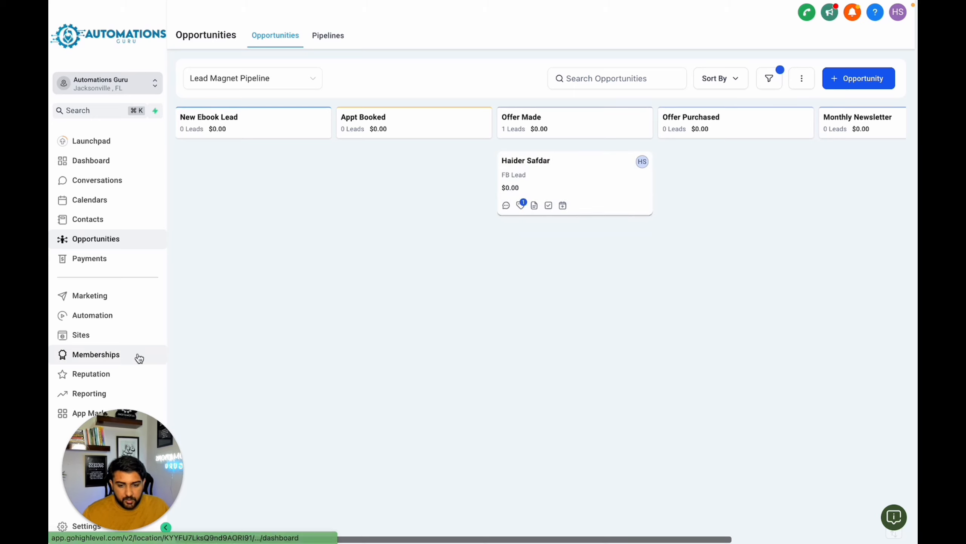
- Review the invoices area under payments and the options for creating a new invoice
{"action": "left_click", "coordinate": [94, 263]}
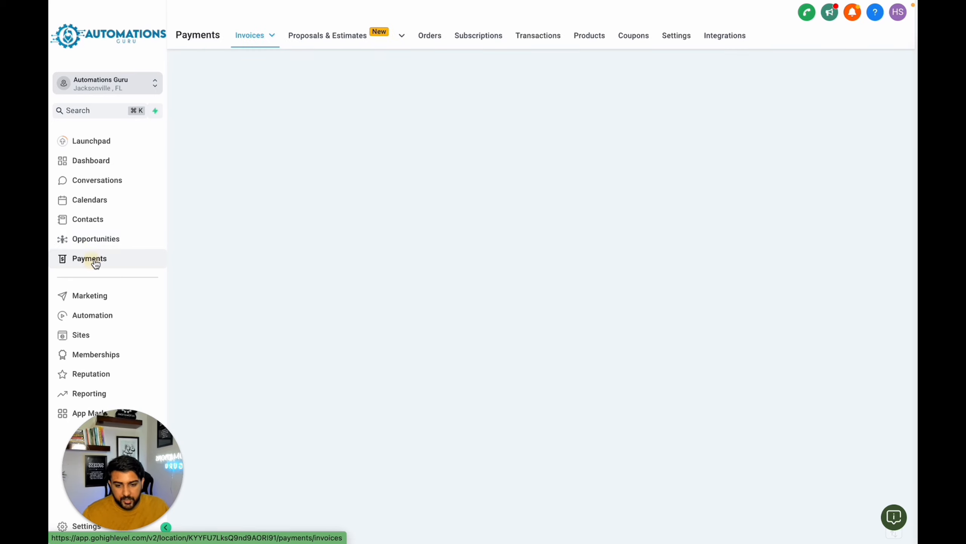
{"action": "mouse_move", "coordinate": [273, 42]}
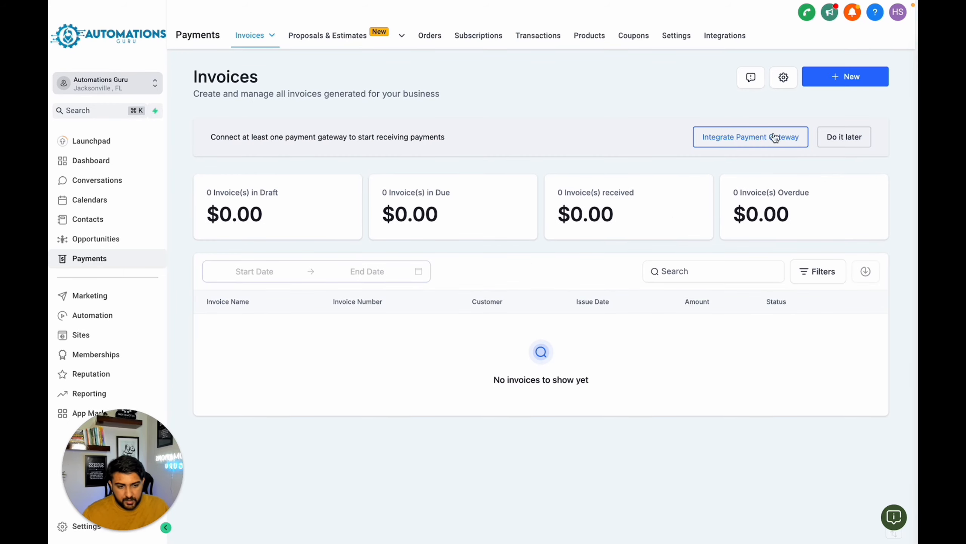
{"action": "left_click", "coordinate": [833, 78]}
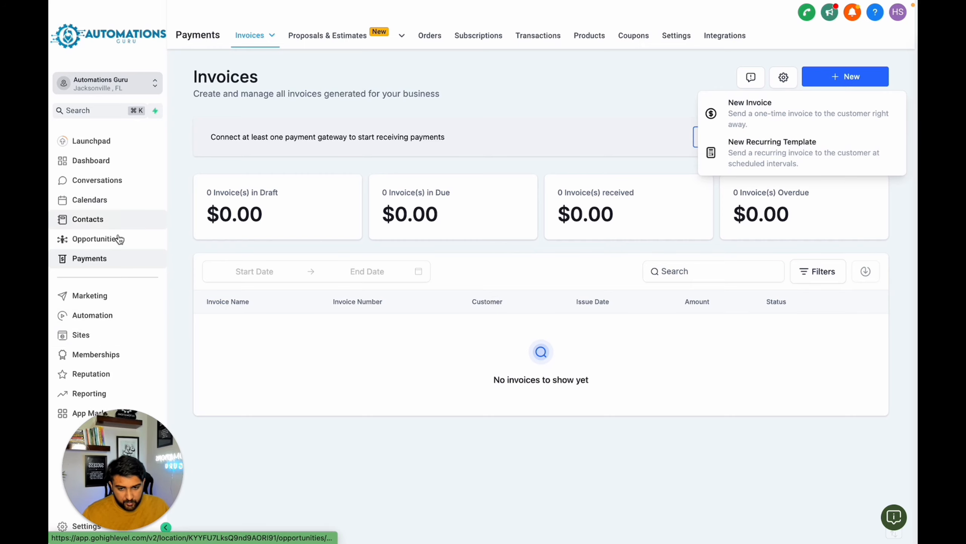
- Create a new automation workflow and name it "3- Invoice Paid"
{"action": "left_click", "coordinate": [114, 318]}
{"action": "left_click", "coordinate": [862, 82]}
{"action": "left_click", "coordinate": [397, 165]}
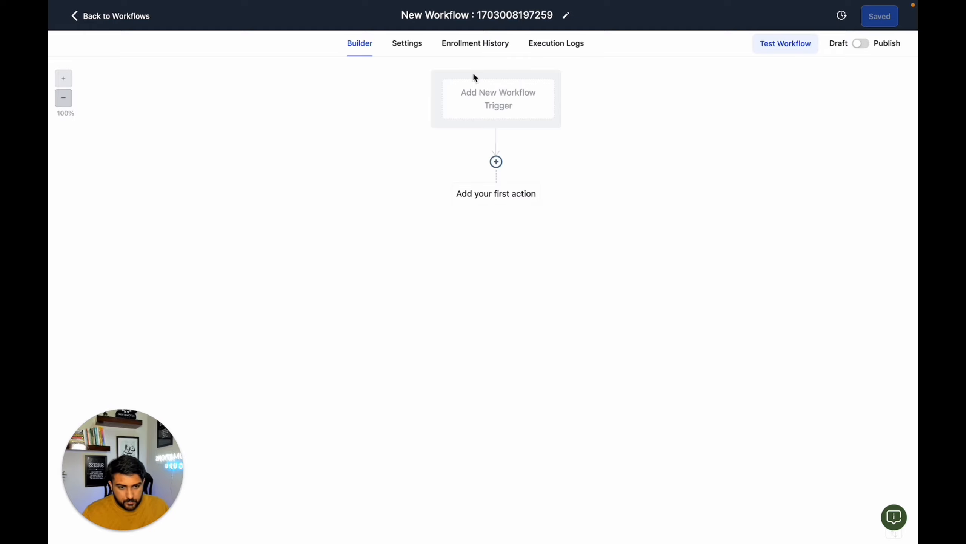
{"action": "left_click", "coordinate": [479, 16]}
{"action": "type", "text": "3- In"}
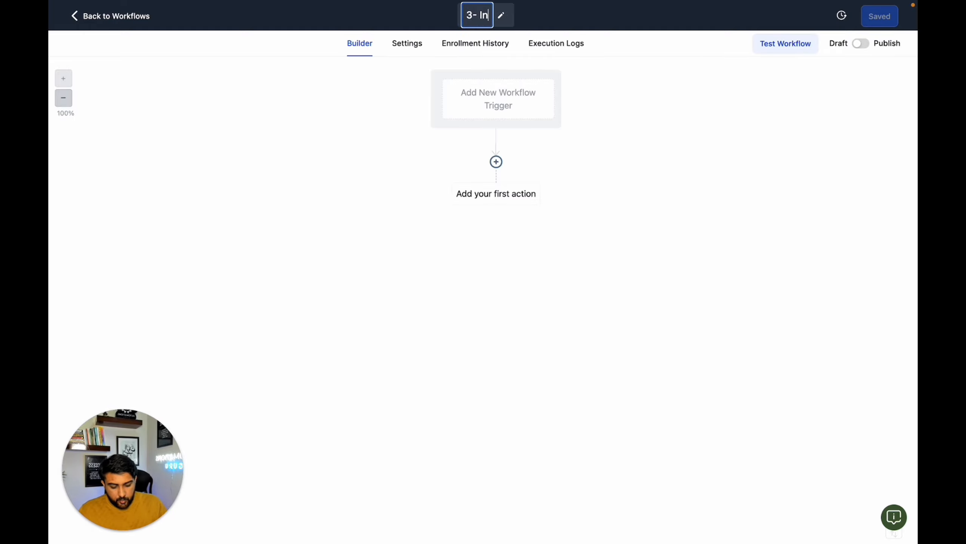
{"action": "type", "text": "voice Paid"}
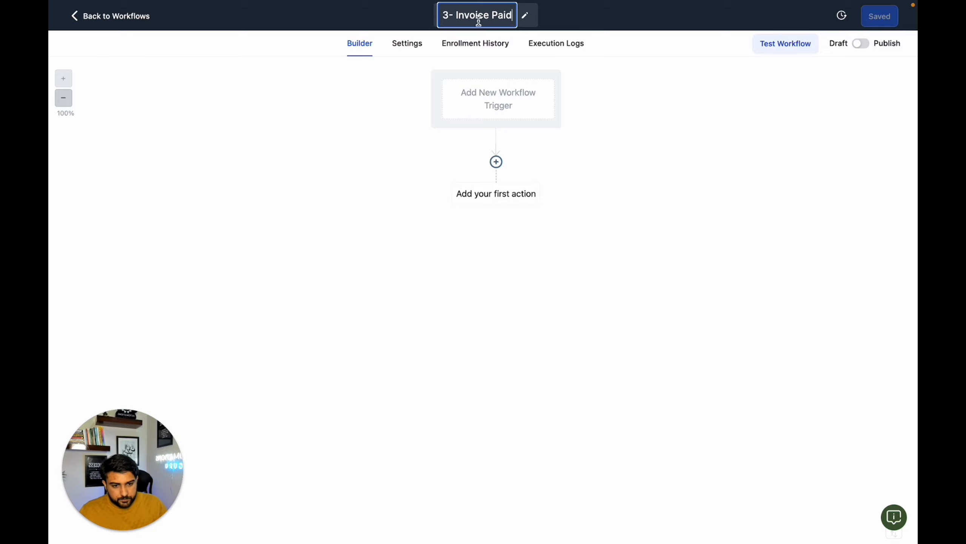
- Add an Invoice trigger filtered to Invoice Status Paid and save the trigger
{"action": "left_click", "coordinate": [470, 91]}
{"action": "type", "text": "invo"}
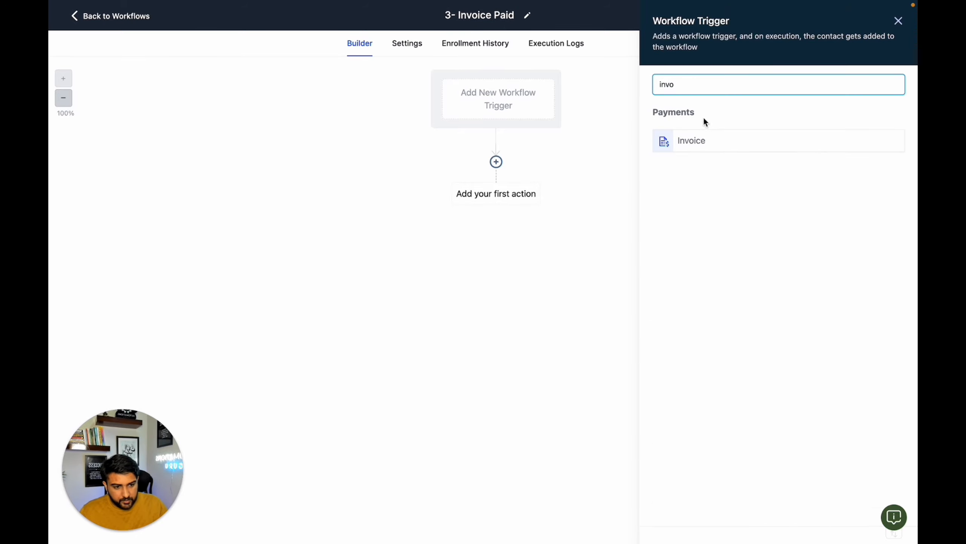
{"action": "left_click", "coordinate": [701, 137]}
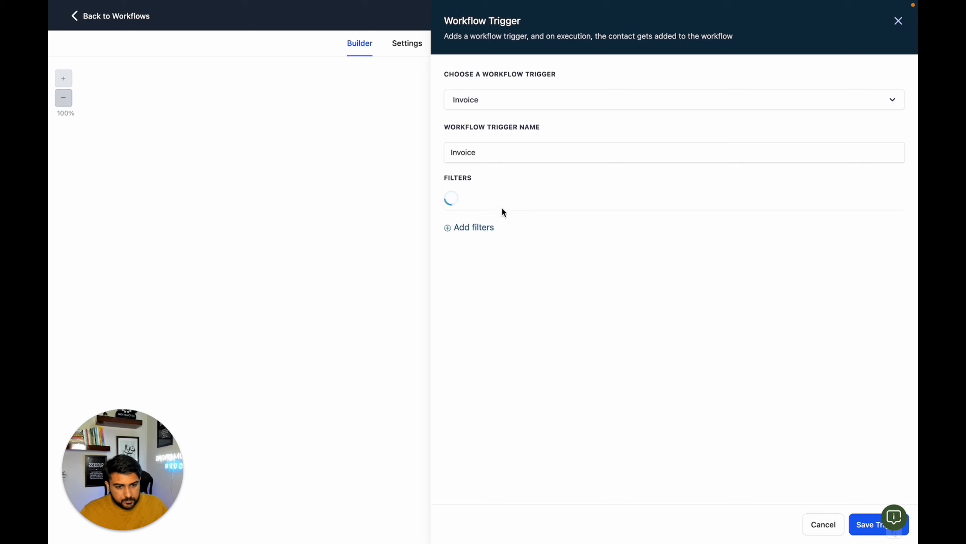
{"action": "left_click", "coordinate": [685, 201]}
{"action": "left_click", "coordinate": [708, 265]}
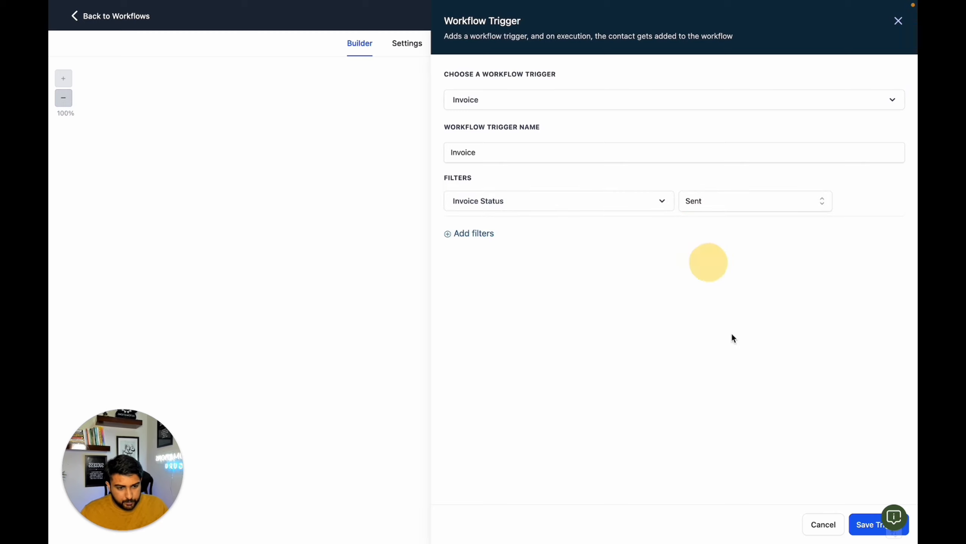
{"action": "left_click", "coordinate": [722, 205]}
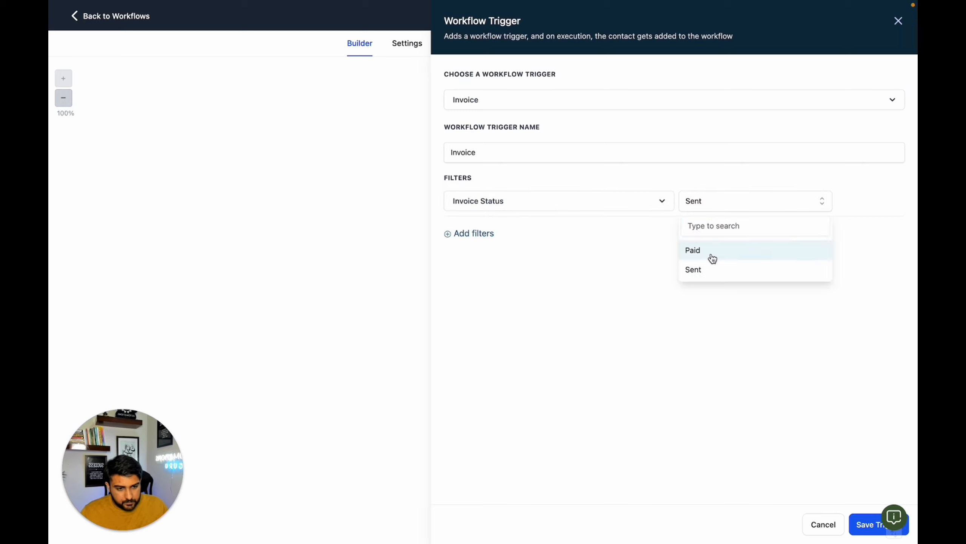
{"action": "left_click", "coordinate": [710, 254]}
{"action": "left_click", "coordinate": [858, 522]}
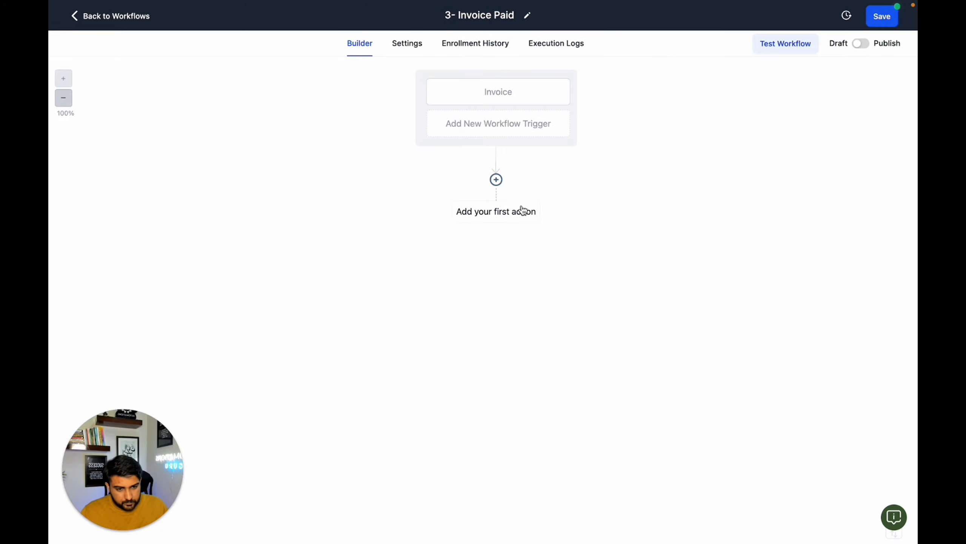
- Add a Create/Update Opportunity action as the first action and assign it to the Lead Magnet Pipeline
{"action": "left_click", "coordinate": [496, 180]}
{"action": "type", "text": "cr"}
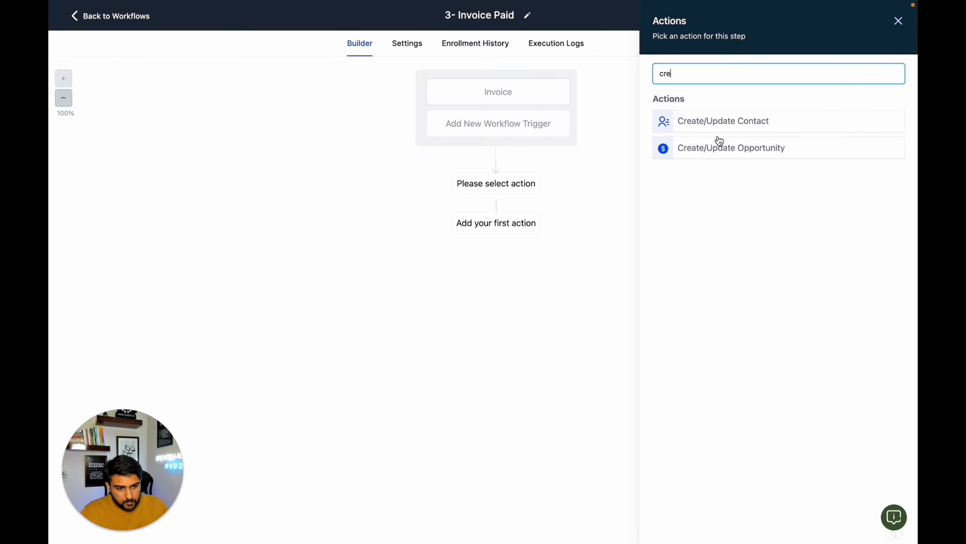
{"action": "type", "text": "e"}
{"action": "left_click", "coordinate": [719, 149]}
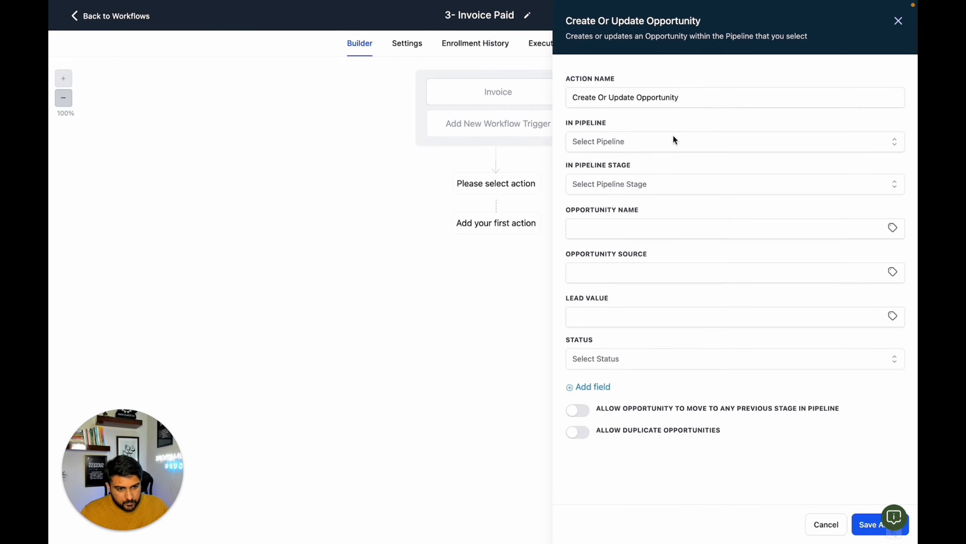
{"action": "left_click", "coordinate": [648, 143]}
{"action": "left_click", "coordinate": [610, 192]}
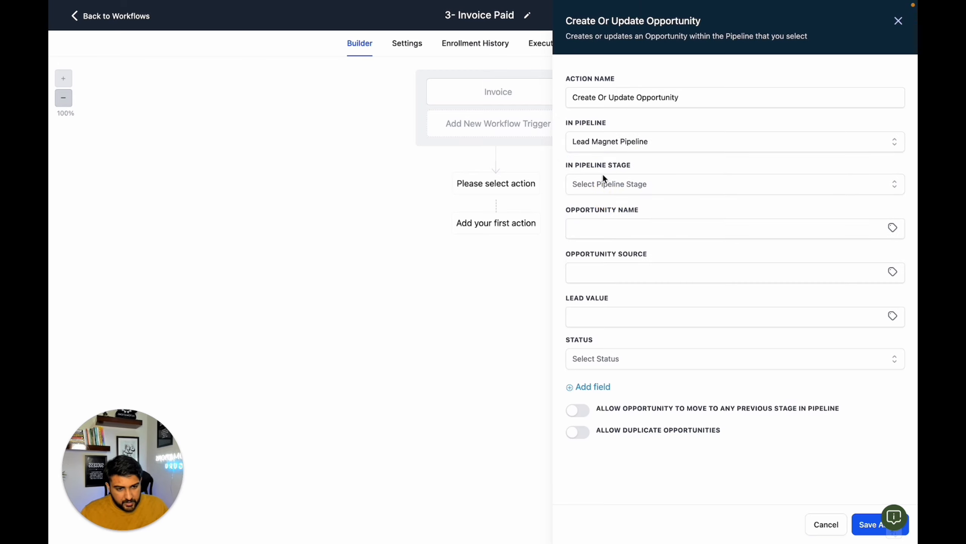
- Set the opportunity's pipeline stage to Offer Purchased and status to won, save the action, and switch the workflow to Publish
{"action": "left_click", "coordinate": [603, 182]}
{"action": "left_click", "coordinate": [610, 292]}
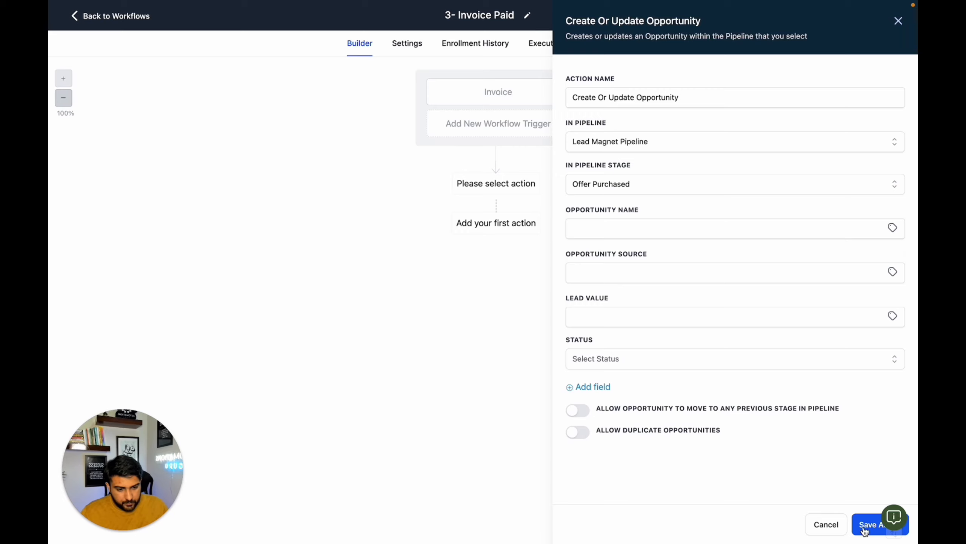
{"action": "left_click", "coordinate": [624, 360]}
{"action": "left_click", "coordinate": [611, 403]}
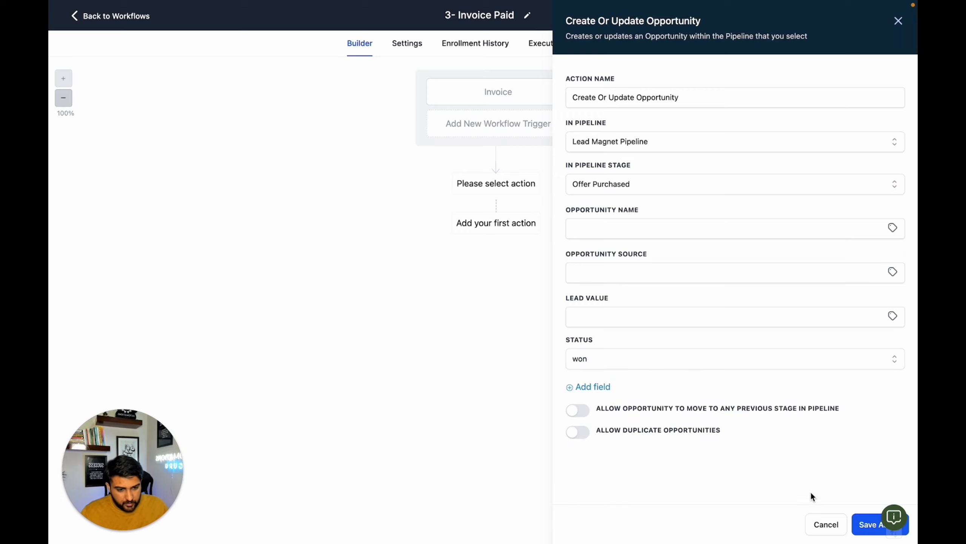
{"action": "left_click", "coordinate": [857, 519]}
{"action": "left_click", "coordinate": [862, 43]}
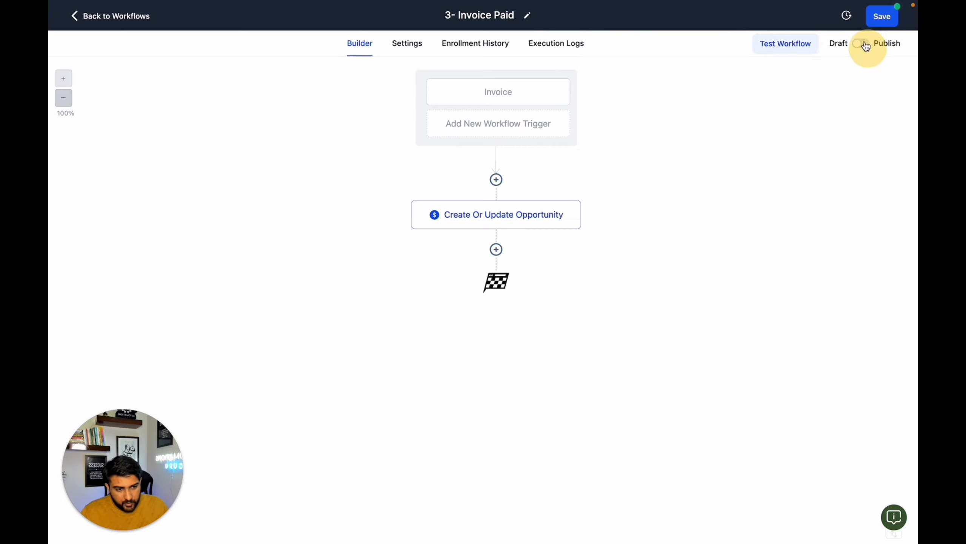
- Save the published 3- Invoice Paid workflow and open the list of payment invoices
{"action": "left_click", "coordinate": [895, 17]}
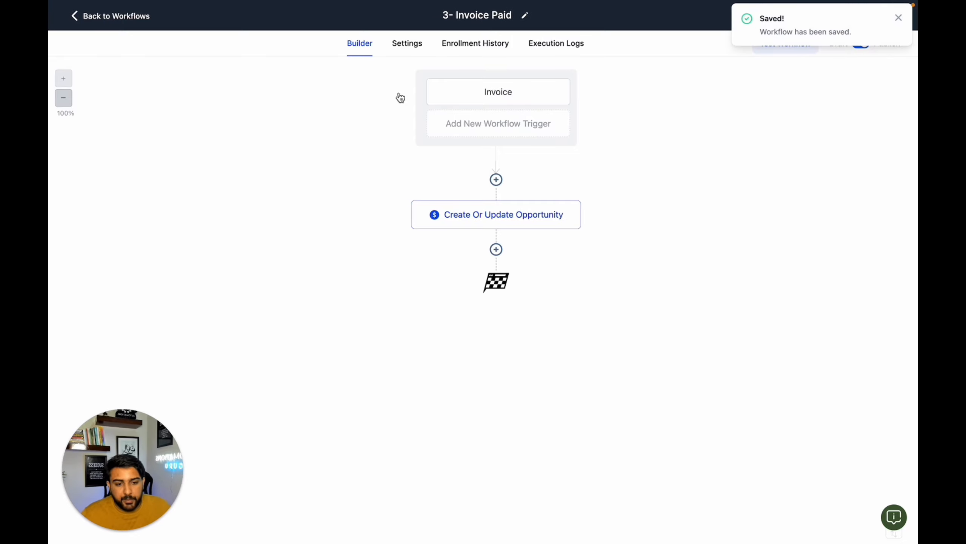
{"action": "left_click", "coordinate": [135, 19]}
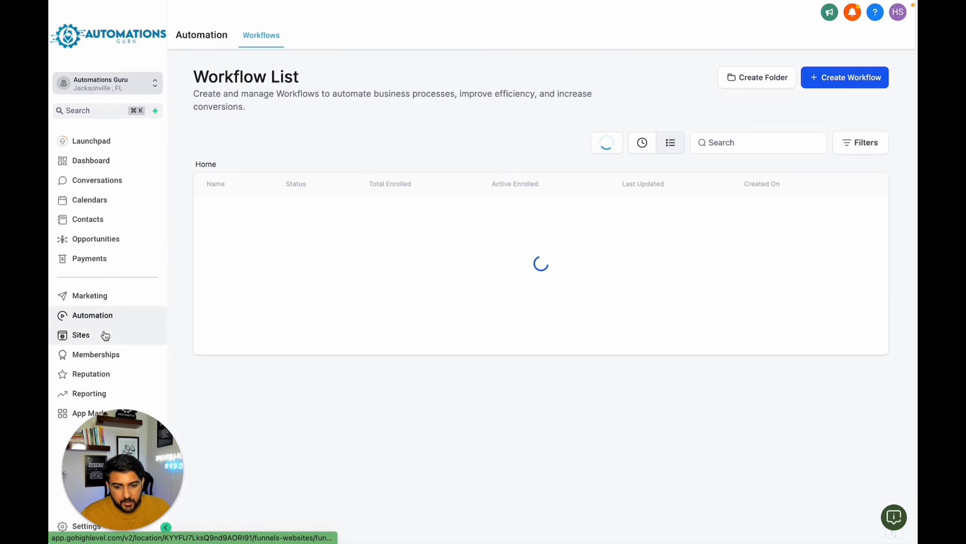
{"action": "left_click", "coordinate": [117, 266]}
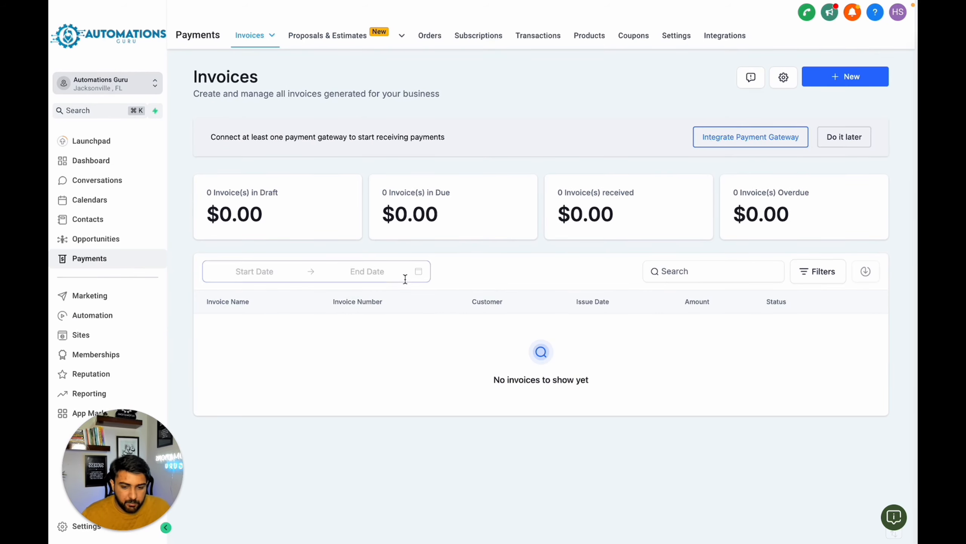
- Move the test lead's opportunity in the Lead Magnet Pipeline from Offer Made to Offer Purchased and on to Monthly Newsletter
{"action": "left_click", "coordinate": [114, 239]}
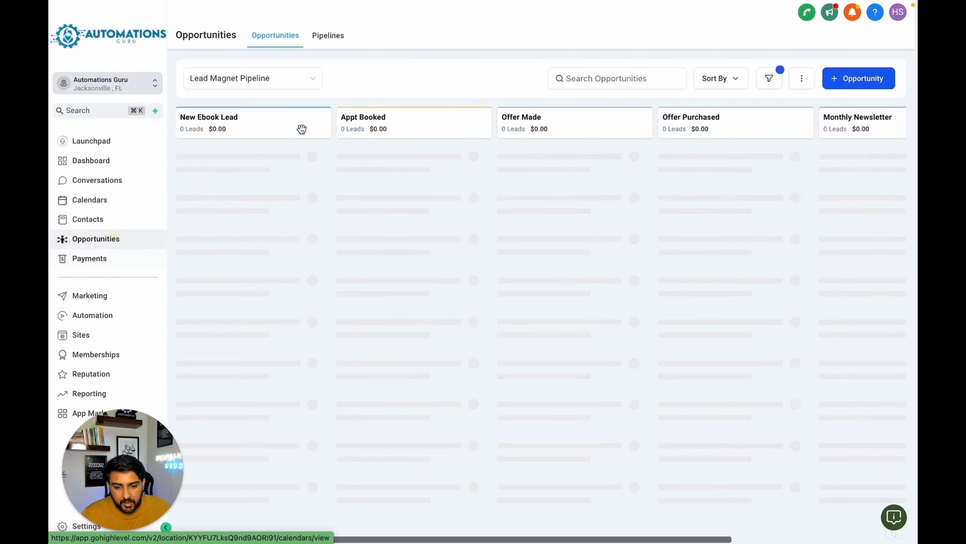
{"action": "left_click_drag", "start_coordinate": [570, 177], "coordinate": [721, 173]}
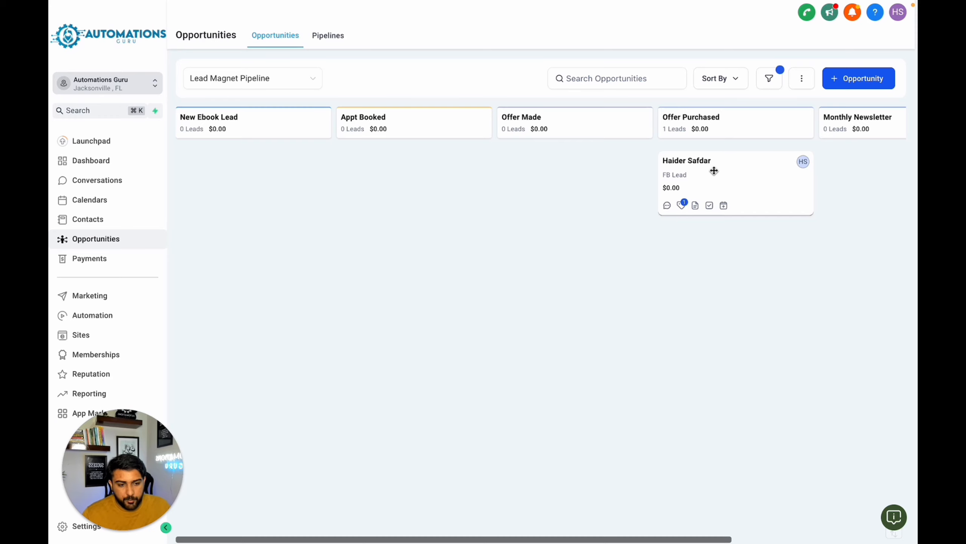
{"action": "left_click_drag", "start_coordinate": [712, 174], "coordinate": [840, 172]}
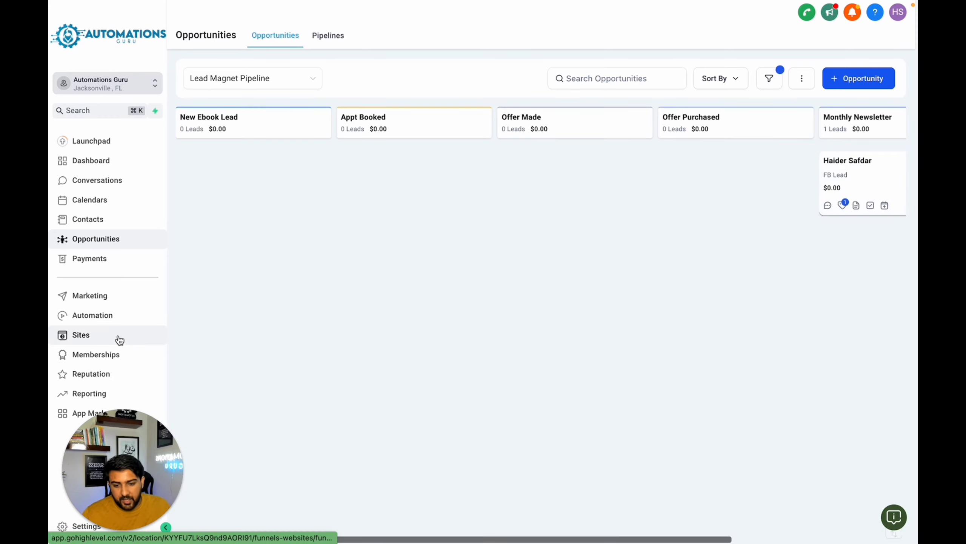
{"action": "left_click", "coordinate": [122, 320]}
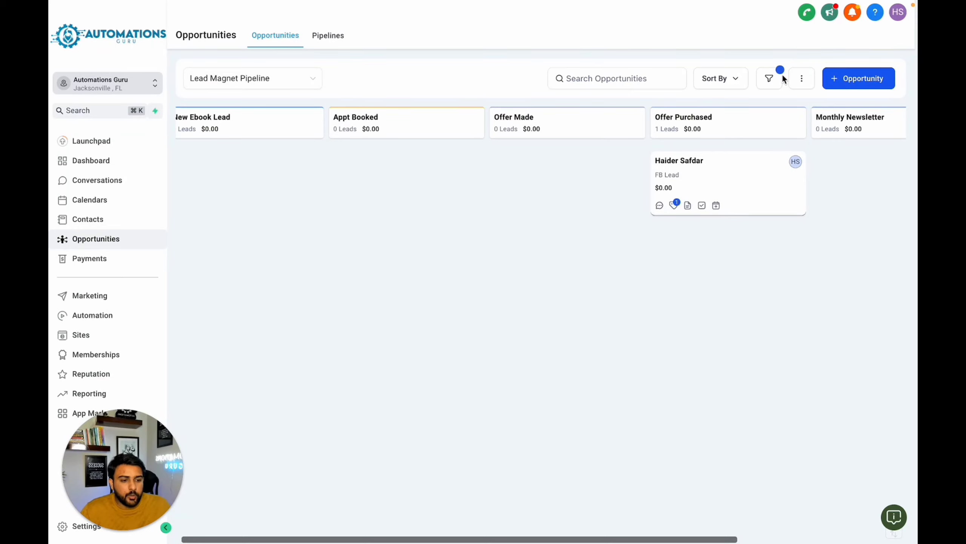
{"action": "triple_click", "coordinate": [828, 119]}
{"action": "left_click", "coordinate": [845, 180]}
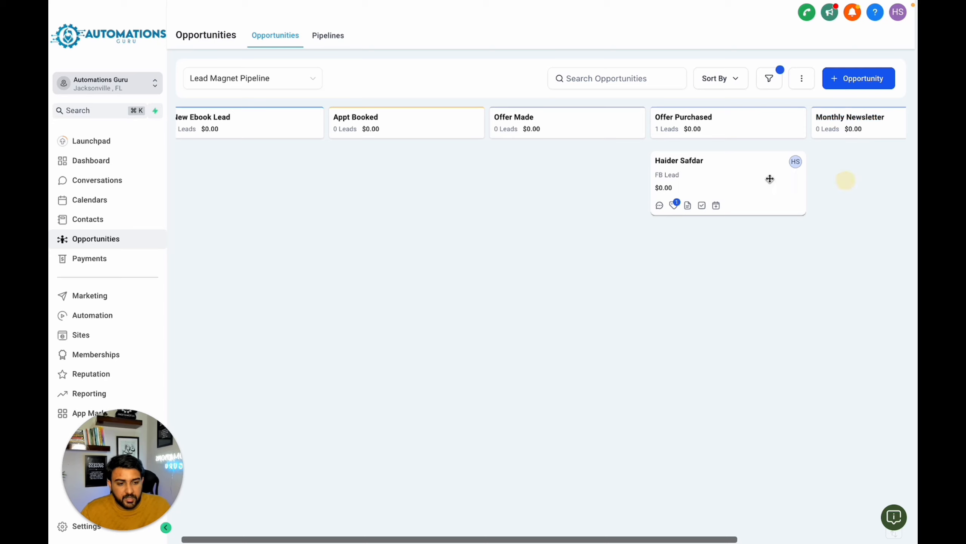
{"action": "mouse_move", "coordinate": [714, 183]}
{"action": "left_mouse_down"}
{"action": "mouse_move", "coordinate": [861, 179]}
{"action": "mouse_move", "coordinate": [711, 188]}
{"action": "left_mouse_up"}
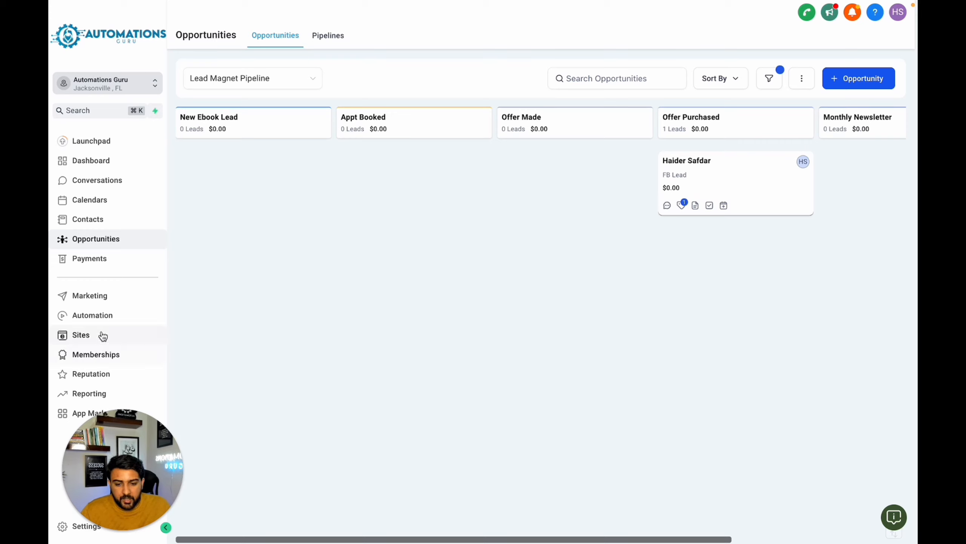
- Create another new automation workflow from scratch
{"action": "left_click", "coordinate": [106, 318]}
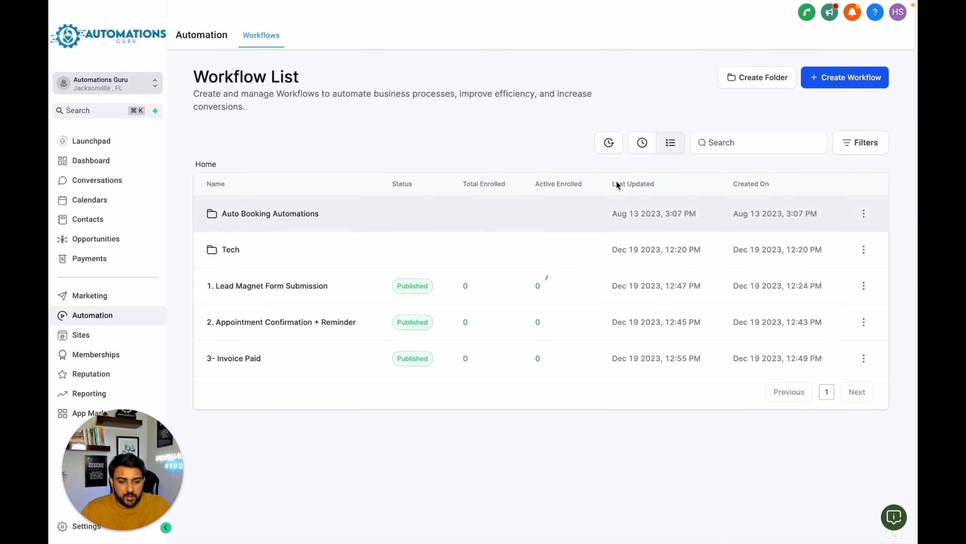
{"action": "left_click", "coordinate": [831, 86]}
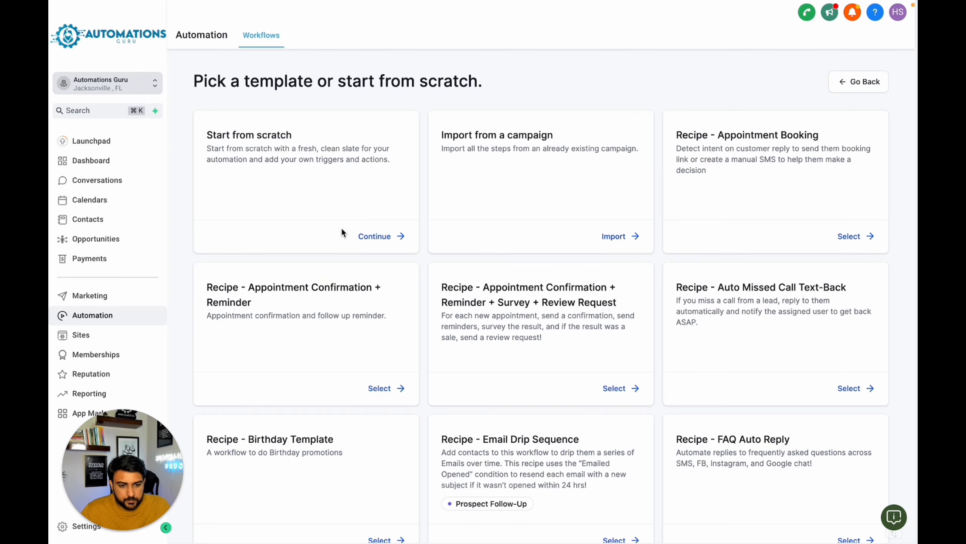
{"action": "left_click", "coordinate": [388, 238]}
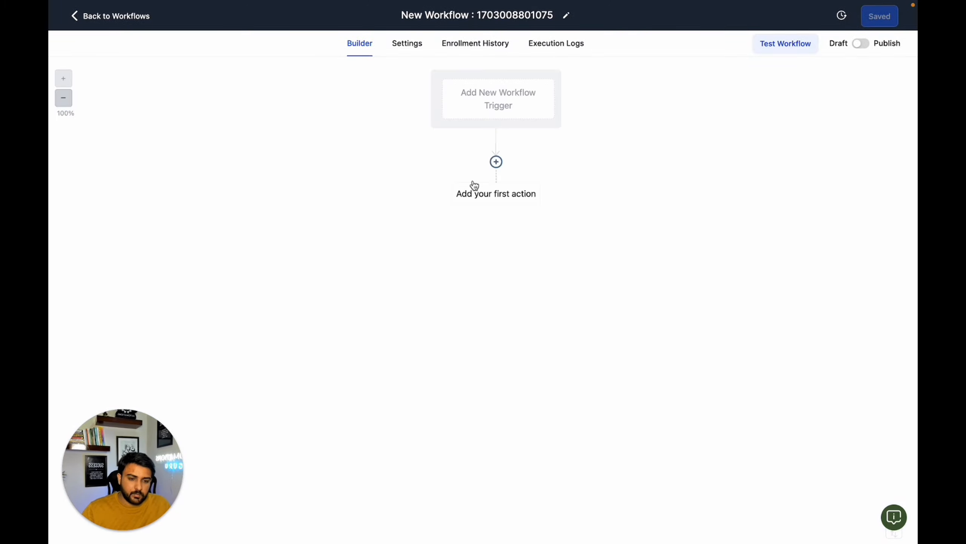
- Add a Contact Tag trigger to the workflow with a Tag Added filter
{"action": "left_click", "coordinate": [508, 110]}
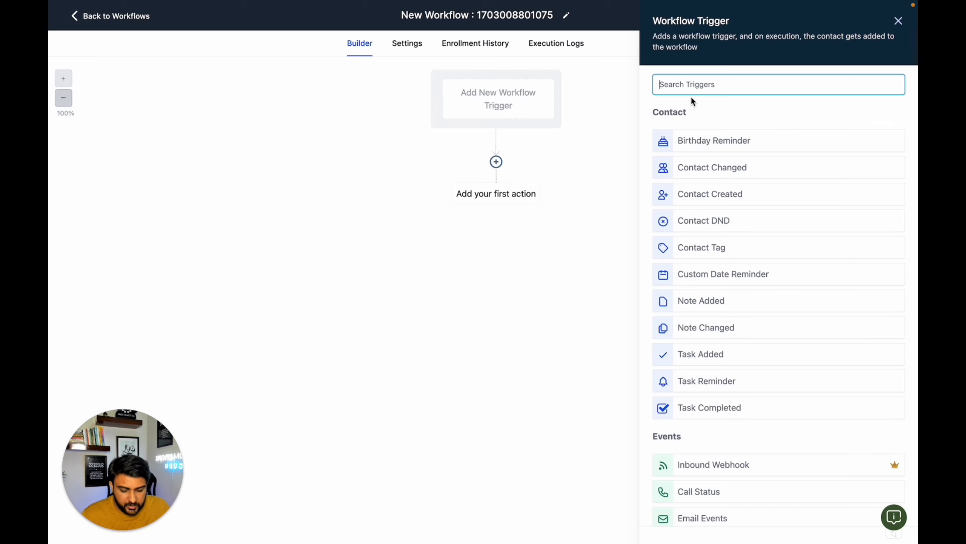
{"action": "type", "text": "tag"}
{"action": "left_click", "coordinate": [708, 142]}
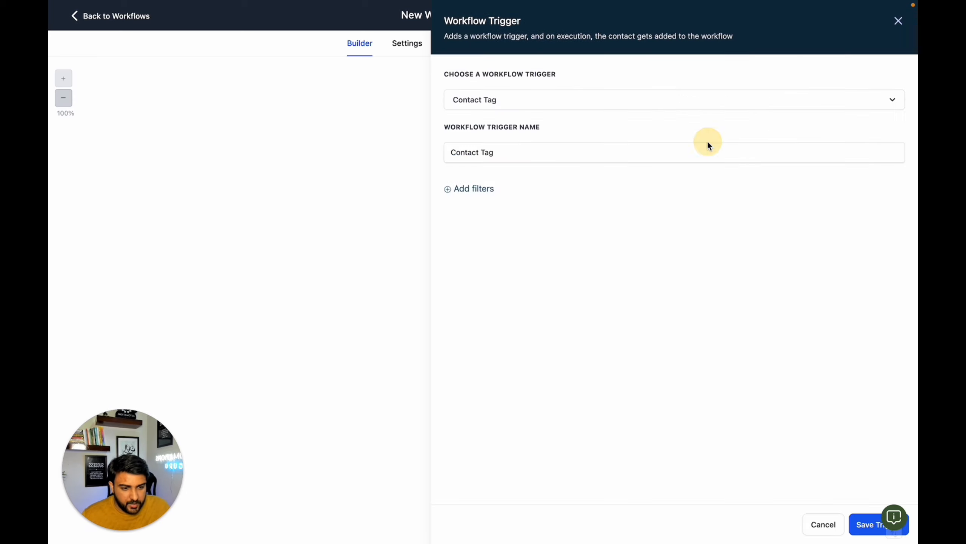
{"action": "left_click", "coordinate": [477, 192]}
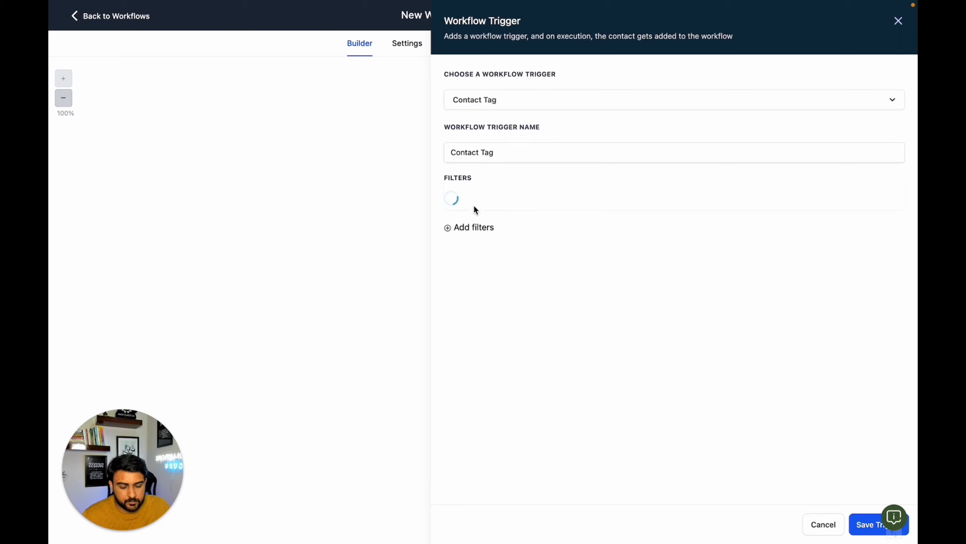
{"action": "left_click", "coordinate": [859, 526]}
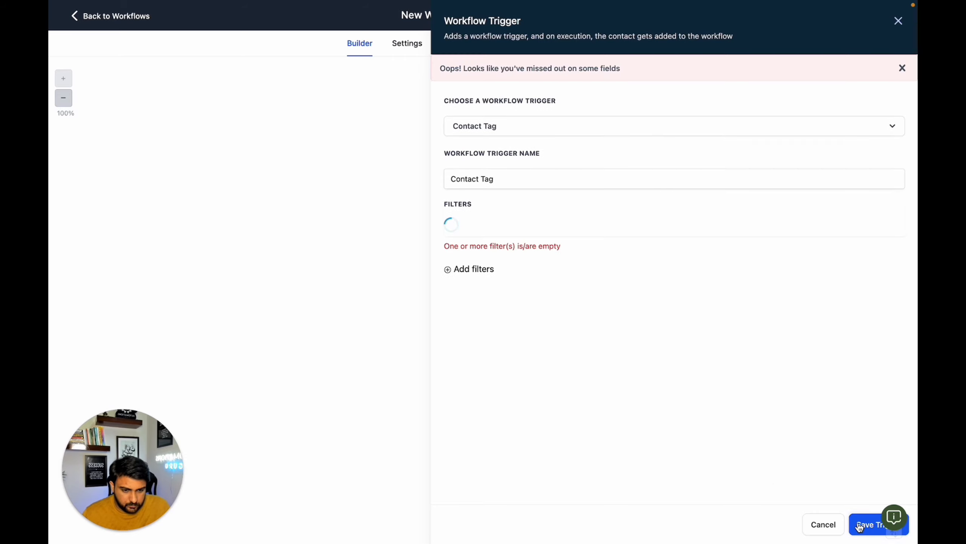
{"action": "left_click", "coordinate": [538, 228]}
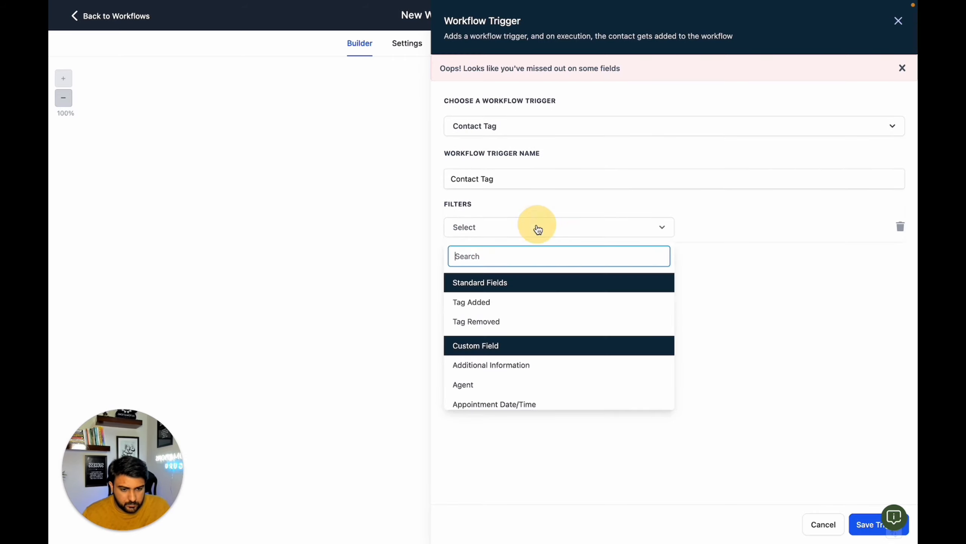
{"action": "left_click", "coordinate": [483, 302]}
- Create the new tag "monthly newletter" as the Tag Added filter value and save the trigger
{"action": "left_click", "coordinate": [693, 229]}
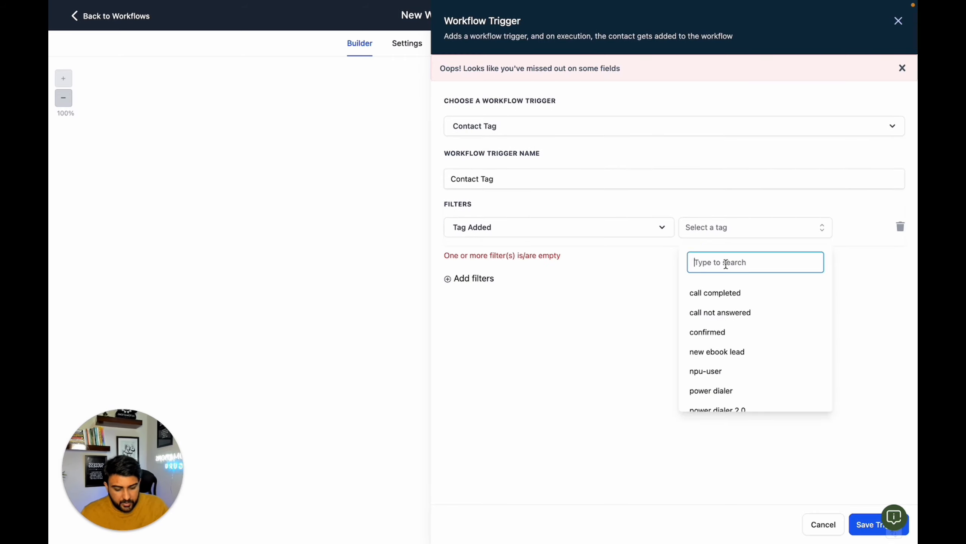
{"action": "type", "text": "monthly newle"}
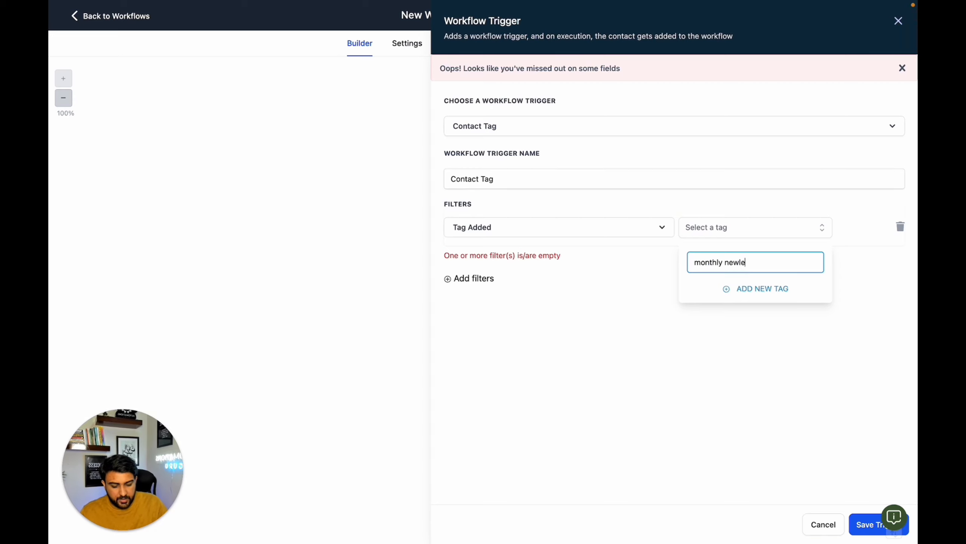
{"action": "type", "text": "tter"}
{"action": "left_click", "coordinate": [776, 287]}
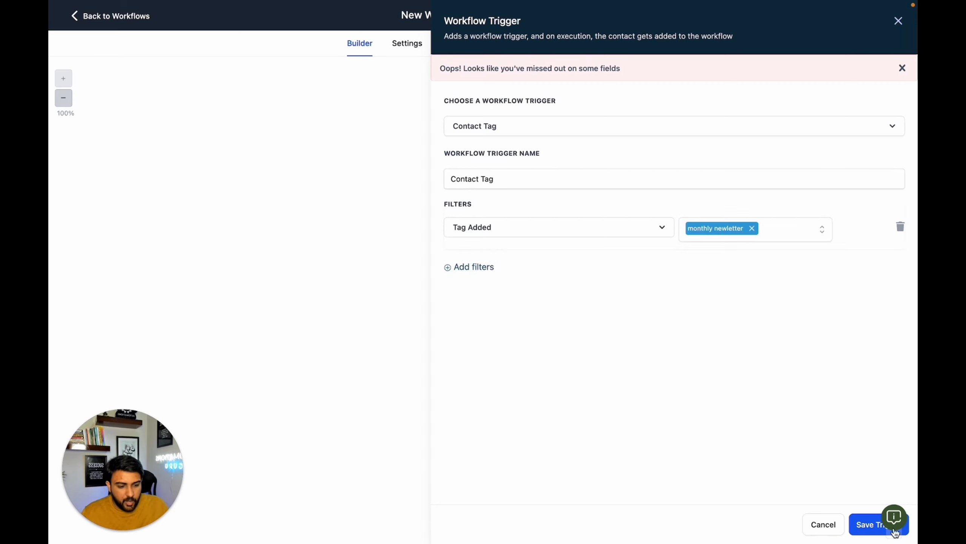
{"action": "left_click", "coordinate": [864, 533]}
- Add a second trigger, Pipeline Stage Changed, filtered to In pipeline Lead Magnet Pipeline
{"action": "left_click", "coordinate": [470, 128]}
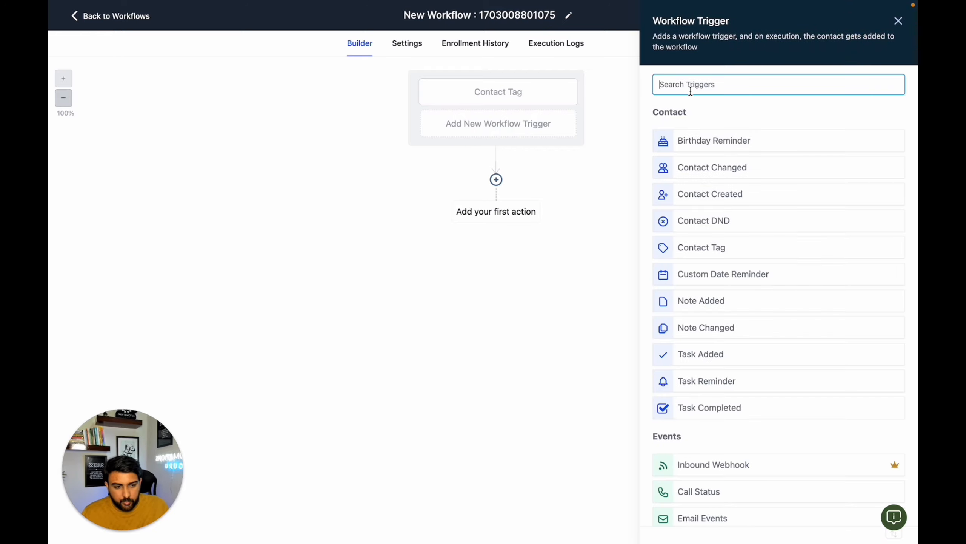
{"action": "type", "text": "pip"}
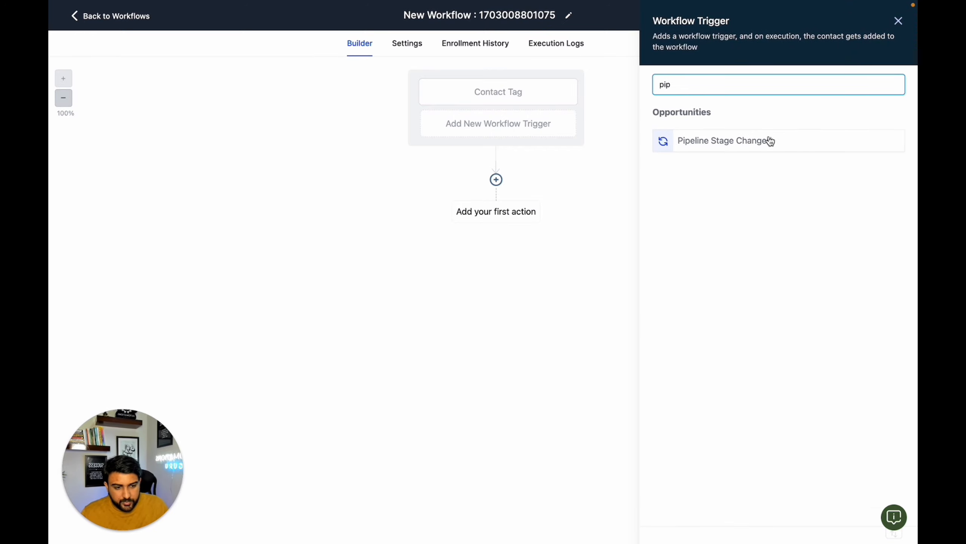
{"action": "left_click", "coordinate": [771, 141]}
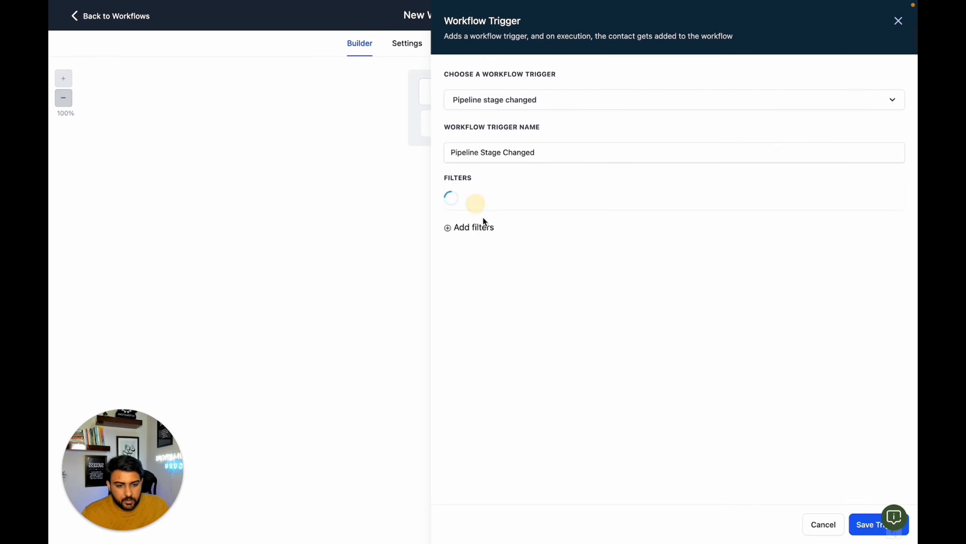
{"action": "double_click", "coordinate": [482, 228]}
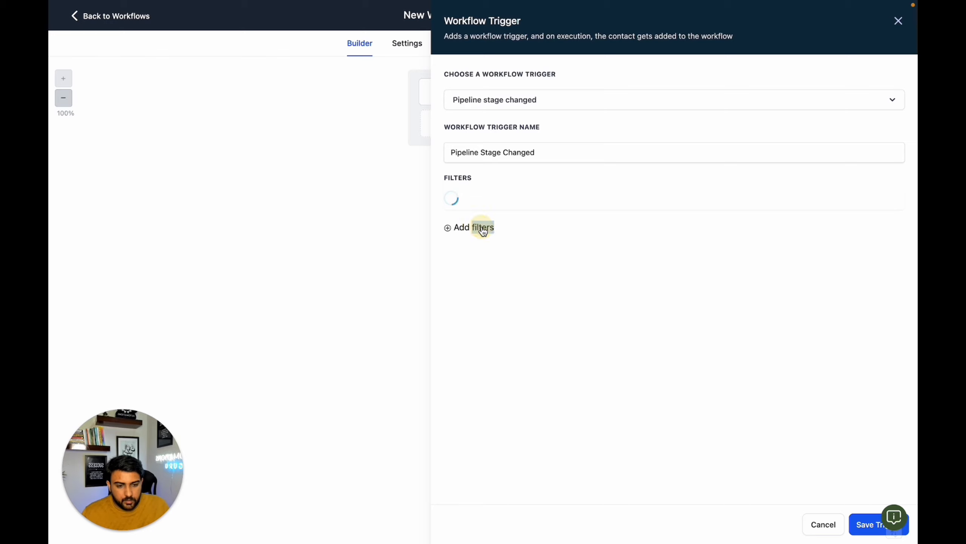
{"action": "left_click", "coordinate": [507, 204]}
{"action": "left_click", "coordinate": [492, 317]}
{"action": "left_click", "coordinate": [679, 201]}
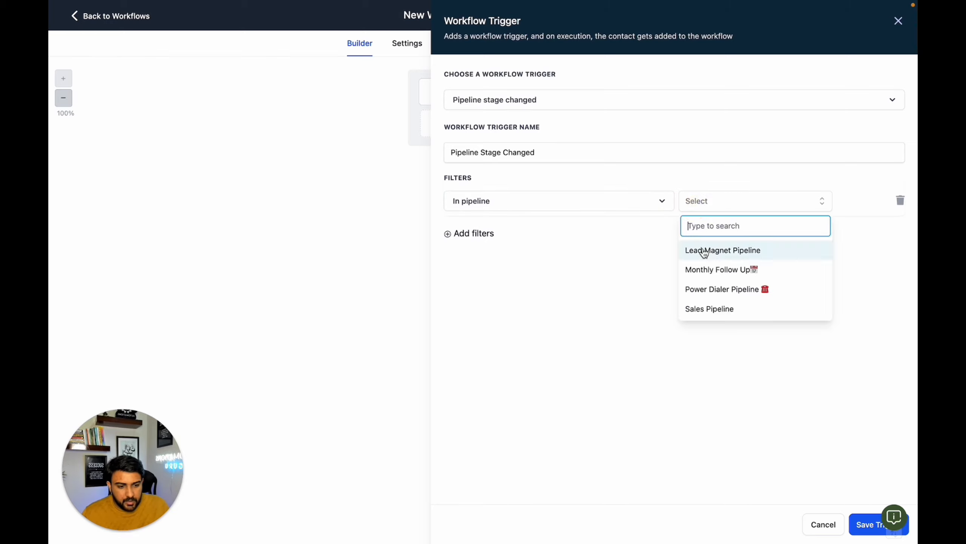
{"action": "left_click", "coordinate": [705, 250]}
- Add a Pipeline stage filter set to Monthly Newsletter and save the Pipeline Stage Changed trigger
{"action": "left_click", "coordinate": [470, 233]}
{"action": "left_click", "coordinate": [493, 233]}
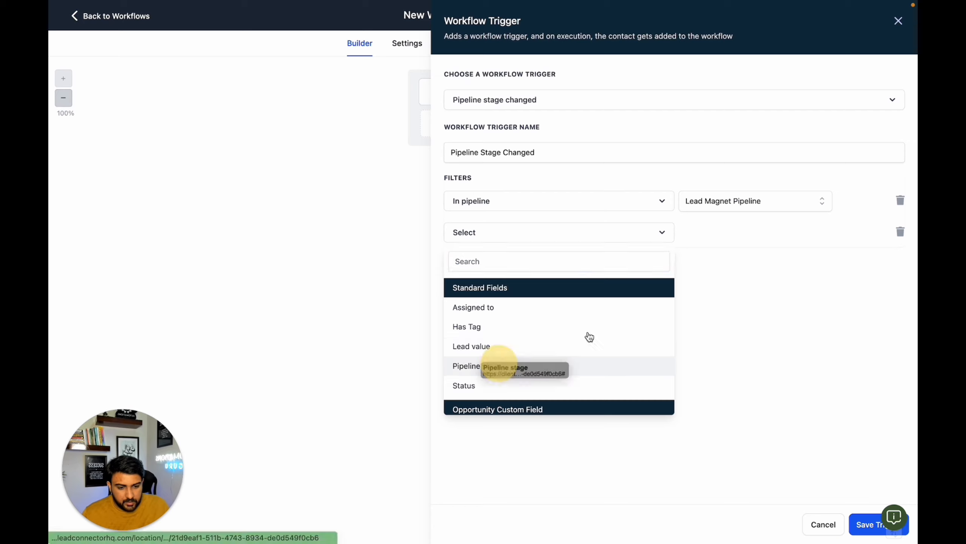
{"action": "left_click", "coordinate": [615, 365]}
{"action": "left_click", "coordinate": [709, 231]}
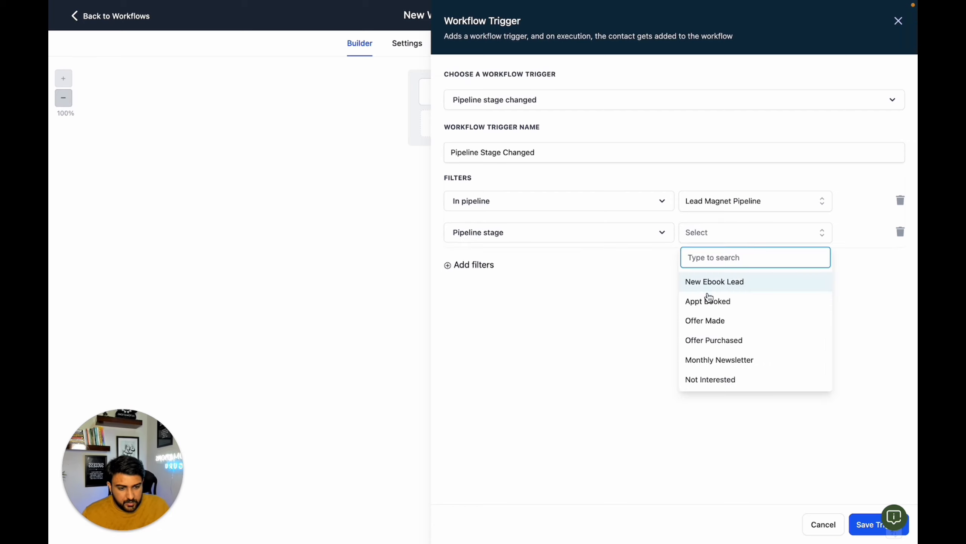
{"action": "left_click", "coordinate": [716, 359]}
{"action": "left_click", "coordinate": [863, 523]}
- Rename the workflow "Monthly Newletter"
{"action": "left_click", "coordinate": [479, 15]}
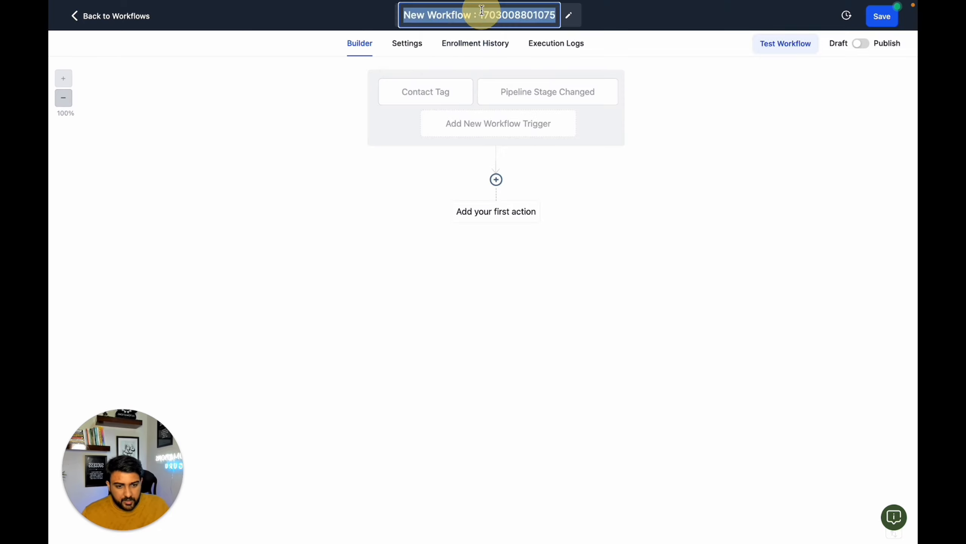
{"action": "type", "text": "Monthly Newletter"}
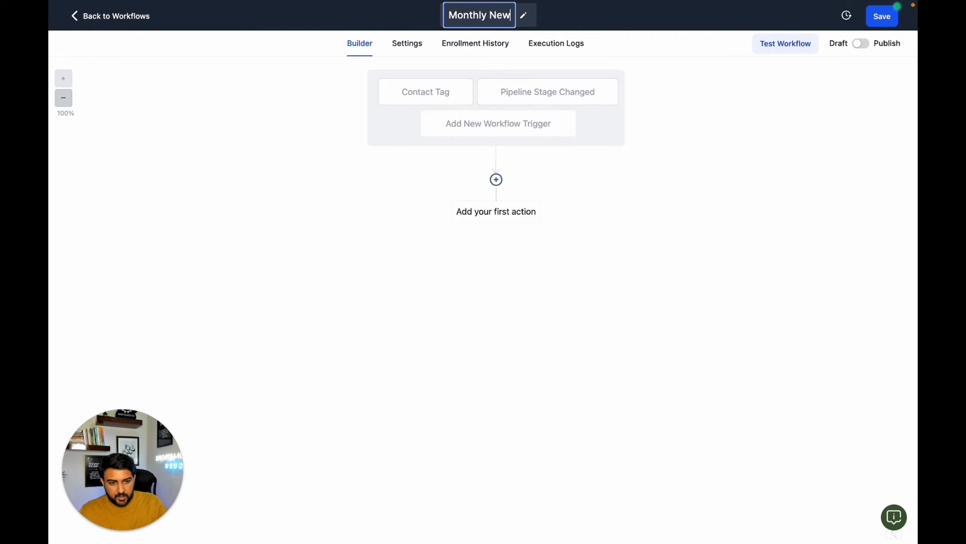
- Add a Send Email action as the workflow's first action
{"action": "left_click", "coordinate": [496, 180]}
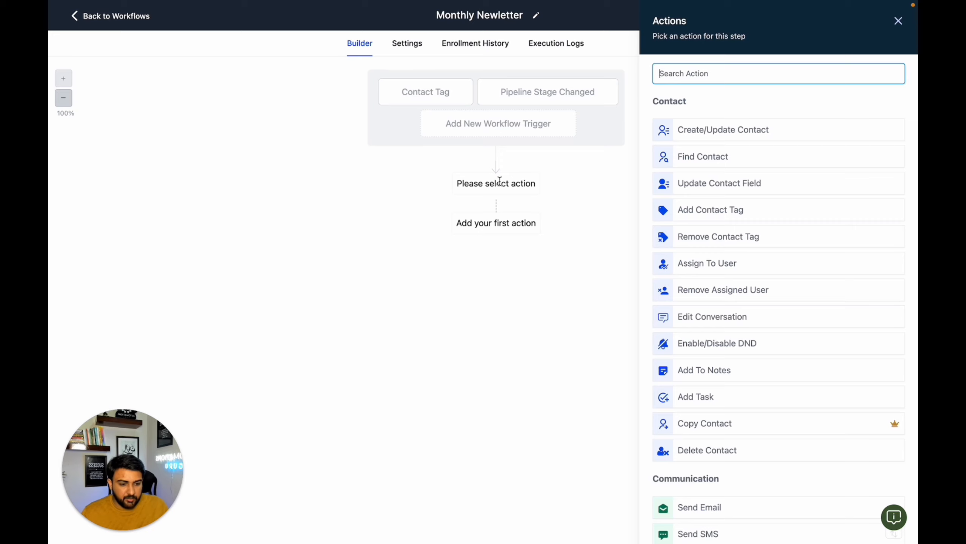
{"action": "scroll", "coordinate": [715, 476], "scroll_direction": "down", "scroll_amount": 1}
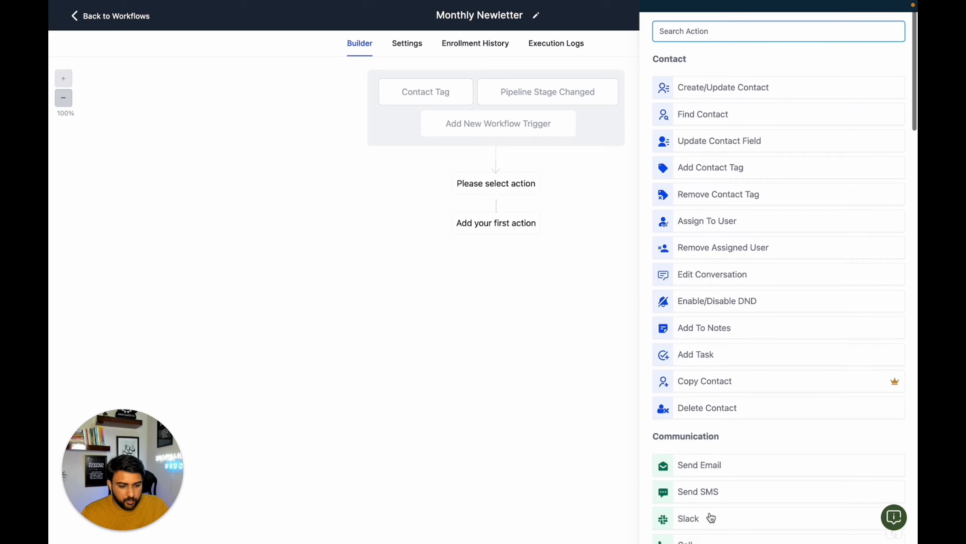
{"action": "left_click", "coordinate": [697, 468]}
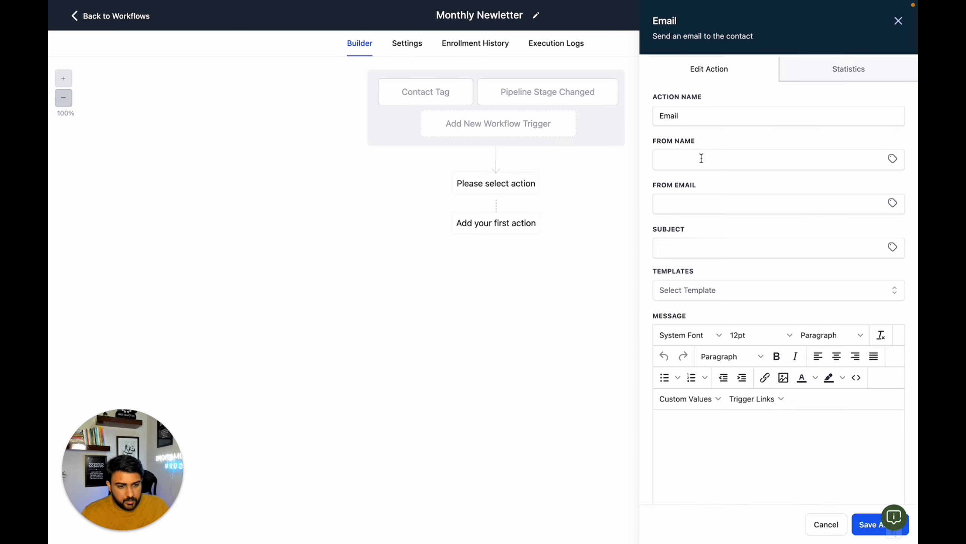
- Copy the Monthly Newsletter subject text "Your Monthly Freelancer's Corner - [Month] Edition" from the Lead Magnet Follow-Ups document into the email's subject
{"action": "mouse_move", "coordinate": [145, 3]}
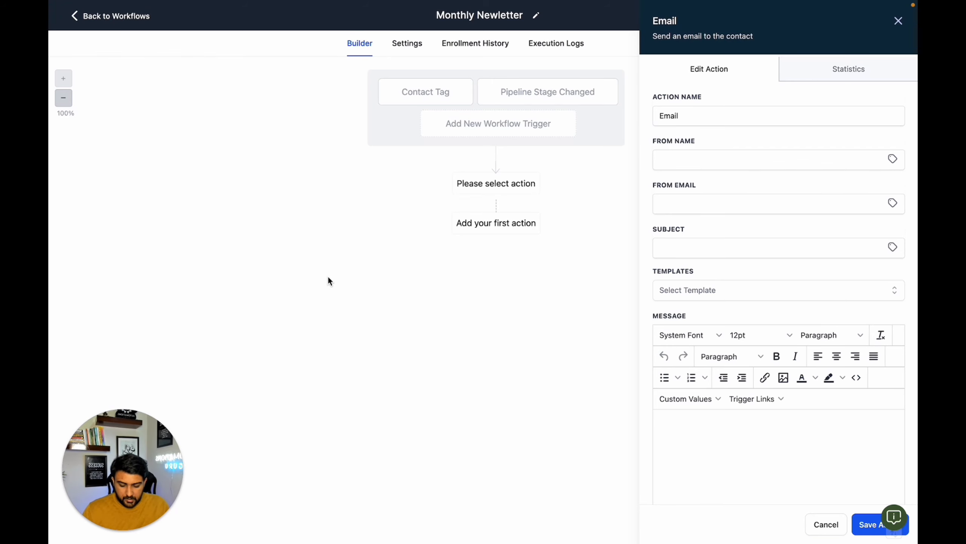
{"action": "key", "text": "ctrl+Tab"}
{"action": "scroll", "coordinate": [328, 260], "scroll_direction": "down", "scroll_amount": 1}
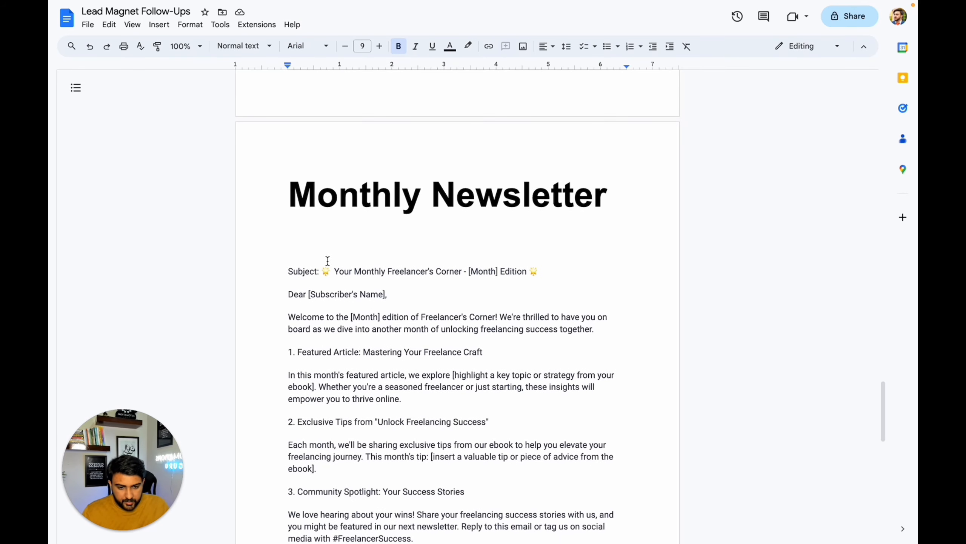
{"action": "left_click_drag", "start_coordinate": [336, 271], "coordinate": [538, 275]}
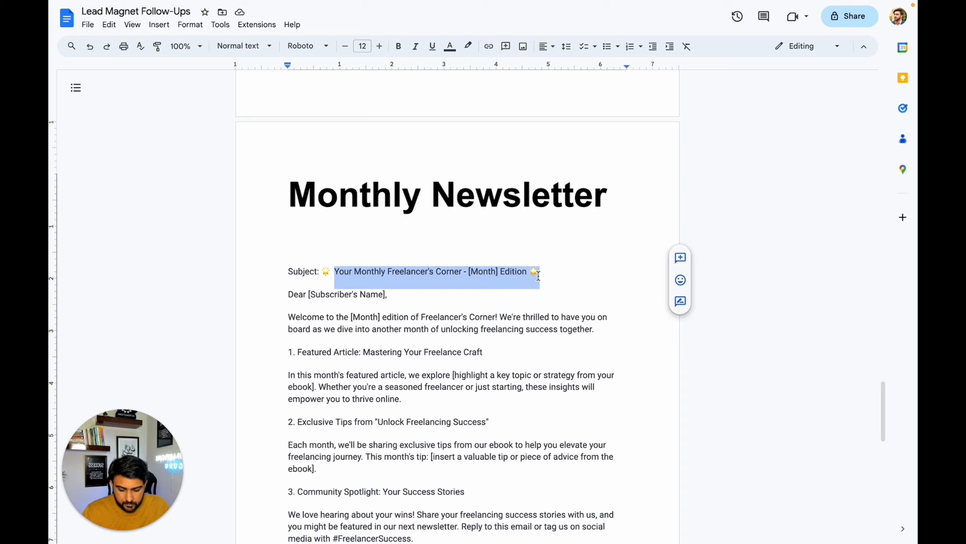
{"action": "key", "text": "ctrl+shift+Tab"}
{"action": "left_click", "coordinate": [686, 250]}
{"action": "type", "text": "Your Monthly Freelancer's Corner - [Month] Edition ⭐"}
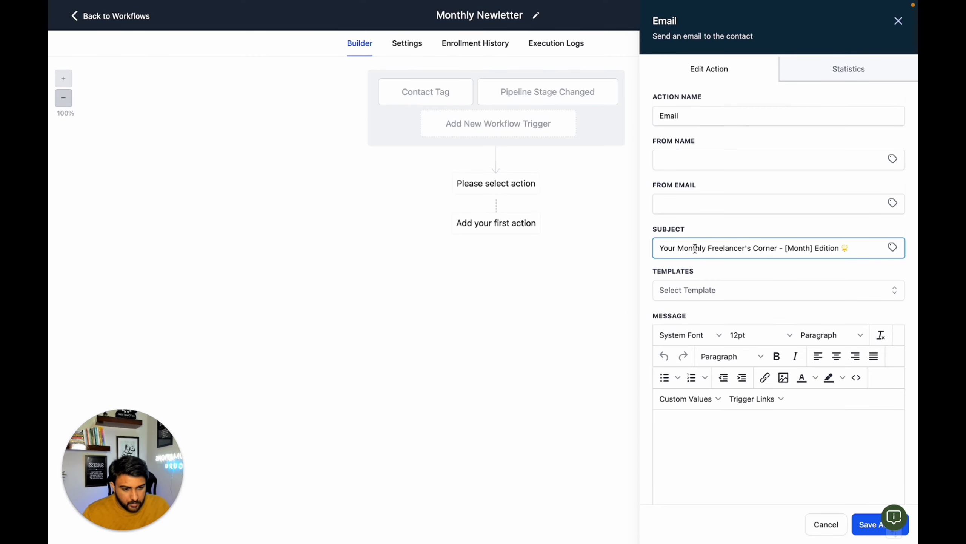
- Replace the [Month] placeholder in the email subject with the Right Now month custom value
{"action": "left_click_drag", "start_coordinate": [786, 248], "coordinate": [814, 248]}
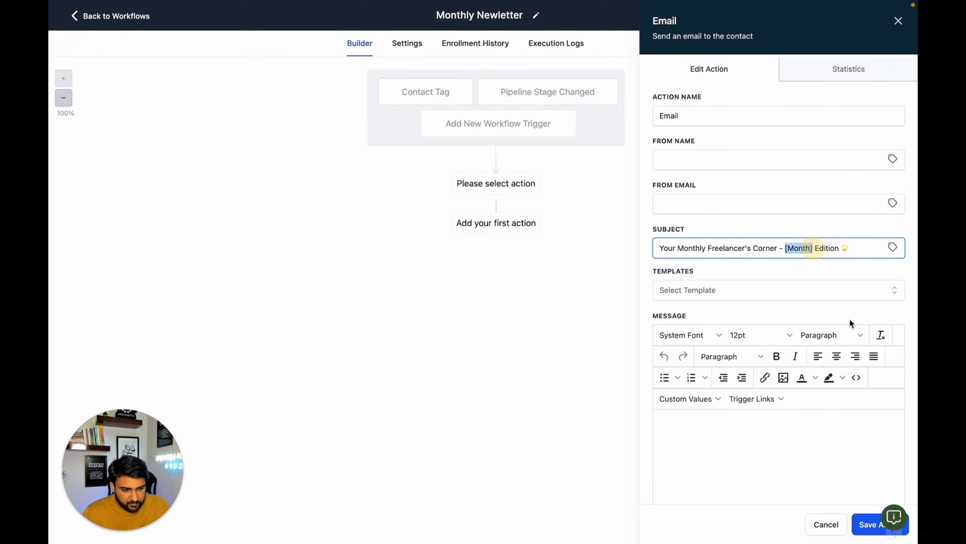
{"action": "left_click", "coordinate": [893, 247]}
{"action": "scroll", "coordinate": [866, 334], "scroll_direction": "down", "scroll_amount": 2}
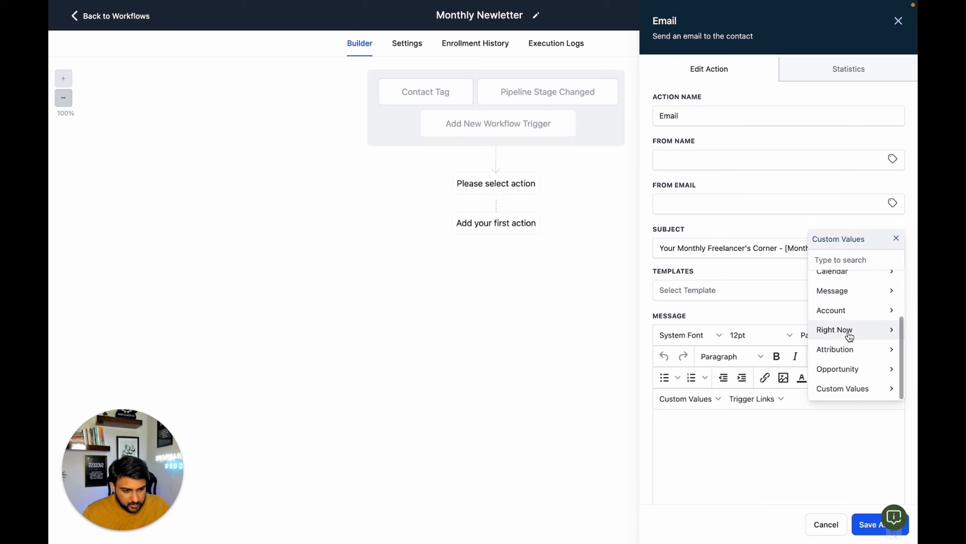
{"action": "left_click", "coordinate": [848, 329]}
{"action": "scroll", "coordinate": [838, 338], "scroll_direction": "down", "scroll_amount": 5}
{"action": "left_click", "coordinate": [836, 336]}
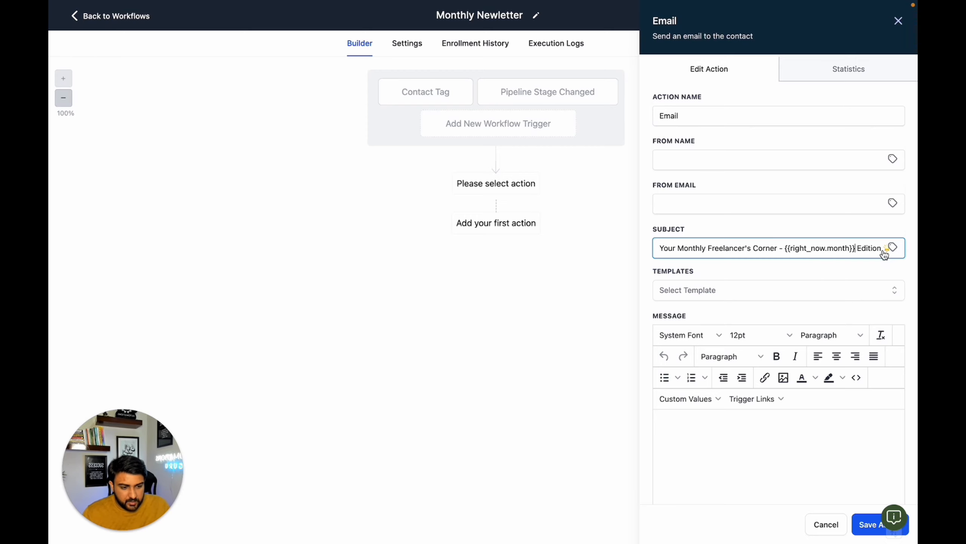
- Copy the full Monthly Newsletter body, from the greeting to the signature, from the document into the email message
{"action": "key", "text": "ctrl+Tab"}
{"action": "scroll", "coordinate": [604, 339], "scroll_direction": "down", "scroll_amount": 4}
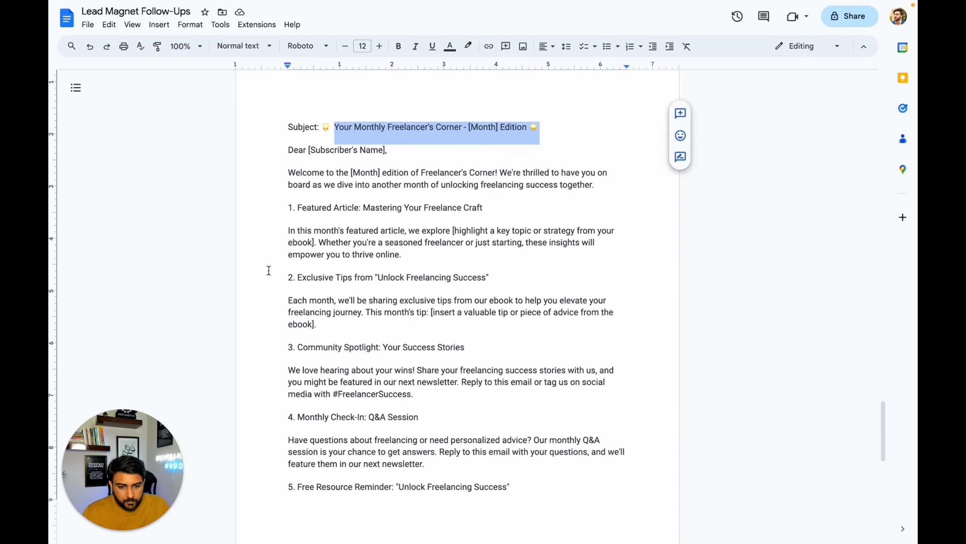
{"action": "left_click_drag", "start_coordinate": [289, 124], "coordinate": [412, 421]}
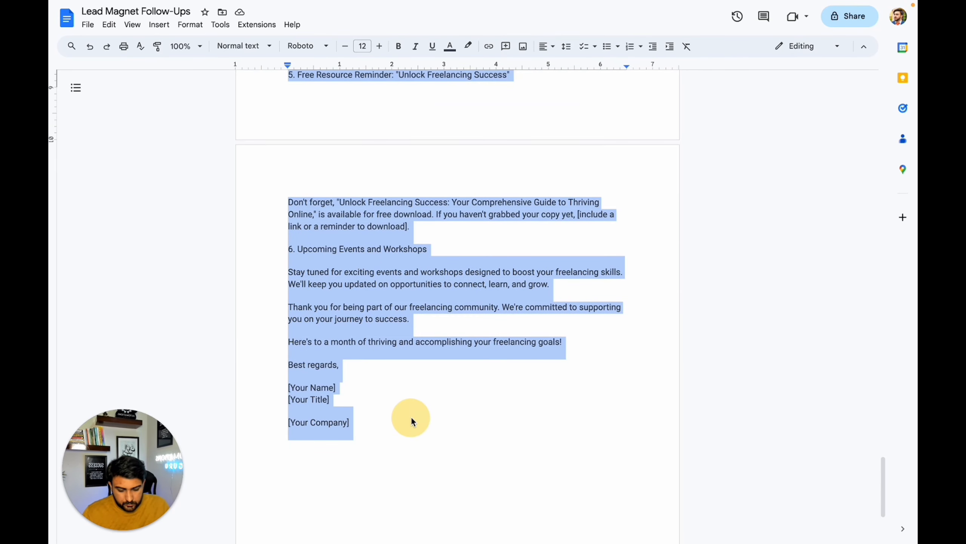
{"action": "key", "text": "ctrl+c"}
{"action": "key", "text": "ctrl+Tab"}
{"action": "left_click", "coordinate": [724, 428]}
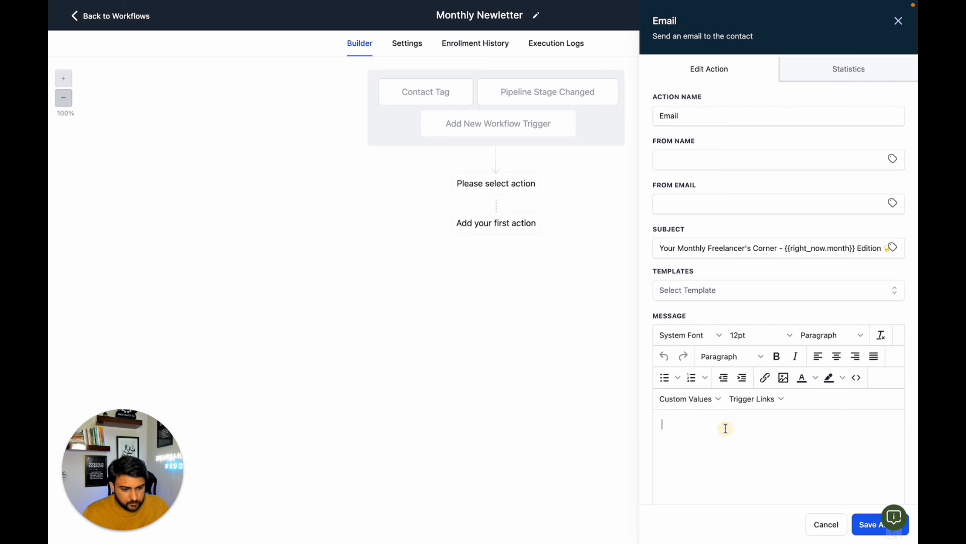
{"action": "key", "text": "ctrl+v"}
- Replace the [Subscriber's Name] placeholder in the message greeting with the contact's First Name custom value
{"action": "scroll", "coordinate": [722, 434], "scroll_direction": "up", "scroll_amount": 10}
{"action": "left_click_drag", "start_coordinate": [763, 424], "coordinate": [683, 424]}
{"action": "left_click", "coordinate": [689, 399]}
{"action": "mouse_move", "coordinate": [687, 238]}
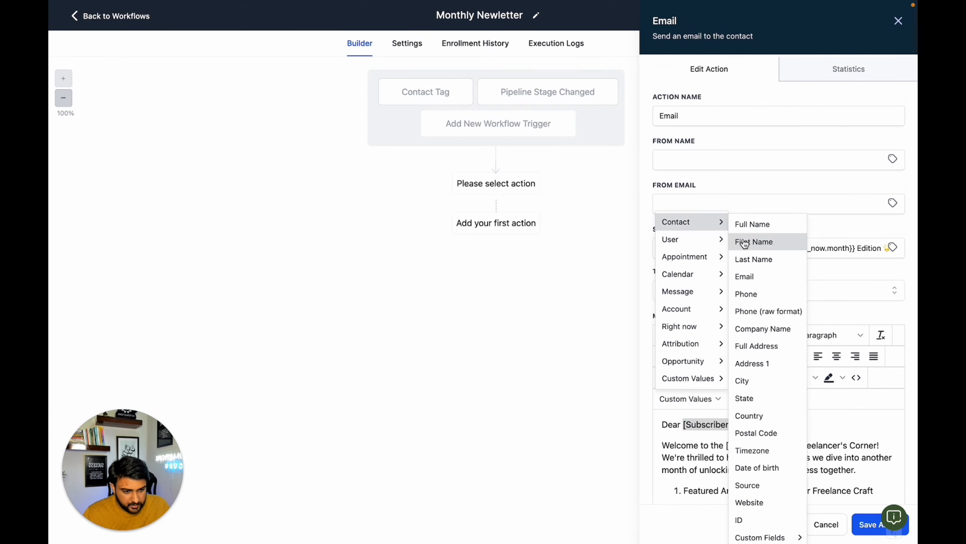
{"action": "left_click", "coordinate": [756, 240]}
- Replace the [Your Name] placeholder in the message signature with the Account Name custom value
{"action": "scroll", "coordinate": [723, 449], "scroll_direction": "down", "scroll_amount": 10}
{"action": "scroll", "coordinate": [728, 449], "scroll_direction": "down", "scroll_amount": 1}
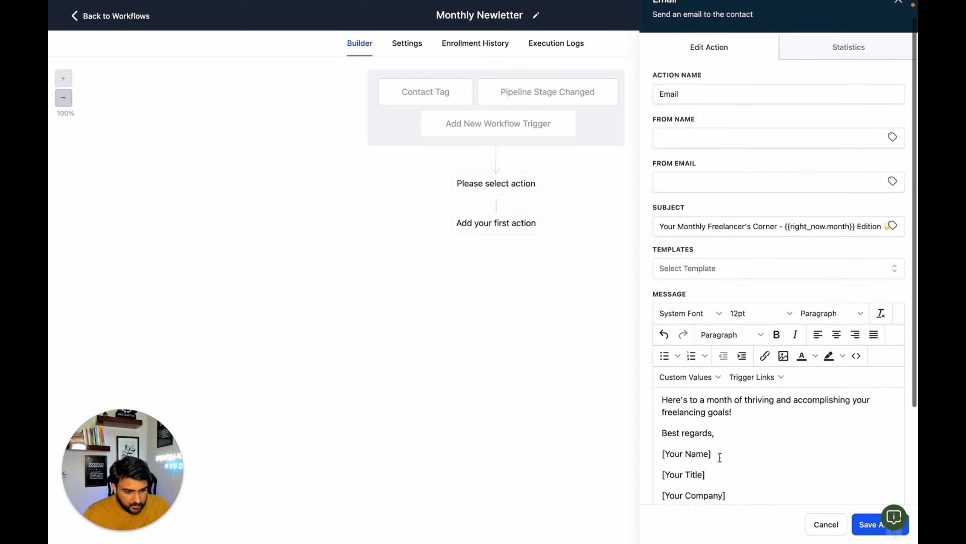
{"action": "left_click_drag", "start_coordinate": [718, 454], "coordinate": [662, 454]}
{"action": "left_click", "coordinate": [696, 377]}
{"action": "mouse_move", "coordinate": [712, 283]}
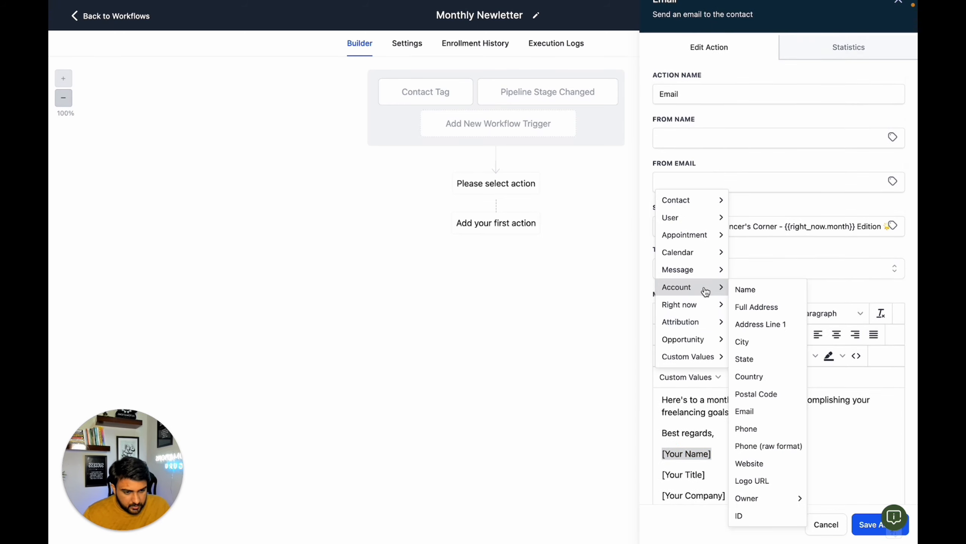
{"action": "left_click", "coordinate": [745, 289]}
- Delete the [Your Title] and [Your Company] placeholders from the message signature
{"action": "left_click_drag", "start_coordinate": [721, 474], "coordinate": [658, 480]}
{"action": "key", "text": "BackSpace"}
{"action": "key", "text": "BackSpace"}
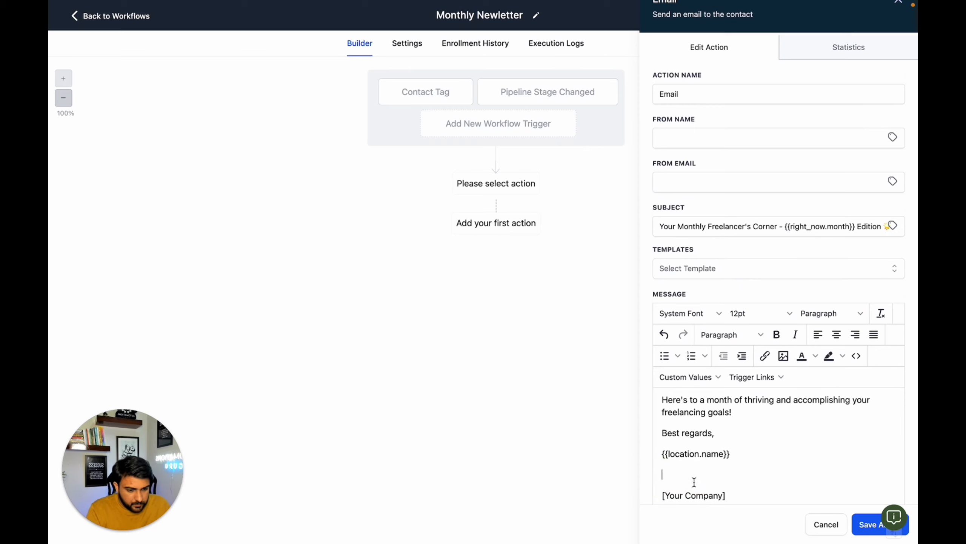
{"action": "left_click_drag", "start_coordinate": [733, 495], "coordinate": [642, 495]}
{"action": "scroll", "coordinate": [758, 479], "scroll_direction": "up", "scroll_amount": 10}
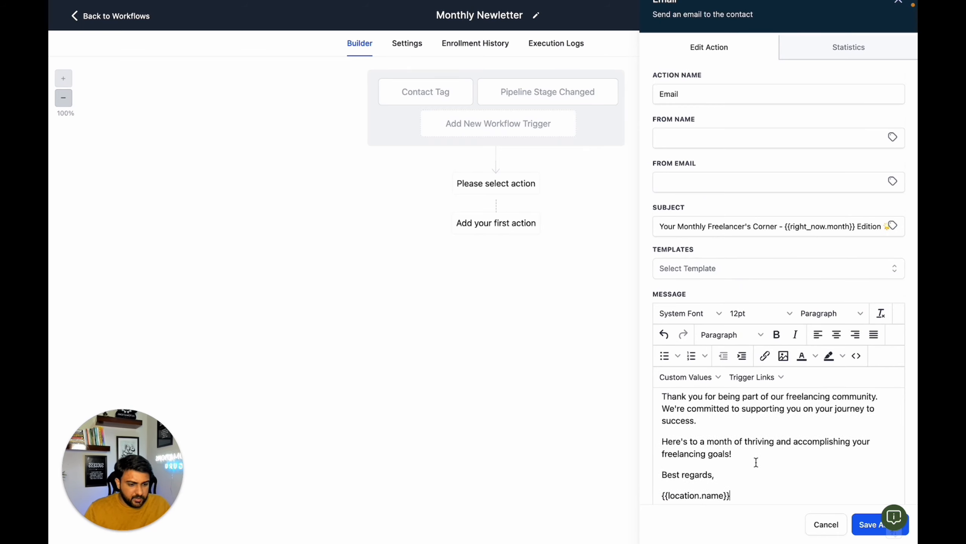
- Set the sender name to {{user.name}} and the sender email to {{user.email}}, and save the email action
{"action": "left_click", "coordinate": [892, 137]}
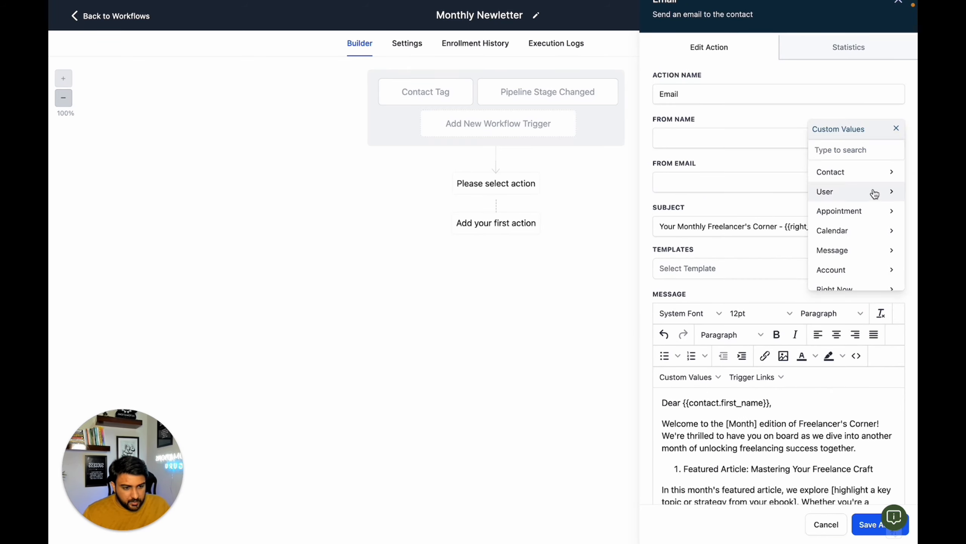
{"action": "left_click", "coordinate": [873, 192]}
{"action": "left_click", "coordinate": [867, 173]}
{"action": "left_click", "coordinate": [892, 184]}
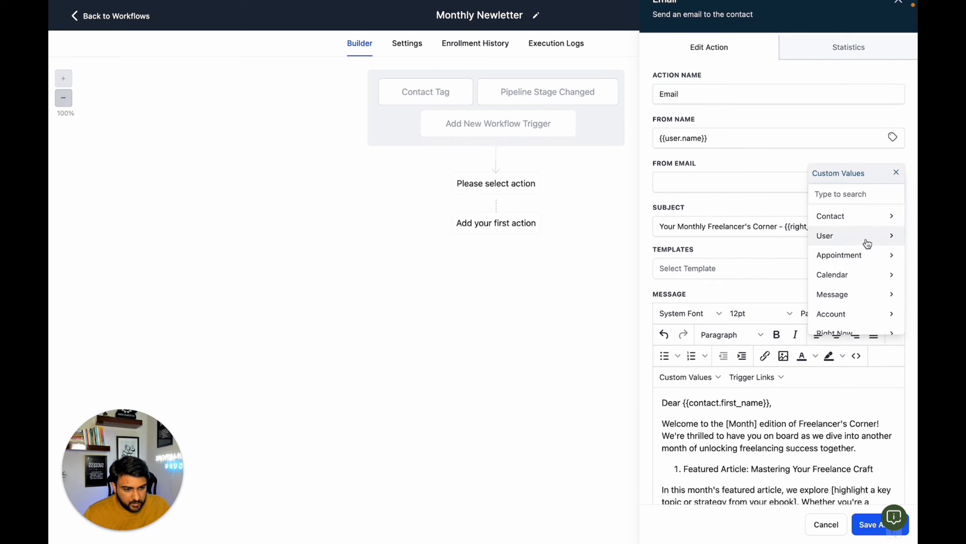
{"action": "left_click", "coordinate": [865, 241]}
{"action": "left_click", "coordinate": [848, 272]}
{"action": "left_click", "coordinate": [871, 524]}
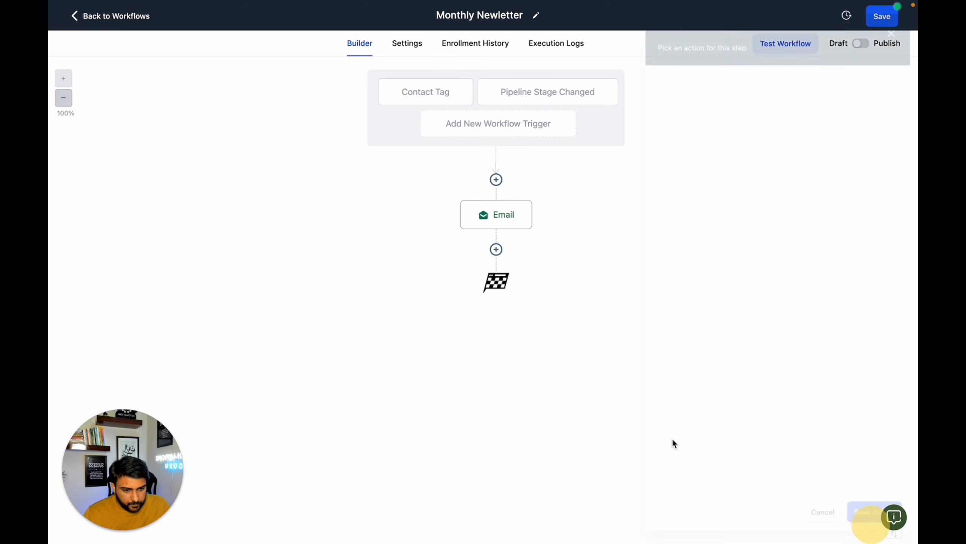
- Insert an Assign To User action before the email, choose the user, and save it
{"action": "left_click", "coordinate": [496, 179]}
{"action": "left_click", "coordinate": [712, 266]}
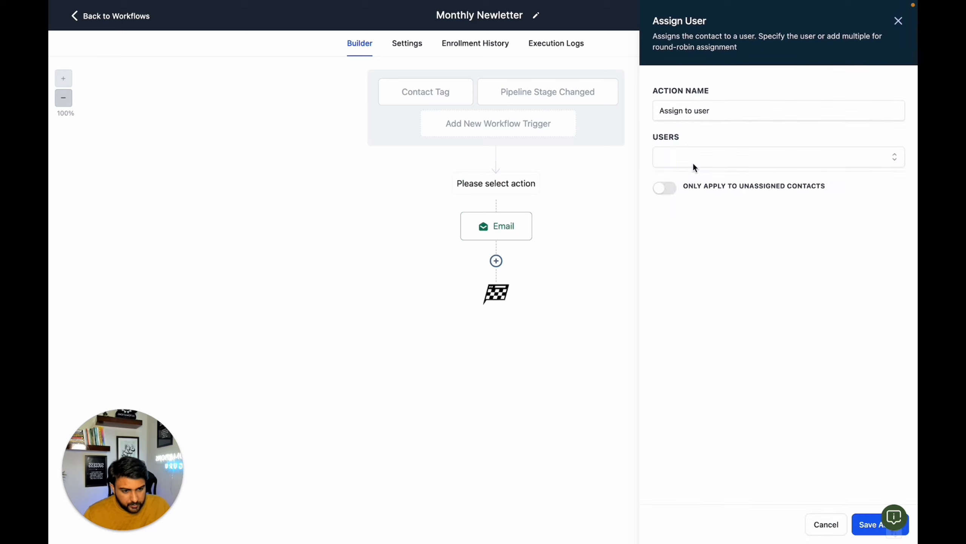
{"action": "left_click", "coordinate": [693, 160]}
{"action": "left_click", "coordinate": [706, 182]}
{"action": "left_click", "coordinate": [852, 524]}
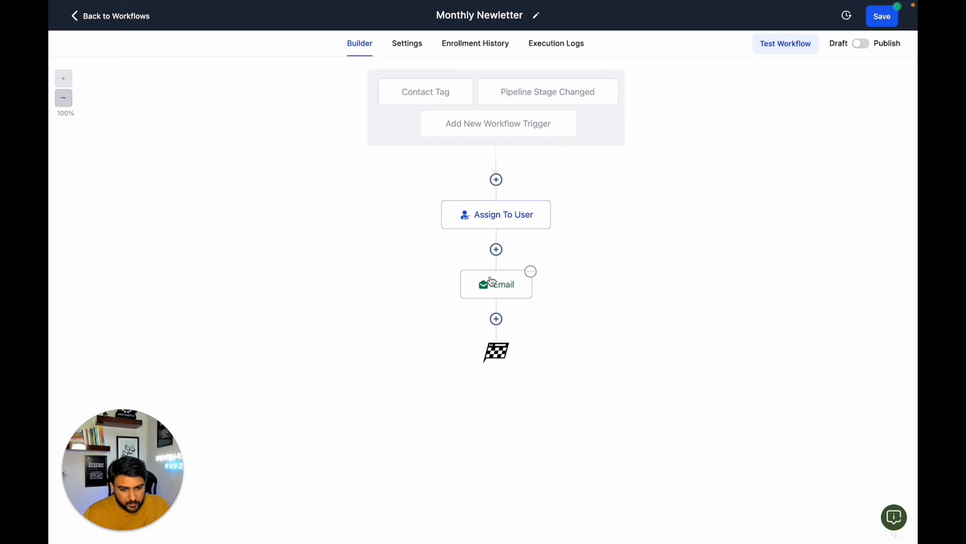
- Rename the email action "Email 1" and save it
{"action": "left_click", "coordinate": [498, 284]}
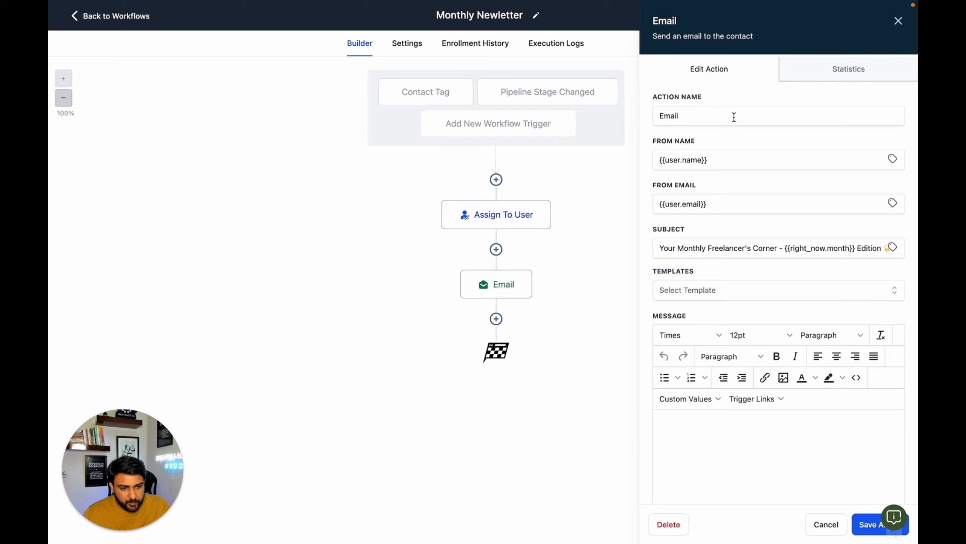
{"action": "left_click", "coordinate": [733, 116]}
{"action": "type", "text": "1"}
{"action": "left_click", "coordinate": [873, 524]}
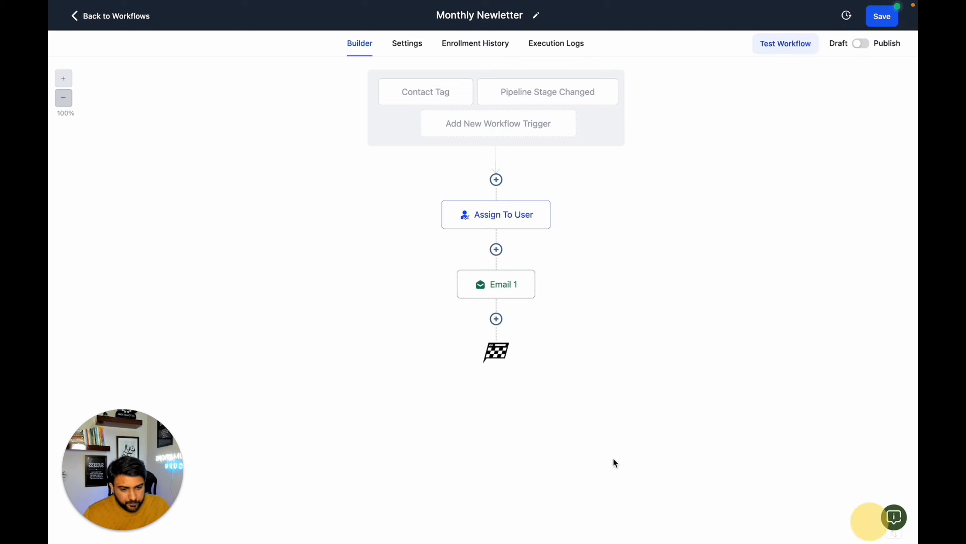
- Add a Wait action after Email 1 with a 30-day time delay, name it "Wait 1 month", and save it
{"action": "left_click", "coordinate": [497, 319]}
{"action": "type", "text": "wa"}
{"action": "left_click", "coordinate": [694, 128]}
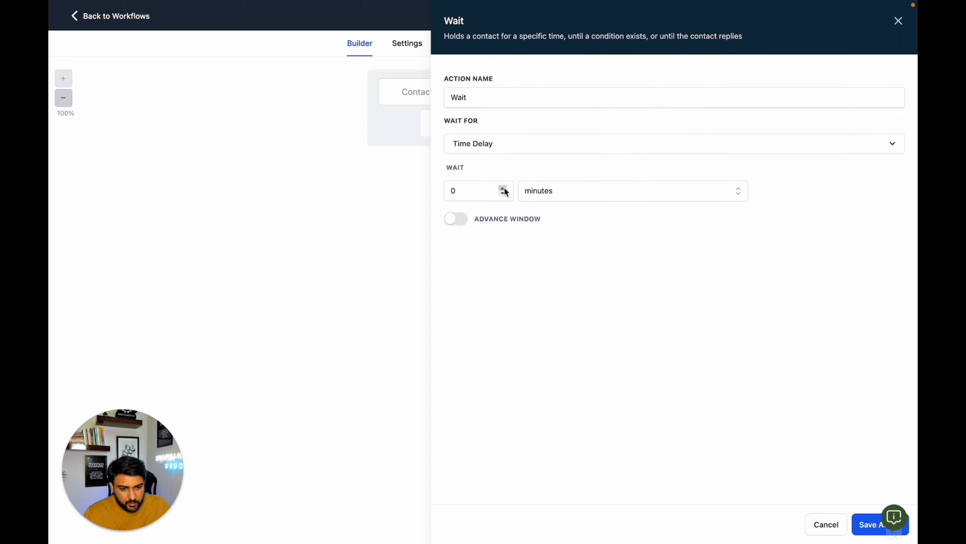
{"action": "left_click", "coordinate": [527, 196]}
{"action": "left_click", "coordinate": [564, 253]}
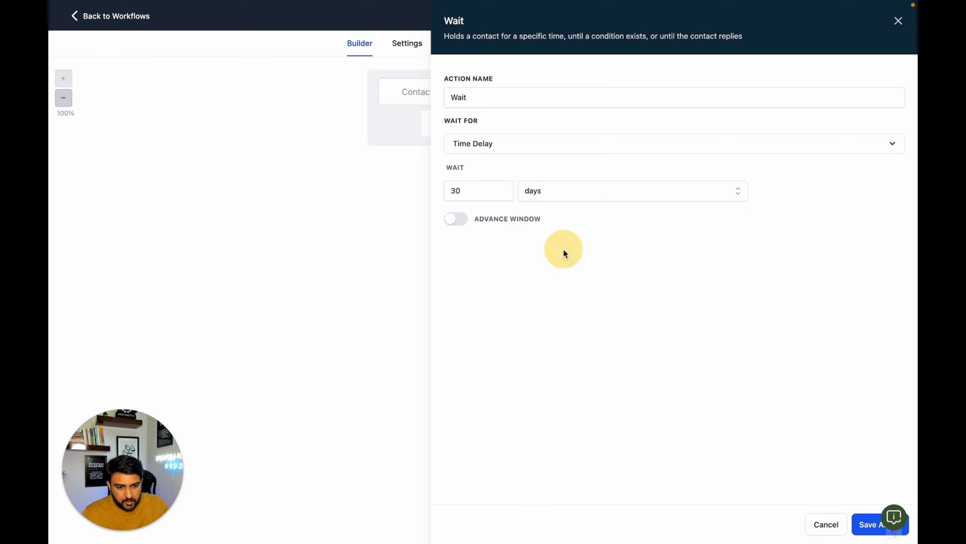
{"action": "left_click", "coordinate": [508, 96]}
{"action": "type", "text": "1 month"}
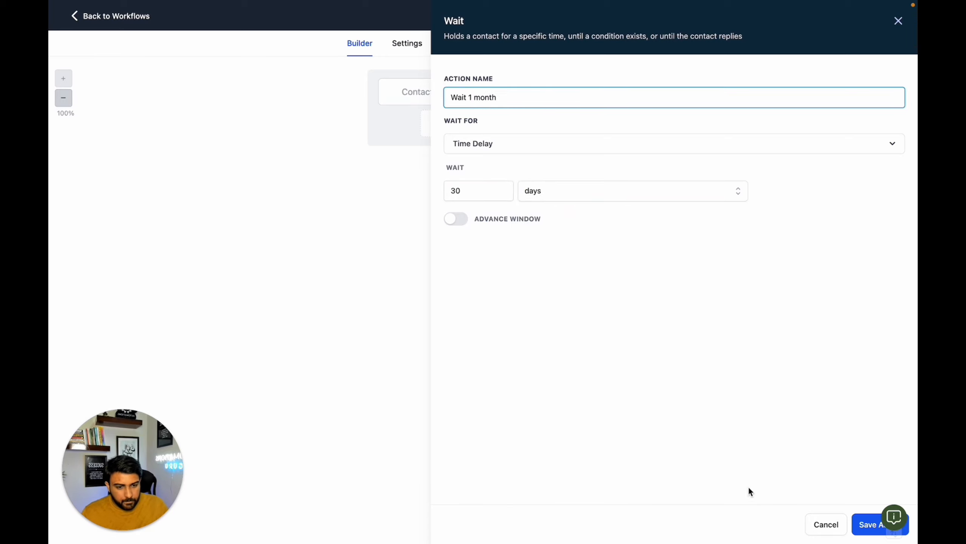
{"action": "left_click", "coordinate": [863, 531]}
- Copy all actions from Email 1 onward to the end of the workflow, after the one-month wait
{"action": "left_click", "coordinate": [530, 271]}
{"action": "left_click", "coordinate": [552, 326]}
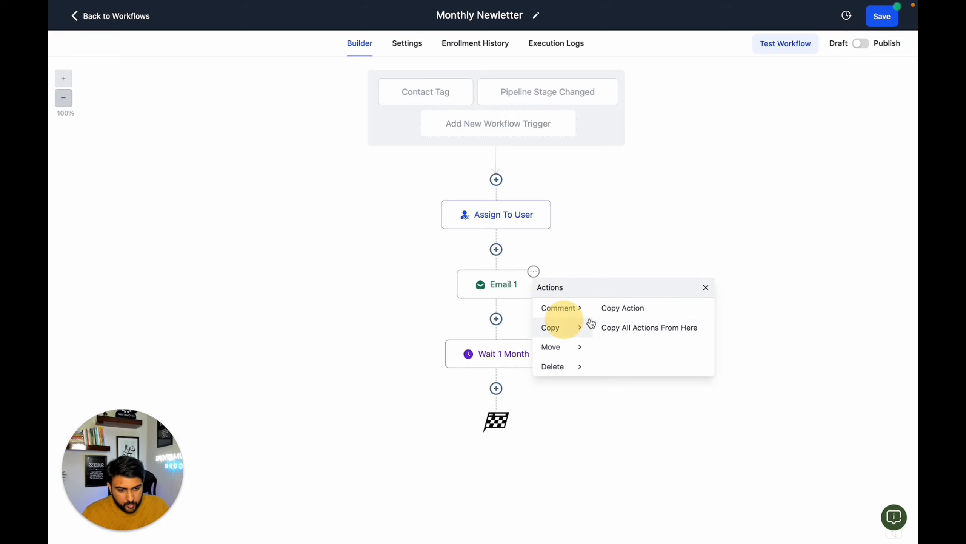
{"action": "left_click", "coordinate": [649, 326]}
{"action": "left_click", "coordinate": [502, 439]}
- Rename the copied email action "Email 2" and save it
{"action": "left_click", "coordinate": [506, 432]}
{"action": "left_click", "coordinate": [714, 117]}
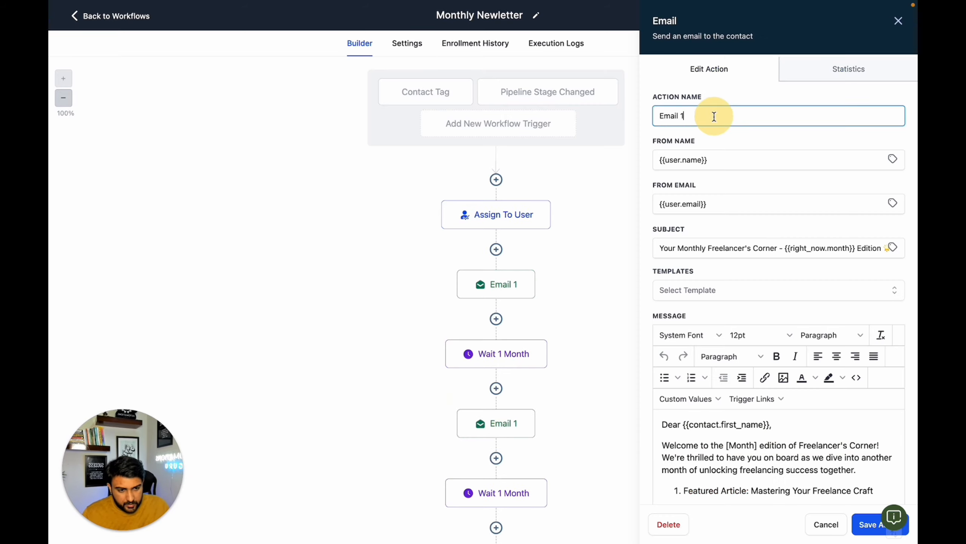
{"action": "left_click", "coordinate": [869, 524]}
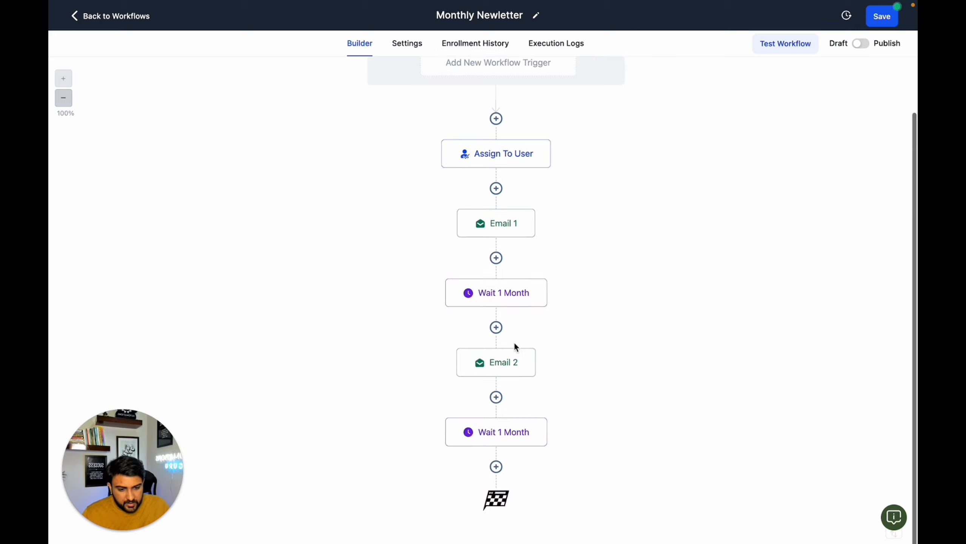
- Examine the subject, message and remaining settings of Email 2 and close it without saving
{"action": "left_click", "coordinate": [506, 362]}
{"action": "scroll", "coordinate": [686, 377], "scroll_direction": "down", "scroll_amount": 4}
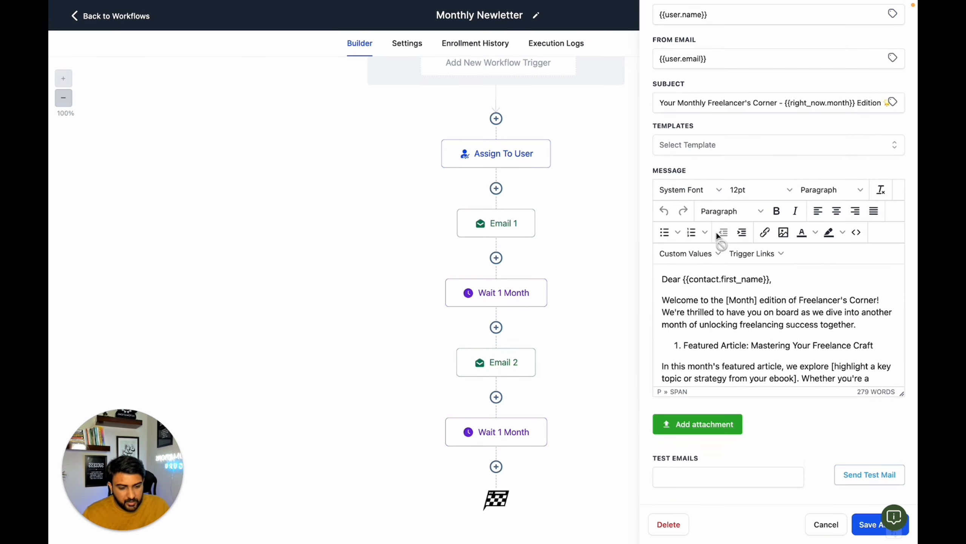
{"action": "scroll", "coordinate": [713, 328], "scroll_direction": "down", "scroll_amount": 1}
{"action": "left_click", "coordinate": [820, 520]}
{"action": "mouse_move", "coordinate": [527, 355]}
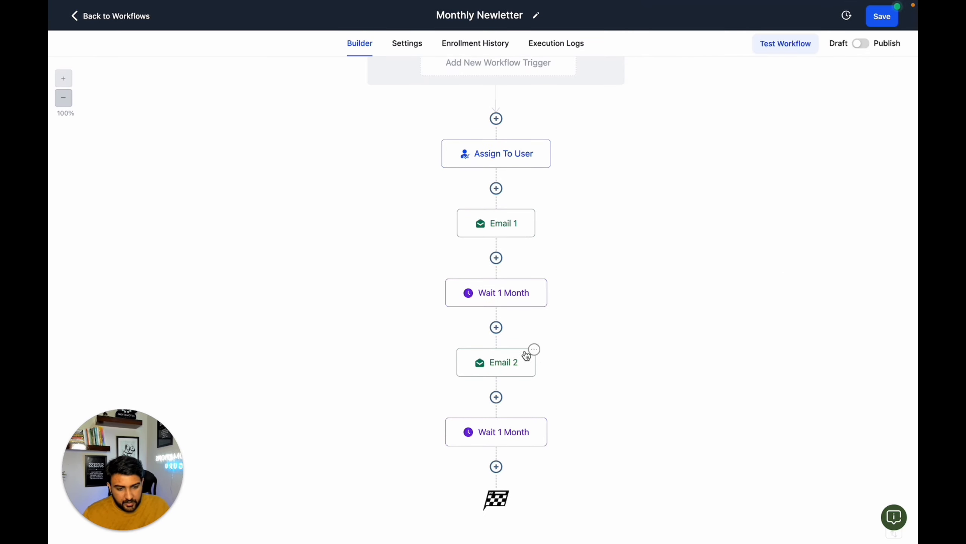
- Copy all actions from Email 1 through the second one-month wait to the end of the workflow
{"action": "left_click", "coordinate": [533, 210]}
{"action": "left_click", "coordinate": [553, 266]}
{"action": "left_click", "coordinate": [617, 266]}
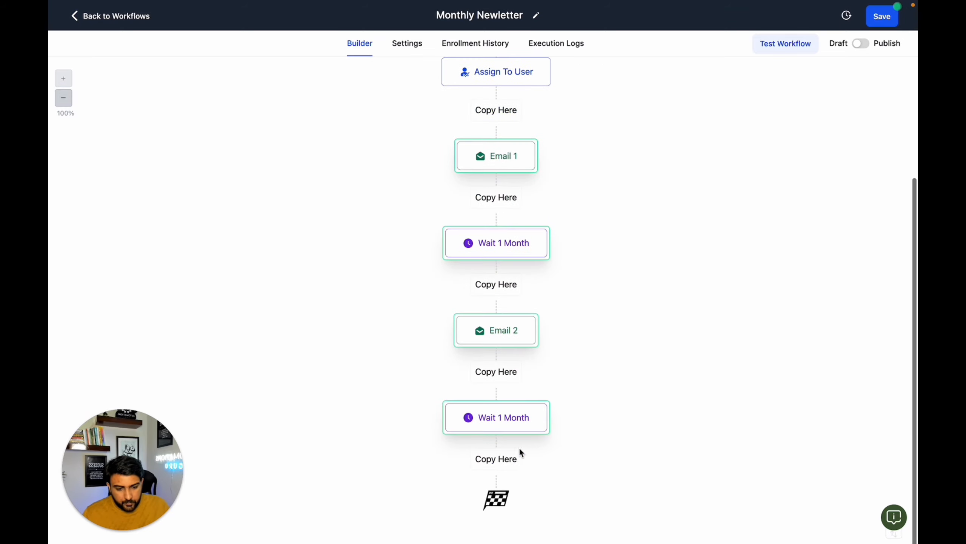
{"action": "left_click", "coordinate": [509, 456]}
- Rename the copied Email 1 action in the lower half of the workflow "Email 3" and save it
{"action": "scroll", "coordinate": [509, 381], "scroll_direction": "down", "scroll_amount": 3}
{"action": "left_click", "coordinate": [502, 328]}
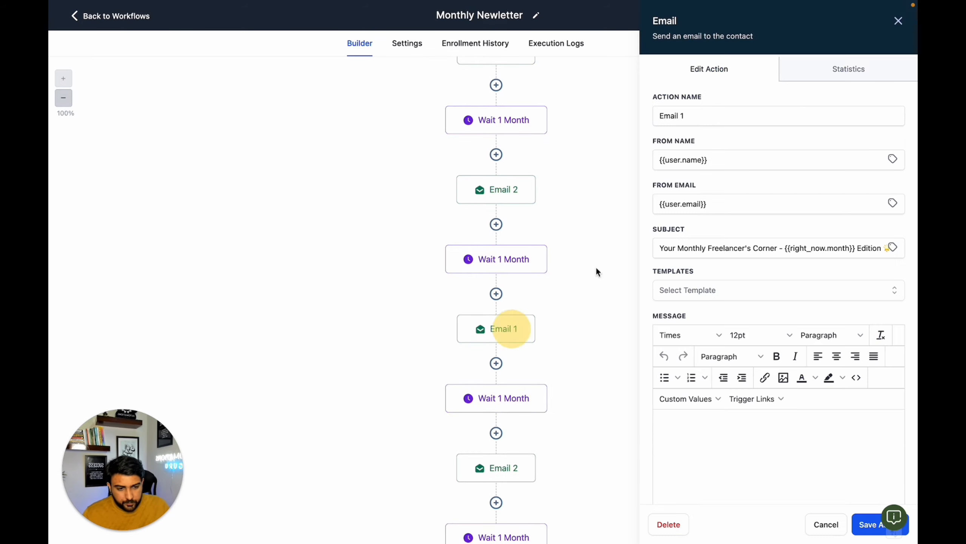
{"action": "left_click", "coordinate": [693, 121]}
{"action": "key", "text": "BackSpace"}
{"action": "key", "text": "BackSpace"}
{"action": "left_click", "coordinate": [861, 525]}
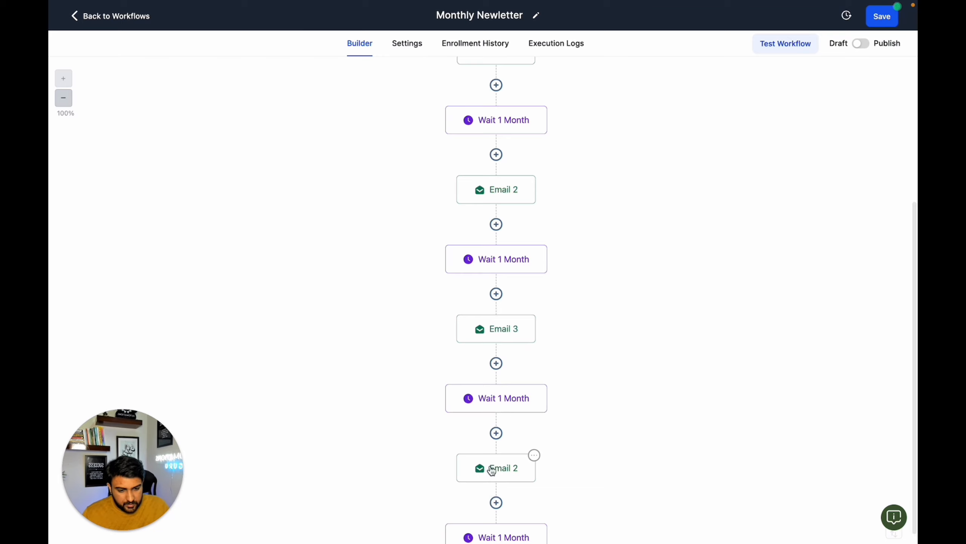
- Rename the copied Email 2 action below Email 3 "Email 4" and save it
{"action": "left_click", "coordinate": [494, 467]}
{"action": "left_click", "coordinate": [691, 116]}
{"action": "key", "text": "BackSpace"}
{"action": "key", "text": "BackSpace"}
{"action": "type", "text": "4"}
{"action": "left_click", "coordinate": [869, 525]}
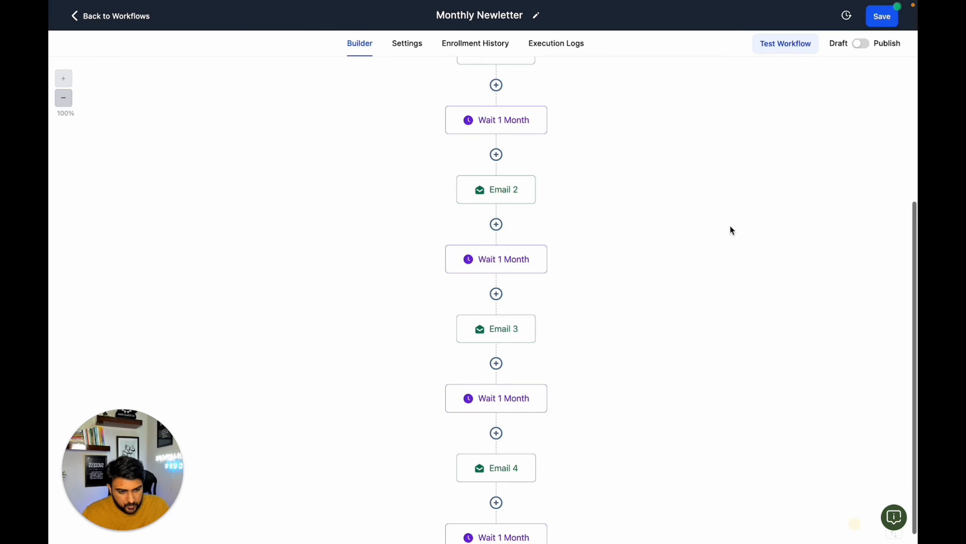
- Switch the Monthly Newletter workflow from Draft to Publish, save it, and return to the workflows list
{"action": "scroll", "coordinate": [732, 229], "scroll_direction": "up", "scroll_amount": 5}
{"action": "left_click", "coordinate": [860, 44]}
{"action": "left_click", "coordinate": [881, 16]}
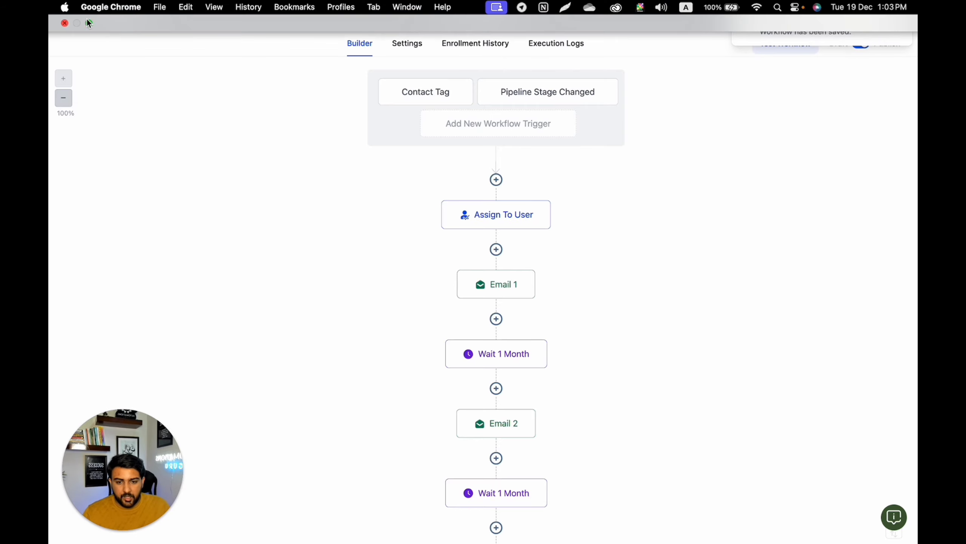
{"action": "left_click", "coordinate": [114, 15]}
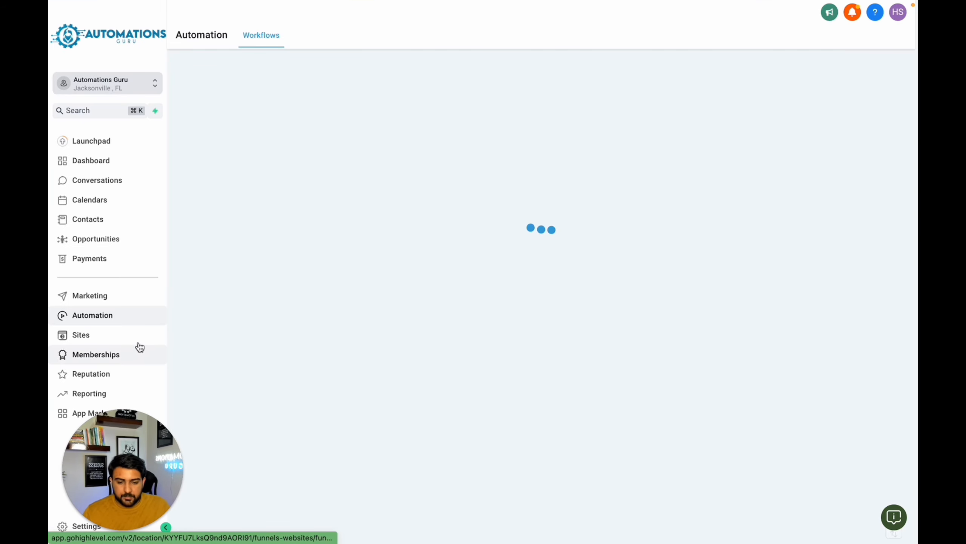